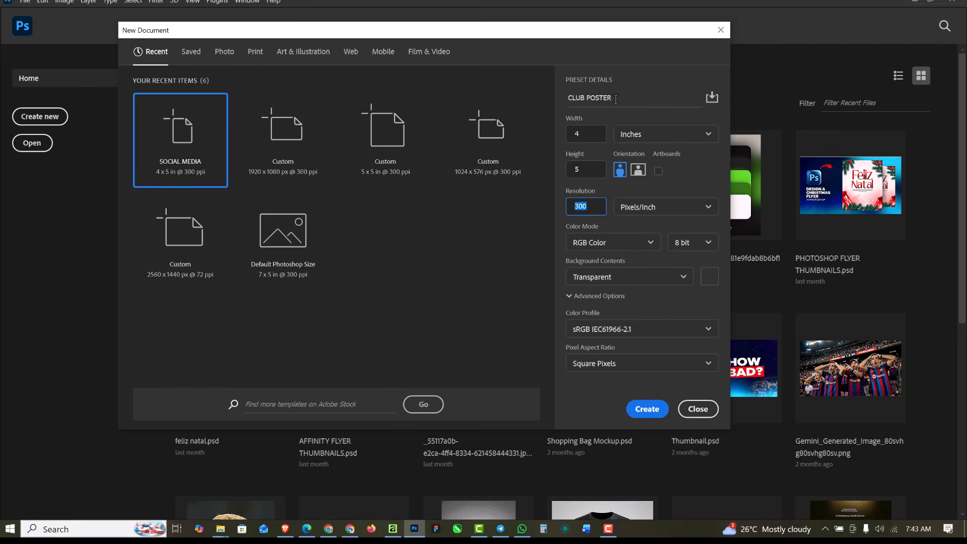
# - Create a new 4 x 5 inch document at 300 pixels/inch named CLUB FLYER with a transparent background
pyautogui.moveTo(616, 99); pyautogui.dragTo(585, 104)
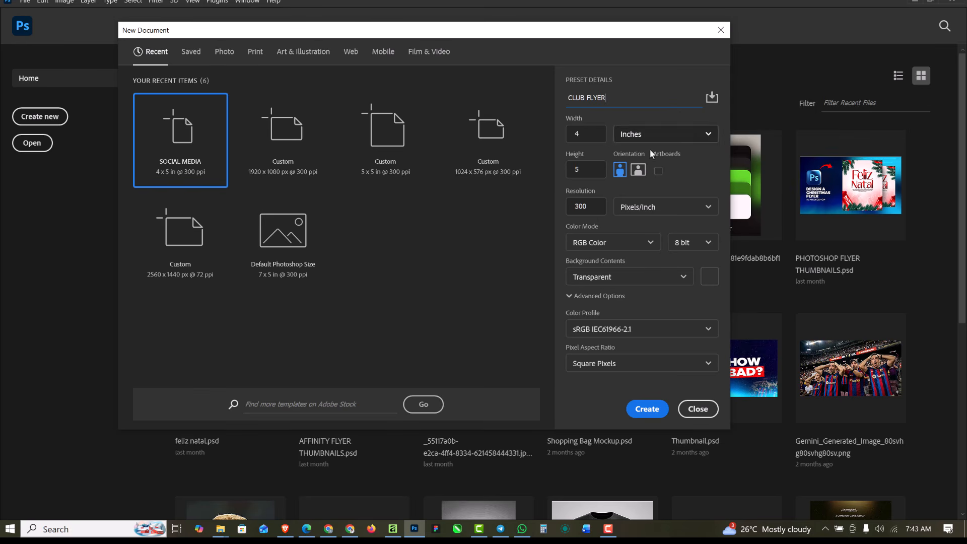
pyautogui.click(647, 409)
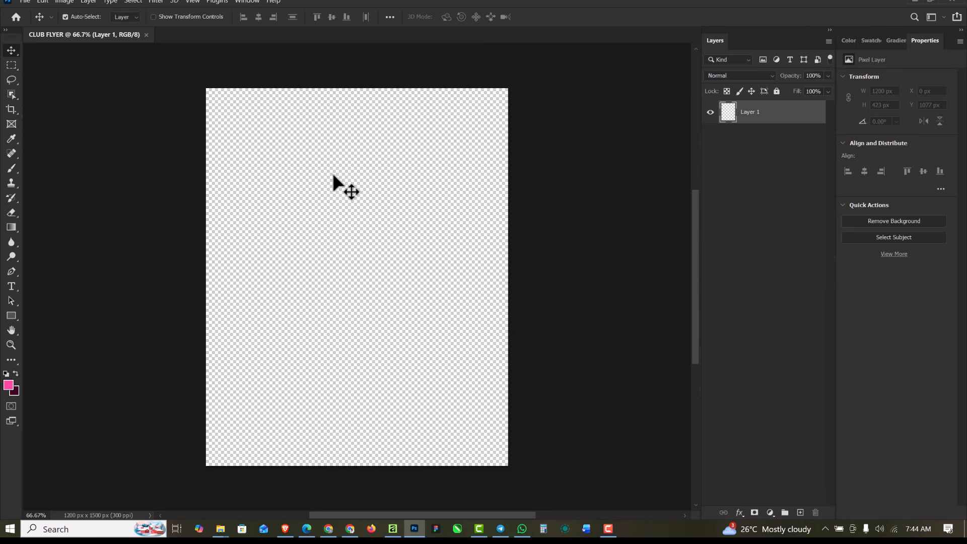
pyautogui.scroll(2, 332, 175)
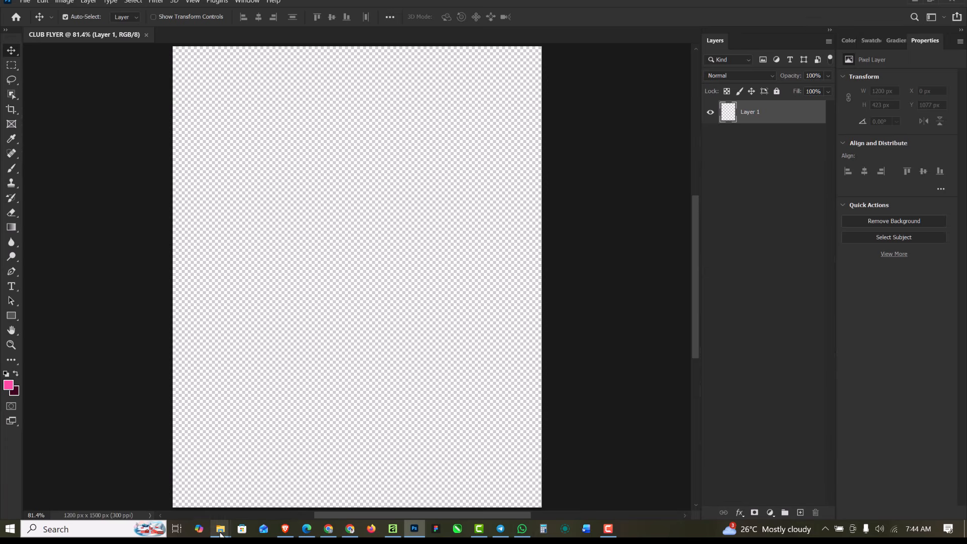
# - Place the qww image from the FREAKY folder, scaled to 17.75% and positioned near the canvas center
pyautogui.moveTo(220, 533)
pyautogui.click(145, 481)
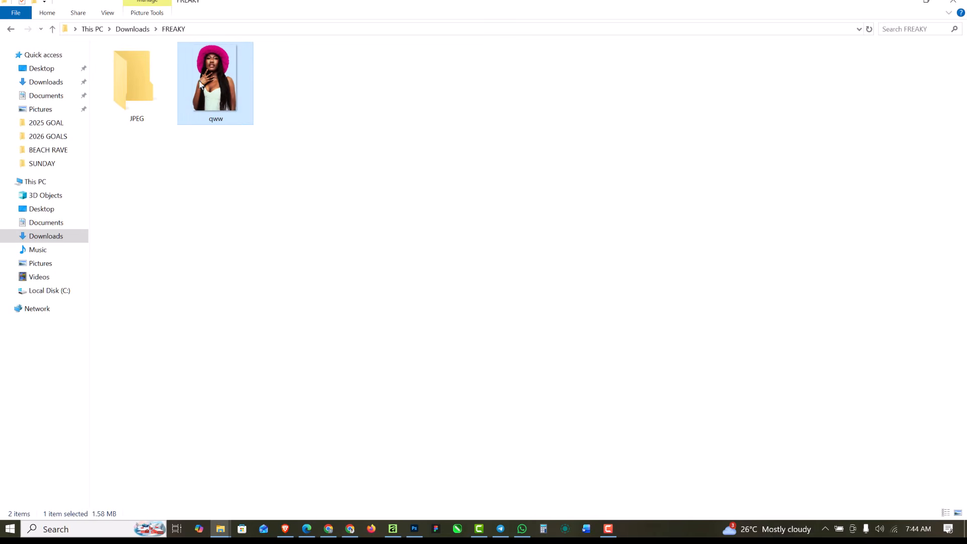
pyautogui.moveTo(212, 89); pyautogui.dragTo(374, 275)
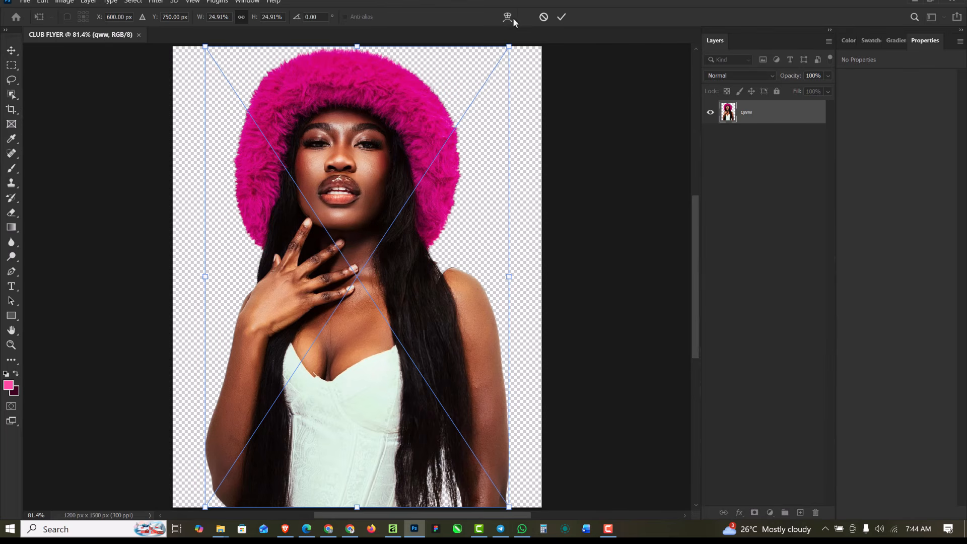
pyautogui.moveTo(509, 49); pyautogui.dragTo(484, 127)
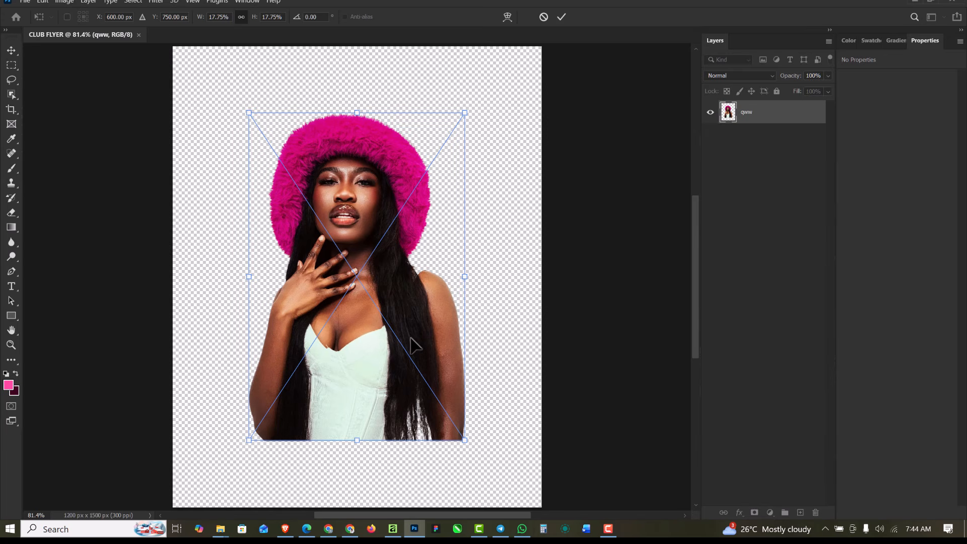
pyautogui.moveTo(412, 341); pyautogui.dragTo(419, 343)
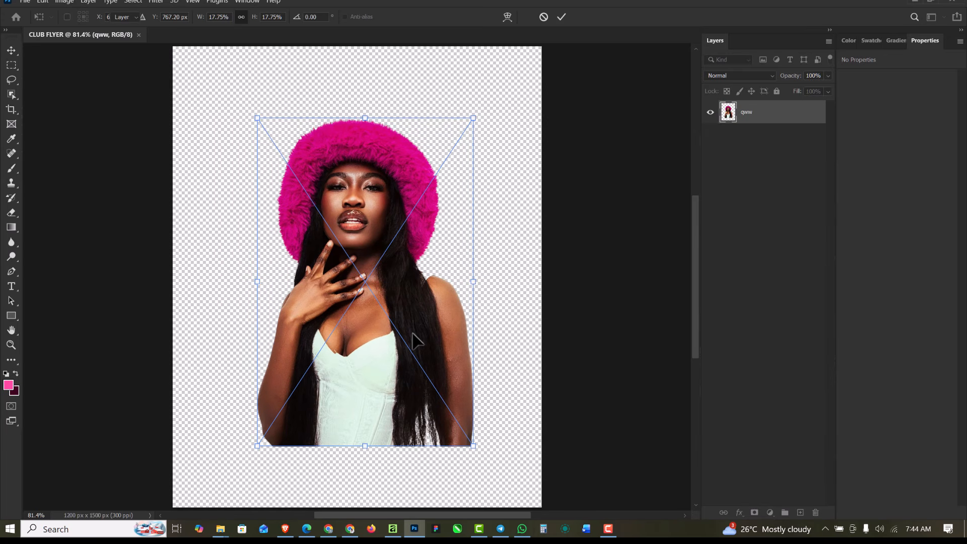
pyautogui.press('Return')
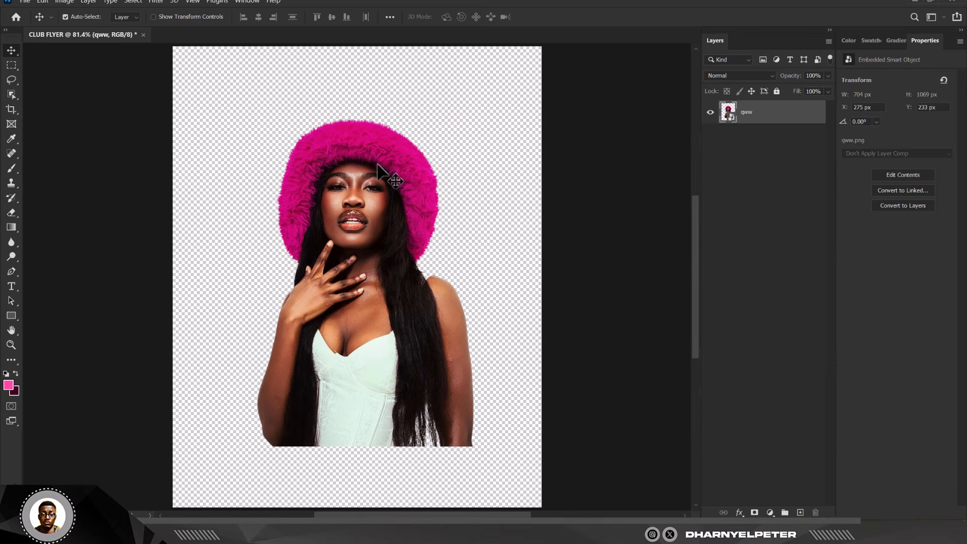
# - Add a solid color fill layer in pink ff49a3 and place it beneath the model photo
pyautogui.click(772, 513)
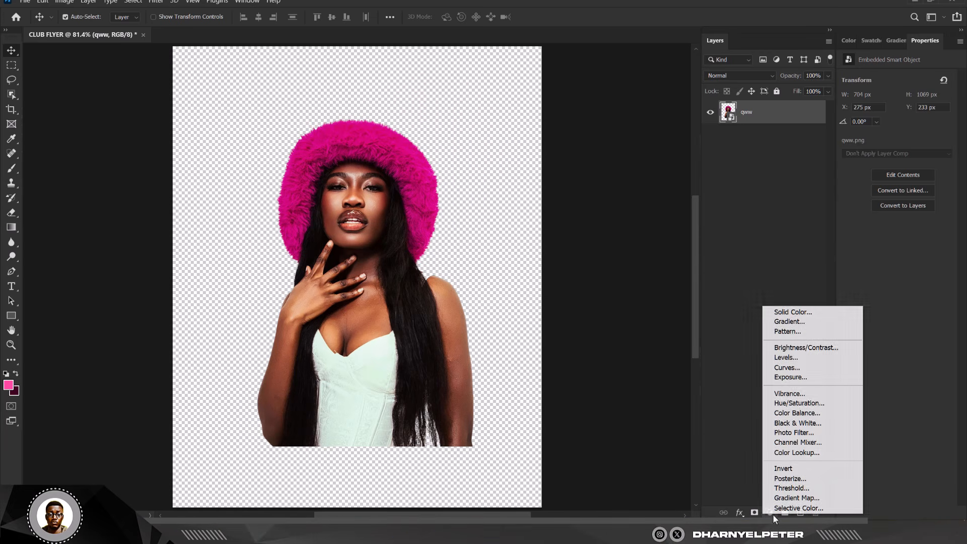
pyautogui.click(788, 313)
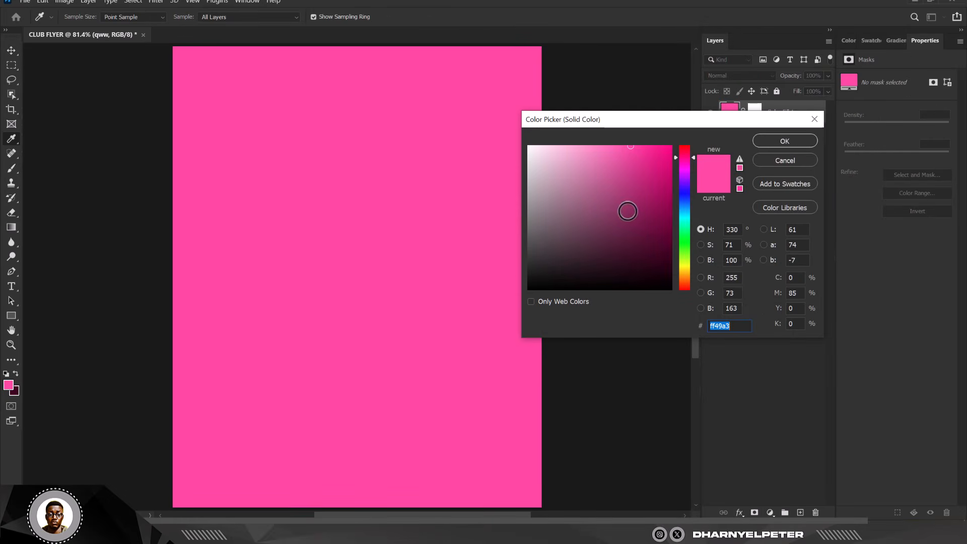
pyautogui.click(792, 141)
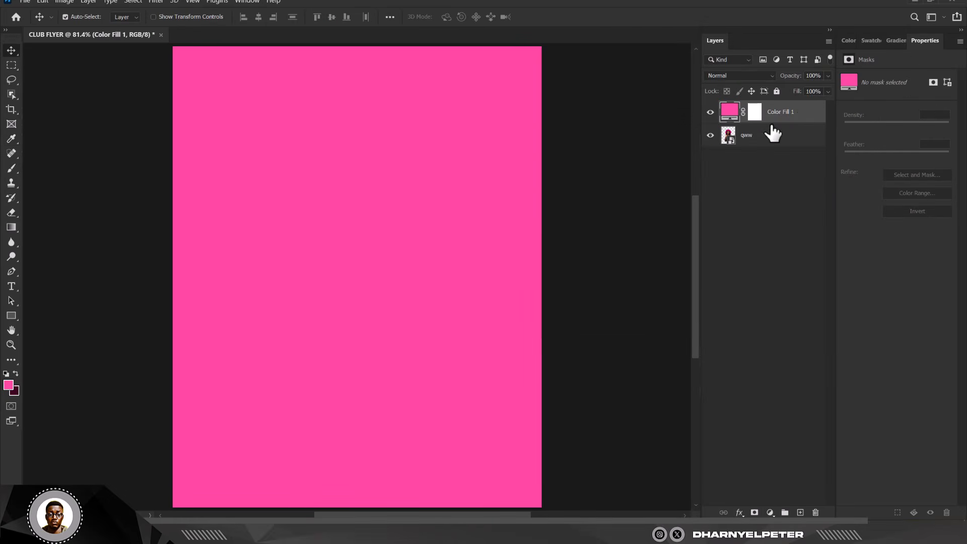
pyautogui.moveTo(798, 119); pyautogui.dragTo(790, 202)
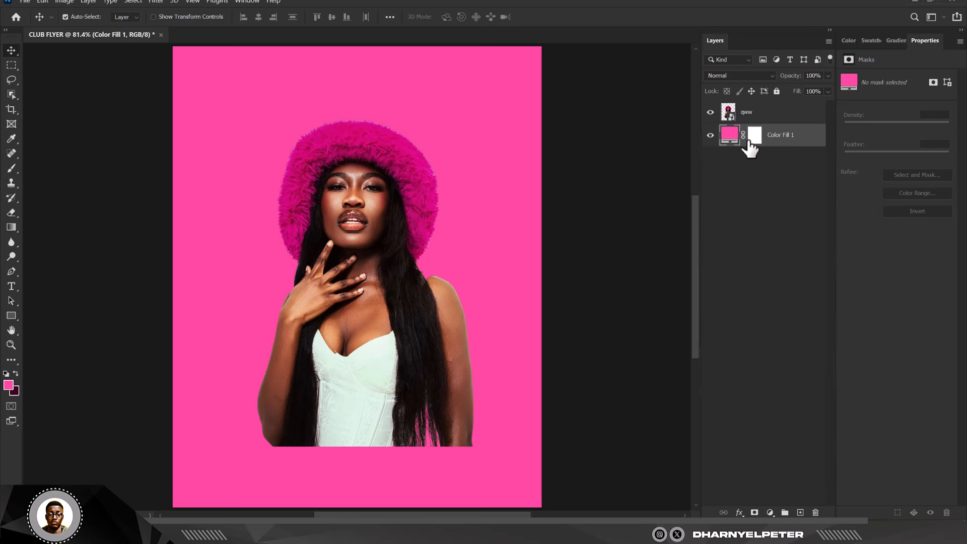
# - Recolor the background fill with a pink sampled from the model's hat, brightened to about fd31a8
pyautogui.doubleClick(729, 135)
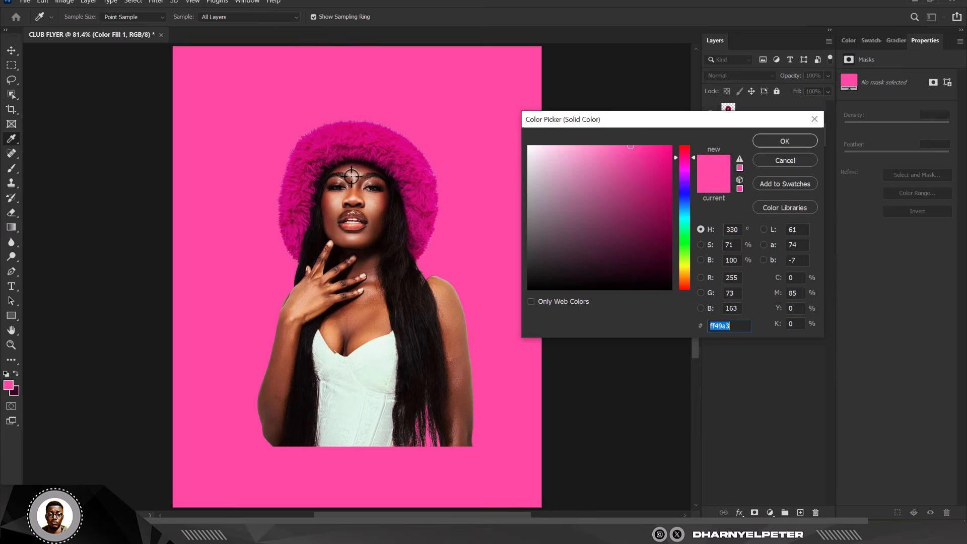
pyautogui.click(354, 141)
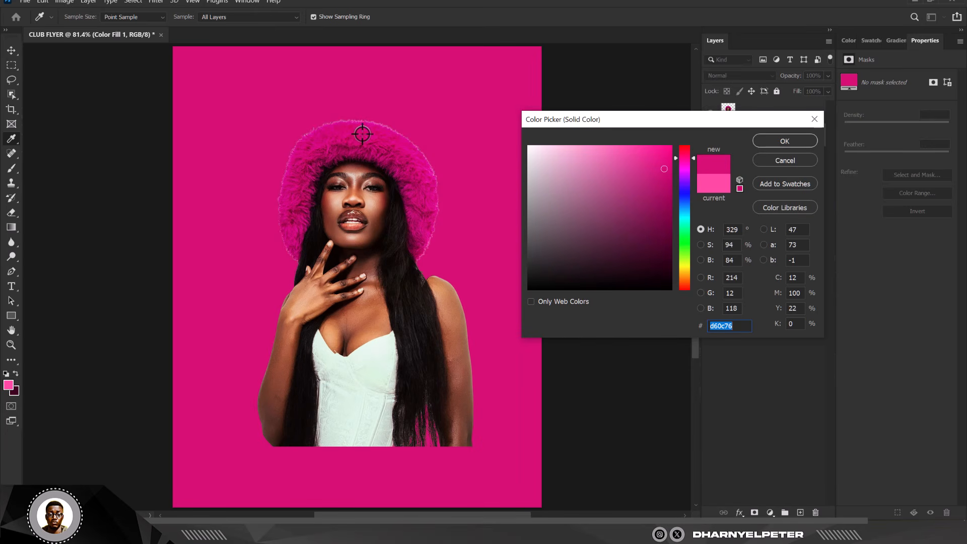
pyautogui.click(365, 132)
pyautogui.moveTo(665, 162); pyautogui.dragTo(649, 152)
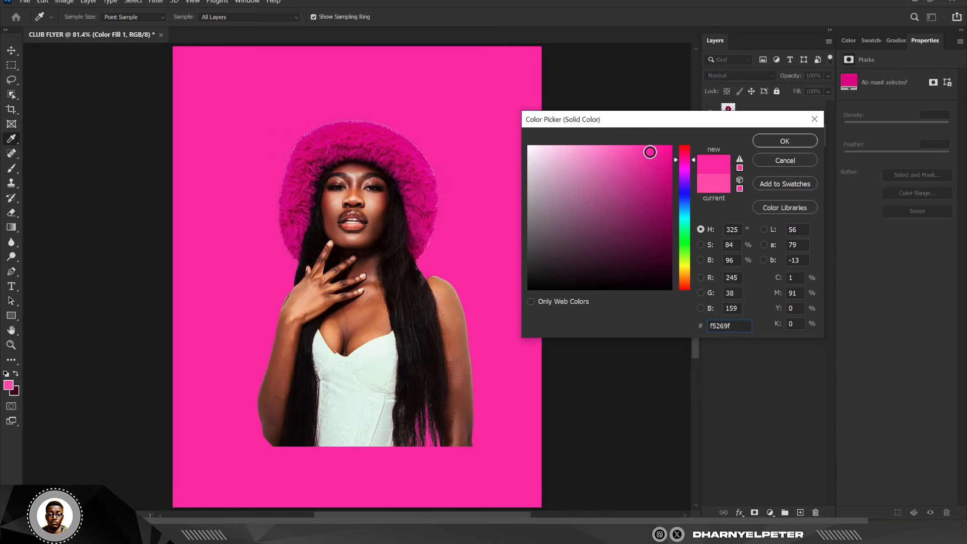
pyautogui.moveTo(646, 147); pyautogui.dragTo(645, 147)
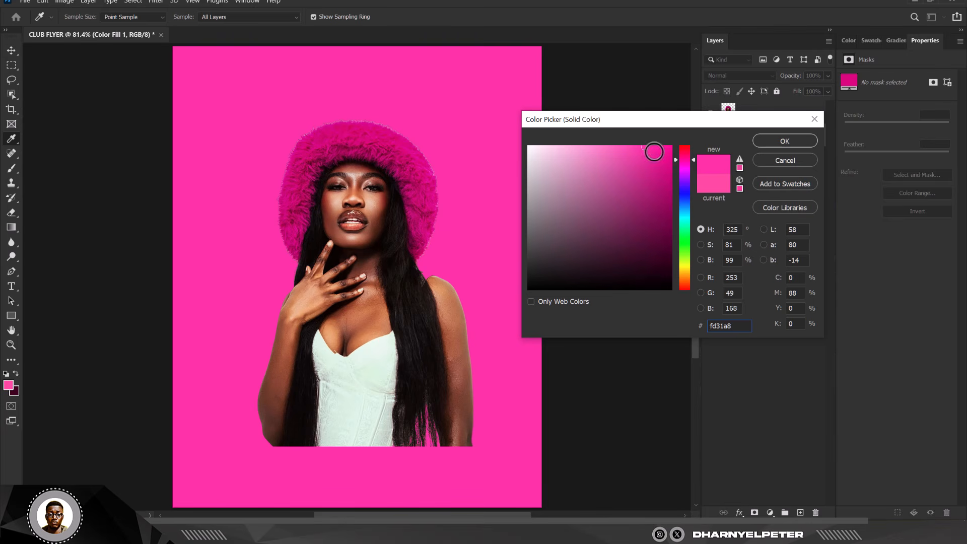
pyautogui.moveTo(645, 147); pyautogui.dragTo(644, 147)
pyautogui.click(794, 141)
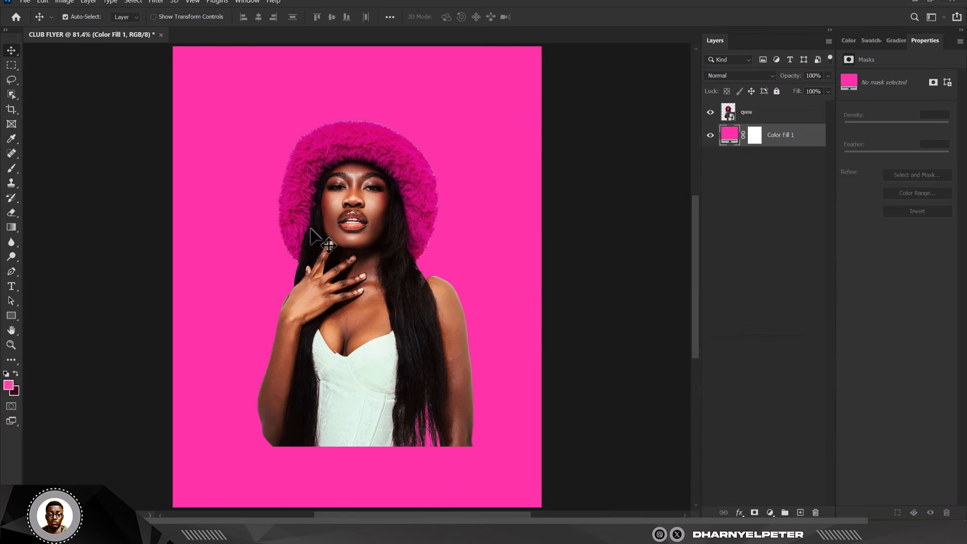
# - Add a second solid color fill layer in ff49a3 between the model photo and the first fill layer
pyautogui.click(407, 366)
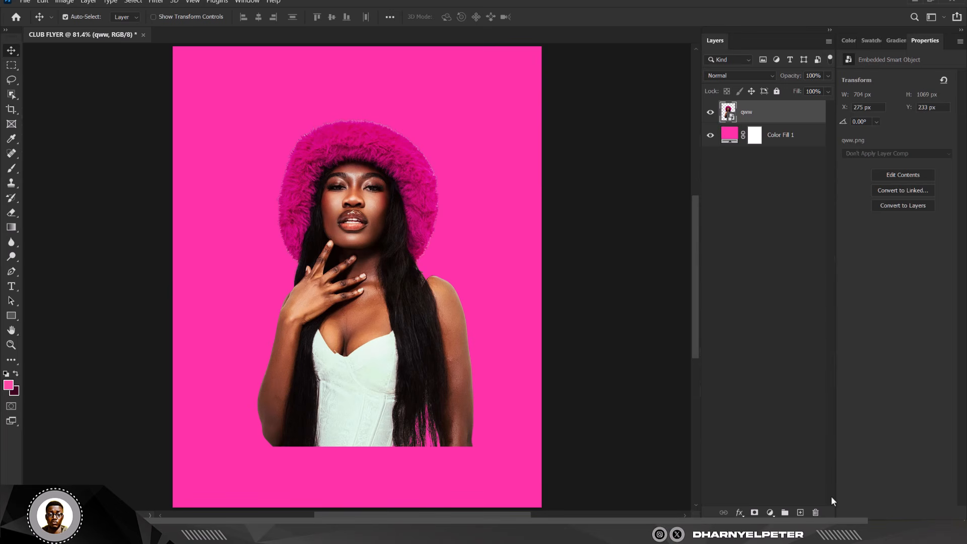
pyautogui.click(770, 513)
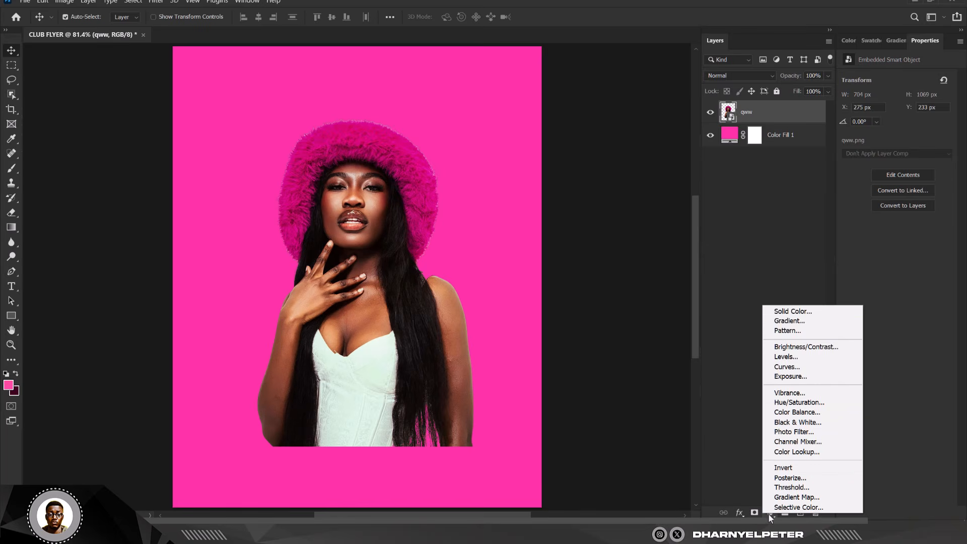
pyautogui.click(766, 308)
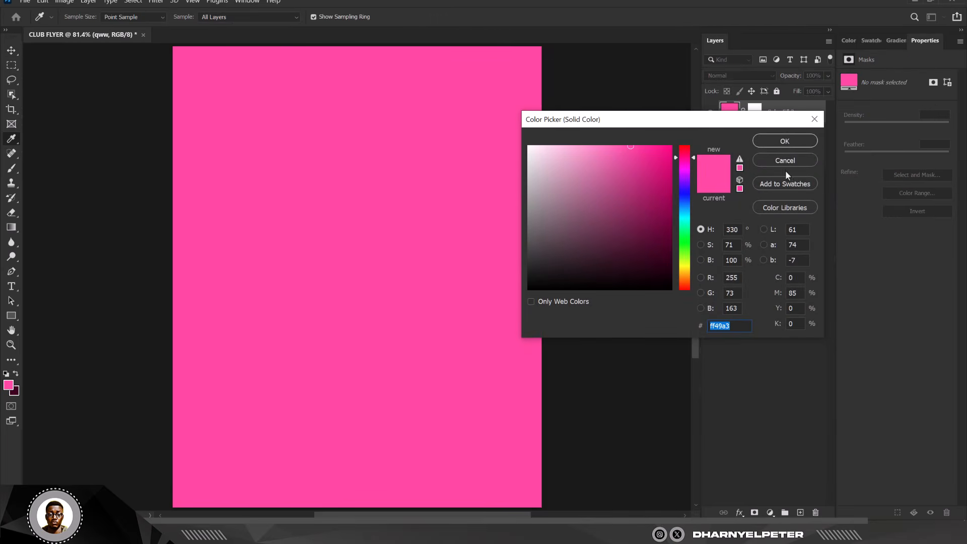
pyautogui.click(798, 144)
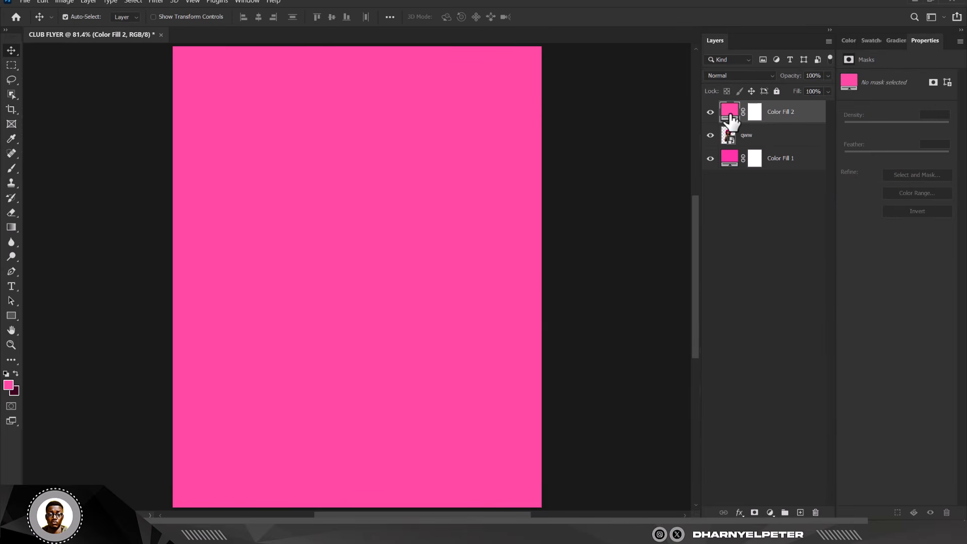
pyautogui.moveTo(730, 121); pyautogui.dragTo(806, 147)
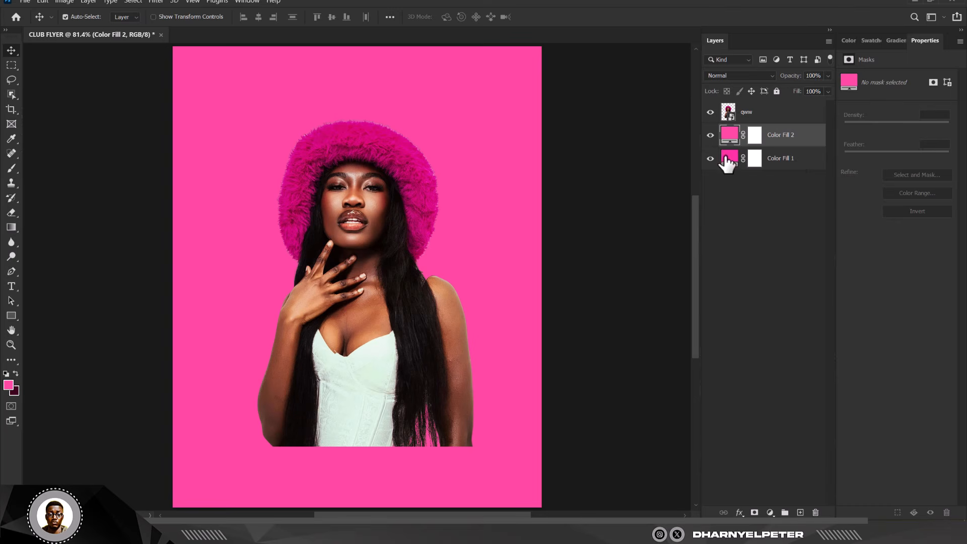
# - Recolor the second fill layer to a very dark purple based on a pink sampled from the hat
pyautogui.doubleClick(728, 138)
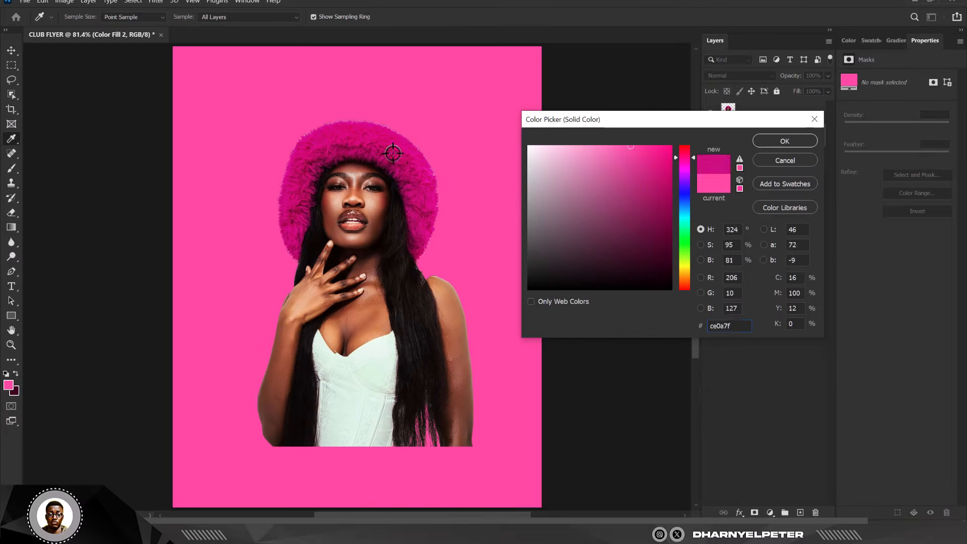
pyautogui.click(665, 173)
pyautogui.moveTo(665, 173); pyautogui.dragTo(672, 256)
pyautogui.click(784, 141)
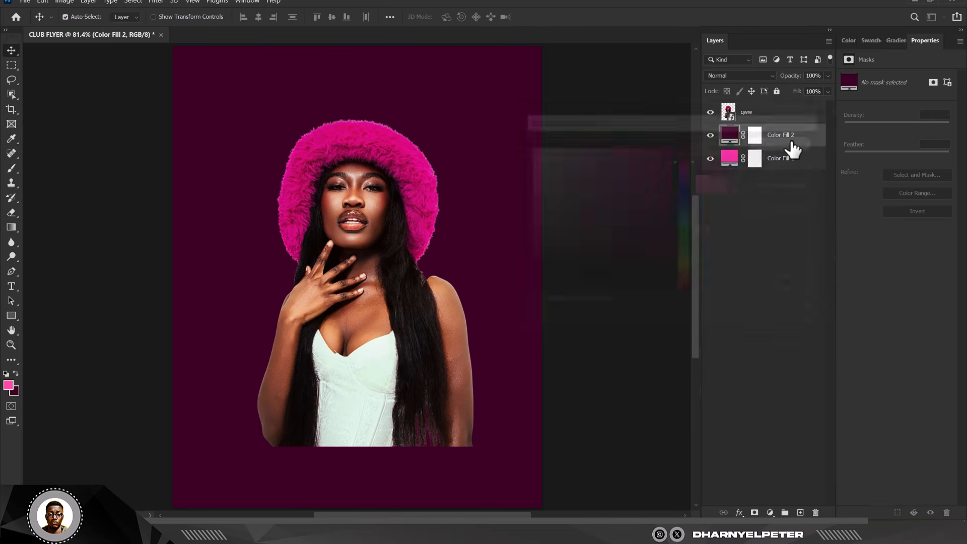
# - Move the dark purple fill layer above the model photo and target its layer mask with the Brush tool
pyautogui.moveTo(804, 145); pyautogui.dragTo(793, 105)
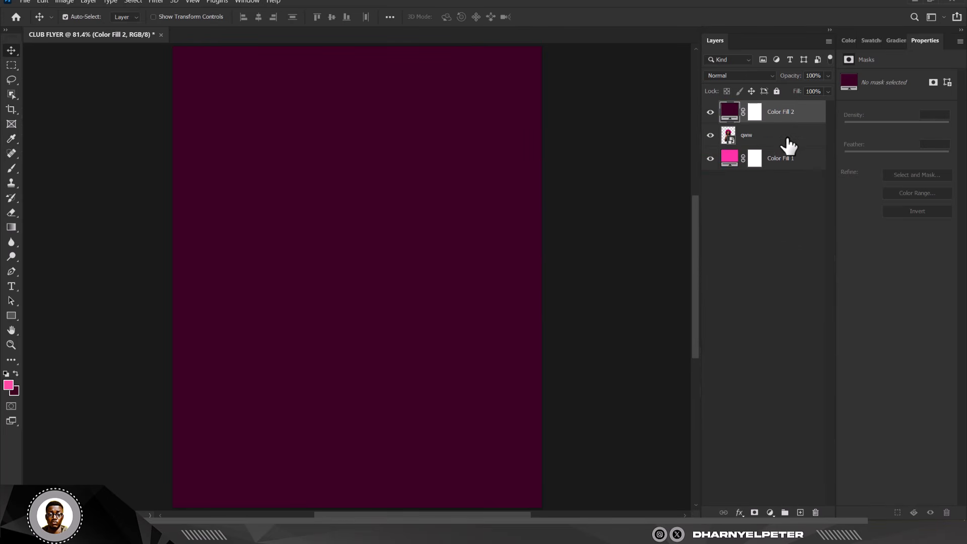
pyautogui.click(754, 111)
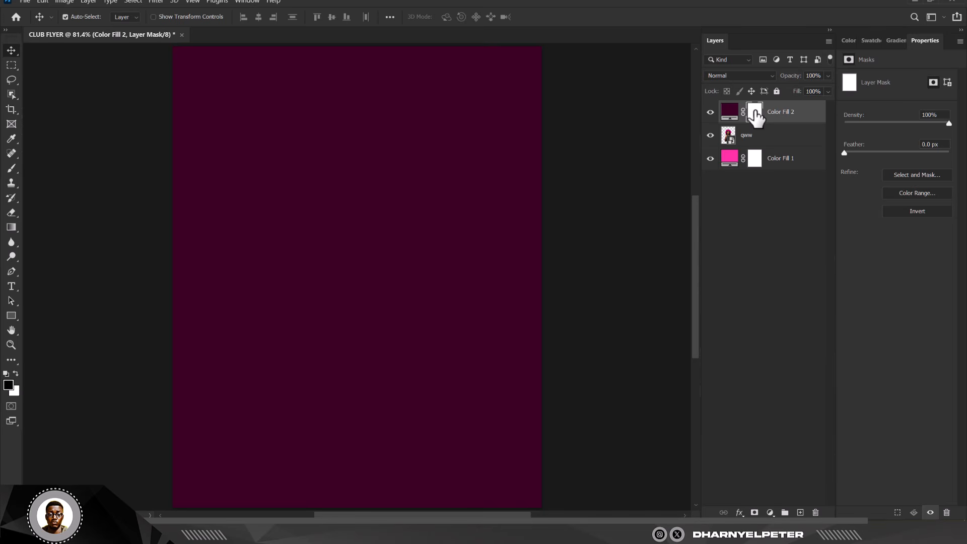
pyautogui.rightClick(14, 173)
pyautogui.click(56, 167)
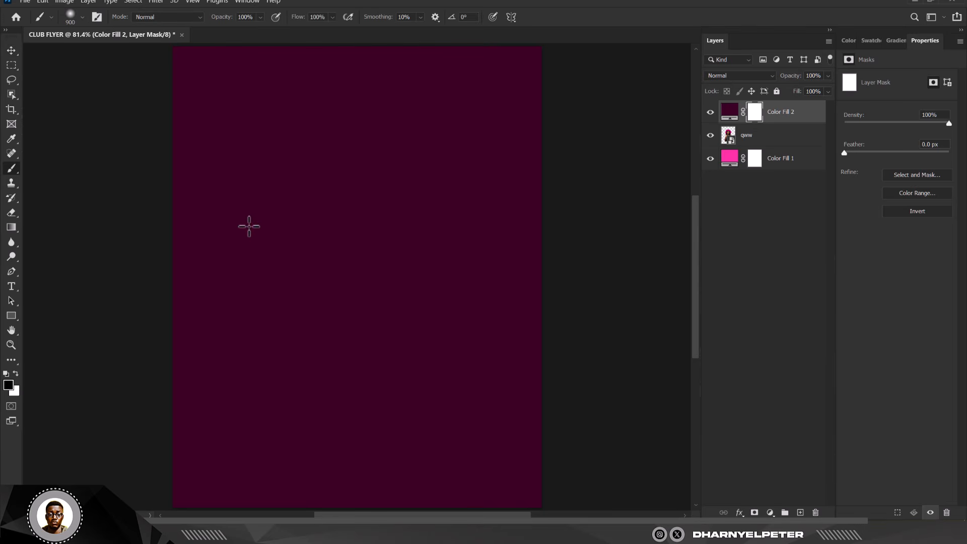
pyautogui.moveTo(177, 108)
pyautogui.mouseDown()
pyautogui.moveTo(544, 91)
pyautogui.moveTo(264, 141)
pyautogui.moveTo(236, 158)
pyautogui.moveTo(283, 184)
pyautogui.moveTo(442, 184)
pyautogui.moveTo(217, 218)
pyautogui.moveTo(451, 216)
pyautogui.moveTo(579, 202)
pyautogui.mouseUp()
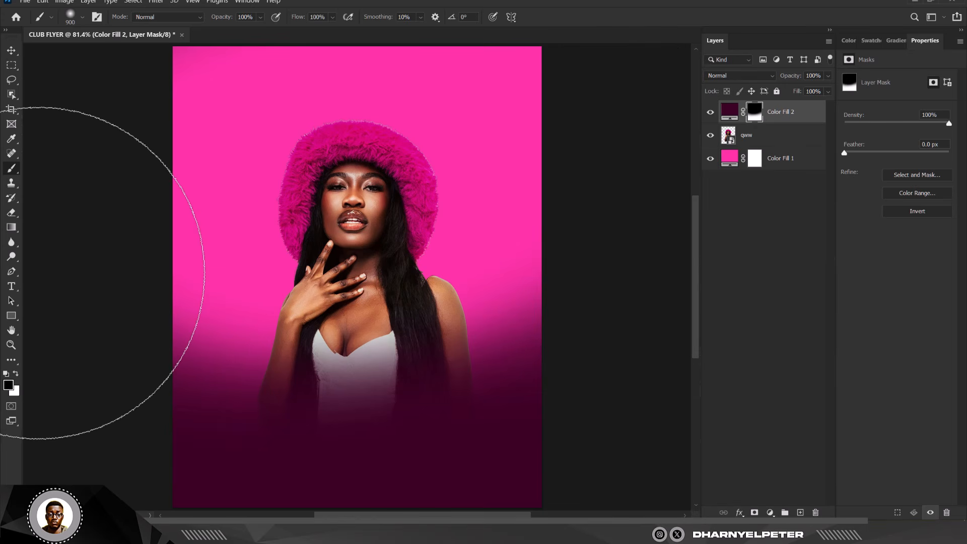
pyautogui.press('x')
pyautogui.moveTo(167, 275); pyautogui.dragTo(157, 270)
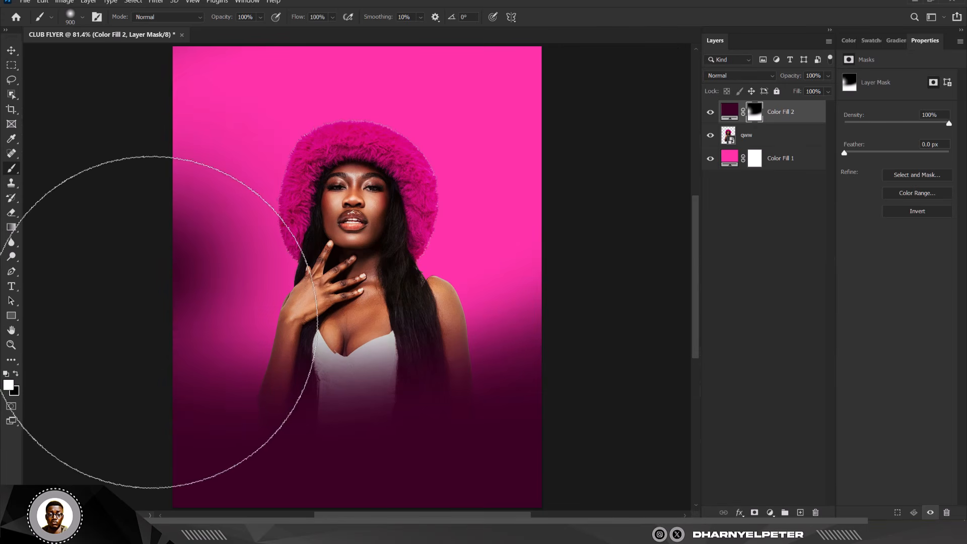
pyautogui.hotkey('ctrl', 'z')
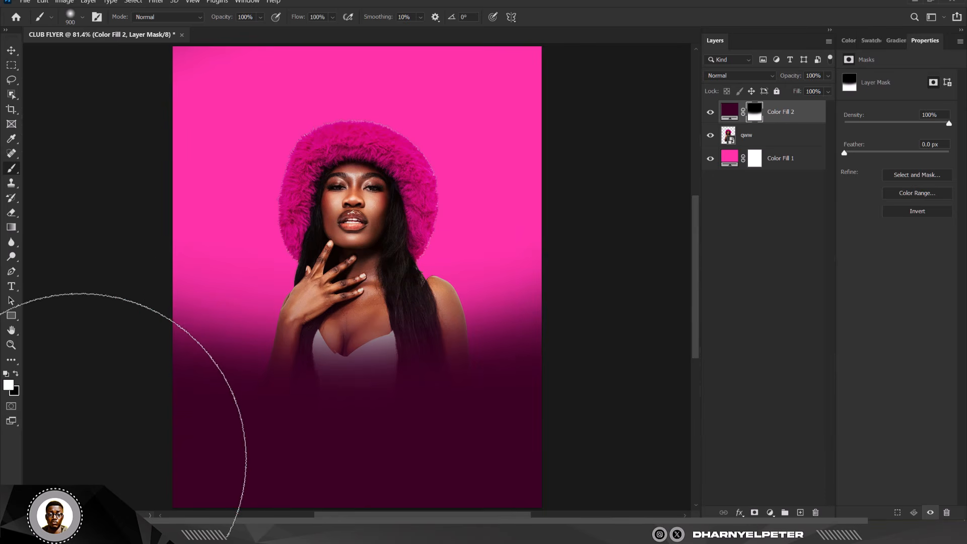
pyautogui.press('x')
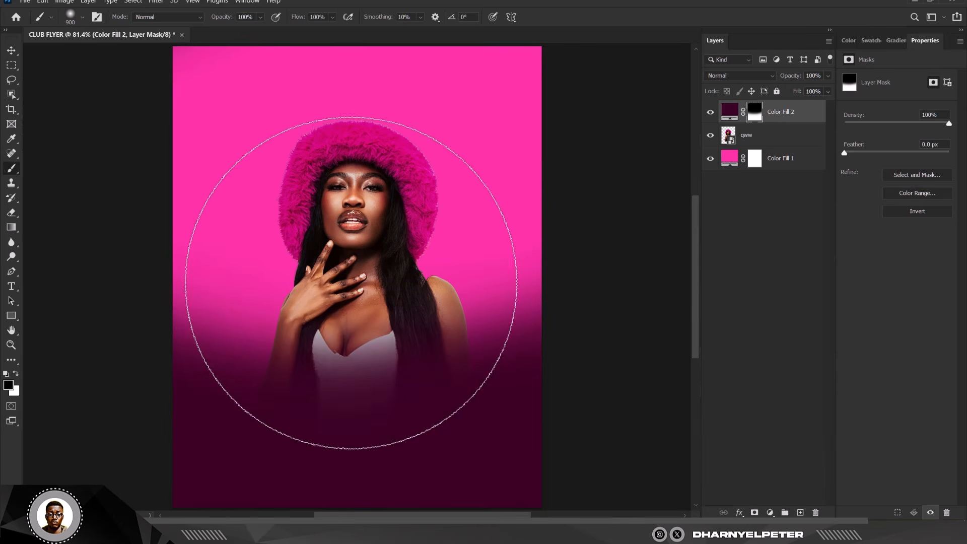
pyautogui.moveTo(351, 282)
pyautogui.mouseDown()
pyautogui.moveTo(334, 349)
pyautogui.moveTo(166, 252)
pyautogui.moveTo(463, 307)
pyautogui.moveTo(522, 412)
pyautogui.moveTo(650, 479)
pyautogui.mouseUp()
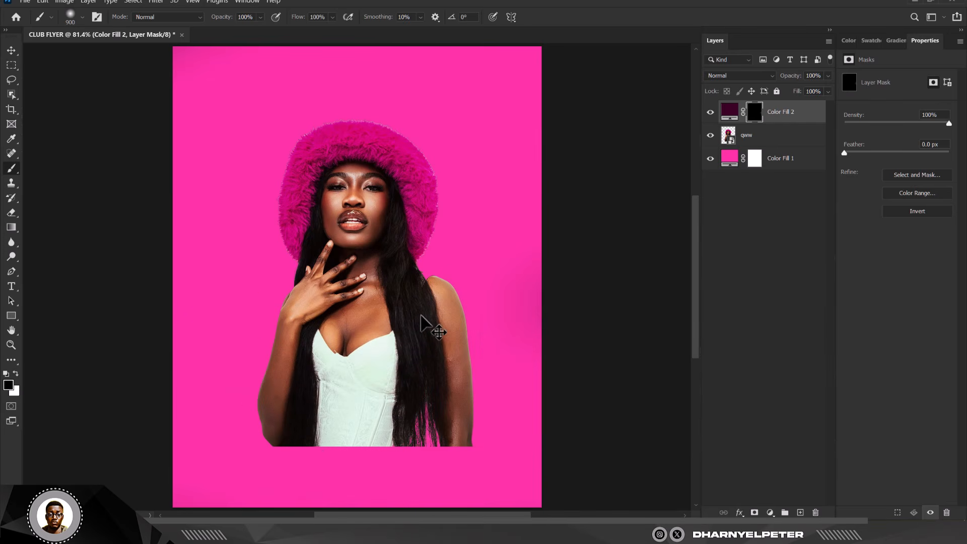
pyautogui.hotkey('ctrl', 'z')
pyautogui.hotkey('ctrl', 'z')
pyautogui.hotkey('ctrl', 'z')
pyautogui.hotkey('ctrl', 'z')
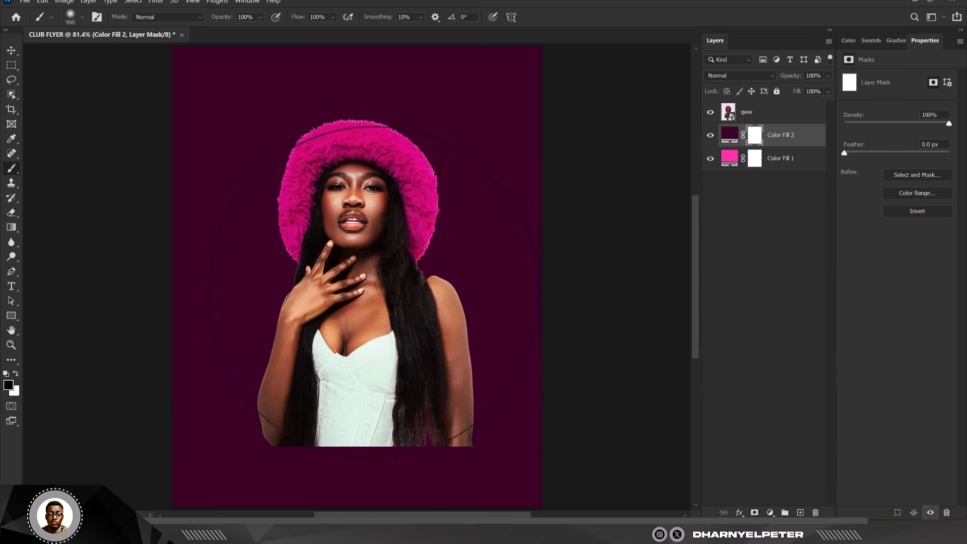
# - Move the dark fill above the model photo and paint its mask black with the 900-pixel soft brush, revealing the upper body and leaving the bottom dark
pyautogui.moveTo(820, 136); pyautogui.dragTo(812, 103)
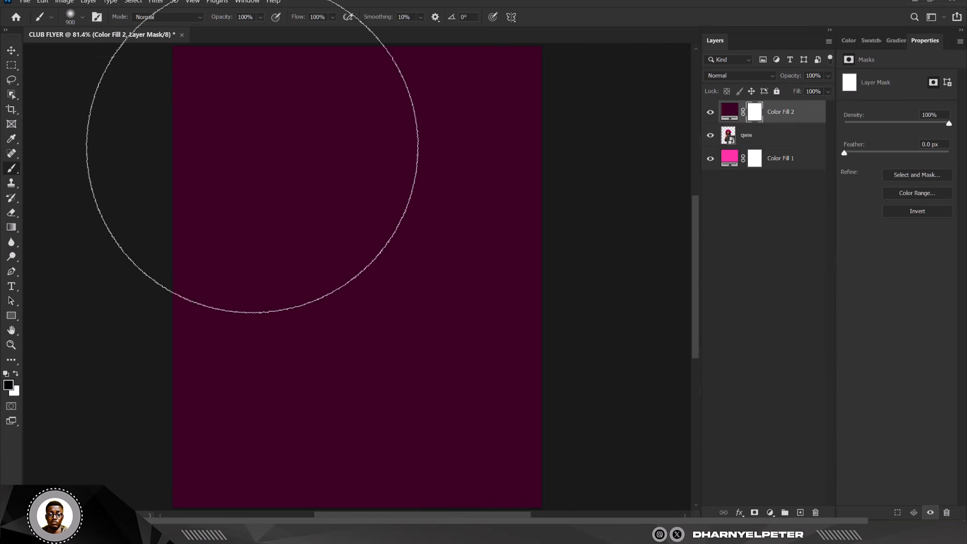
pyautogui.moveTo(252, 146)
pyautogui.mouseDown()
pyautogui.moveTo(352, 115)
pyautogui.moveTo(545, 117)
pyautogui.moveTo(305, 157)
pyautogui.moveTo(296, 201)
pyautogui.moveTo(394, 200)
pyautogui.moveTo(381, 220)
pyautogui.moveTo(321, 236)
pyautogui.moveTo(364, 233)
pyautogui.moveTo(237, 333)
pyautogui.mouseUp()
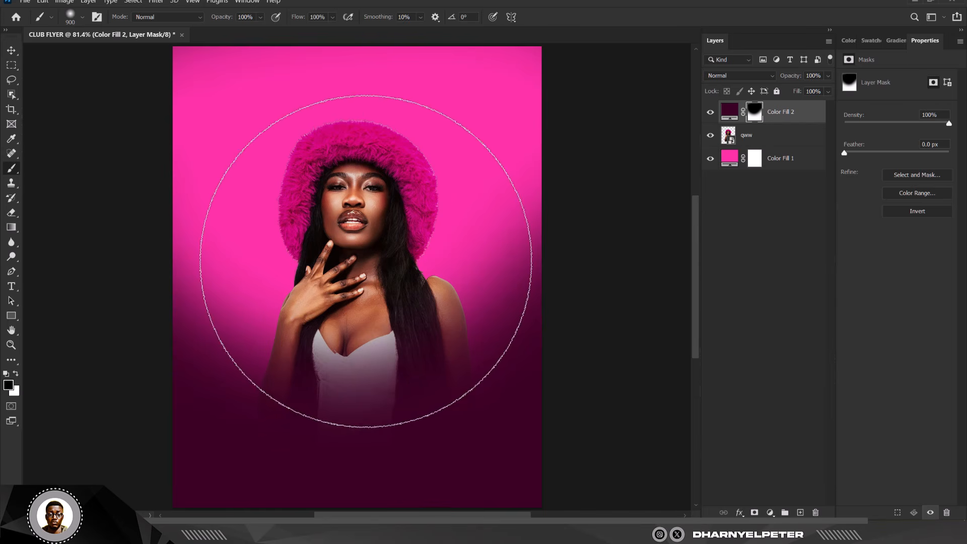
# - Paint the dark purple fill's mask black once more over the model's chest with the 900-pixel soft brush
pyautogui.click(369, 263)
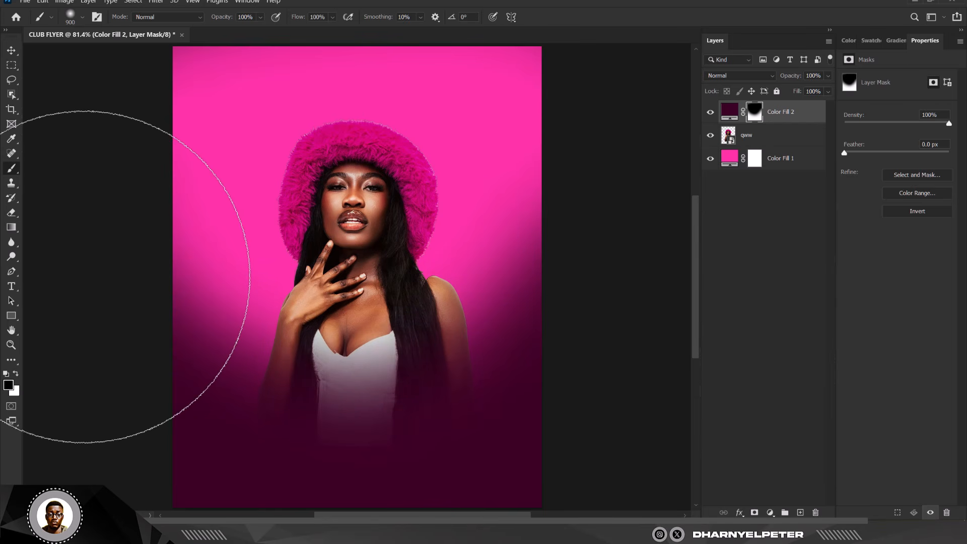
pyautogui.click(12, 50)
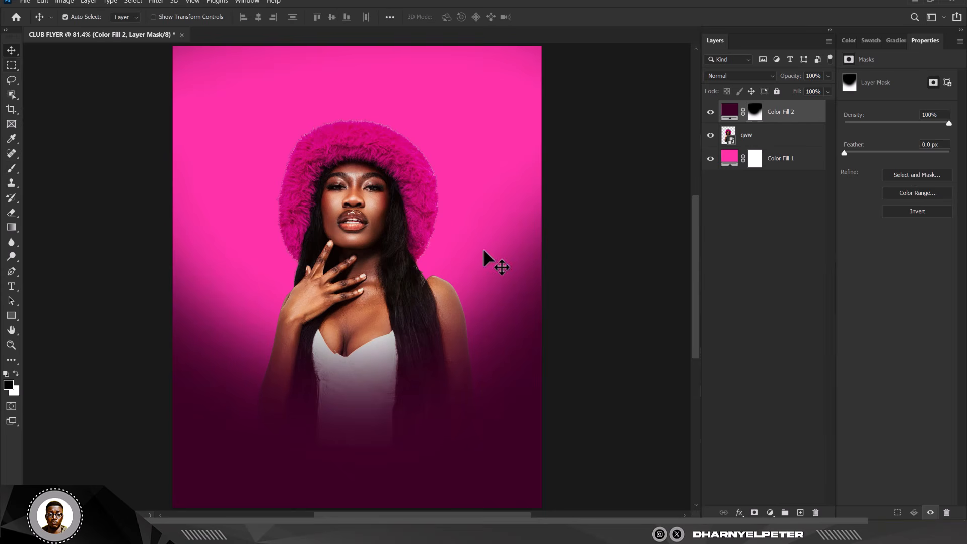
# - Add a new layer directly above the bright pink fill layer and set the foreground color to light pink f779c3
pyautogui.click(385, 222)
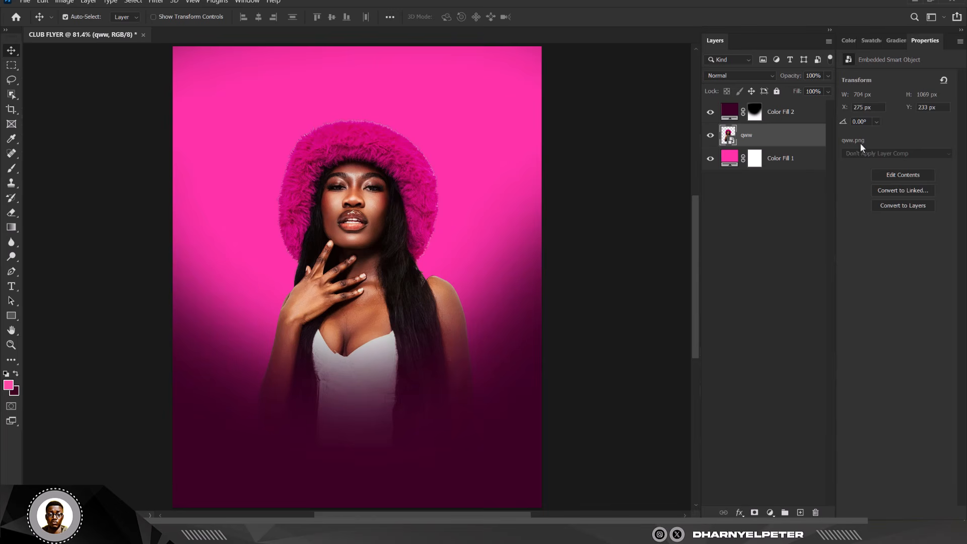
pyautogui.click(794, 167)
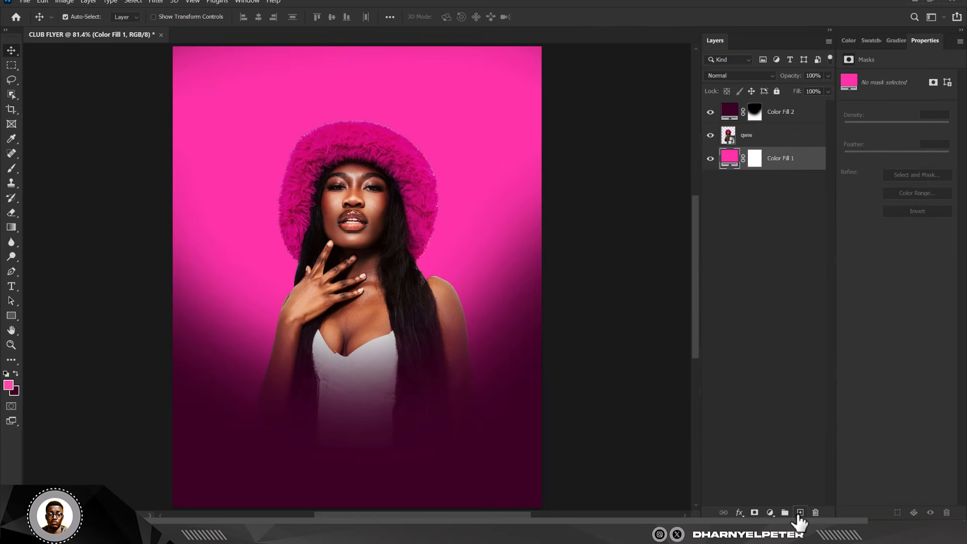
pyautogui.click(800, 513)
pyautogui.click(7, 389)
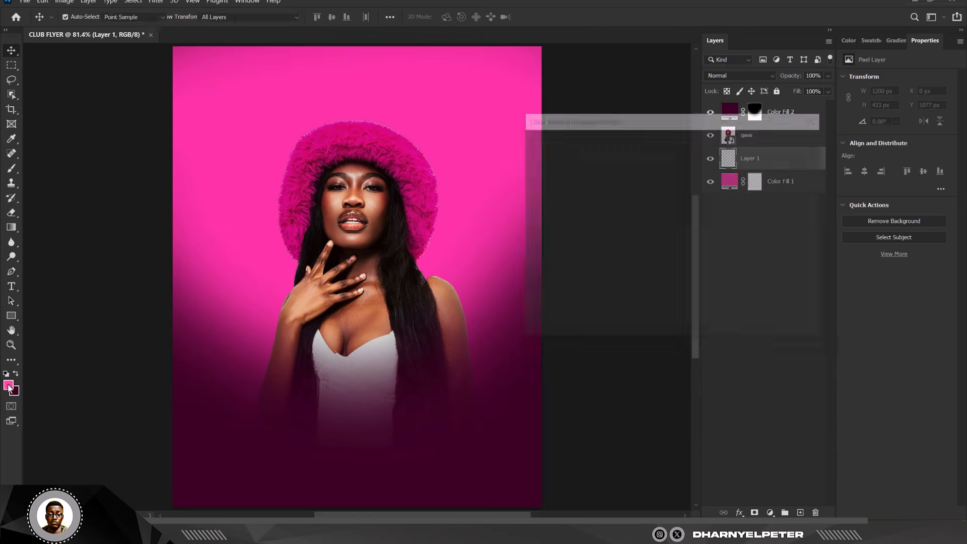
pyautogui.click(296, 81)
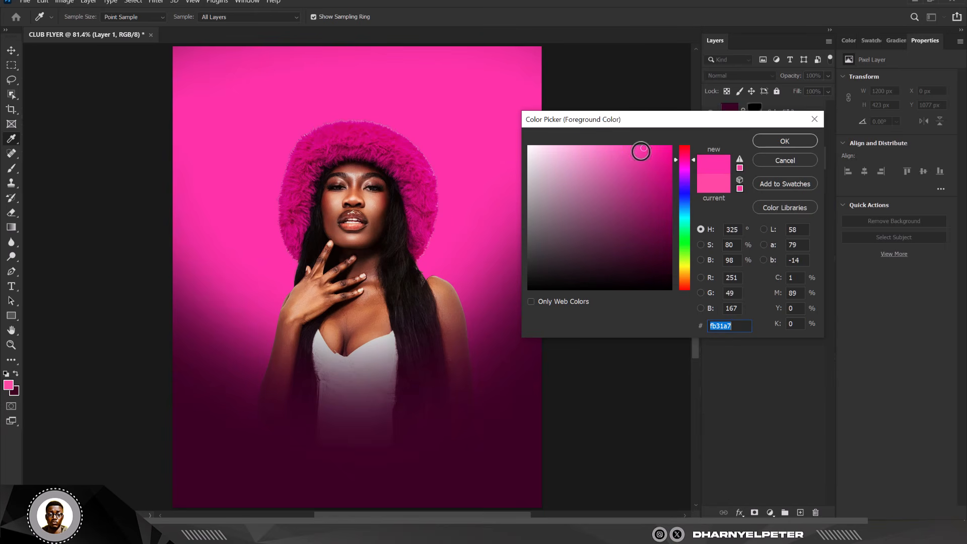
pyautogui.moveTo(638, 153); pyautogui.dragTo(601, 150)
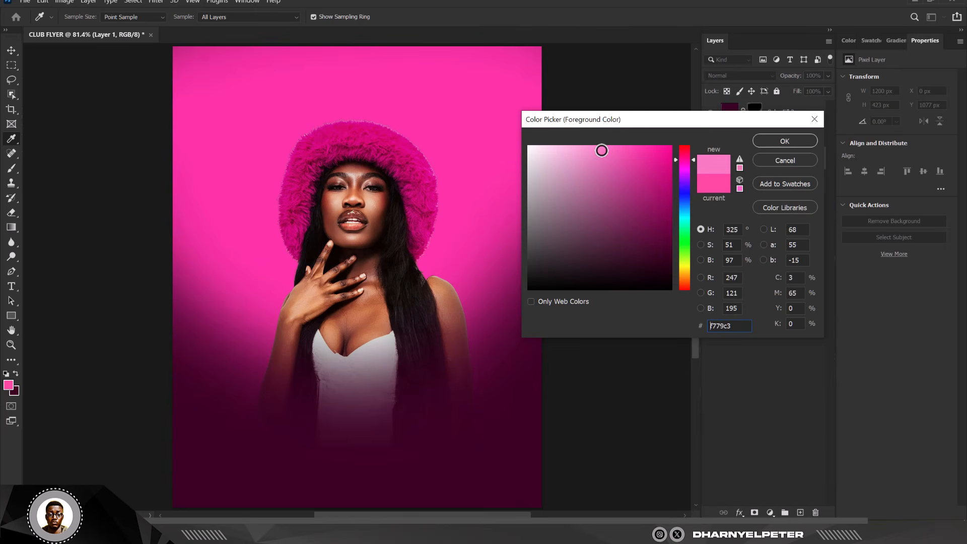
pyautogui.click(759, 142)
pyautogui.press('v')
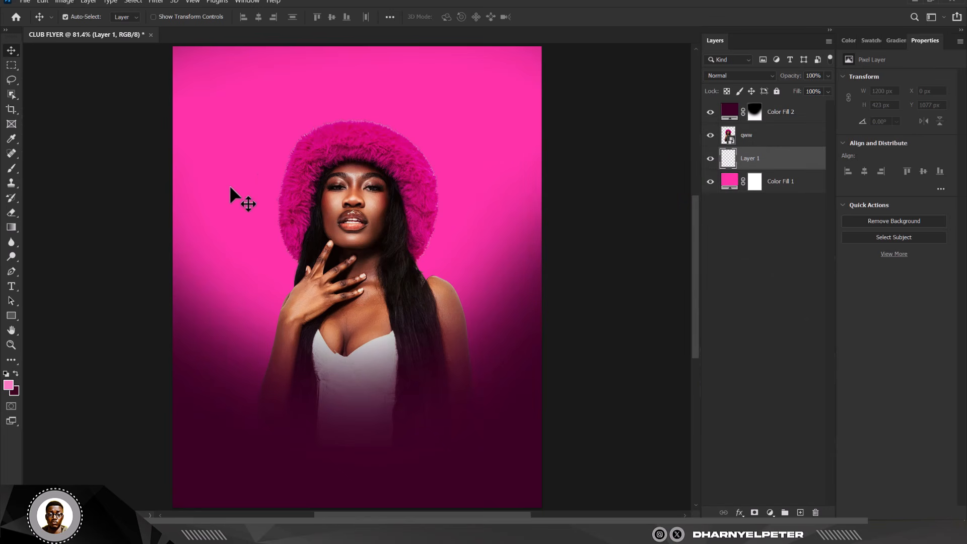
# - Paint a light pink glow behind the model's head with the 900-pixel soft brush and set the layer's blend mode to Screen
pyautogui.press('b')
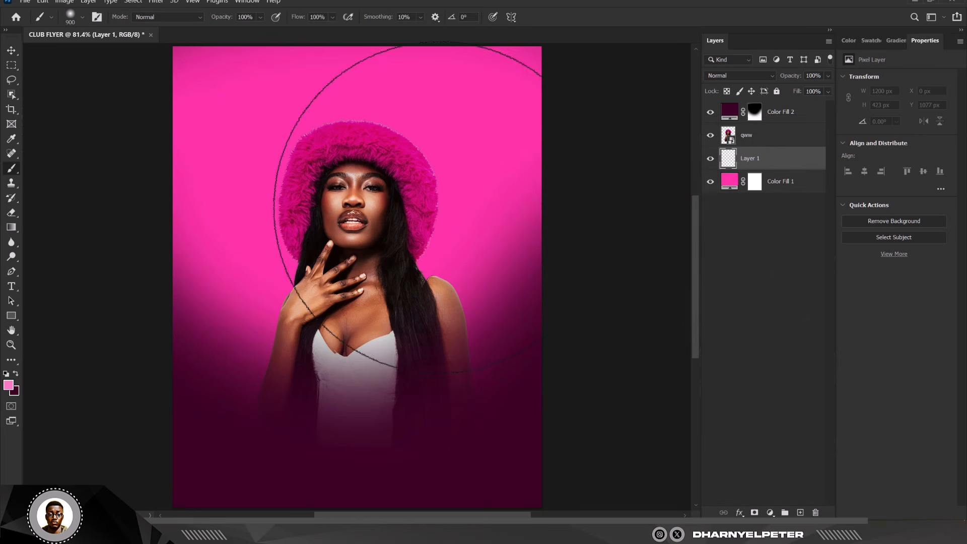
pyautogui.click(351, 211)
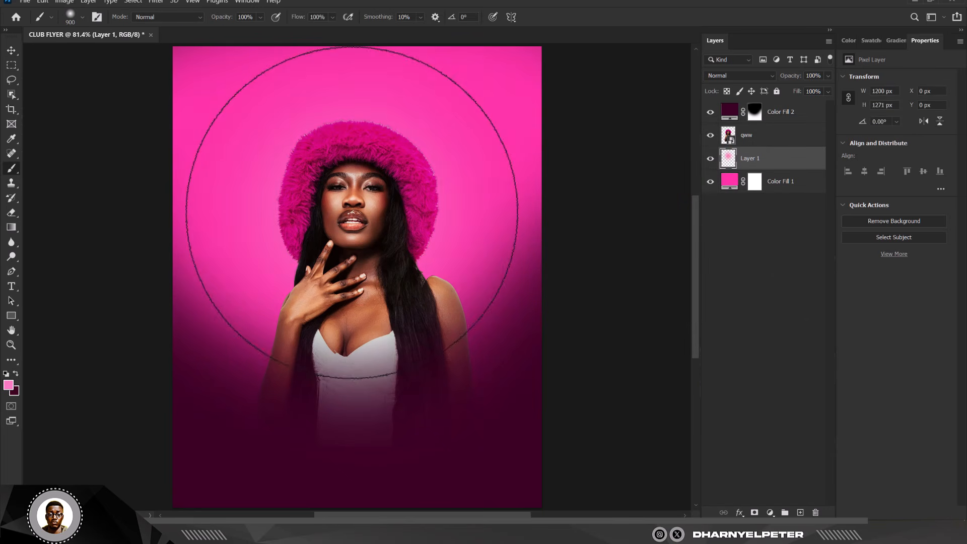
pyautogui.click(351, 212)
pyautogui.click(338, 261)
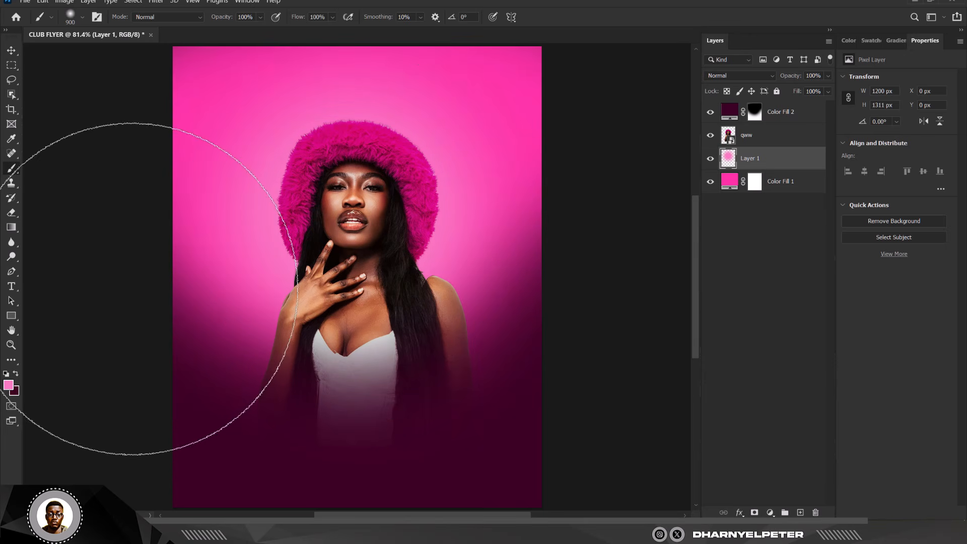
pyautogui.click(754, 78)
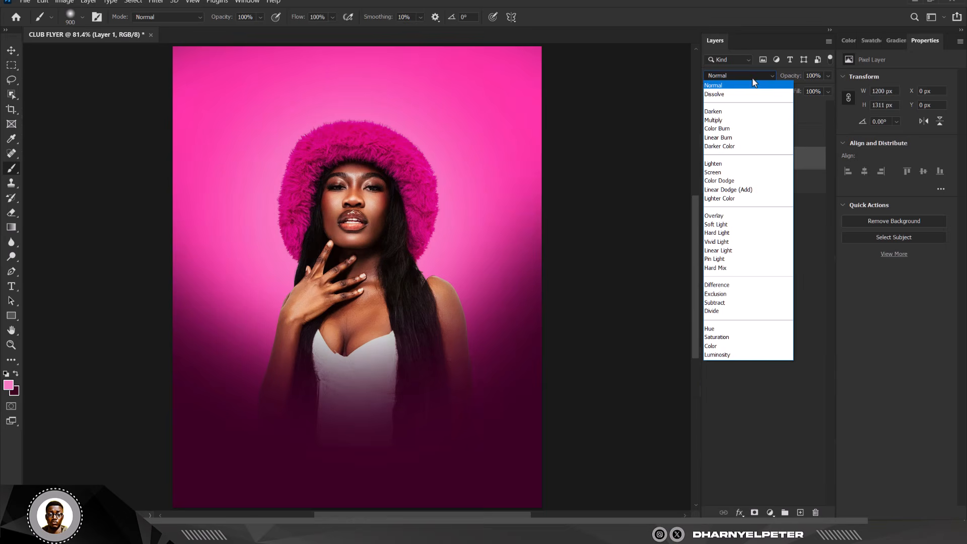
pyautogui.click(721, 179)
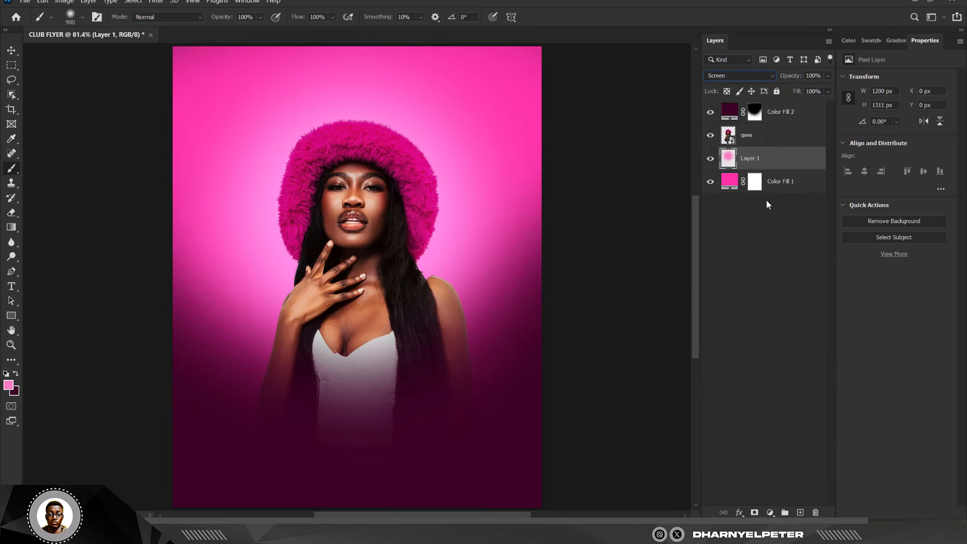
# - Add another new layer above the pink glow and set the foreground color to very pale pink ffdcf0
pyautogui.click(800, 513)
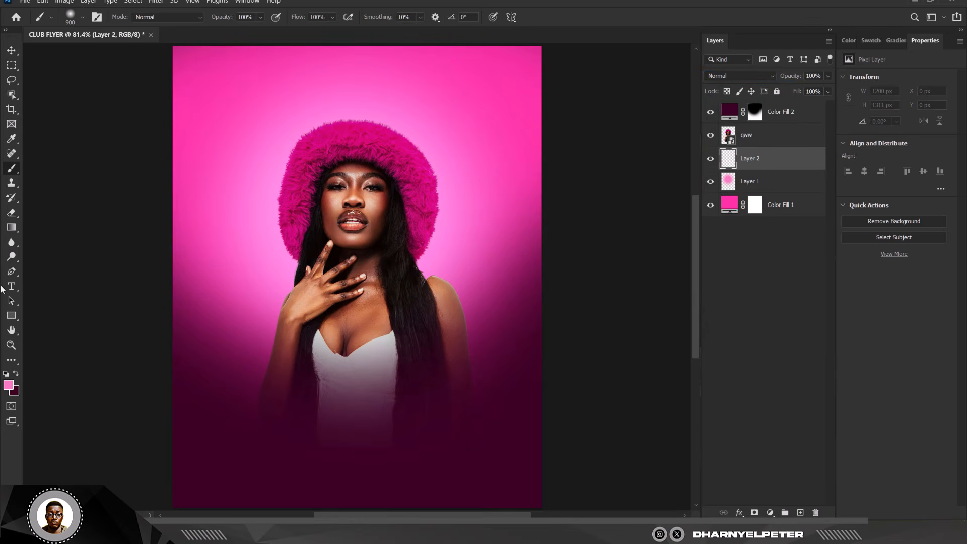
pyautogui.click(9, 385)
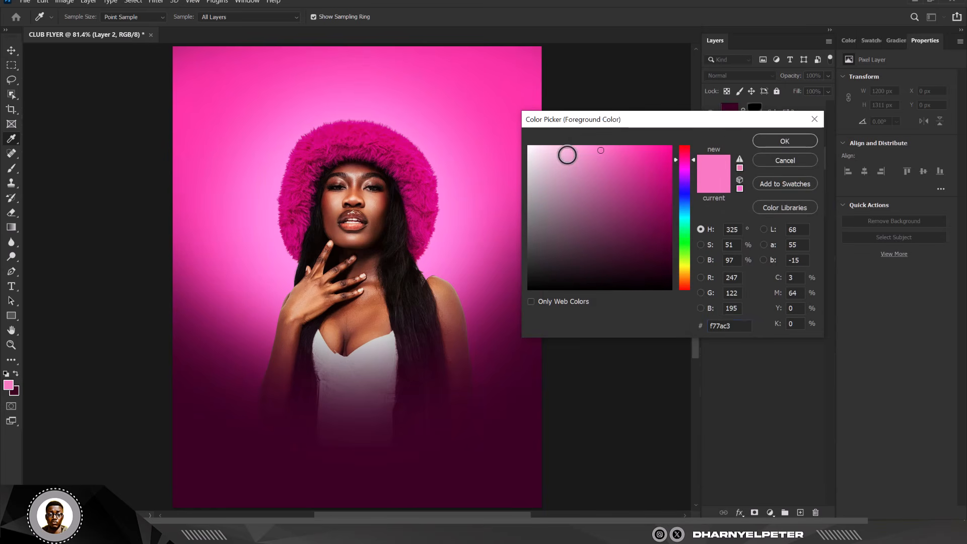
pyautogui.moveTo(565, 155); pyautogui.dragTo(547, 146)
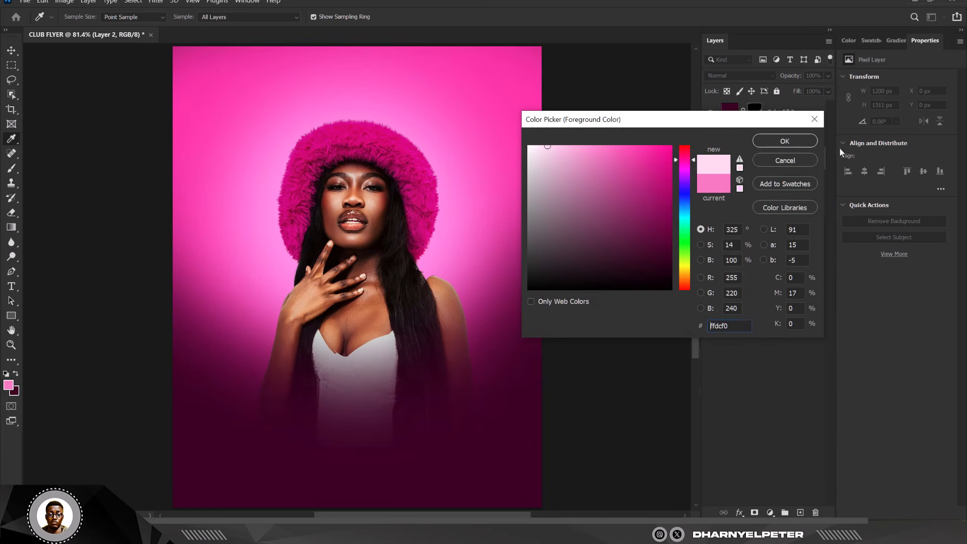
pyautogui.click(795, 144)
# - Enlarge the soft brush to 1300 pixels and paint a pale pink glow centered behind the model's head
pyautogui.press('b')
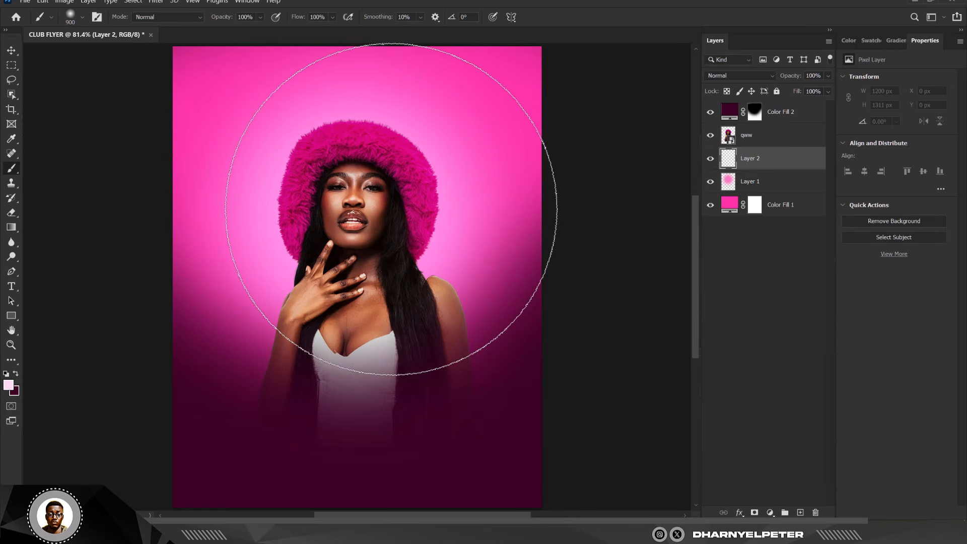
pyautogui.press(']')
pyautogui.press(']')
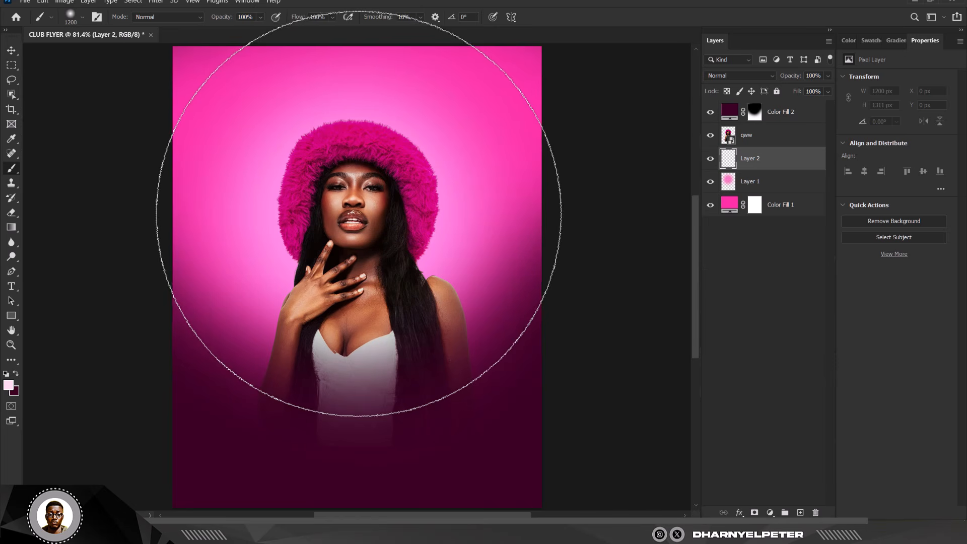
pyautogui.press(']')
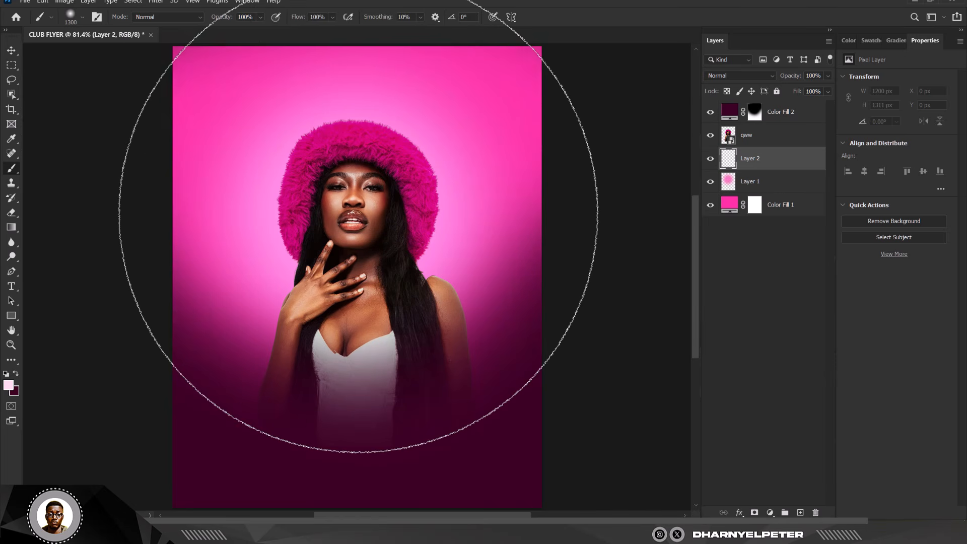
pyautogui.click(358, 213)
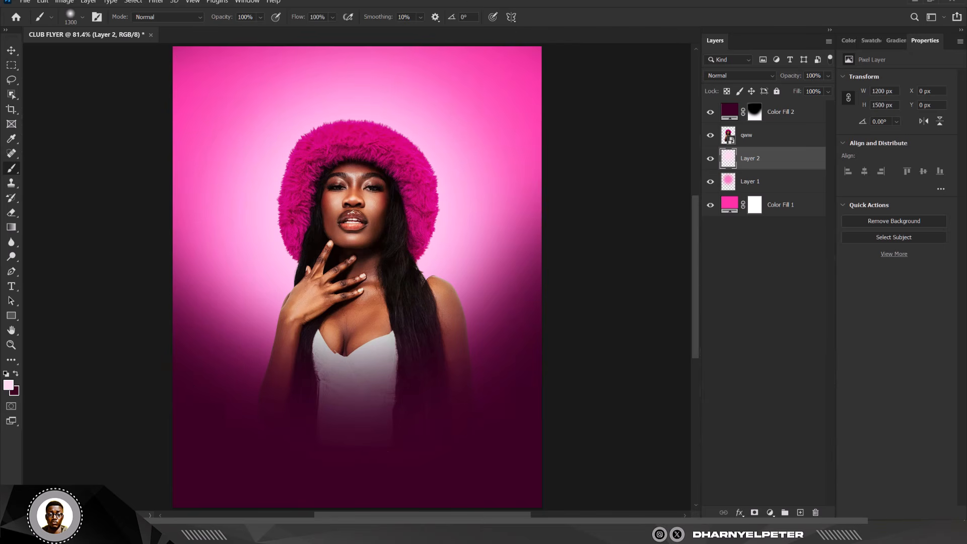
# - Hide the dark purple fill layer to expose the whole model photo
pyautogui.scroll(-5, 351, 160)
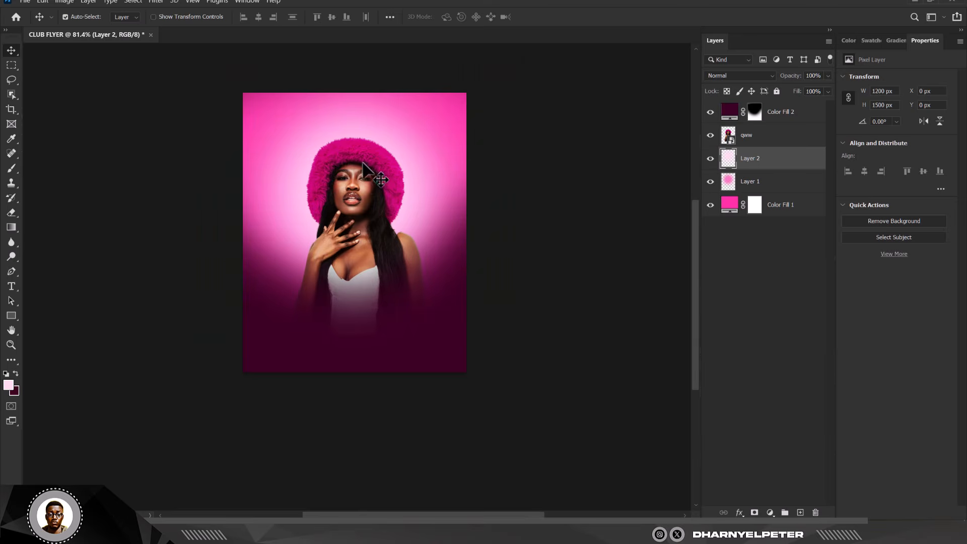
pyautogui.scroll(8, 352, 156)
pyautogui.scroll(-3, 343, 214)
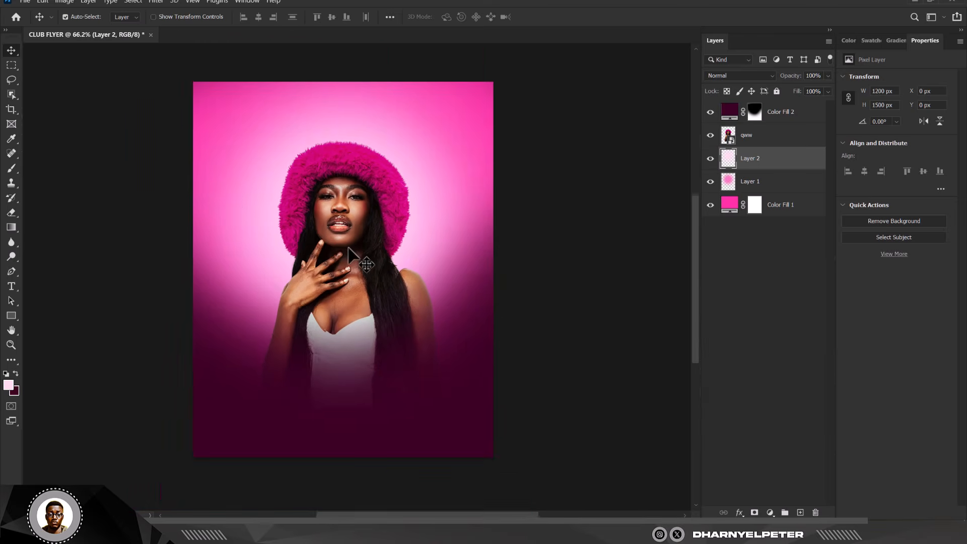
pyautogui.scroll(2, 346, 262)
pyautogui.scroll(-1, 348, 262)
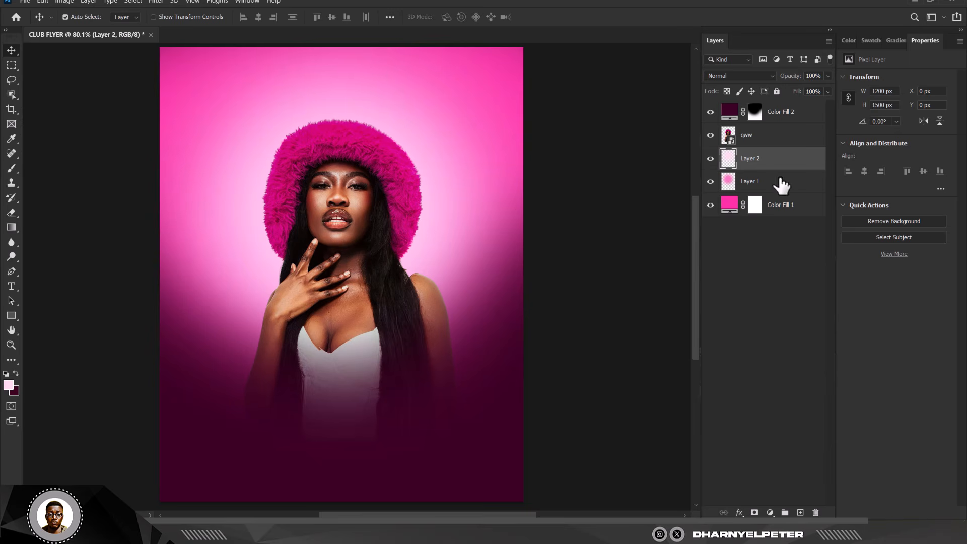
pyautogui.click(711, 112)
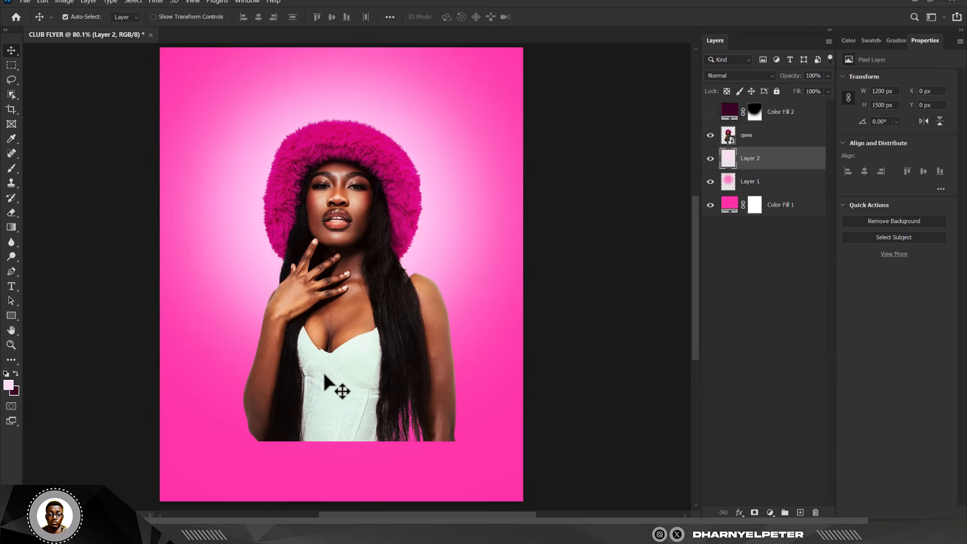
# - Start a Camera Raw Filter on the model photo with Contrast +23, Highlights -36, Shadows +75 and Blacks -38
pyautogui.click(361, 363)
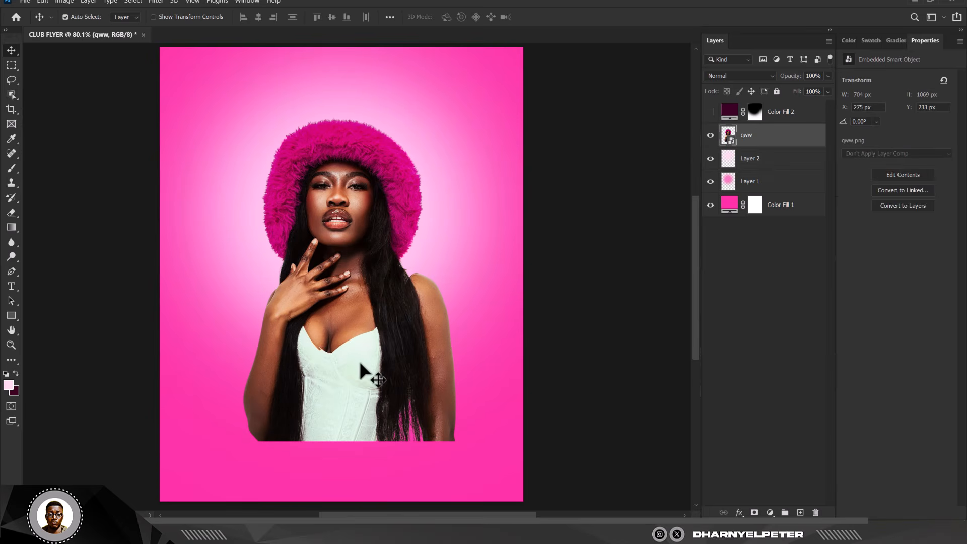
pyautogui.click(156, 2)
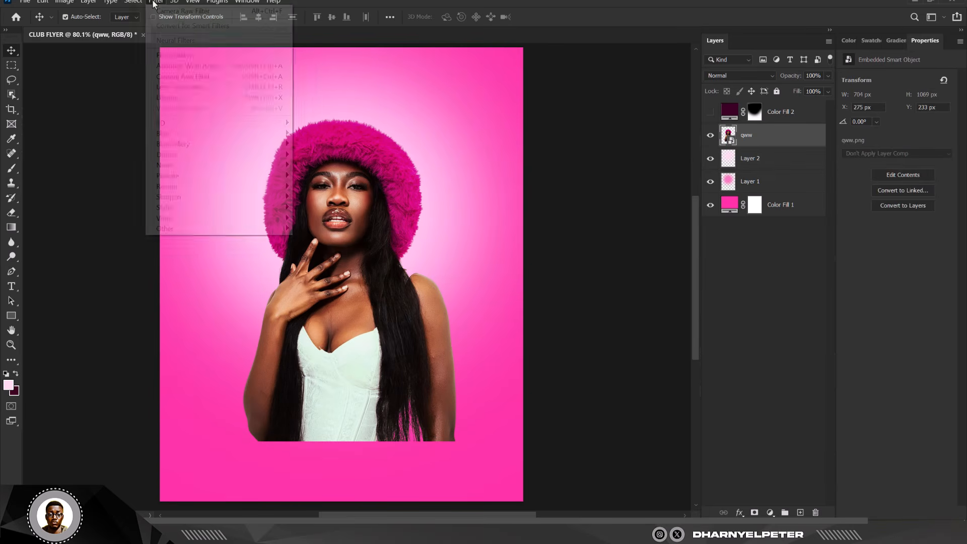
pyautogui.click(193, 78)
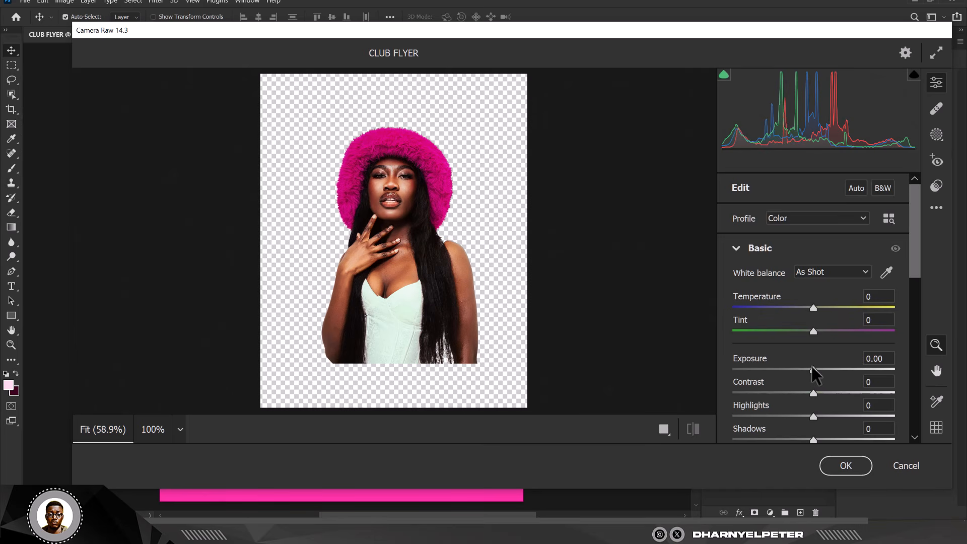
pyautogui.scroll(-3, 812, 366)
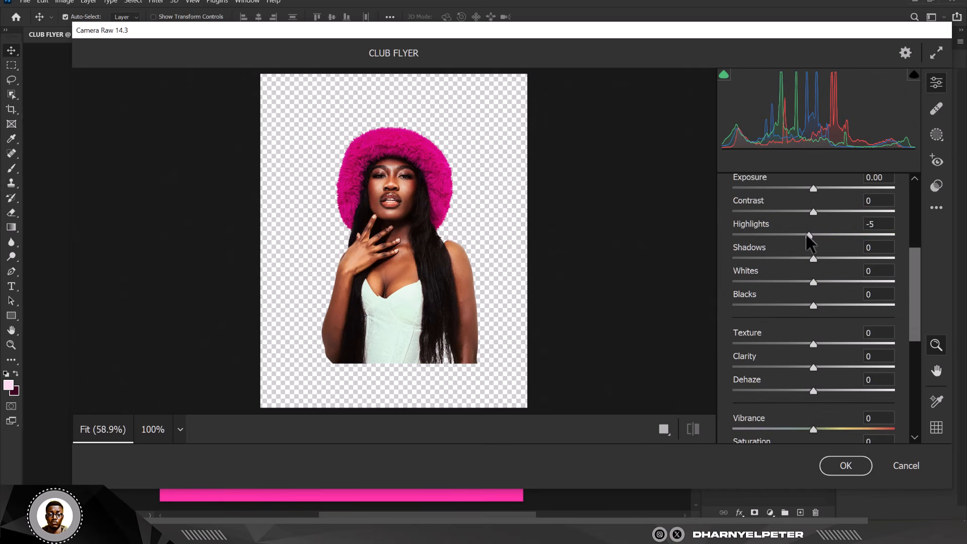
pyautogui.moveTo(809, 241); pyautogui.dragTo(831, 212)
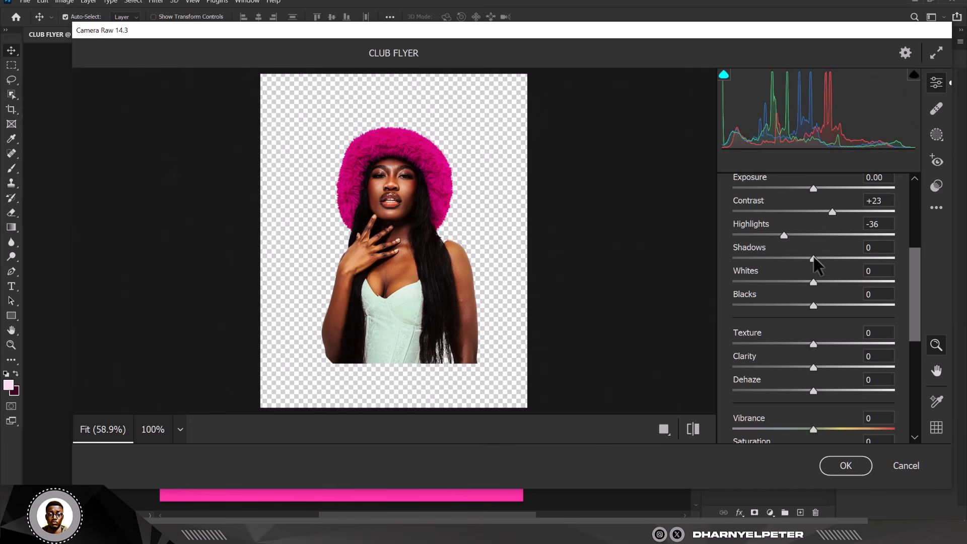
pyautogui.moveTo(814, 257); pyautogui.dragTo(874, 265)
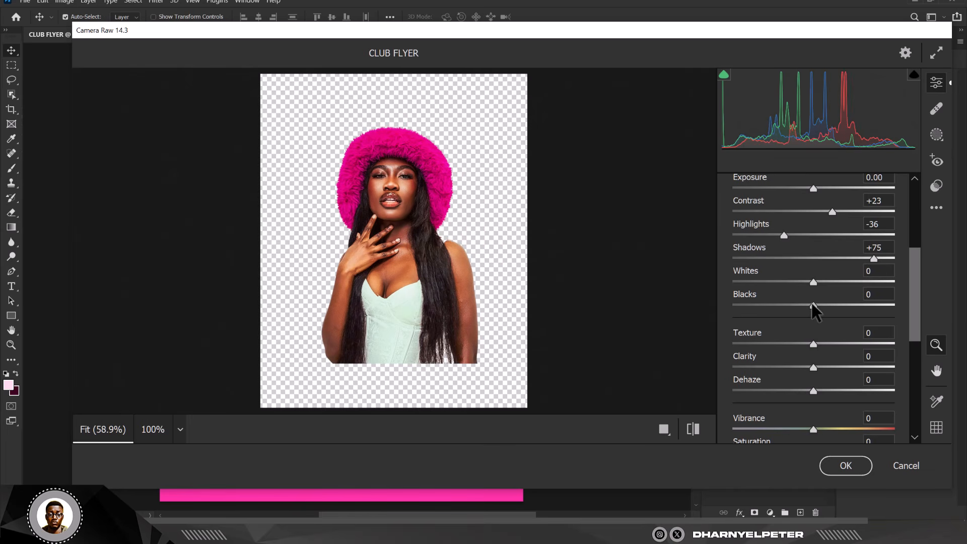
pyautogui.moveTo(813, 303); pyautogui.dragTo(781, 302)
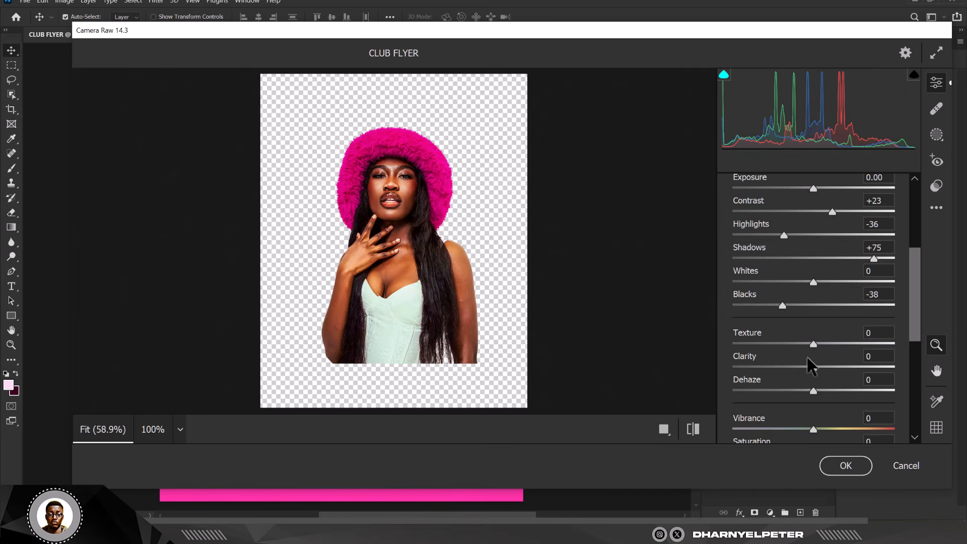
# - Set Texture to +23, add slight sharpening in the Detail settings, and apply the Camera Raw Filter to the model photo
pyautogui.moveTo(813, 343)
pyautogui.mouseDown()
pyautogui.moveTo(843, 342)
pyautogui.moveTo(832, 342)
pyautogui.mouseUp()
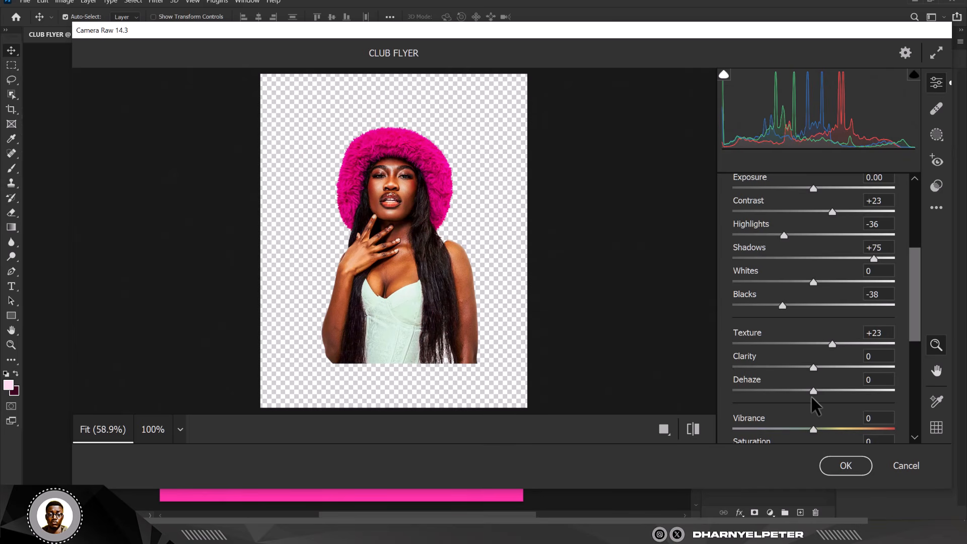
pyautogui.scroll(-5, 803, 360)
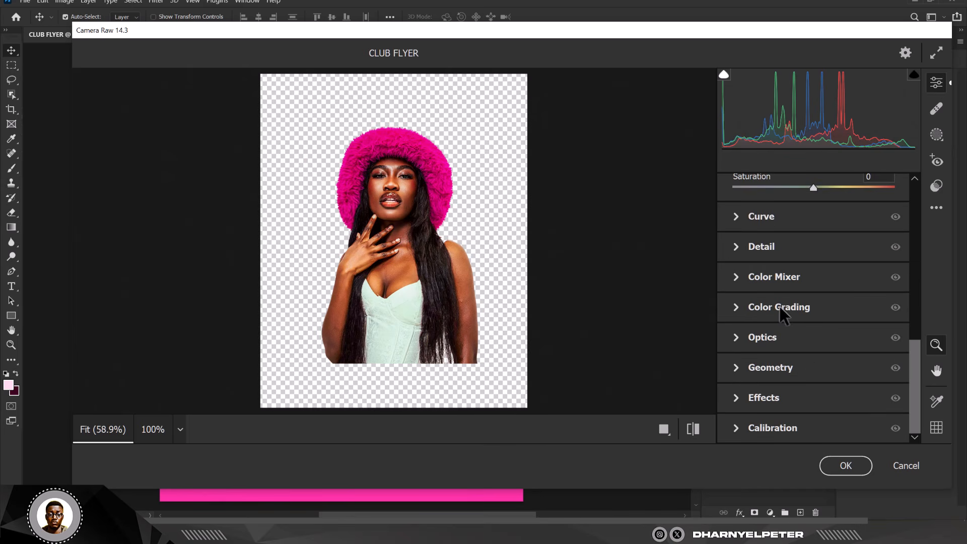
pyautogui.click(737, 247)
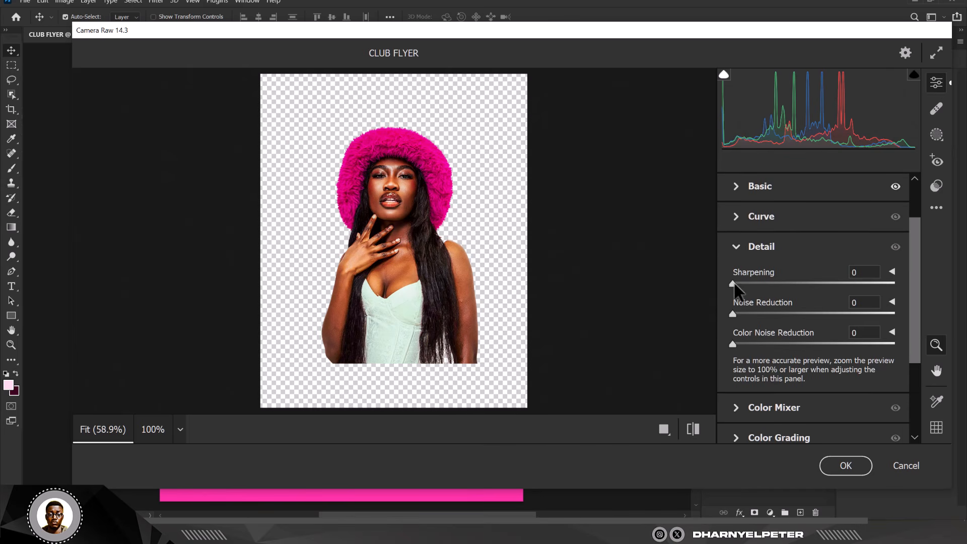
pyautogui.moveTo(733, 284); pyautogui.dragTo(742, 287)
pyautogui.click(846, 465)
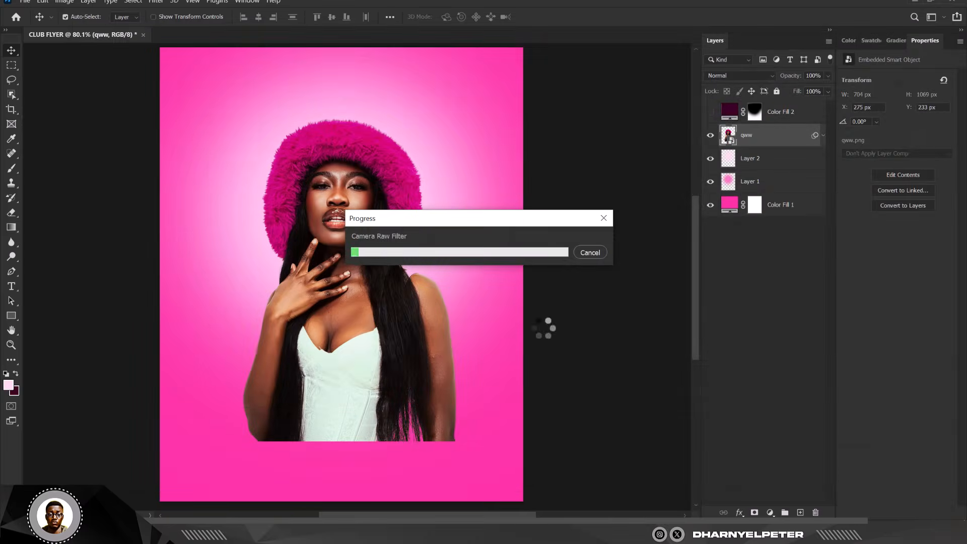
# - Inspect the filtered model photo up close and at full flyer size
pyautogui.scroll(-2, 402, 224)
pyautogui.scroll(8, 331, 307)
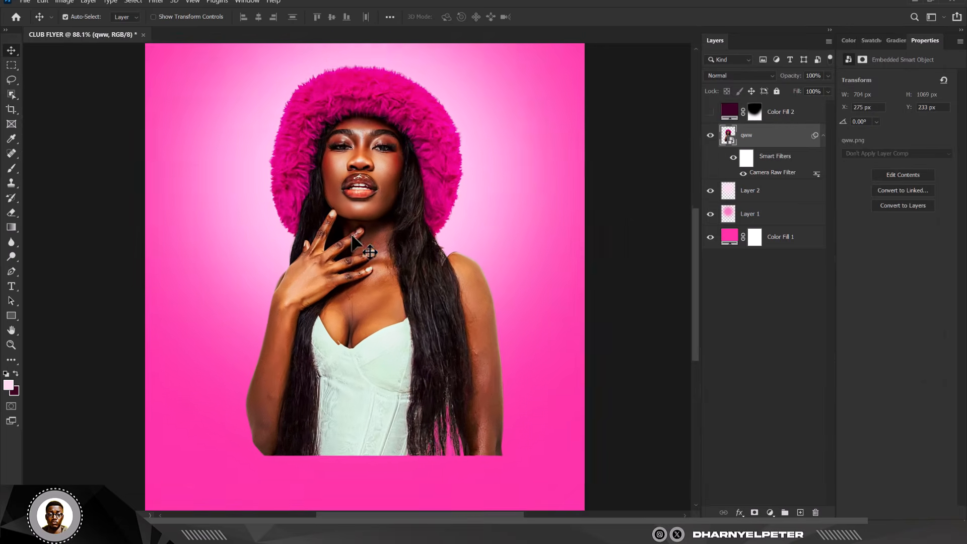
pyautogui.scroll(-1, 379, 160)
pyautogui.scroll(2, 379, 160)
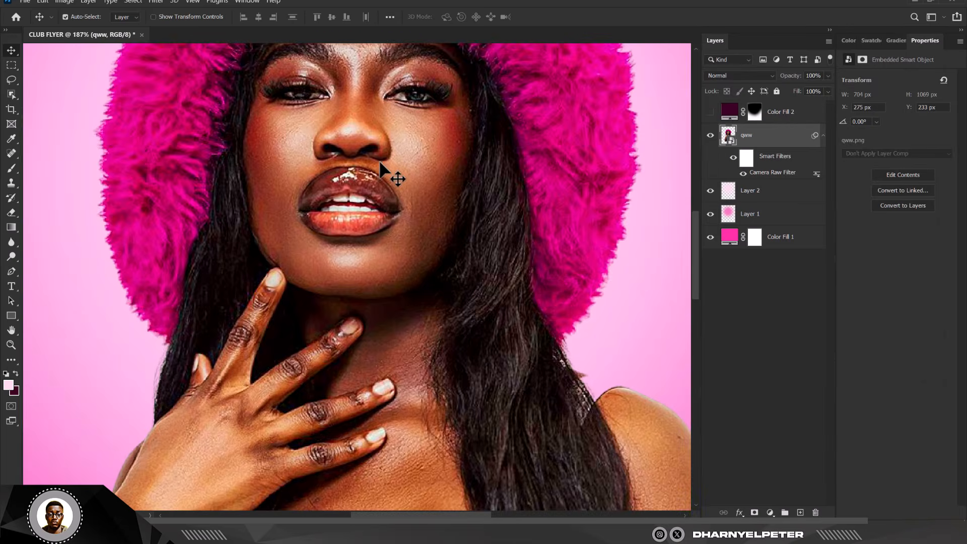
pyautogui.scroll(-3, 379, 161)
pyautogui.scroll(-4, 378, 159)
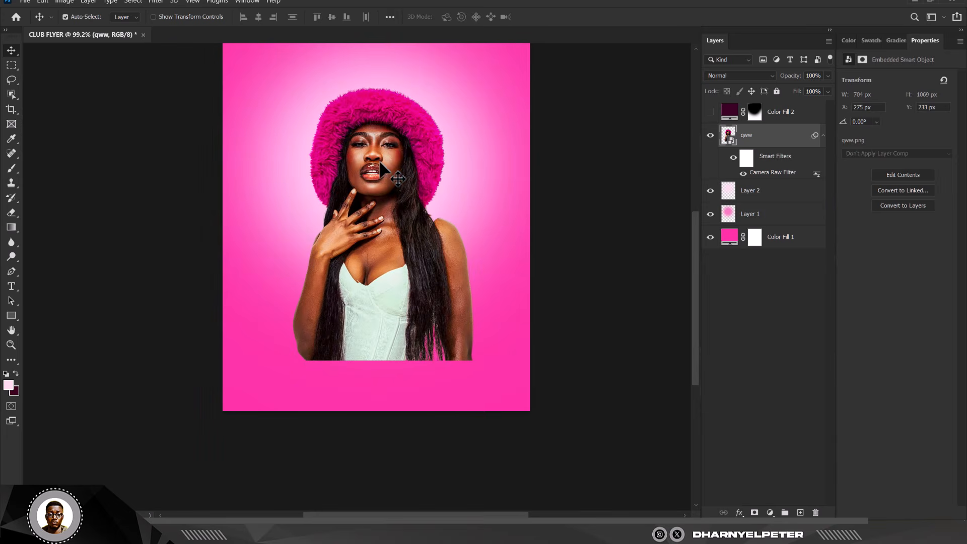
pyautogui.scroll(1, 379, 160)
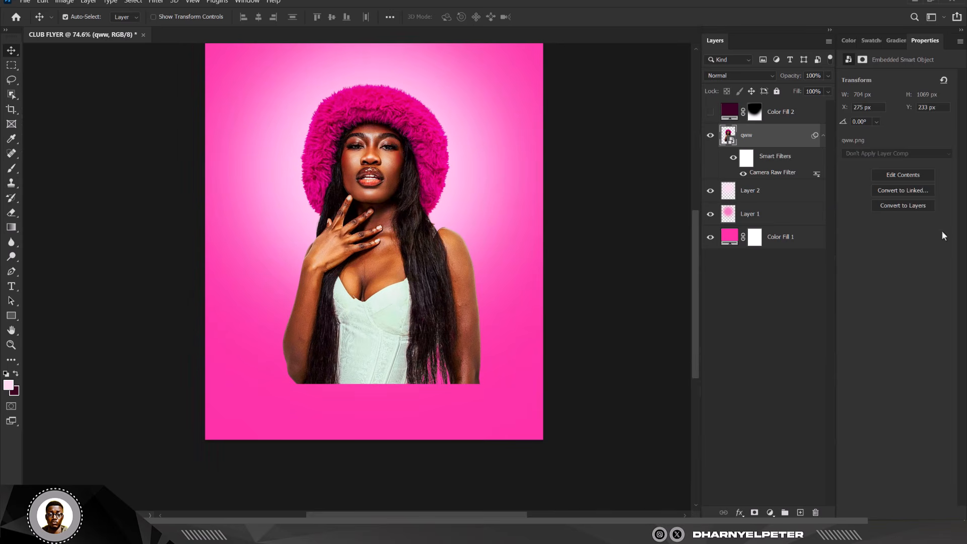
# - Add a layer mask to the model photo and fade out her lower body with a soft 500-pixel black brush
pyautogui.click(755, 511)
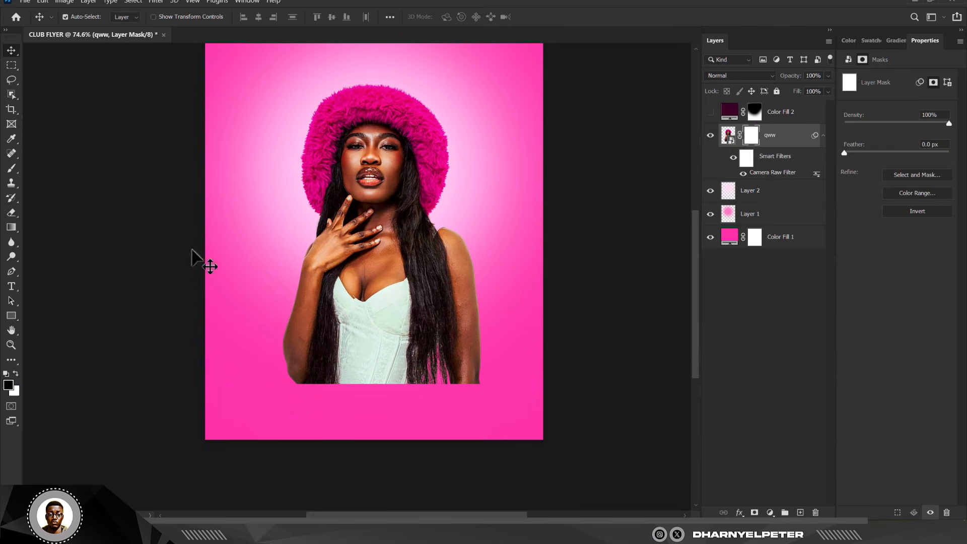
pyautogui.rightClick(13, 175)
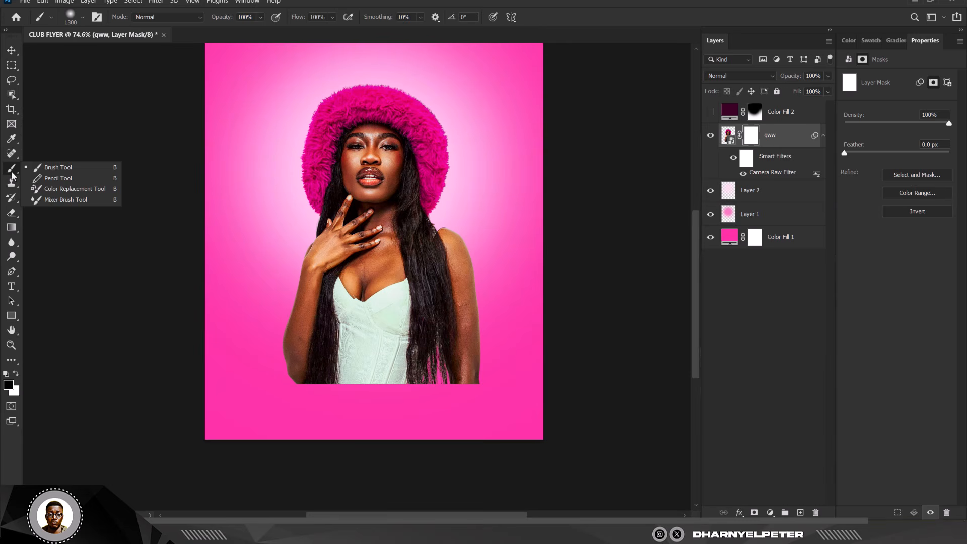
pyautogui.click(41, 169)
pyautogui.press('[')
pyautogui.press('[')
pyautogui.press('[')
pyautogui.press('[')
pyautogui.press('[')
pyautogui.press('[')
pyautogui.press('[')
pyautogui.press('[')
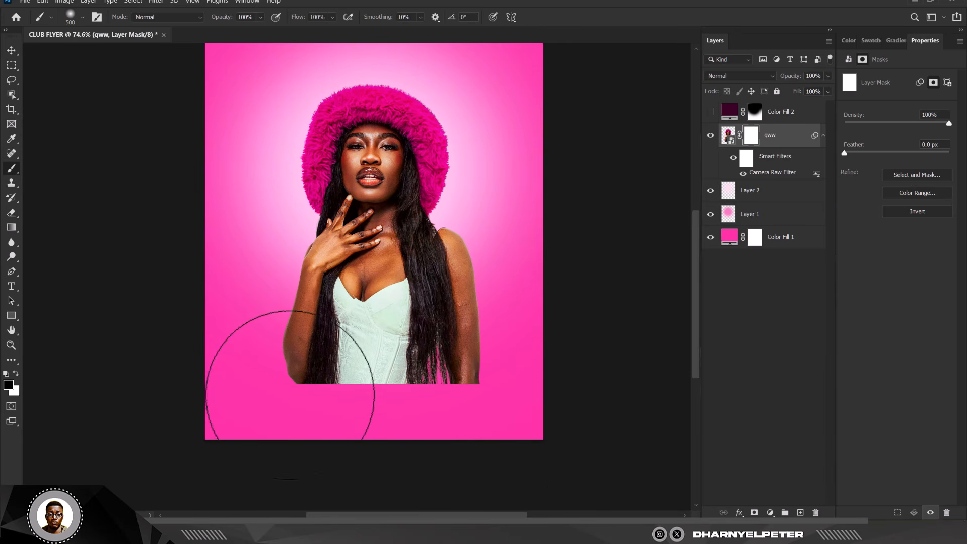
pyautogui.moveTo(291, 398)
pyautogui.mouseDown()
pyautogui.moveTo(471, 406)
pyautogui.moveTo(512, 386)
pyautogui.moveTo(507, 402)
pyautogui.moveTo(350, 424)
pyautogui.moveTo(271, 408)
pyautogui.moveTo(257, 391)
pyautogui.moveTo(304, 441)
pyautogui.moveTo(243, 384)
pyautogui.moveTo(237, 355)
pyautogui.mouseUp()
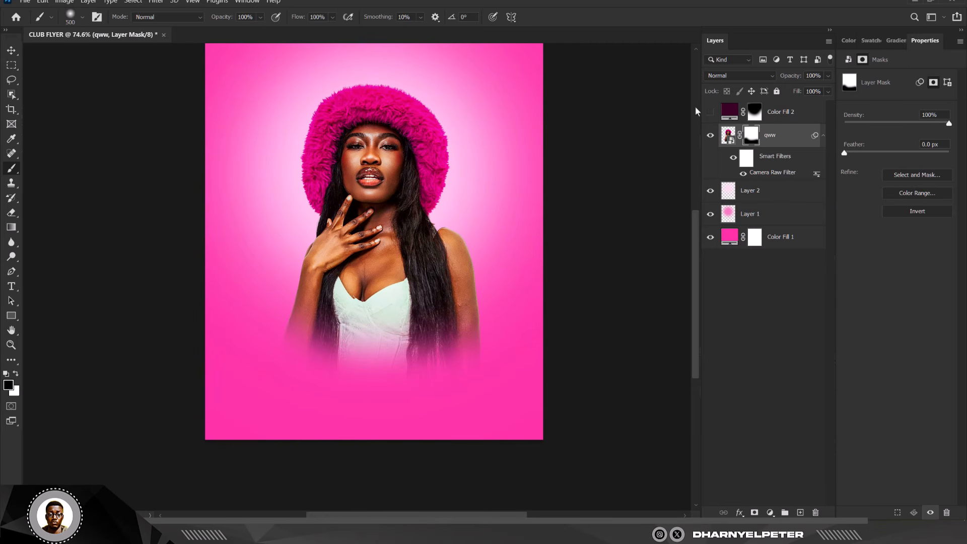
# - Show the dark purple fill layer again and check how the model blends into the flyer background
pyautogui.click(710, 111)
pyautogui.scroll(-2, 371, 280)
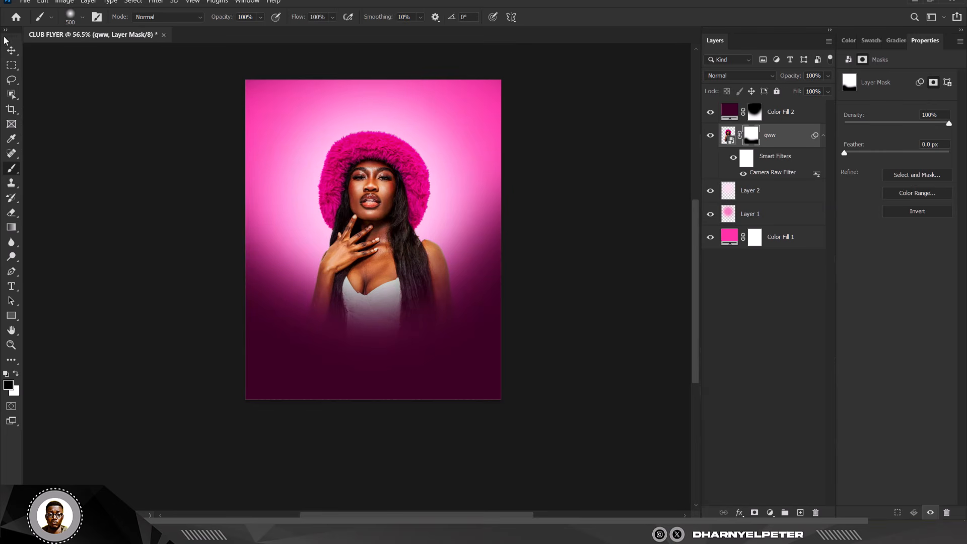
pyautogui.click(10, 52)
pyautogui.scroll(1, 353, 269)
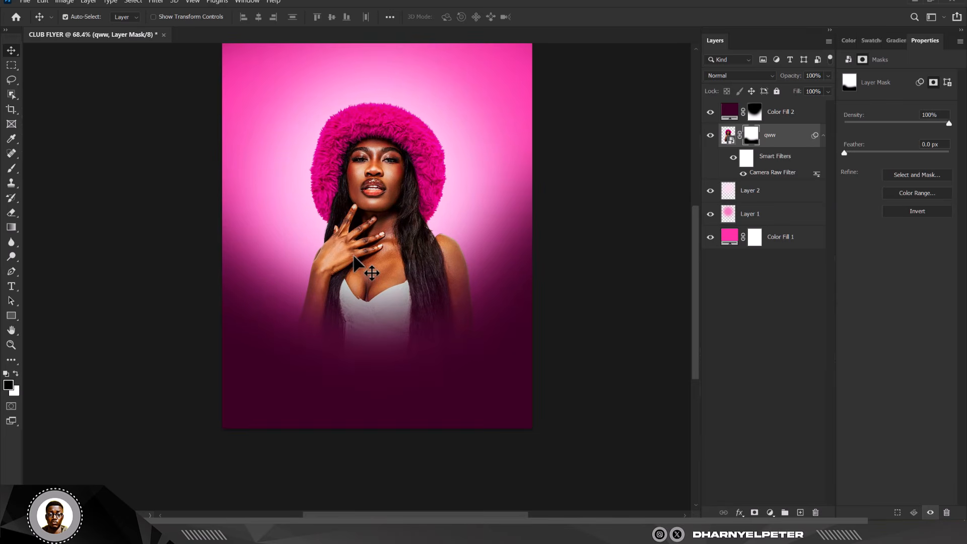
pyautogui.scroll(-1, 363, 242)
pyautogui.scroll(-1, 371, 193)
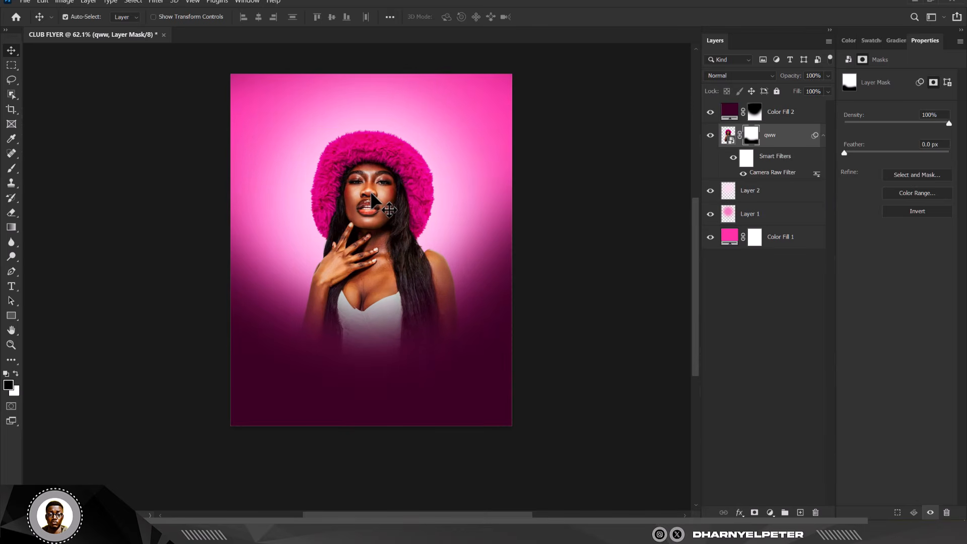
pyautogui.scroll(2, 372, 193)
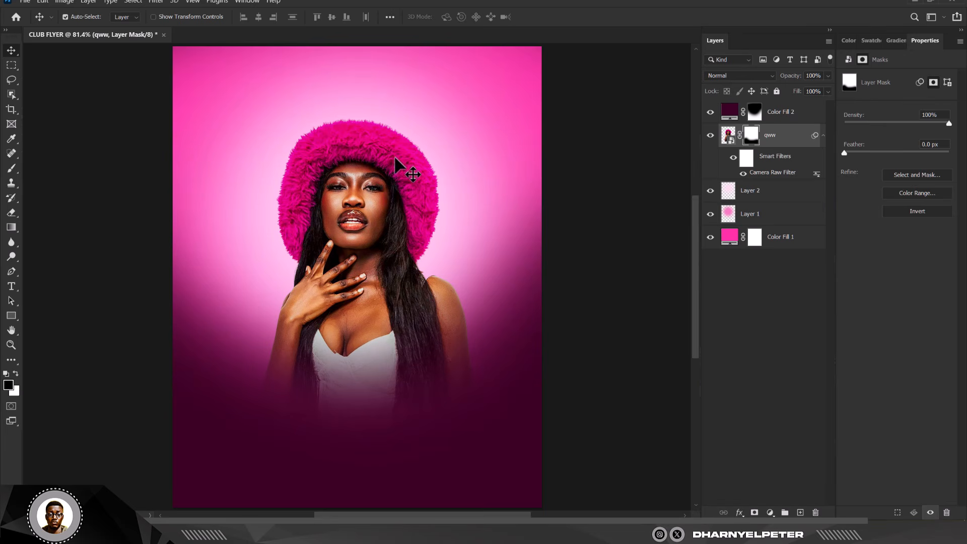
pyautogui.scroll(1, 367, 75)
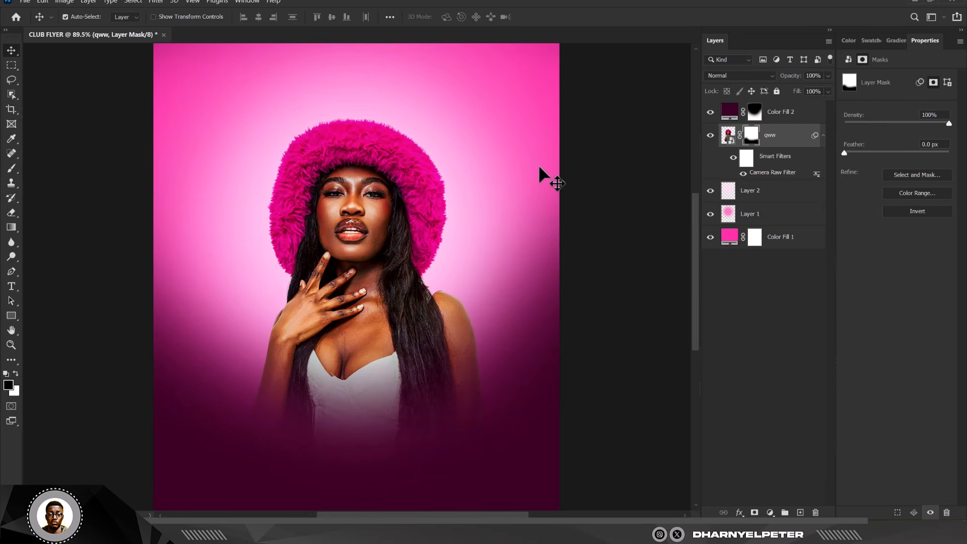
# - Add a Brightness/Contrast adjustment above the model photo, set Brightness to 33, and clip it to the model layer
pyautogui.click(769, 512)
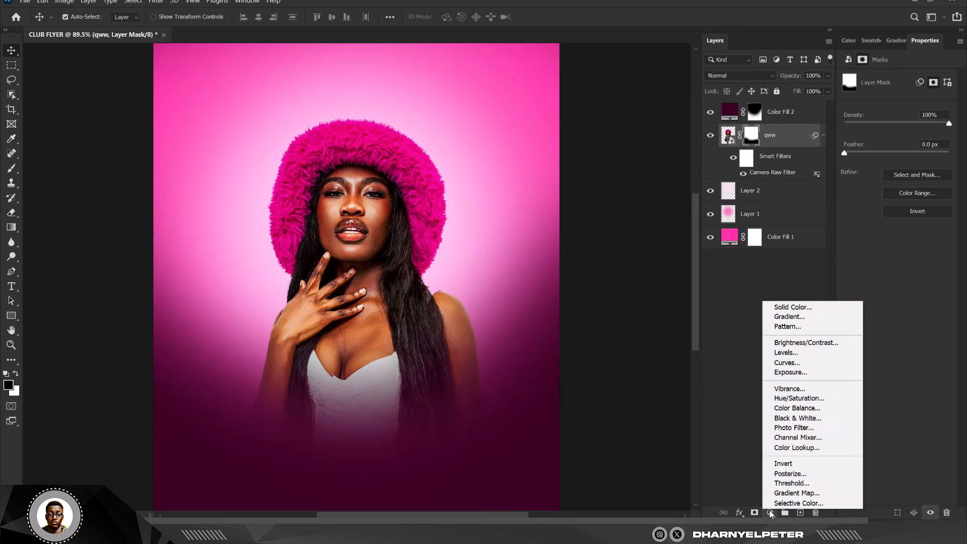
pyautogui.click(794, 343)
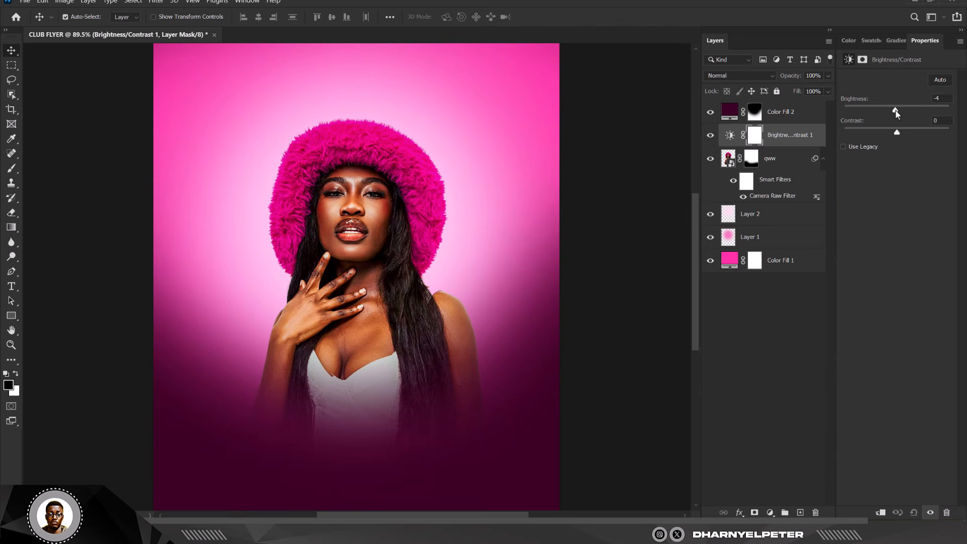
pyautogui.moveTo(895, 114)
pyautogui.mouseDown()
pyautogui.moveTo(917, 116)
pyautogui.moveTo(908, 115)
pyautogui.mouseUp()
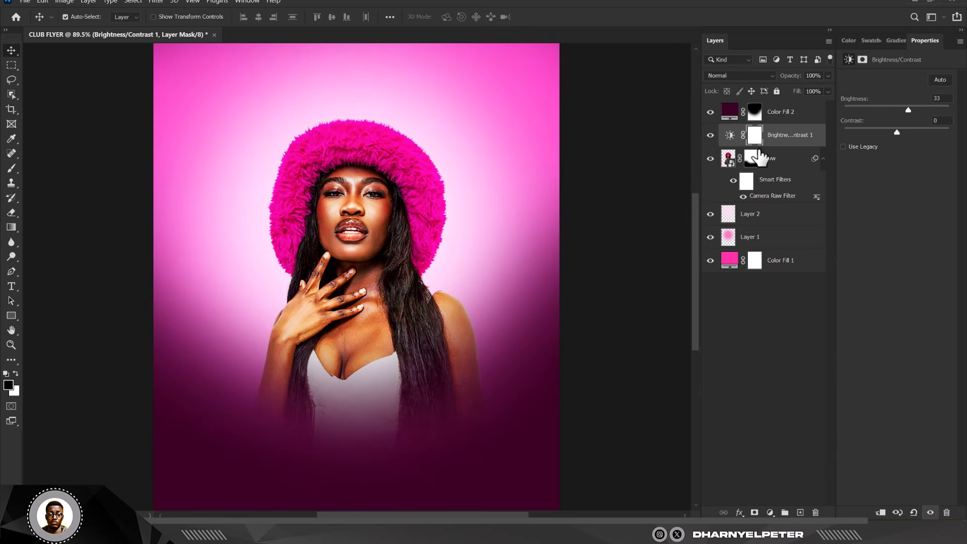
pyautogui.rightClick(788, 151)
pyautogui.click(826, 252)
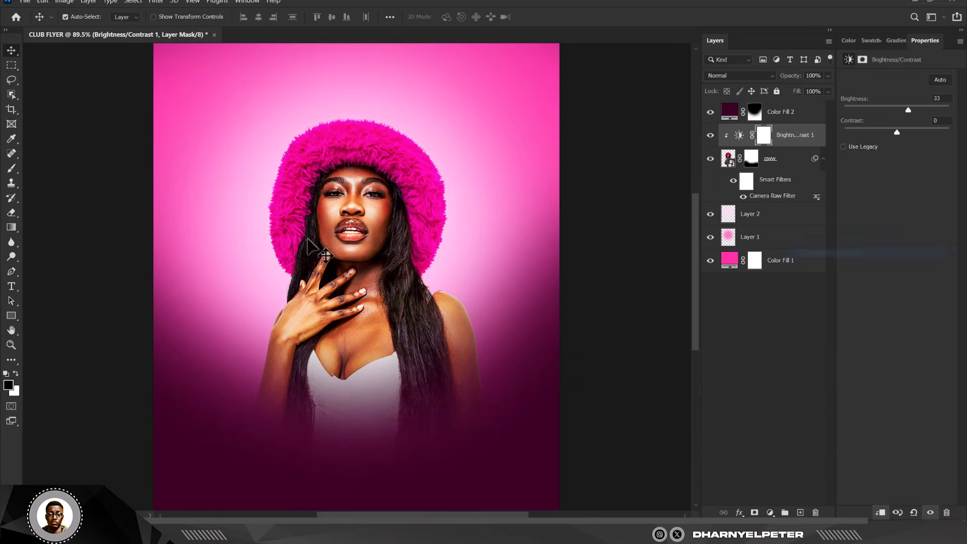
# - Compare the model with and without the Brightness/Contrast adjustment
pyautogui.click(711, 135)
pyautogui.click(710, 135)
pyautogui.click(711, 135)
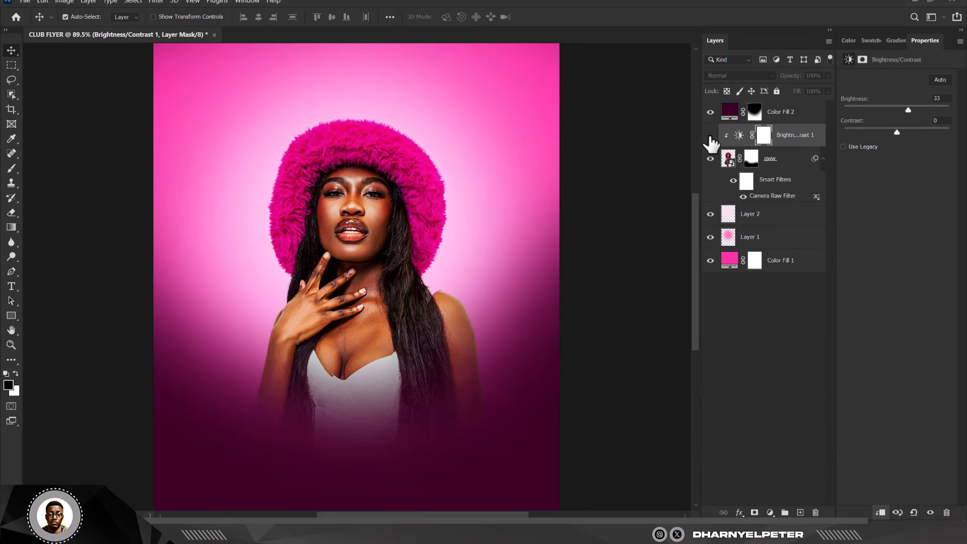
pyautogui.click(710, 135)
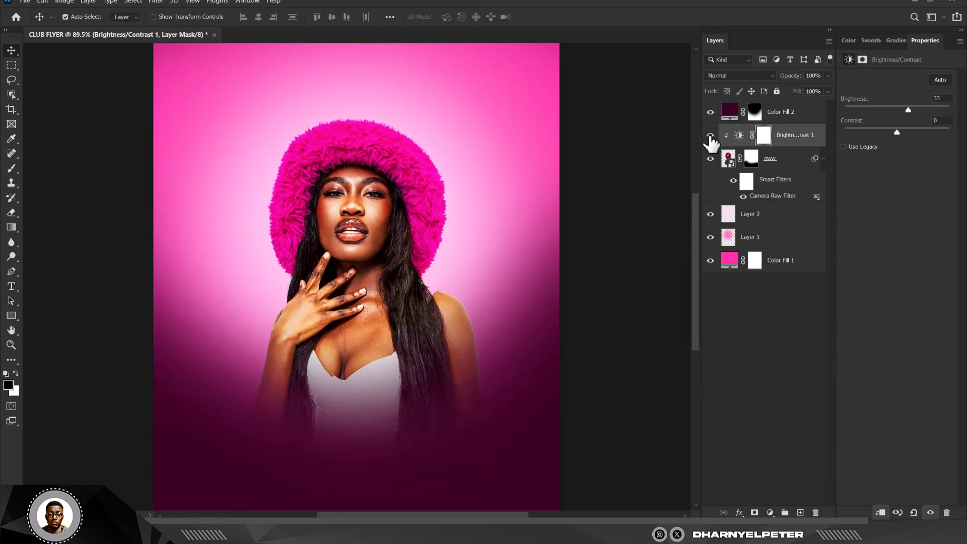
pyautogui.click(710, 135)
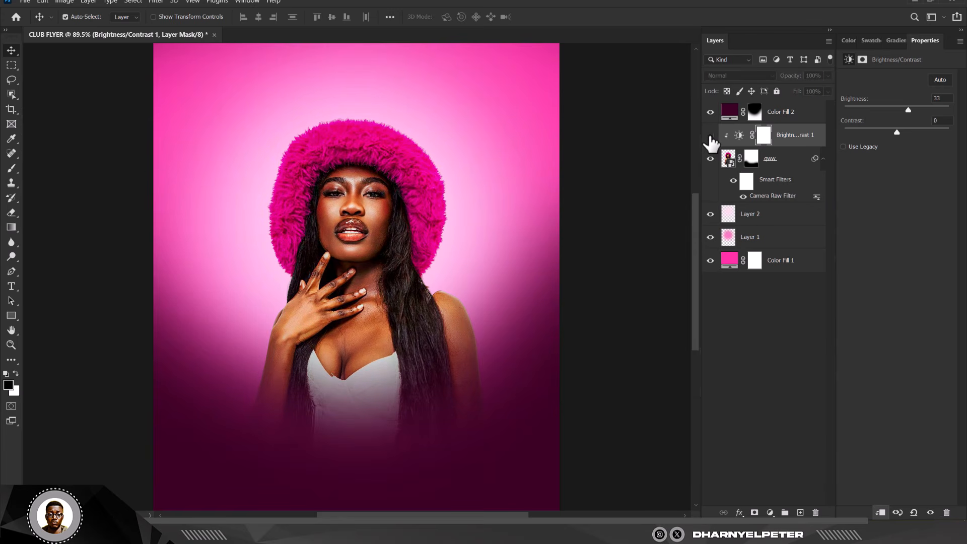
pyautogui.click(710, 135)
# - Invert the Brightness/Contrast mask to black and paint white over both eyes and the teeth with a soft 30-pixel brush
pyautogui.click(763, 135)
pyautogui.hotkey('ctrl', 'i')
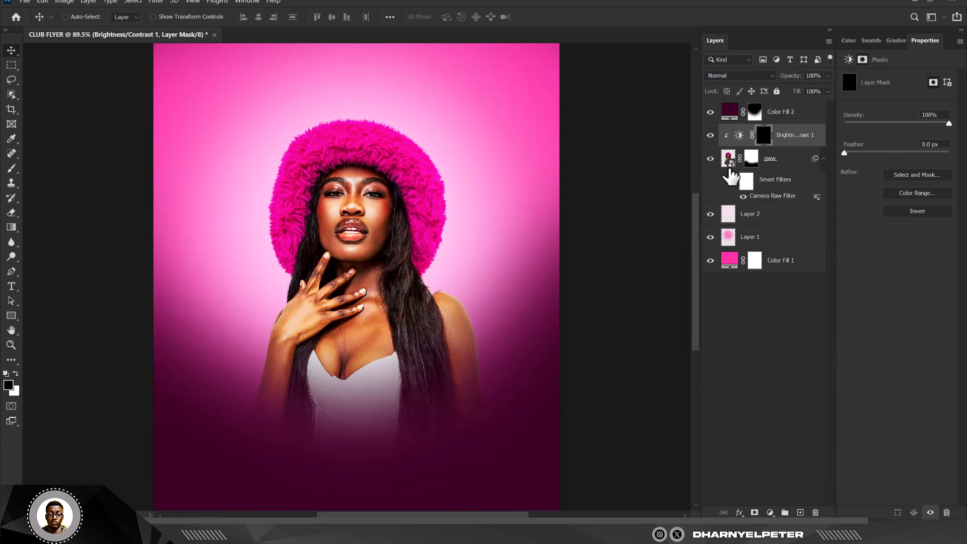
pyautogui.press('b')
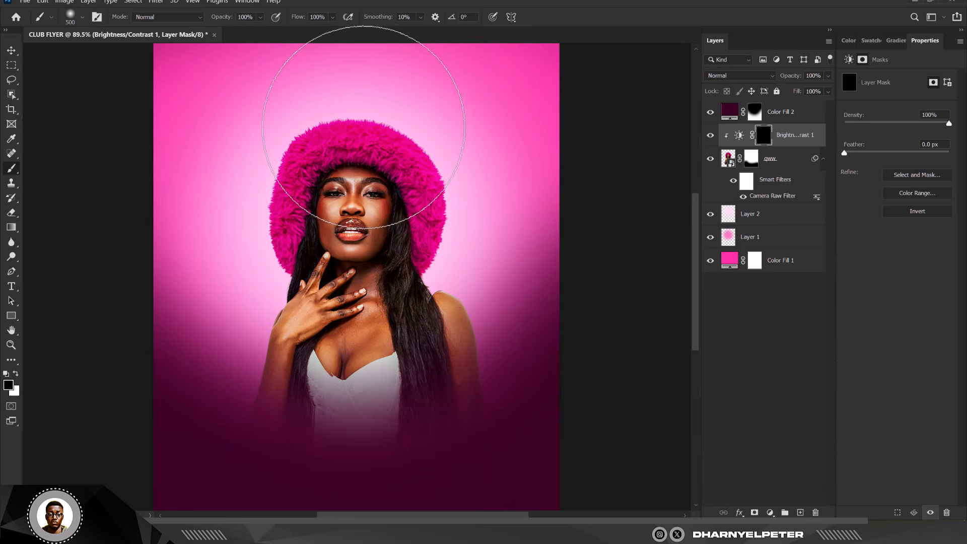
pyautogui.press('[')
pyautogui.press('[')
pyautogui.press('[')
pyautogui.press('[')
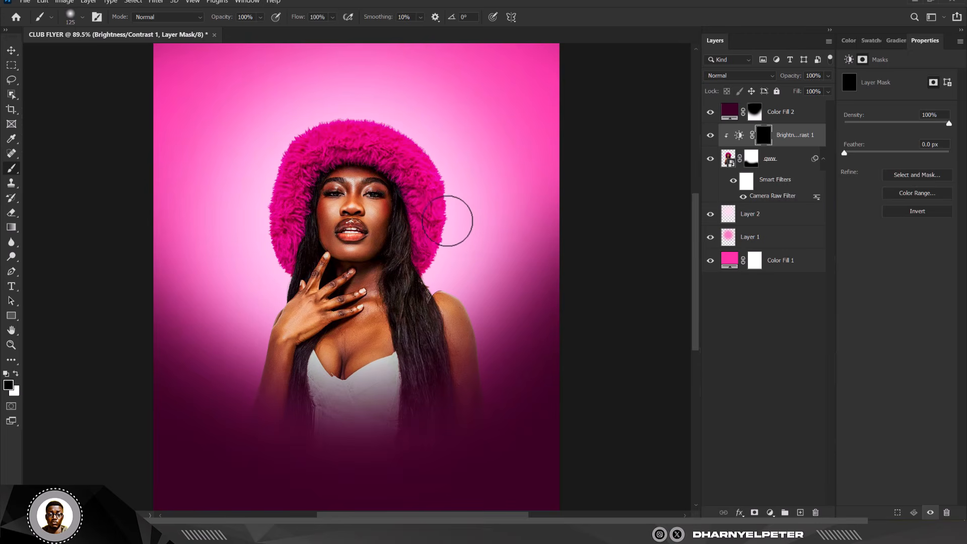
pyautogui.scroll(5, 322, 198)
pyautogui.scroll(5, 322, 198)
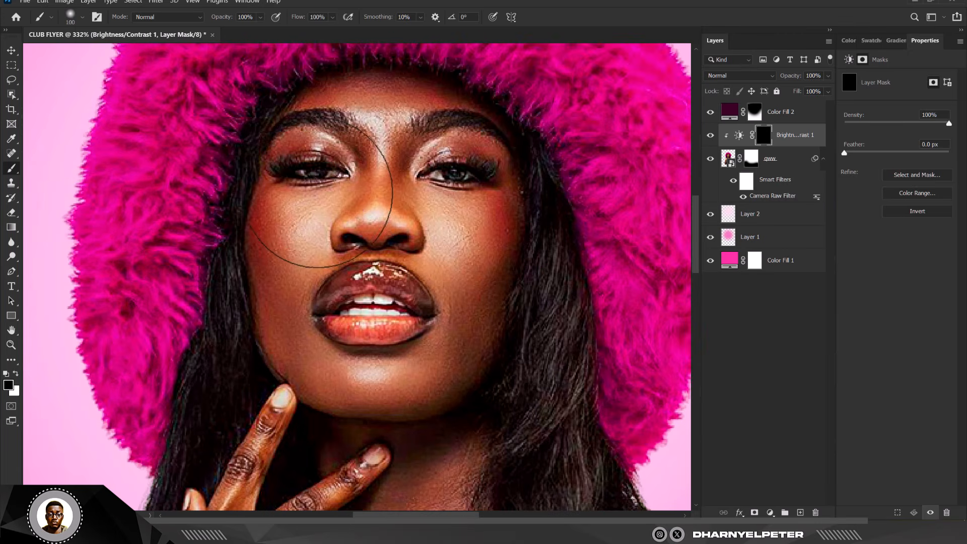
pyautogui.press('[')
pyautogui.press('[')
pyautogui.press('[')
pyautogui.press('[')
pyautogui.press('[')
pyautogui.press('[')
pyautogui.press('[')
pyautogui.press('[')
pyautogui.press('[')
pyautogui.press('[')
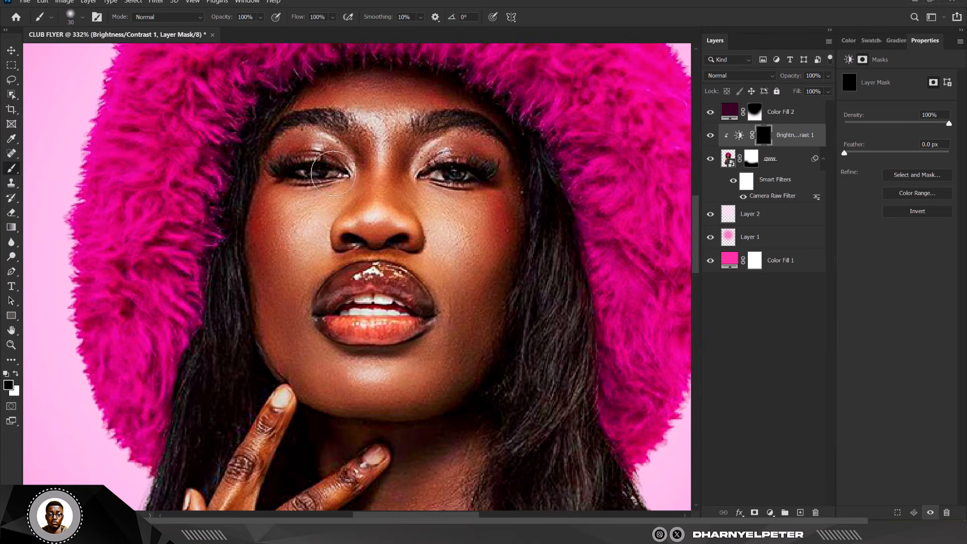
pyautogui.scroll(-1, 322, 173)
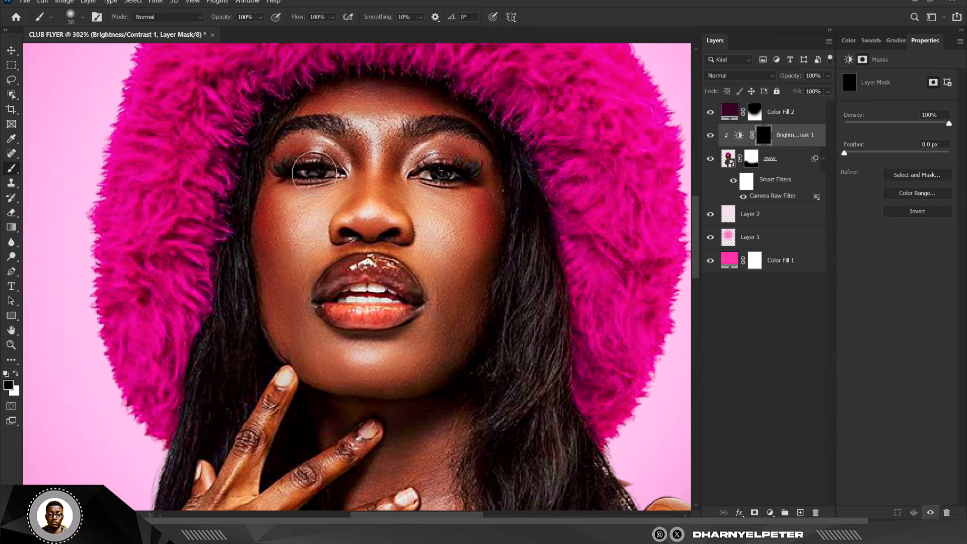
pyautogui.click(16, 376)
pyautogui.moveTo(298, 176); pyautogui.dragTo(320, 171)
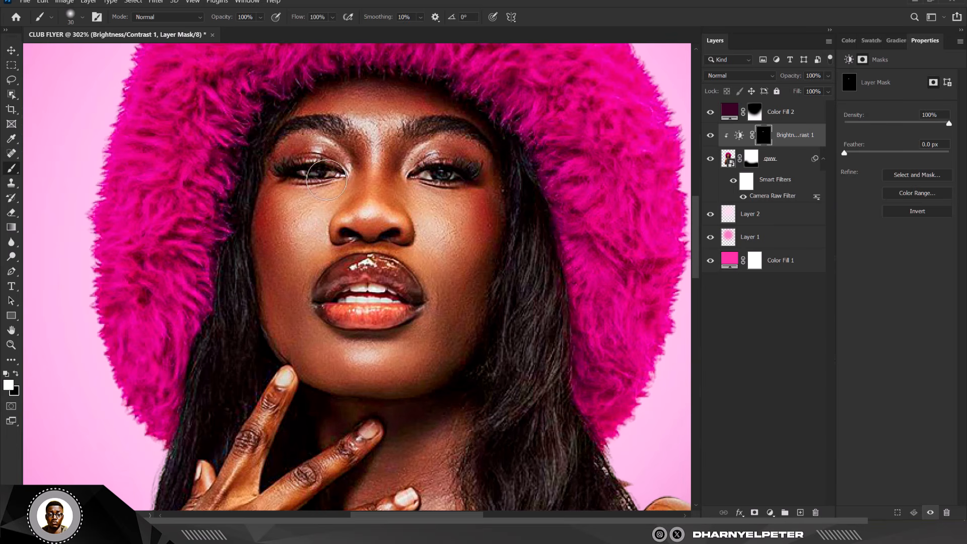
pyautogui.moveTo(437, 175)
pyautogui.mouseDown()
pyautogui.moveTo(417, 177)
pyautogui.moveTo(446, 175)
pyautogui.mouseUp()
pyautogui.moveTo(373, 297)
pyautogui.mouseDown()
pyautogui.moveTo(344, 295)
pyautogui.moveTo(375, 295)
pyautogui.moveTo(361, 286)
pyautogui.moveTo(398, 294)
pyautogui.moveTo(319, 303)
pyautogui.moveTo(381, 298)
pyautogui.mouseUp()
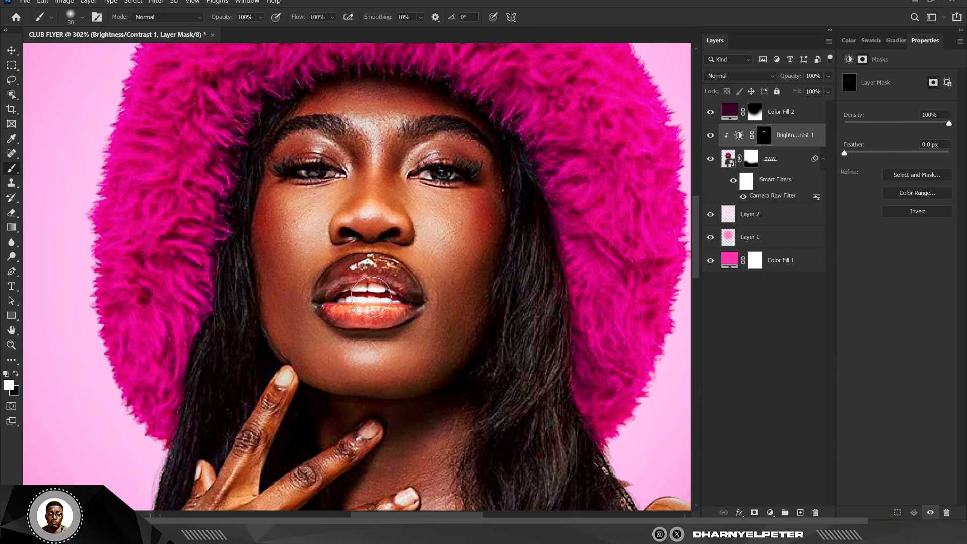
# - Brighten the inner eyelids of both eyes by painting white on the Brightness/Contrast mask
pyautogui.scroll(-3, 348, 241)
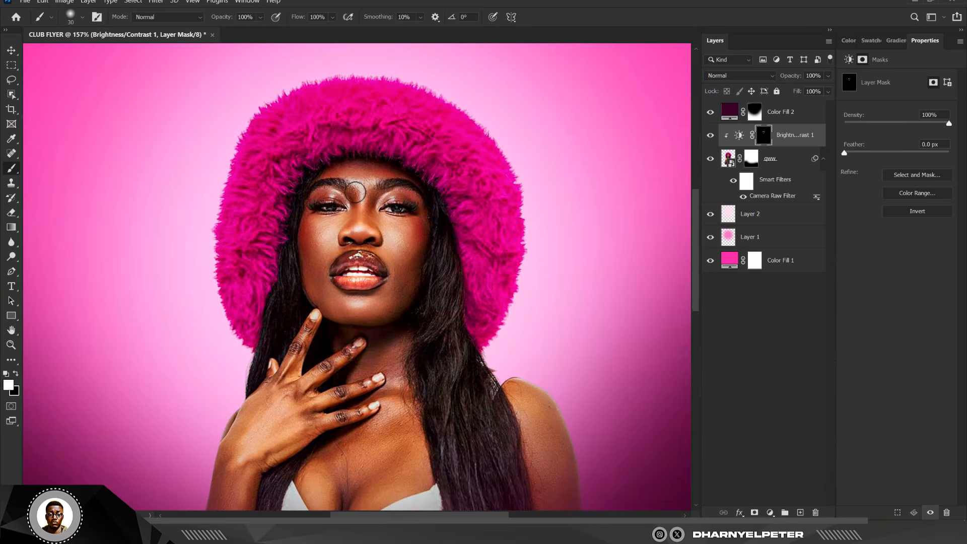
pyautogui.scroll(3, 338, 200)
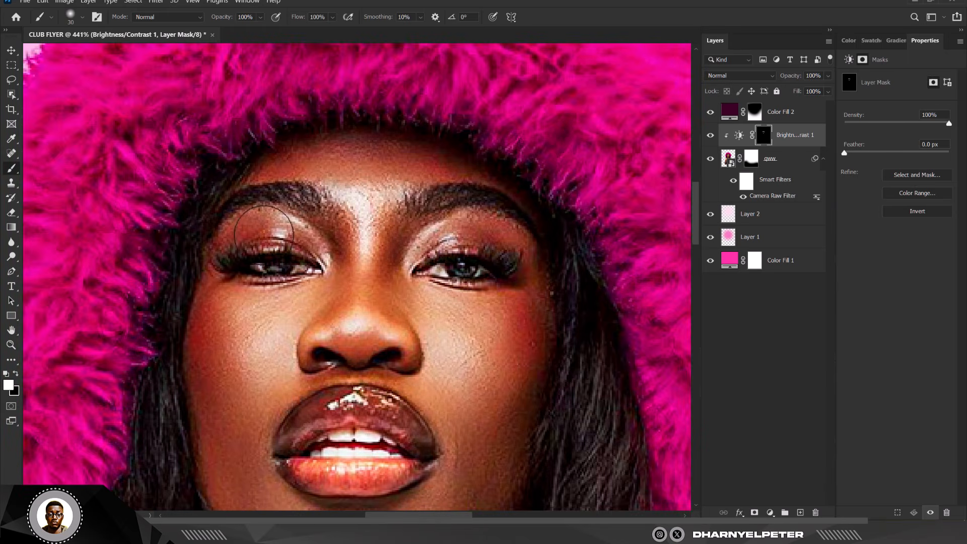
pyautogui.moveTo(298, 240); pyautogui.dragTo(320, 260)
pyautogui.moveTo(412, 260); pyautogui.dragTo(434, 240)
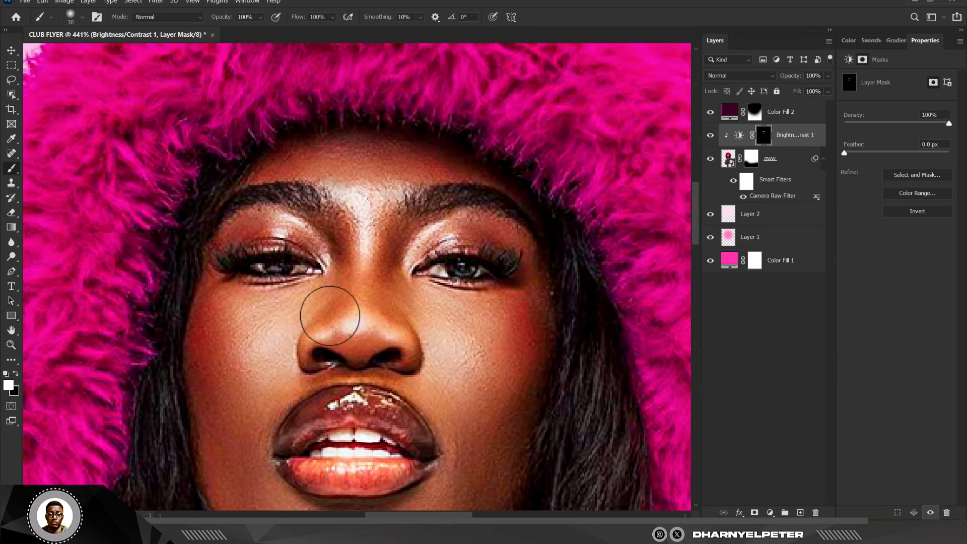
# - Lower the brush flow to 38%, enlarge the brush to 50 pixels, and paint the mask white over both cheeks and the nose
pyautogui.scroll(1, 229, 370)
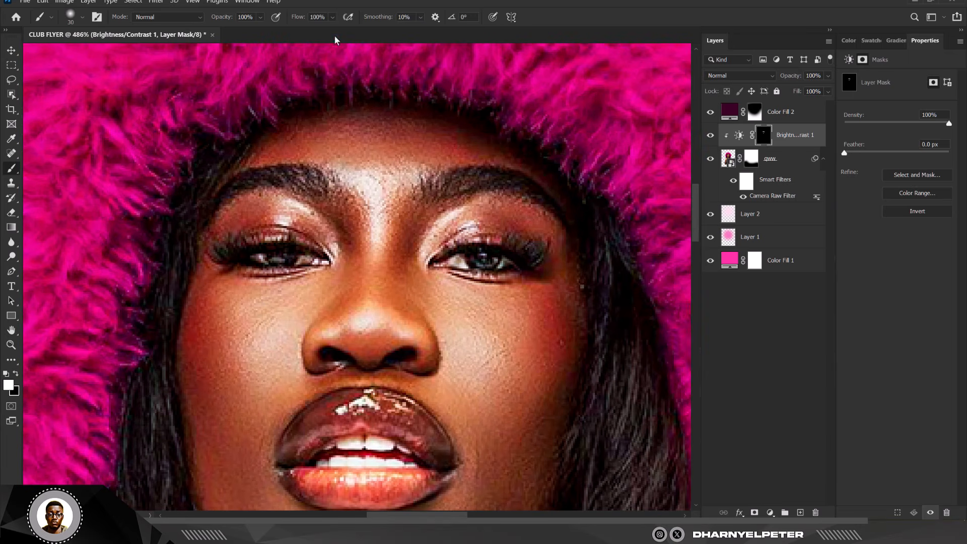
pyautogui.click(319, 30)
pyautogui.press(']')
pyautogui.moveTo(269, 345)
pyautogui.mouseDown()
pyautogui.moveTo(263, 369)
pyautogui.moveTo(283, 316)
pyautogui.moveTo(273, 324)
pyautogui.moveTo(255, 302)
pyautogui.mouseUp()
pyautogui.press(']')
pyautogui.moveTo(252, 423)
pyautogui.mouseDown()
pyautogui.moveTo(254, 350)
pyautogui.moveTo(239, 458)
pyautogui.moveTo(243, 348)
pyautogui.moveTo(263, 446)
pyautogui.mouseUp()
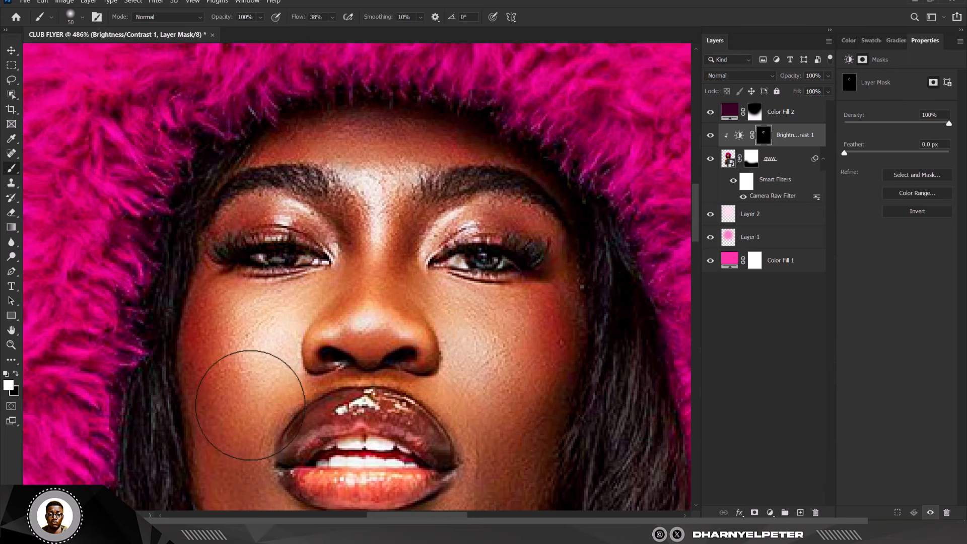
pyautogui.moveTo(496, 408)
pyautogui.mouseDown()
pyautogui.moveTo(514, 349)
pyautogui.moveTo(510, 416)
pyautogui.mouseUp()
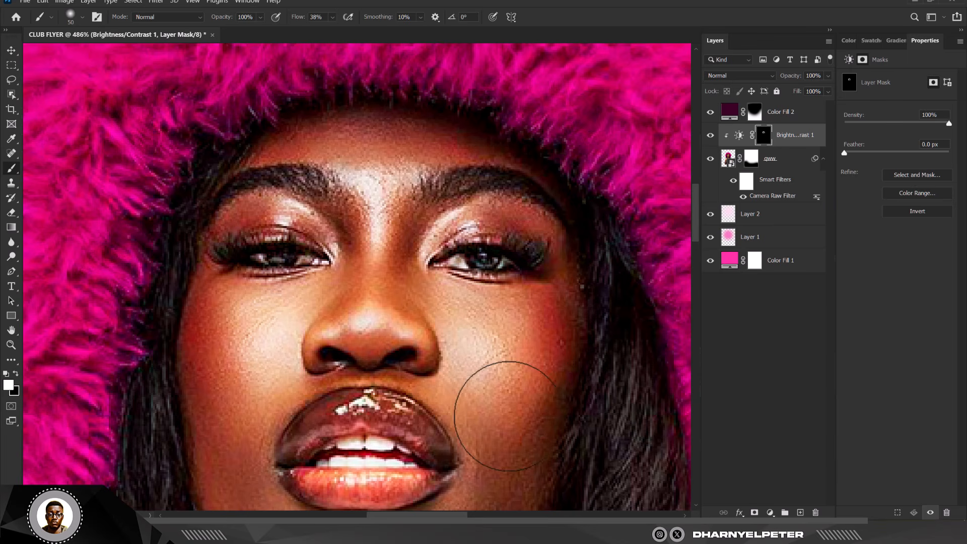
pyautogui.moveTo(364, 309); pyautogui.dragTo(366, 340)
pyautogui.scroll(-1, 350, 361)
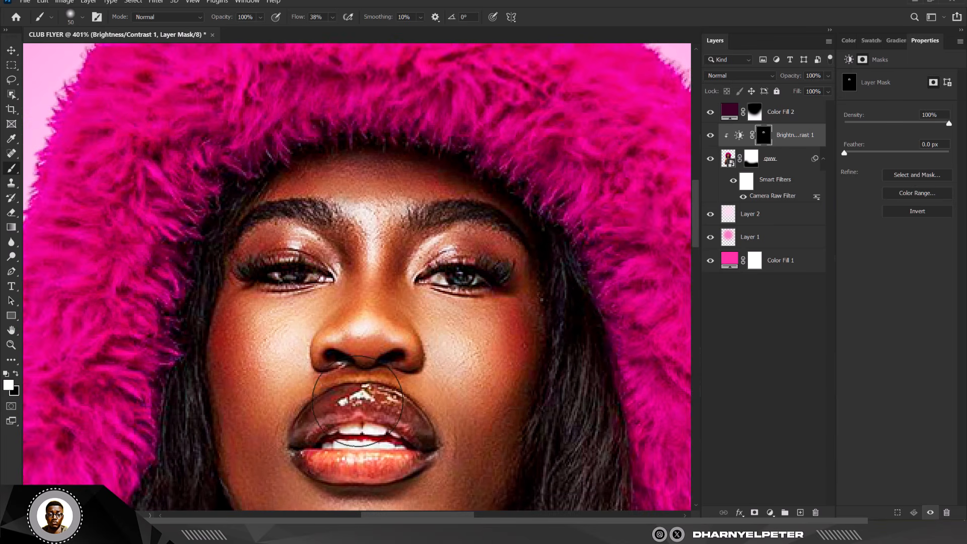
# - Paint the Brightness/Contrast mask white over the model's chin to brighten it
pyautogui.scroll(-2, 355, 403)
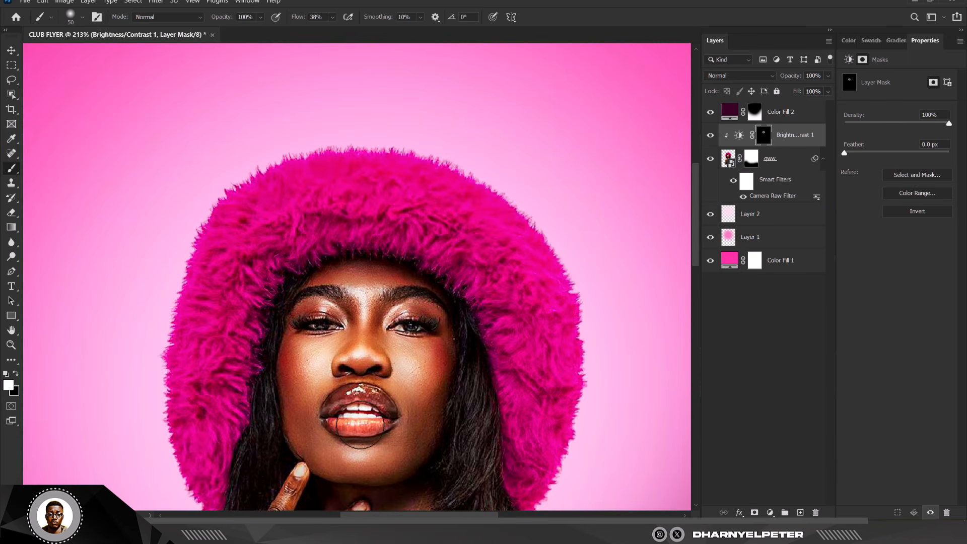
pyautogui.moveTo(352, 460); pyautogui.dragTo(367, 462)
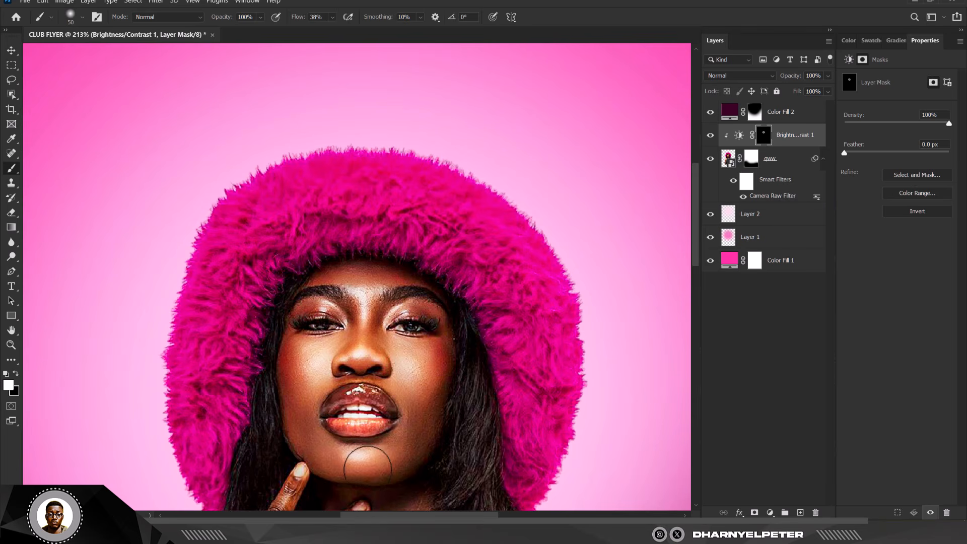
pyautogui.scroll(-5, 342, 423)
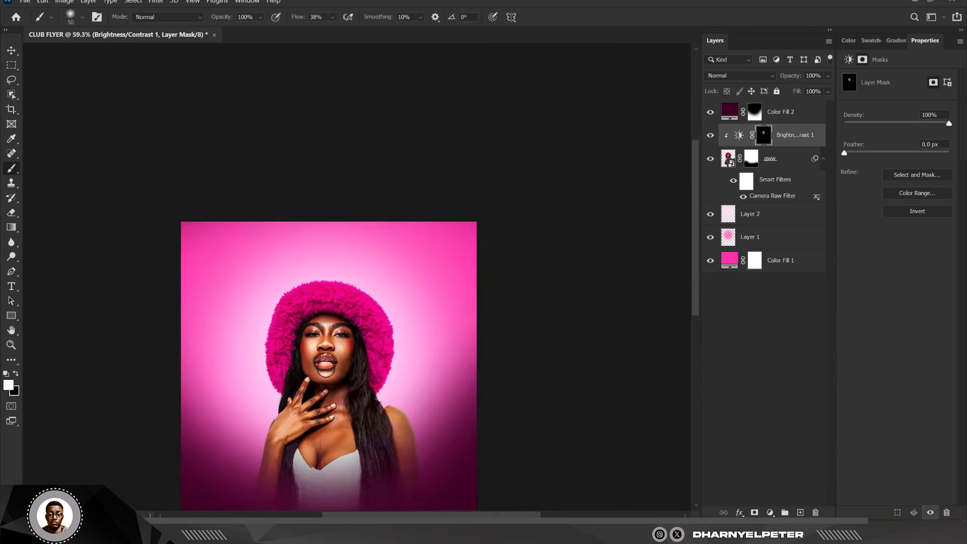
pyautogui.scroll(3, 325, 366)
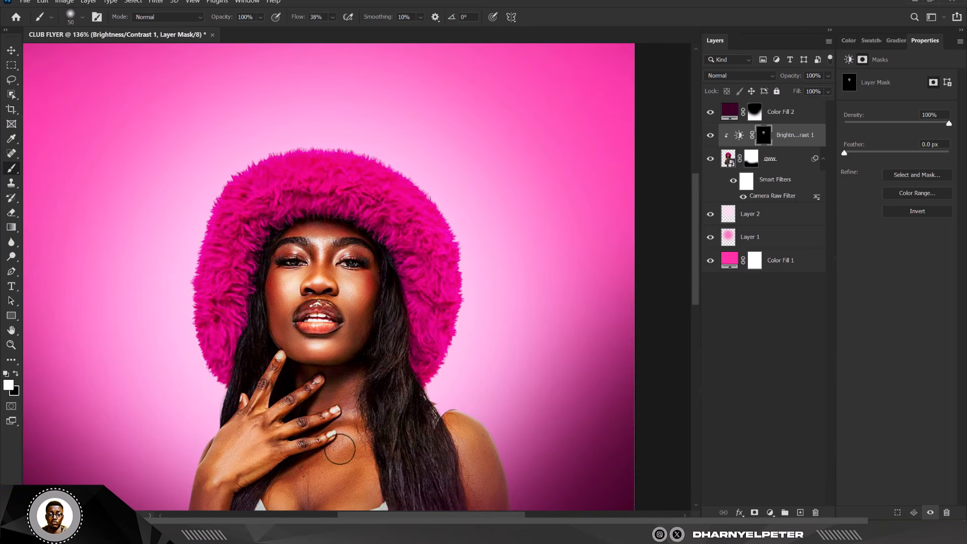
# - Compare the face with and without the Brightness/Contrast adjustment and lower the adjustment layer's opacity to 64%
pyautogui.click(711, 135)
pyautogui.click(710, 135)
pyautogui.click(827, 92)
pyautogui.moveTo(811, 92); pyautogui.dragTo(808, 92)
pyautogui.scroll(-5, 356, 195)
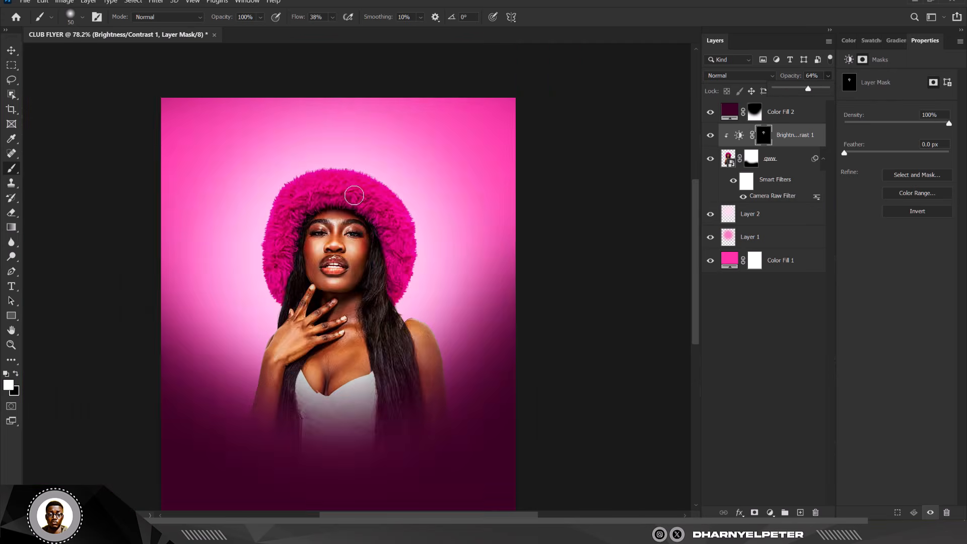
pyautogui.scroll(5, 358, 199)
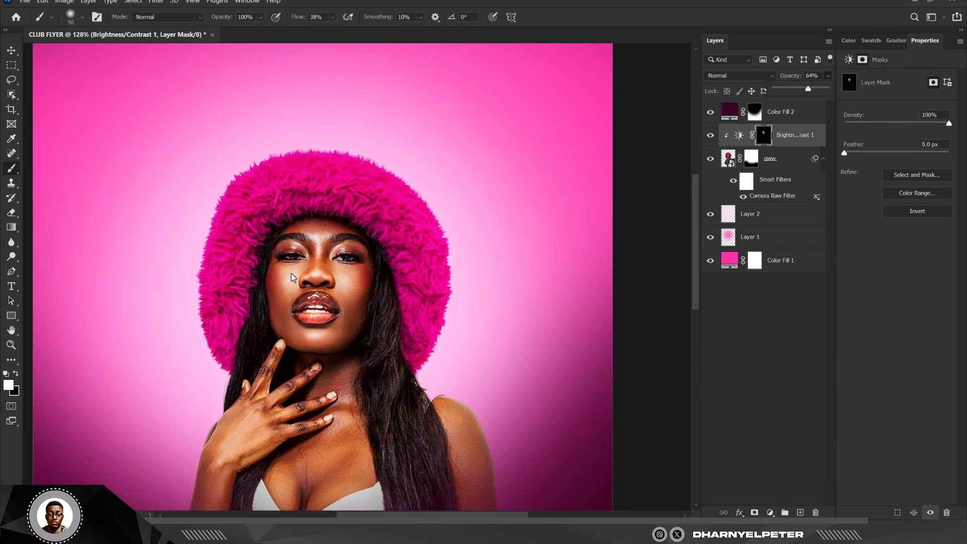
pyautogui.scroll(-2, 309, 209)
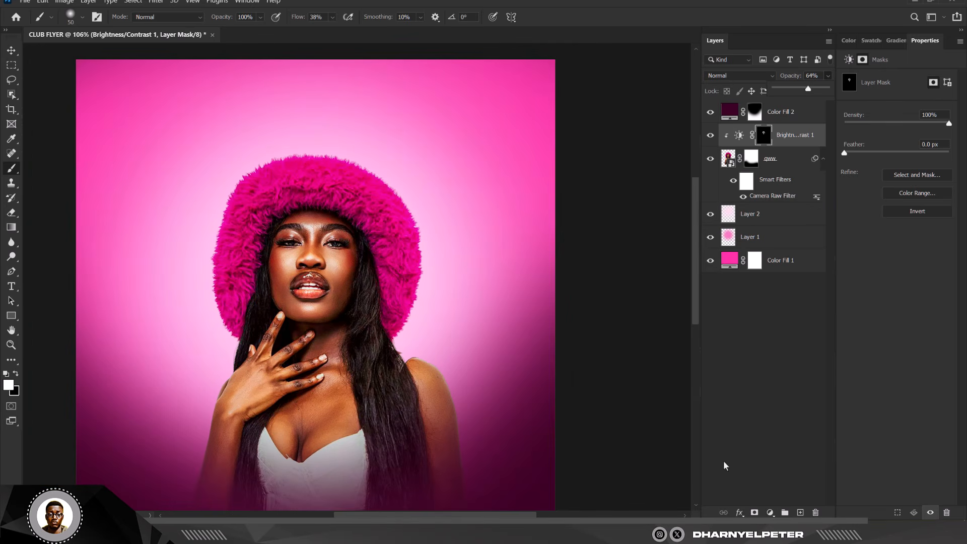
# - Add a pure white Solid Color fill layer above the Brightness/Contrast adjustment
pyautogui.click(770, 512)
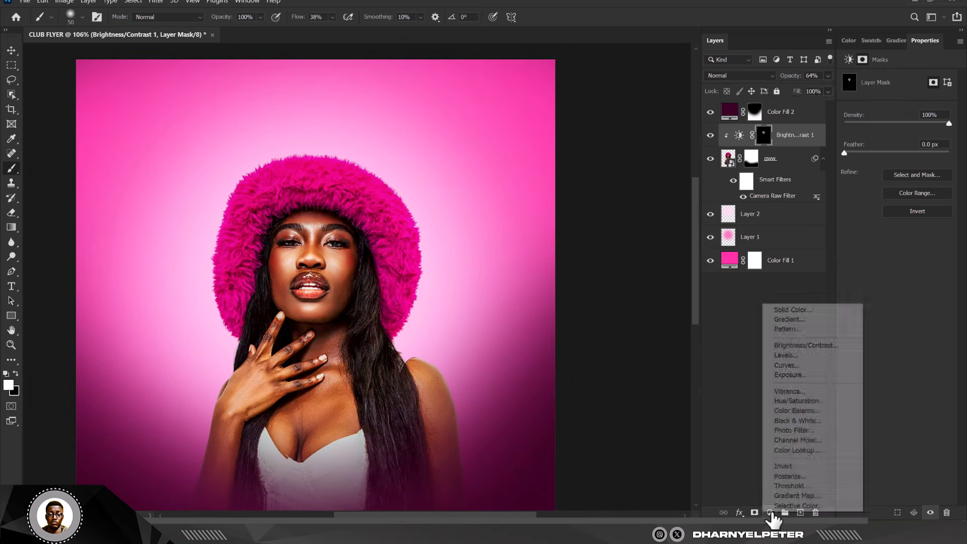
pyautogui.click(786, 309)
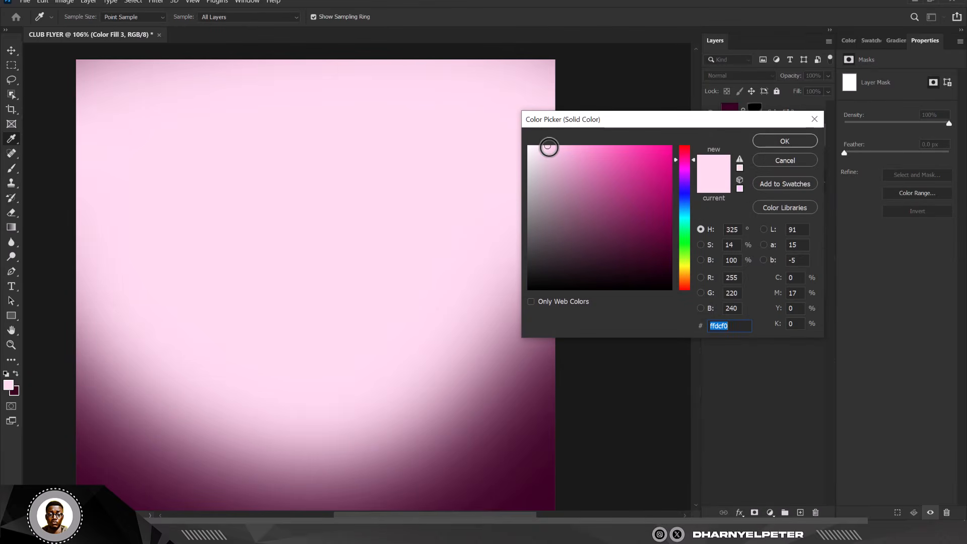
pyautogui.moveTo(548, 146); pyautogui.dragTo(479, 134)
pyautogui.click(784, 141)
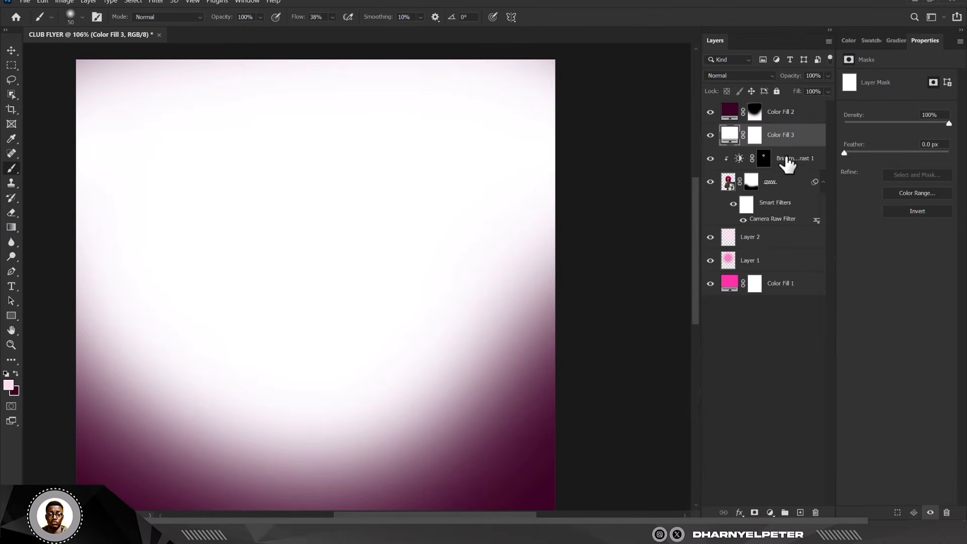
# - Clip the white fill layer to the model and invert its mask to black
pyautogui.rightClick(808, 143)
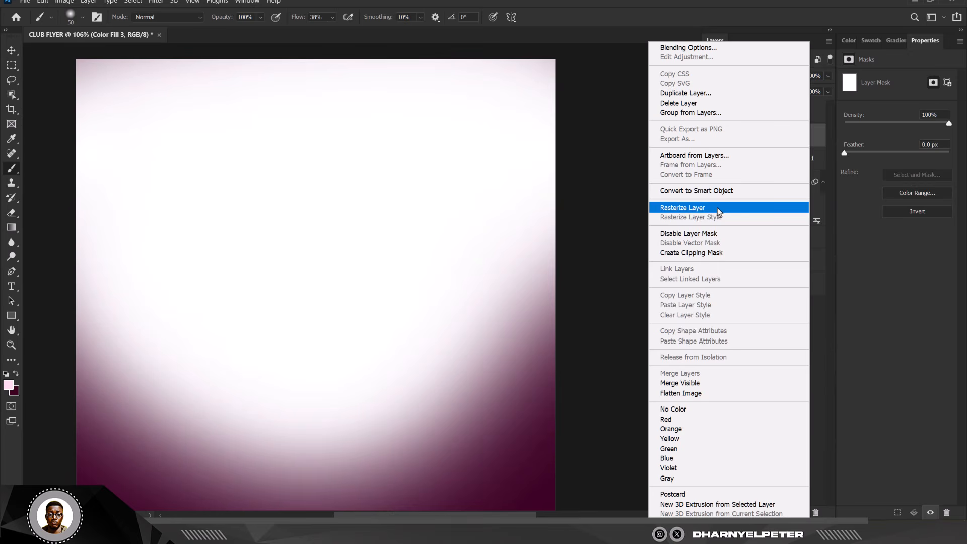
pyautogui.click(699, 253)
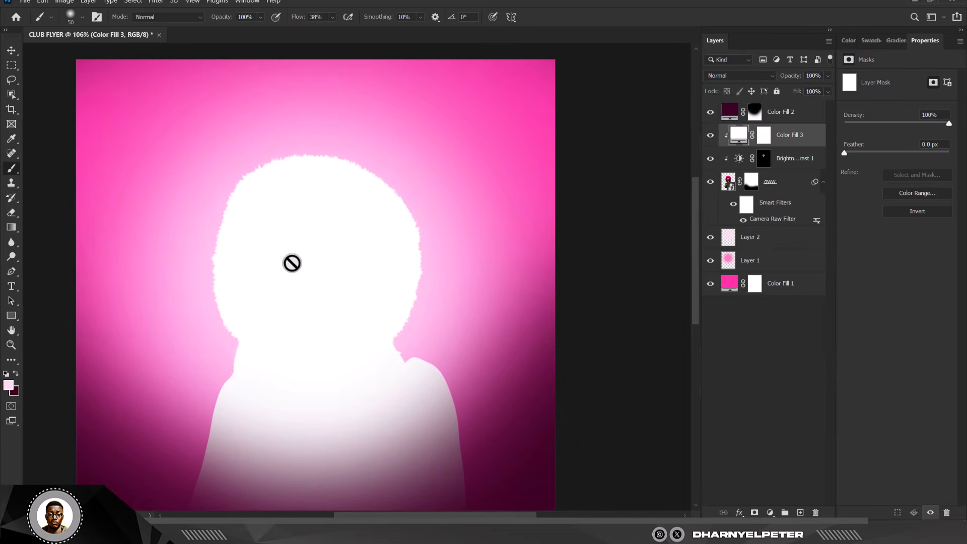
pyautogui.scroll(-2, 298, 218)
pyautogui.click(764, 135)
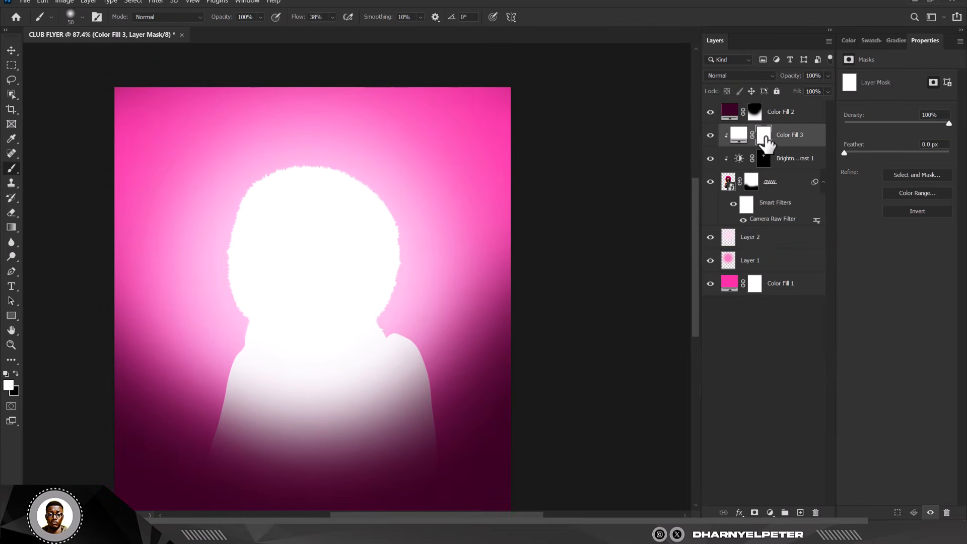
pyautogui.hotkey('ctrl', 'i')
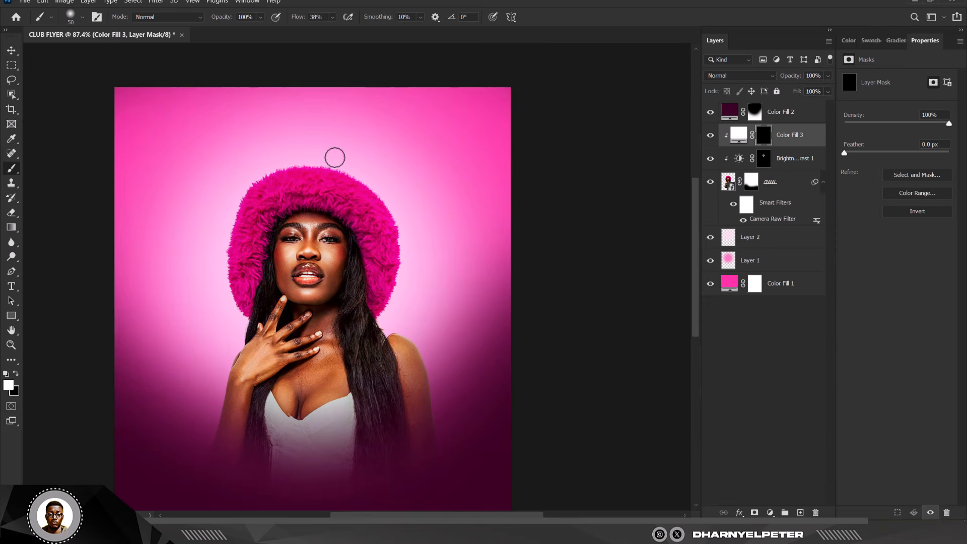
# - Enlarge the brush to 80 pixels and paint the white fill's mask white around the outer edge of the fur hat
pyautogui.scroll(4, 350, 138)
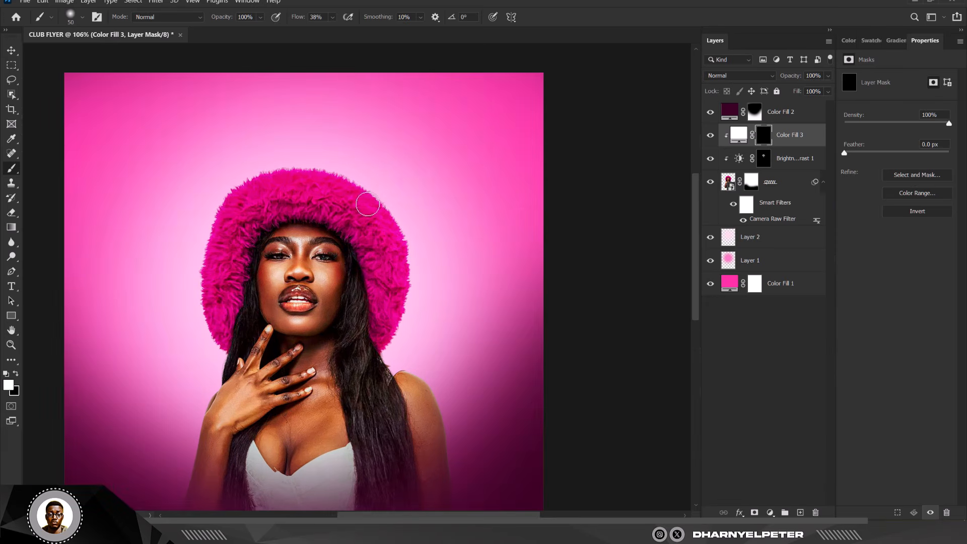
pyautogui.press(']')
pyautogui.moveTo(368, 174)
pyautogui.mouseDown()
pyautogui.moveTo(410, 196)
pyautogui.moveTo(434, 229)
pyautogui.moveTo(468, 341)
pyautogui.moveTo(468, 419)
pyautogui.moveTo(475, 319)
pyautogui.moveTo(469, 406)
pyautogui.moveTo(460, 205)
pyautogui.moveTo(428, 210)
pyautogui.moveTo(175, 85)
pyautogui.mouseUp()
pyautogui.moveTo(517, 226)
pyautogui.mouseDown()
pyautogui.moveTo(366, 147)
pyautogui.moveTo(456, 216)
pyautogui.moveTo(359, 151)
pyautogui.moveTo(459, 222)
pyautogui.moveTo(228, 102)
pyautogui.moveTo(92, 109)
pyautogui.moveTo(276, 120)
pyautogui.moveTo(126, 157)
pyautogui.moveTo(284, 121)
pyautogui.moveTo(78, 163)
pyautogui.moveTo(298, 122)
pyautogui.mouseUp()
pyautogui.scroll(-4, 297, 122)
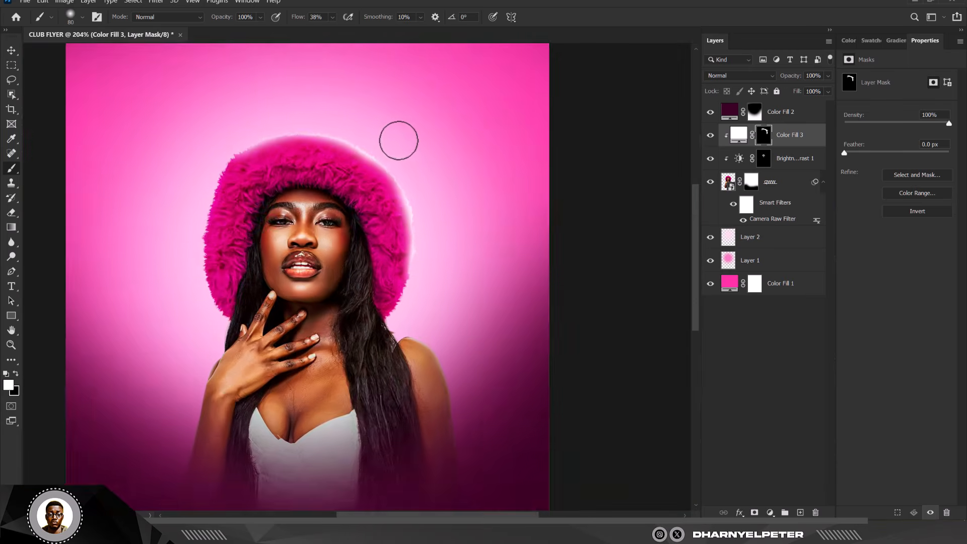
pyautogui.scroll(3, 263, 115)
pyautogui.moveTo(281, 231)
pyautogui.mouseDown()
pyautogui.moveTo(275, 196)
pyautogui.moveTo(258, 256)
pyautogui.moveTo(272, 187)
pyautogui.moveTo(245, 250)
pyautogui.moveTo(249, 344)
pyautogui.moveTo(261, 232)
pyautogui.moveTo(241, 338)
pyautogui.moveTo(243, 276)
pyautogui.moveTo(240, 326)
pyautogui.moveTo(252, 241)
pyautogui.moveTo(253, 391)
pyautogui.moveTo(245, 346)
pyautogui.moveTo(257, 404)
pyautogui.moveTo(241, 299)
pyautogui.moveTo(243, 372)
pyautogui.moveTo(253, 417)
pyautogui.moveTo(255, 392)
pyautogui.moveTo(270, 431)
pyautogui.moveTo(239, 278)
pyautogui.mouseUp()
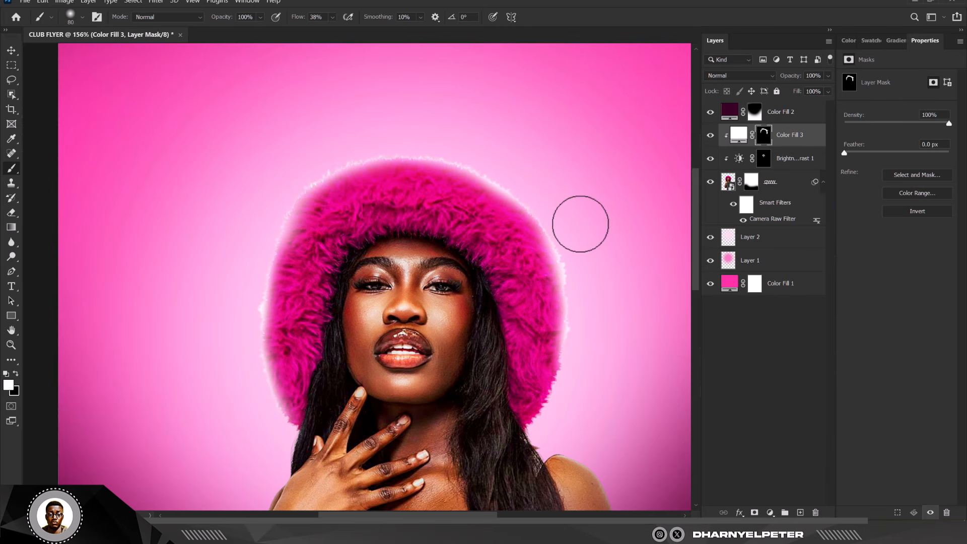
pyautogui.moveTo(577, 360)
pyautogui.mouseDown()
pyautogui.moveTo(548, 421)
pyautogui.moveTo(563, 405)
pyautogui.mouseUp()
pyautogui.scroll(-5, 243, 119)
pyautogui.scroll(5, 406, 201)
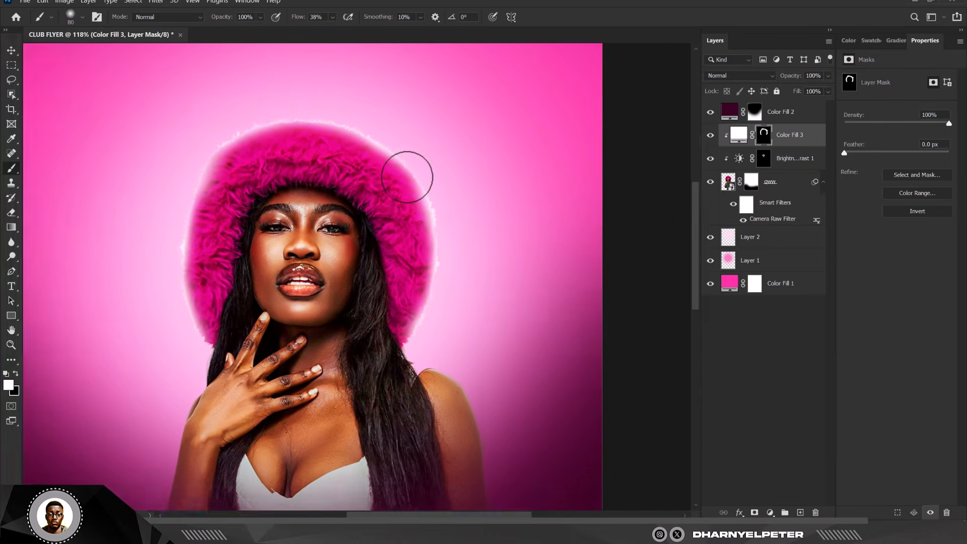
# - Set the white fill's Blend If Underlying Layer range to 0/94 for shadows and 169/235 for highlights
pyautogui.rightClick(817, 137)
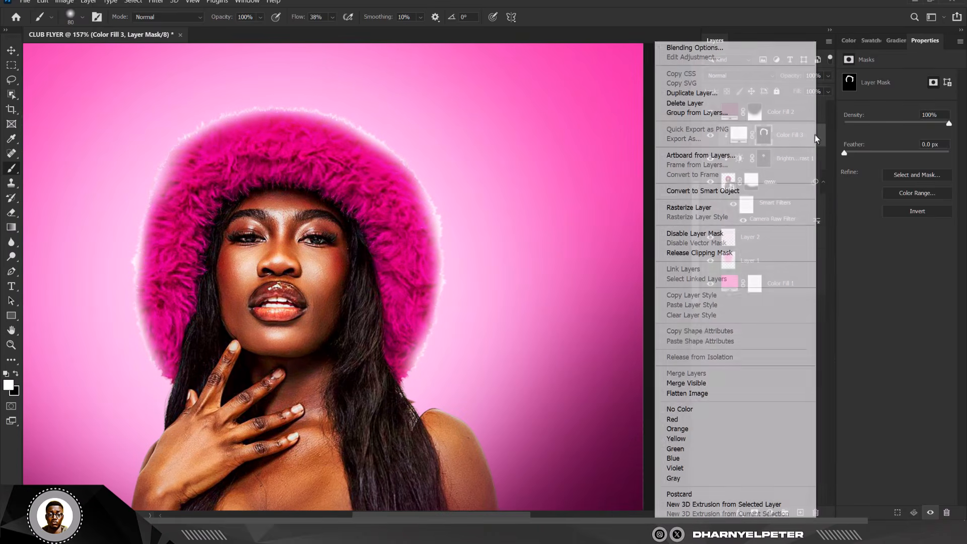
pyautogui.click(705, 49)
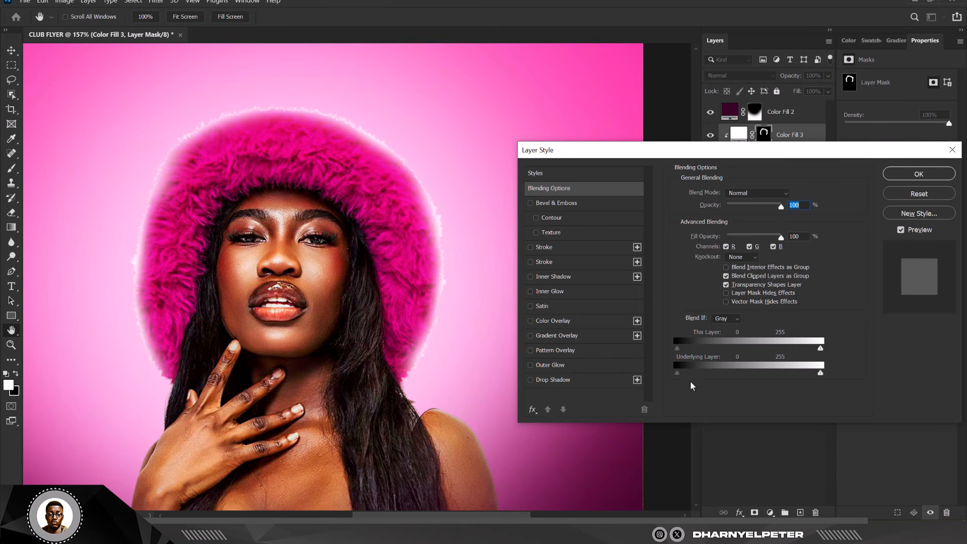
pyautogui.moveTo(714, 379)
pyautogui.mouseDown()
pyautogui.moveTo(768, 377)
pyautogui.moveTo(724, 382)
pyautogui.mouseUp()
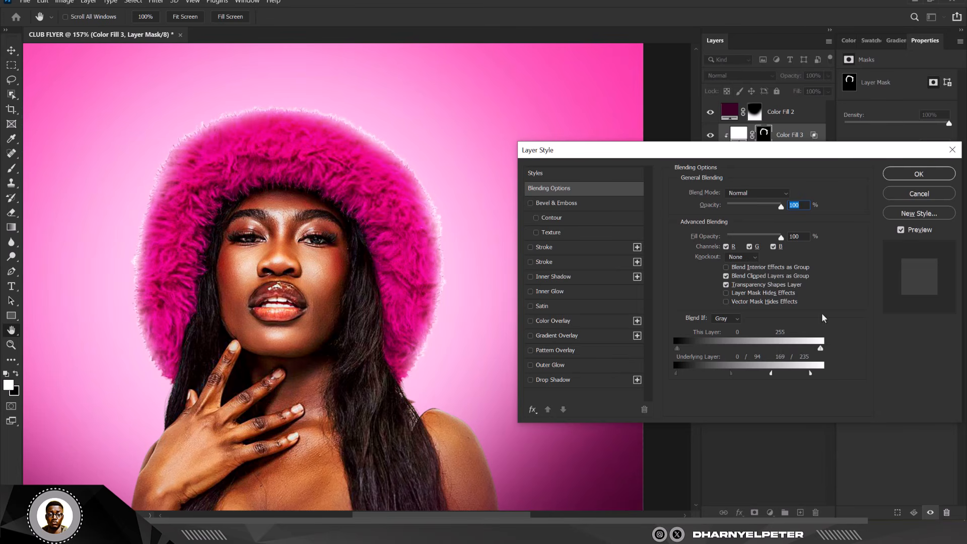
pyautogui.click(917, 173)
pyautogui.press('b')
# - Inspect the rim light on the hat and lower the white fill layer's opacity to 65%
pyautogui.scroll(-2, 393, 160)
pyautogui.scroll(-3, 393, 160)
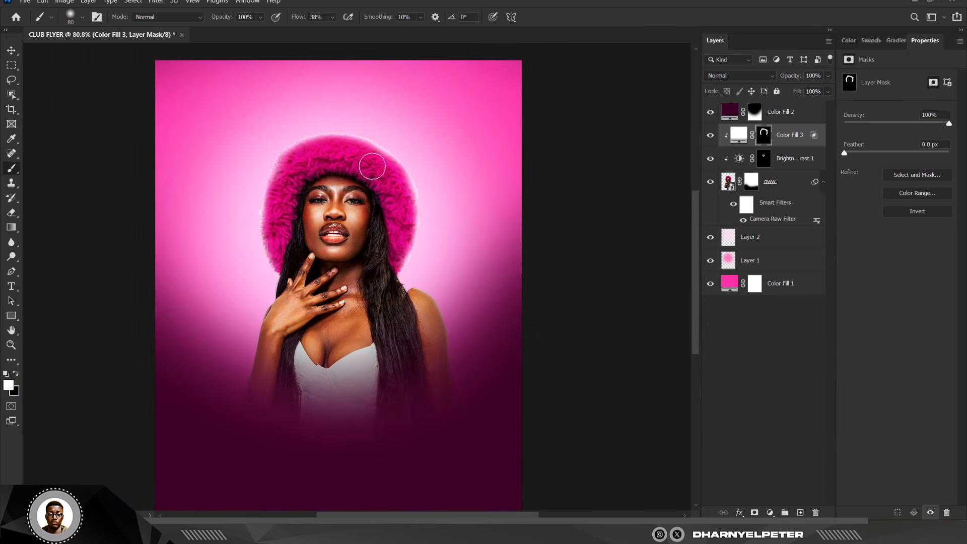
pyautogui.scroll(-1, 383, 167)
pyautogui.scroll(10, 448, 166)
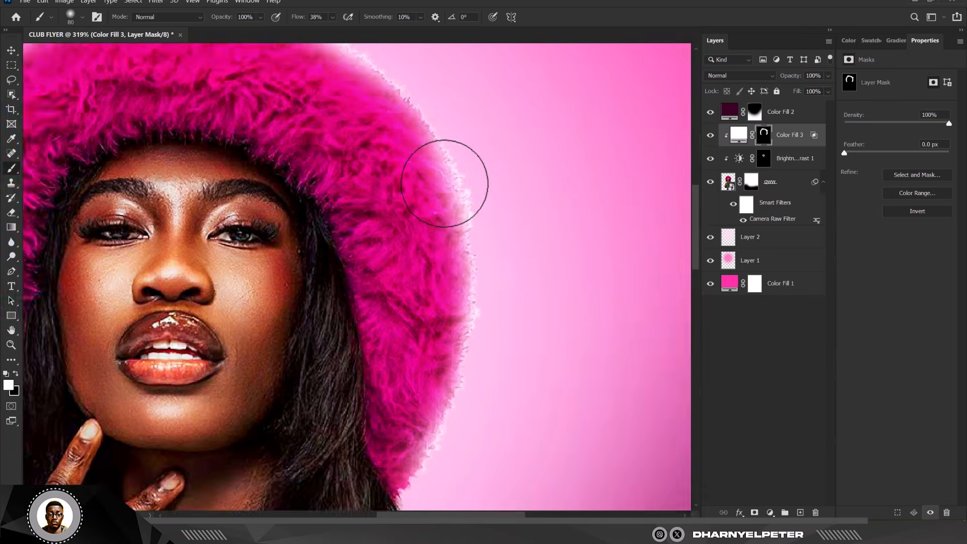
pyautogui.scroll(-8, 444, 184)
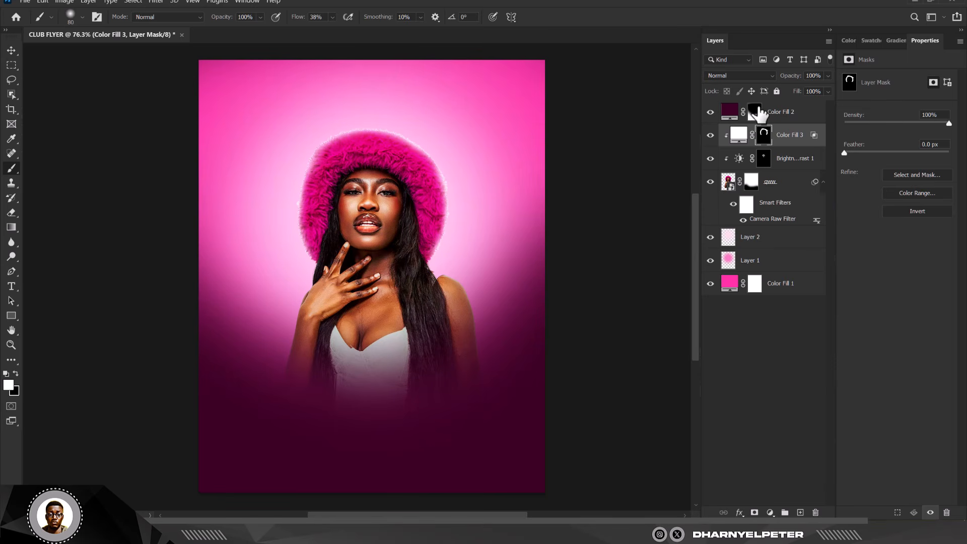
pyautogui.moveTo(801, 95); pyautogui.dragTo(800, 95)
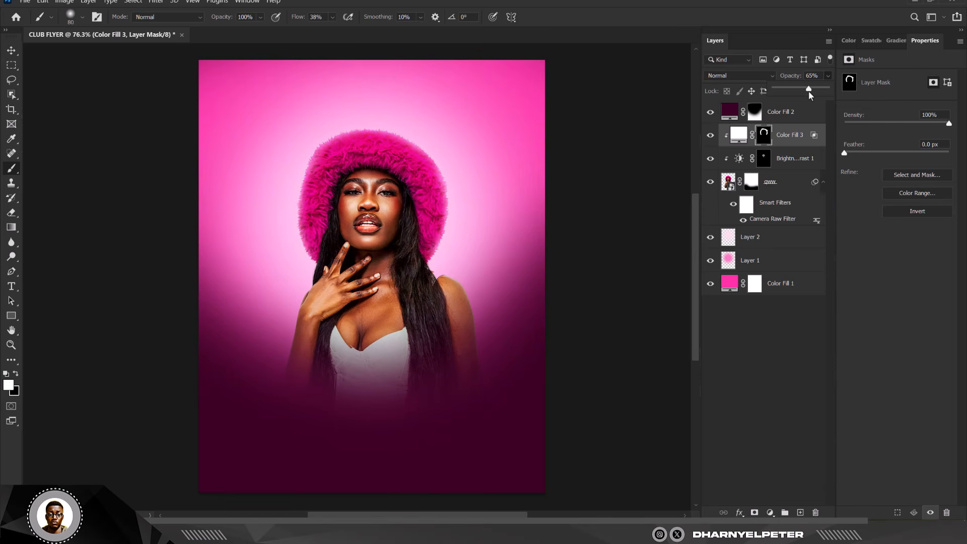
# - Examine the softened rim light around the hat both close up and within the whole flyer
pyautogui.click(11, 51)
pyautogui.scroll(4, 391, 205)
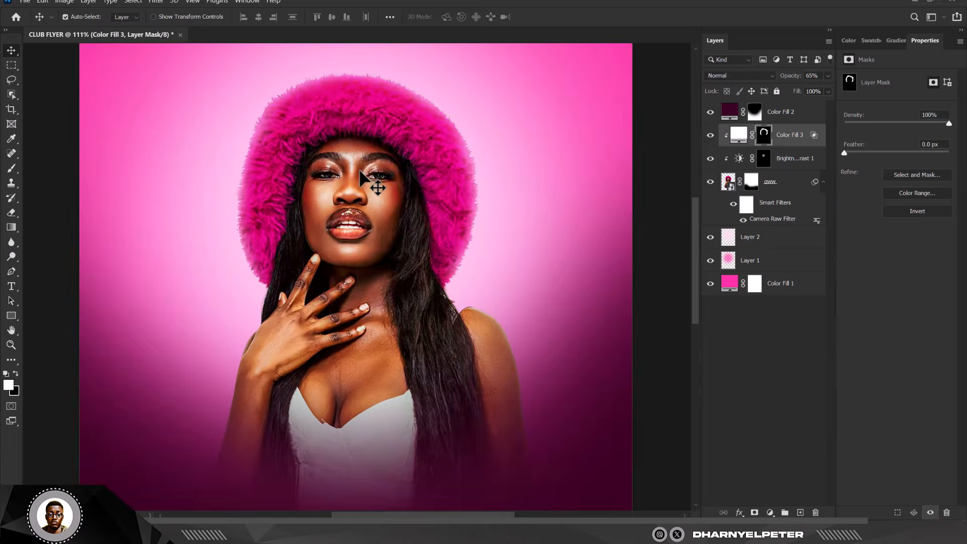
pyautogui.scroll(-6, 297, 222)
pyautogui.scroll(4, 326, 203)
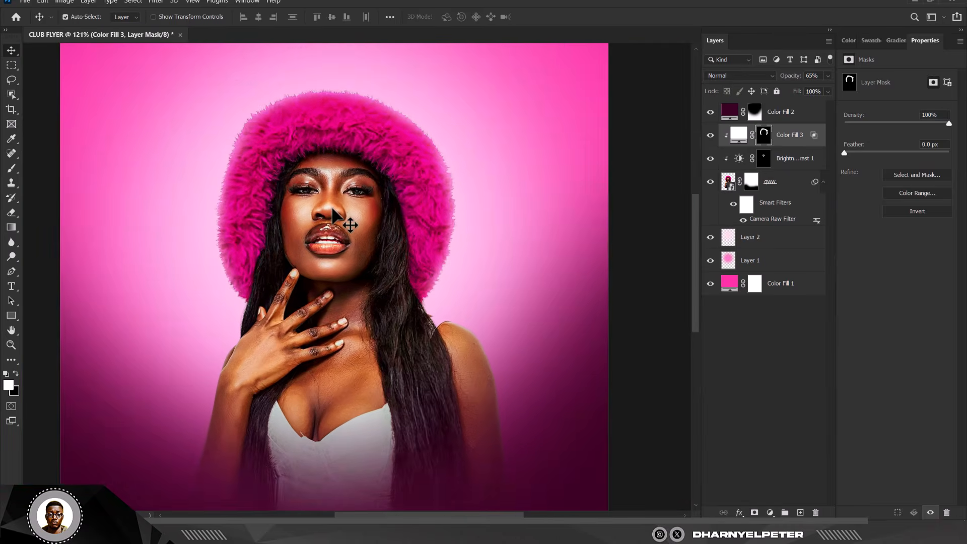
pyautogui.scroll(-4, 330, 204)
pyautogui.scroll(3, 331, 203)
pyautogui.scroll(-3, 333, 211)
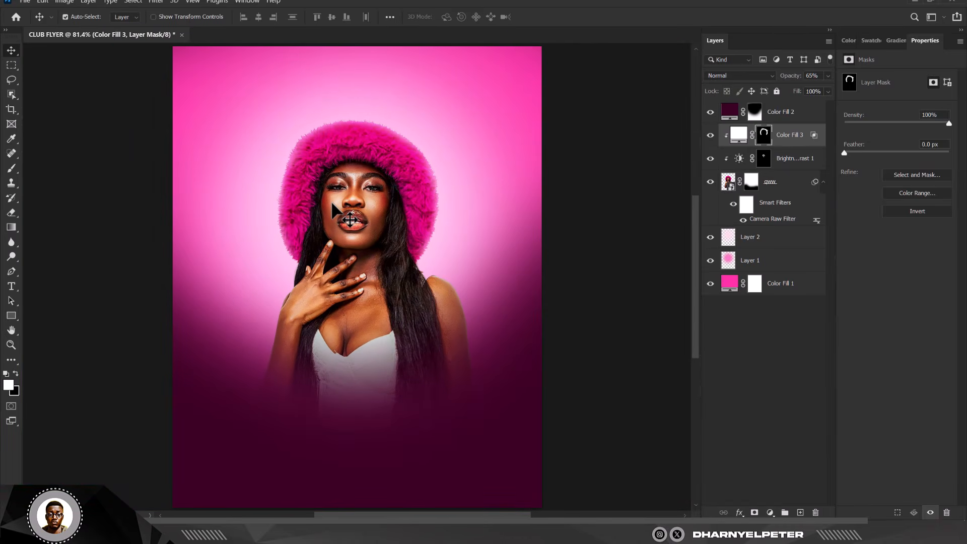
# - Add the text "FREAKY" above the Color Fill 2 layer, on the dark purple area below the model
pyautogui.click(812, 113)
pyautogui.click(10, 287)
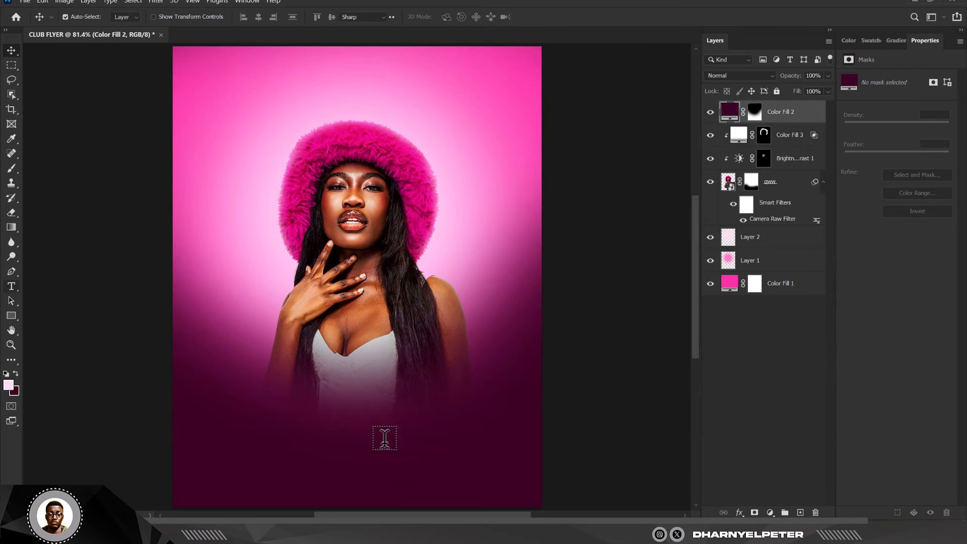
pyautogui.click(335, 445)
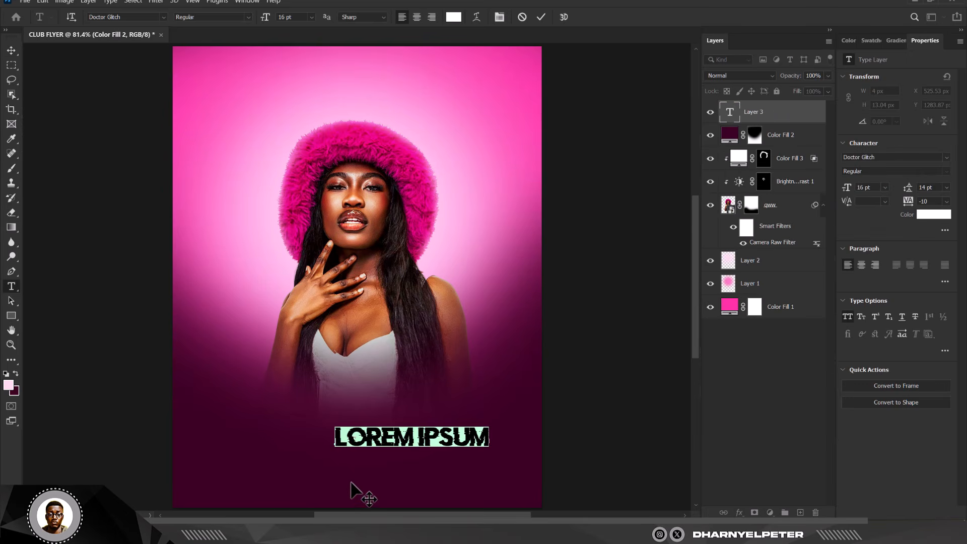
pyautogui.press('Right')
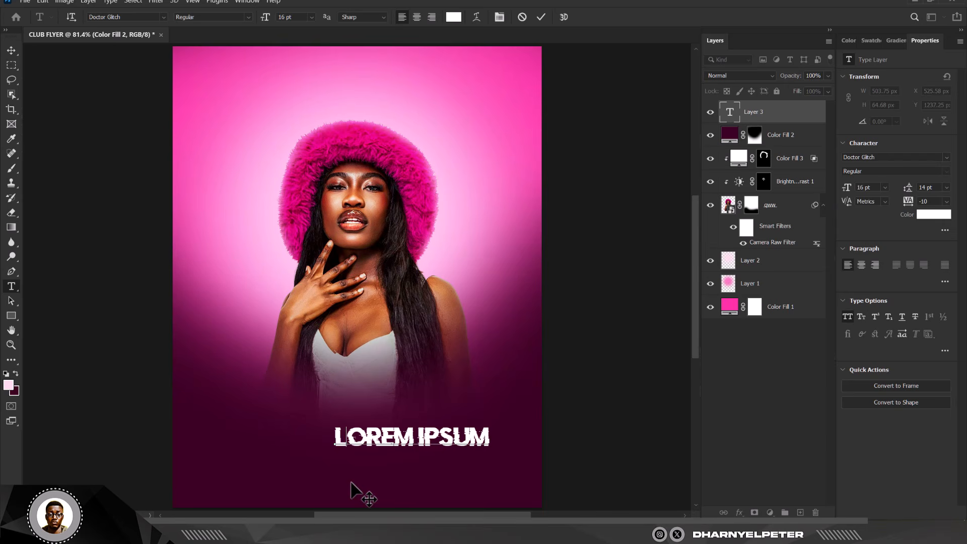
pyautogui.write('FREAKY')
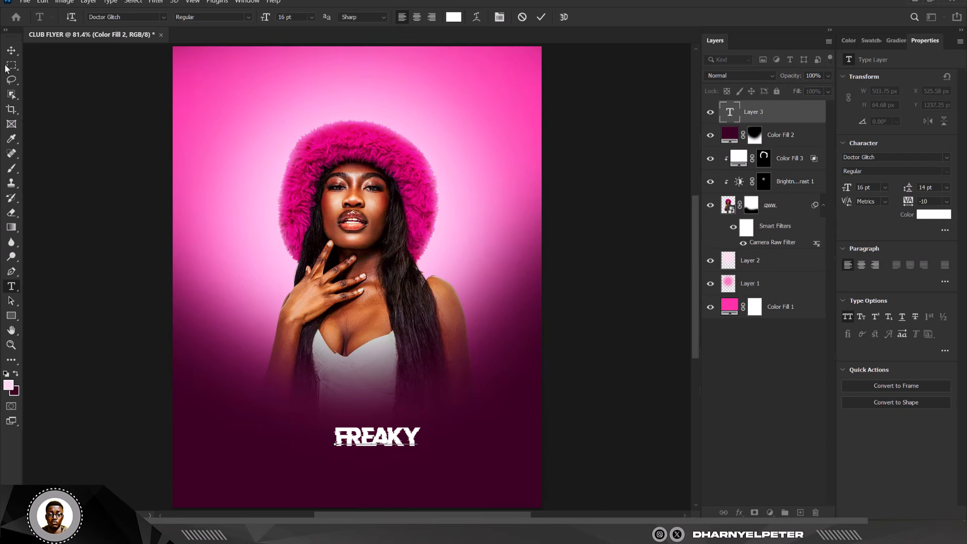
pyautogui.click(14, 51)
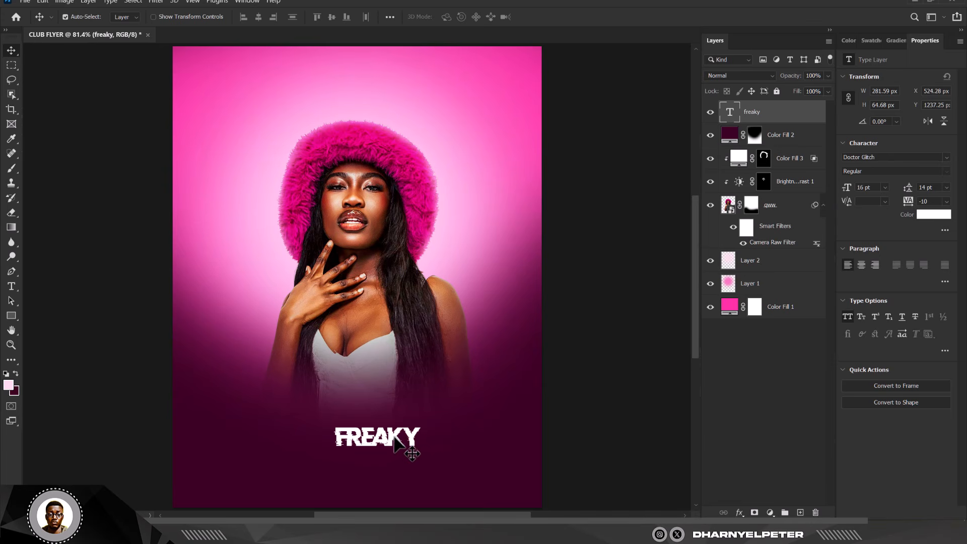
# - Enlarge the FREAKY title to about 247%, tilt it about -4°, and place it over the model's fading lower body
pyautogui.moveTo(395, 443); pyautogui.dragTo(471, 424)
pyautogui.hotkey('ctrl', 't')
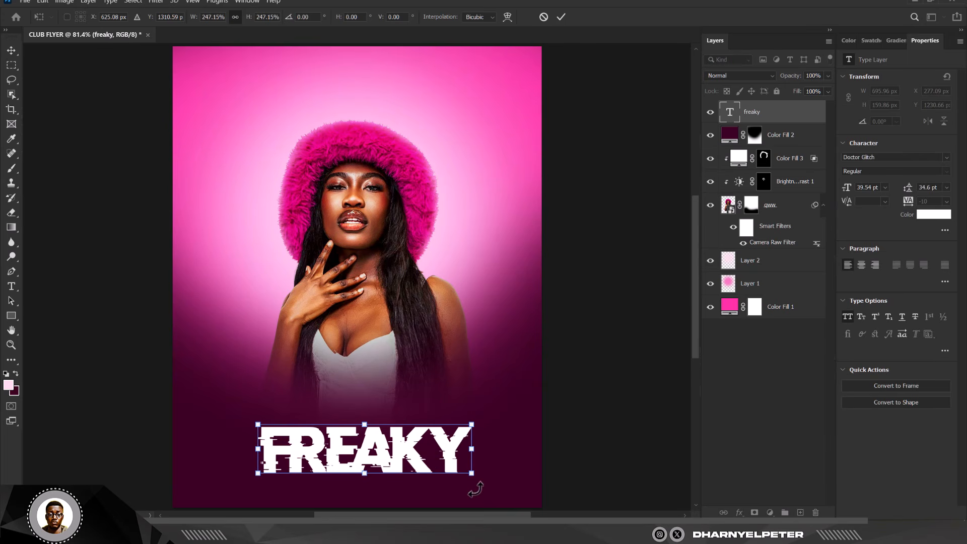
pyautogui.moveTo(476, 489); pyautogui.dragTo(479, 482)
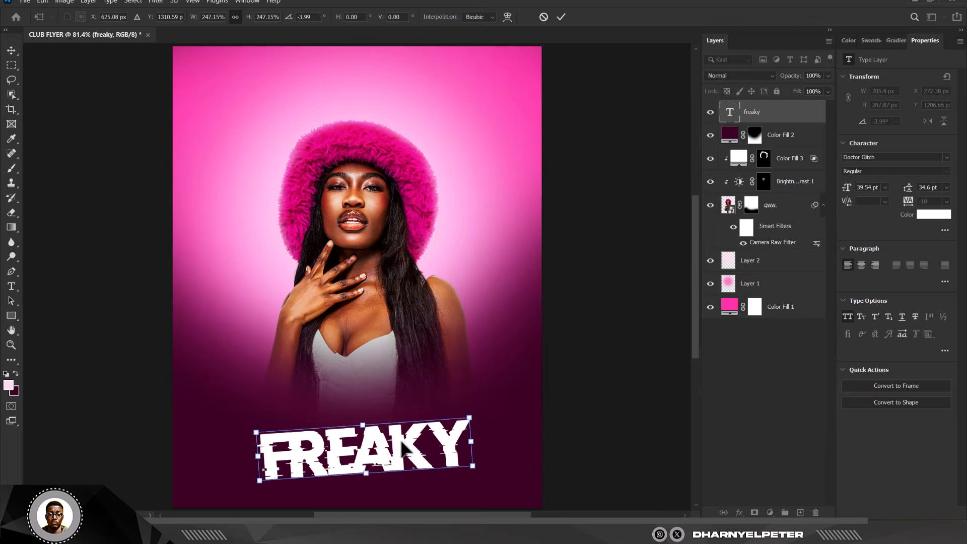
pyautogui.moveTo(405, 448); pyautogui.dragTo(400, 415)
pyautogui.scroll(-3, 404, 345)
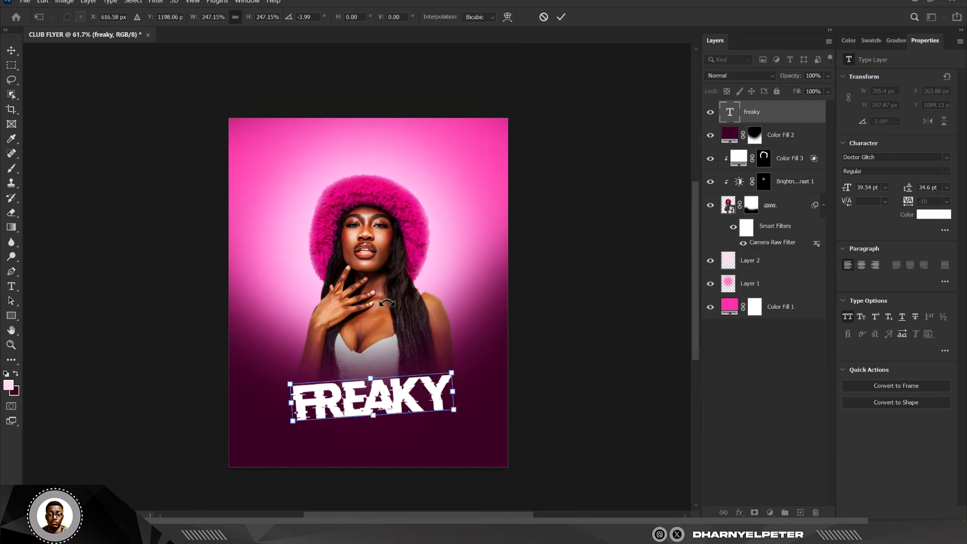
pyautogui.press('Return')
# - Group the model layer with its clipped brightness and white fill layers and name the group IMAGE
pyautogui.click(380, 313)
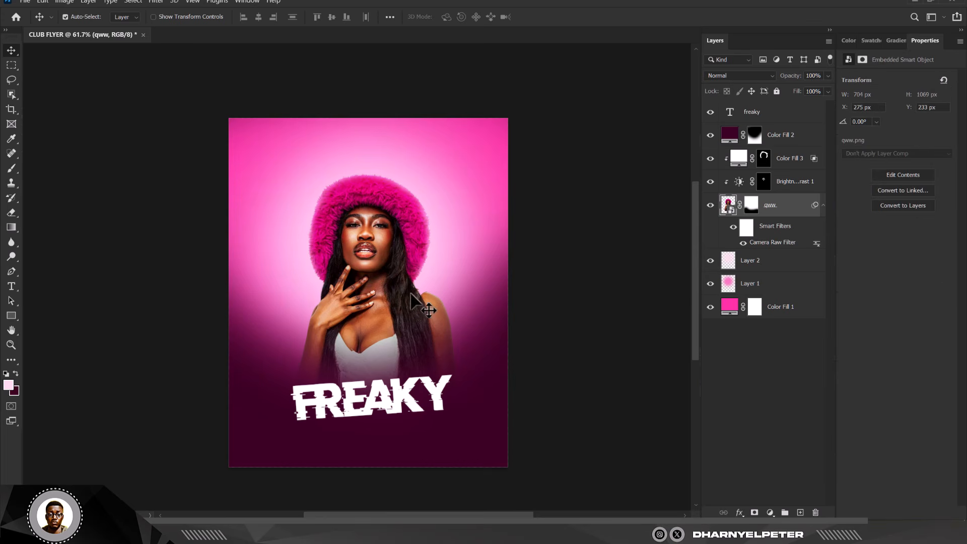
pyautogui.keyDown('shift'); pyautogui.click(787, 158); pyautogui.keyUp('shift')
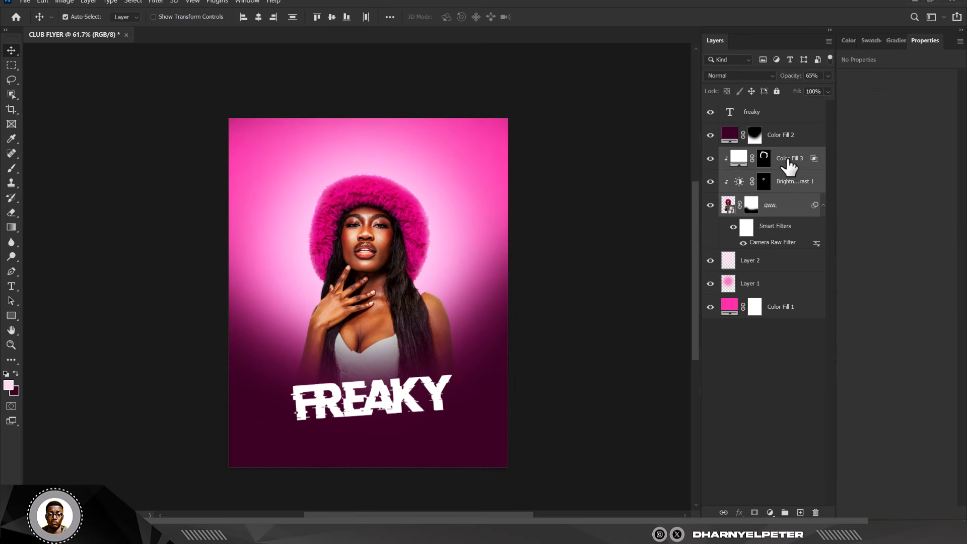
pyautogui.hotkey('ctrl', 'g')
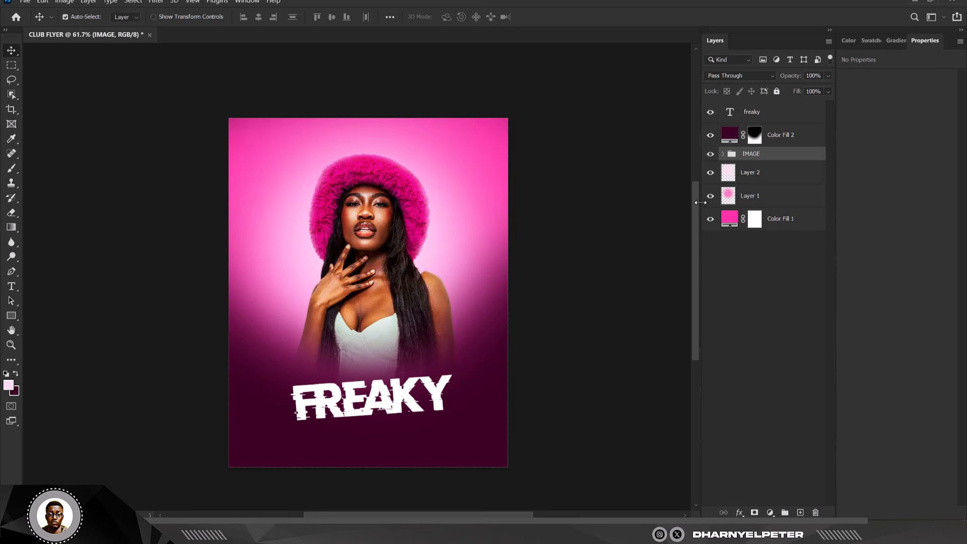
# - Scale the IMAGE group to about 105% and reposition the model slightly above the title
pyautogui.hotkey('ctrl', 't')
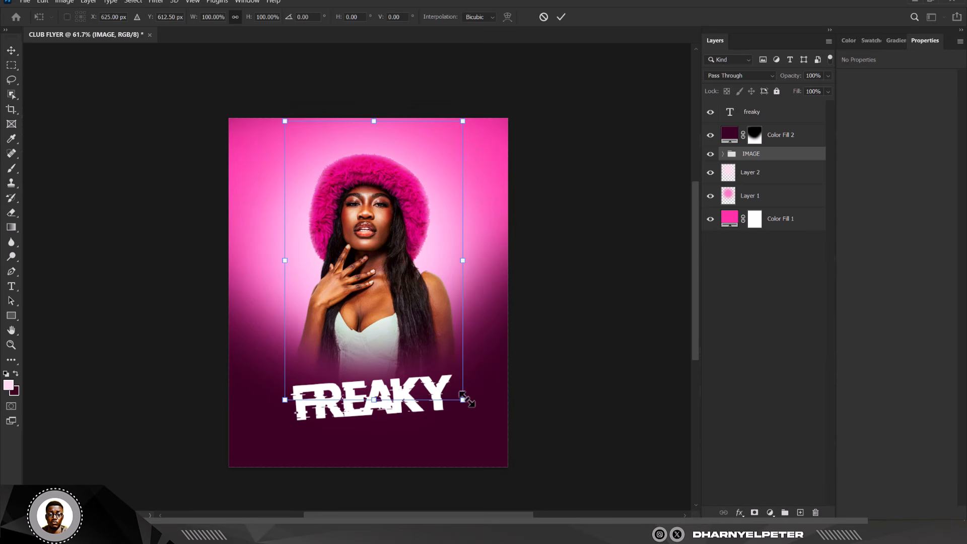
pyautogui.moveTo(462, 399); pyautogui.dragTo(468, 407)
pyautogui.moveTo(410, 296); pyautogui.dragTo(408, 303)
pyautogui.press('Return')
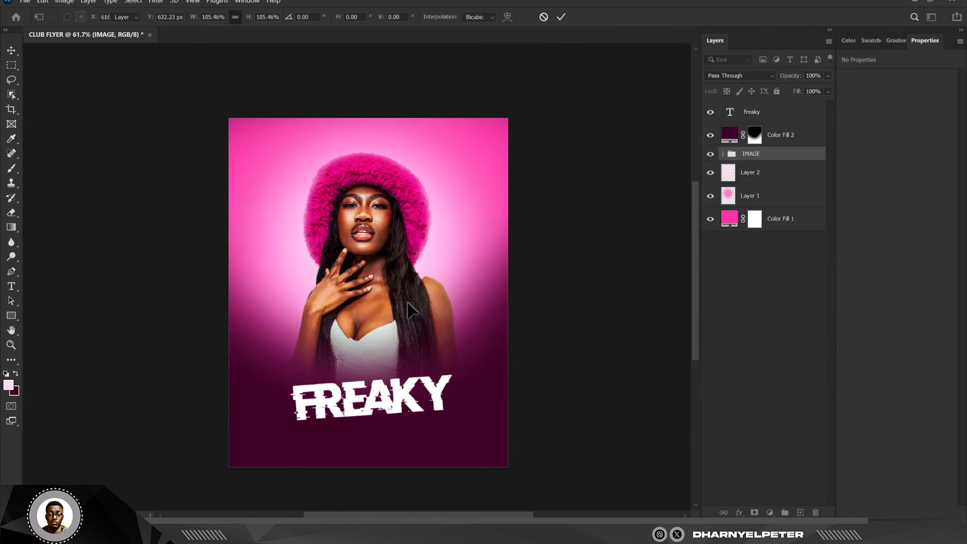
# - Move the FREAKY title up against the model's white top and enlarge it to about 43 pt
pyautogui.scroll(5, 409, 402)
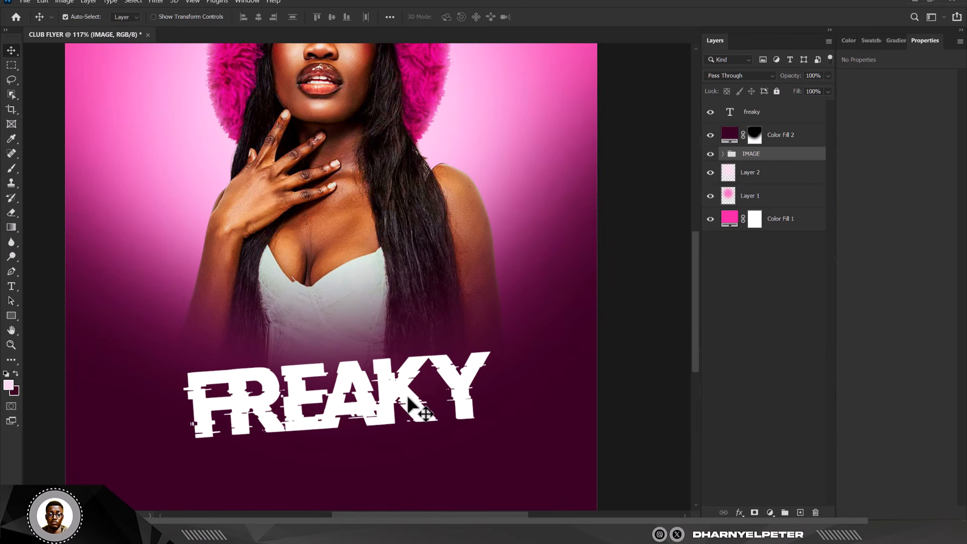
pyautogui.moveTo(409, 403); pyautogui.dragTo(407, 351)
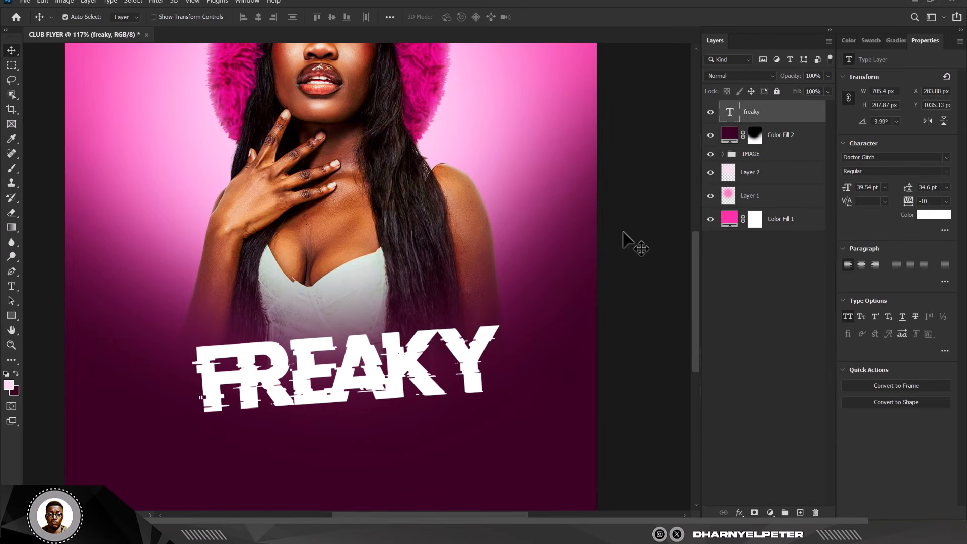
pyautogui.scroll(-3, 367, 308)
pyautogui.hotkey('ctrl', 't')
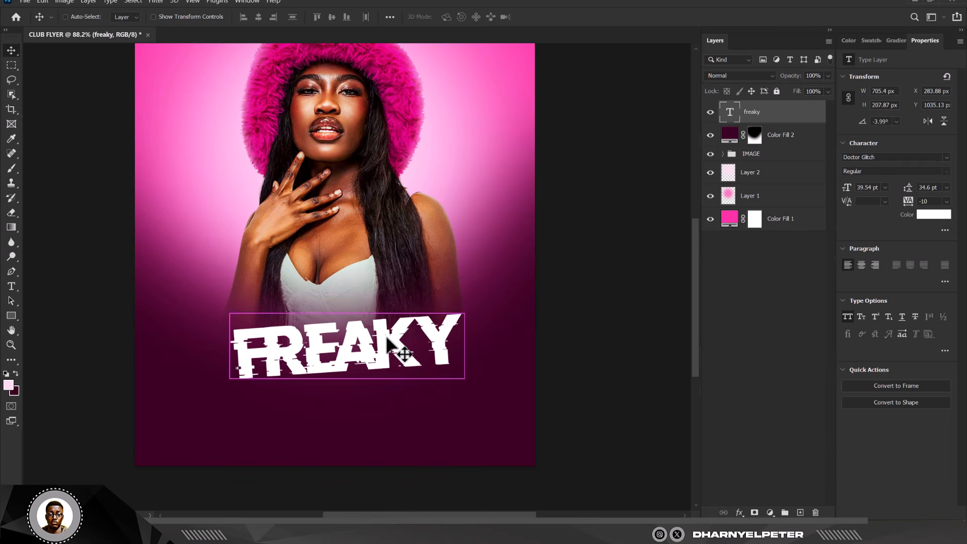
pyautogui.moveTo(462, 308); pyautogui.dragTo(478, 300)
pyautogui.press('Return')
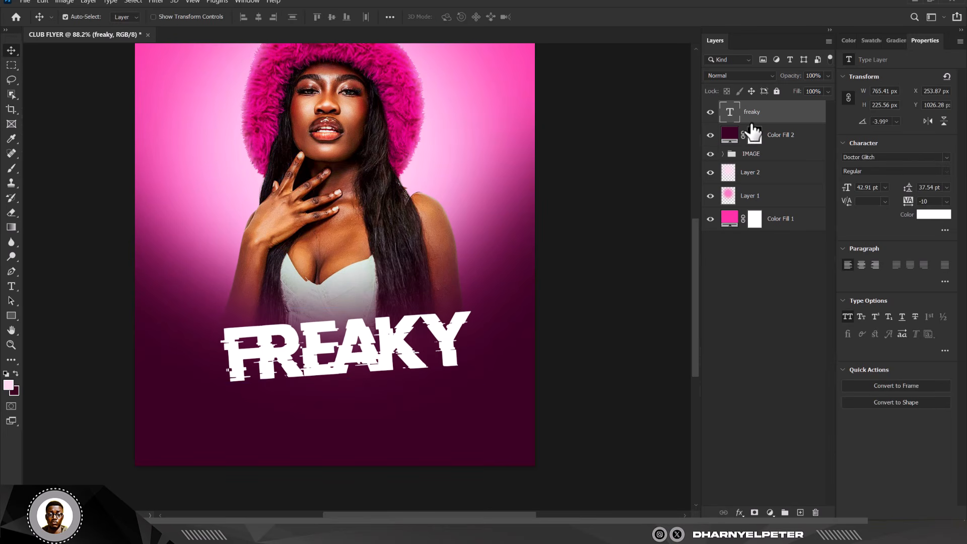
# - Duplicate the FREAKY title over the model's face, scale the copy to about 201%, and rotate it a further -5.4°
pyautogui.hotkey('ctrl', 'j')
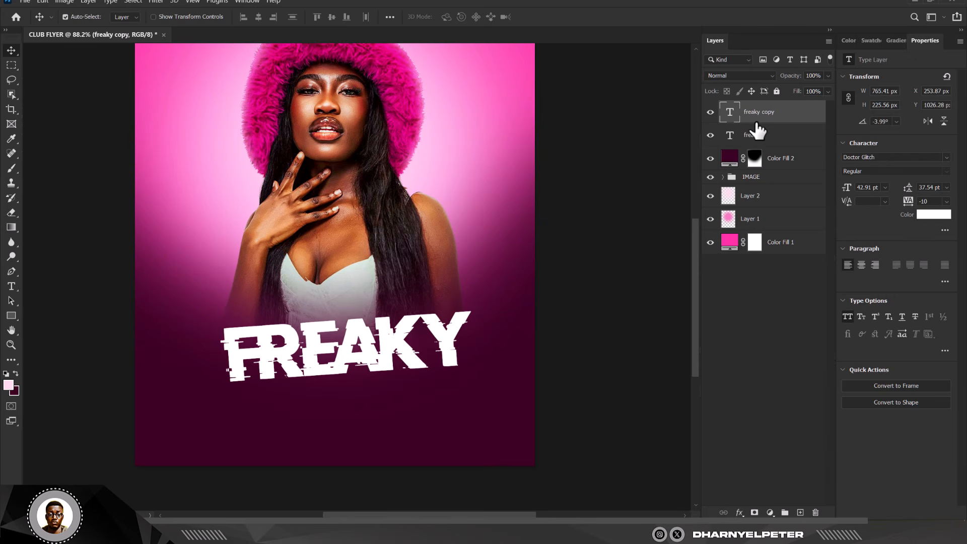
pyautogui.scroll(-2, 358, 353)
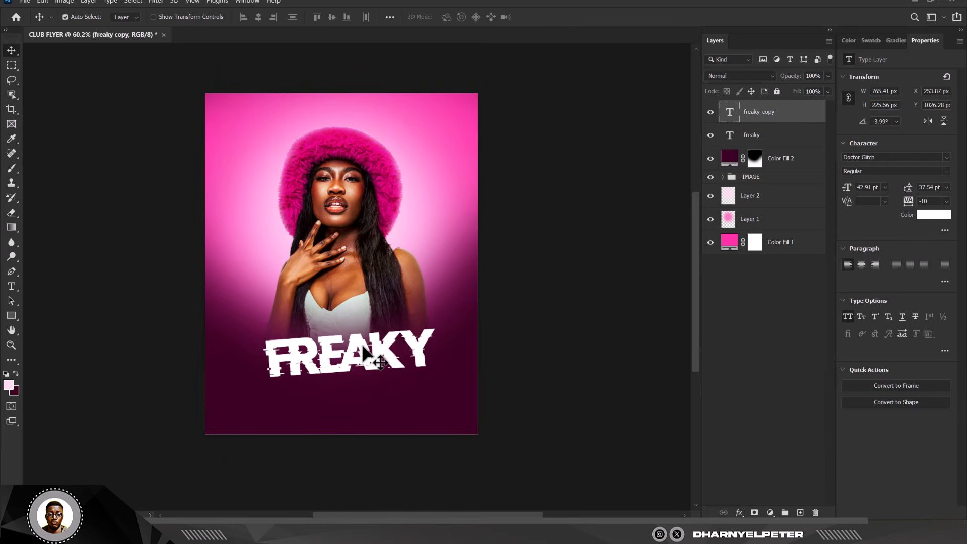
pyautogui.moveTo(363, 353); pyautogui.dragTo(355, 212)
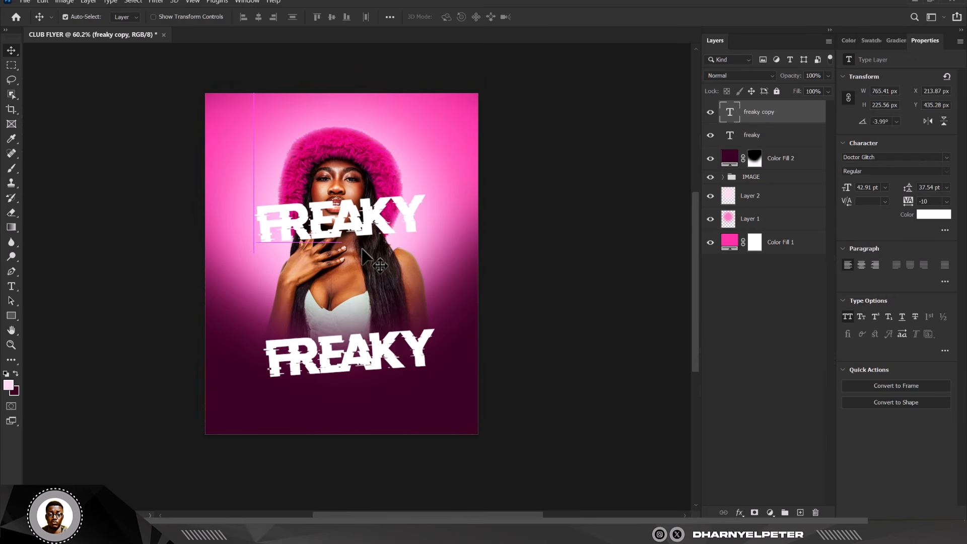
pyautogui.hotkey('ctrl', 't')
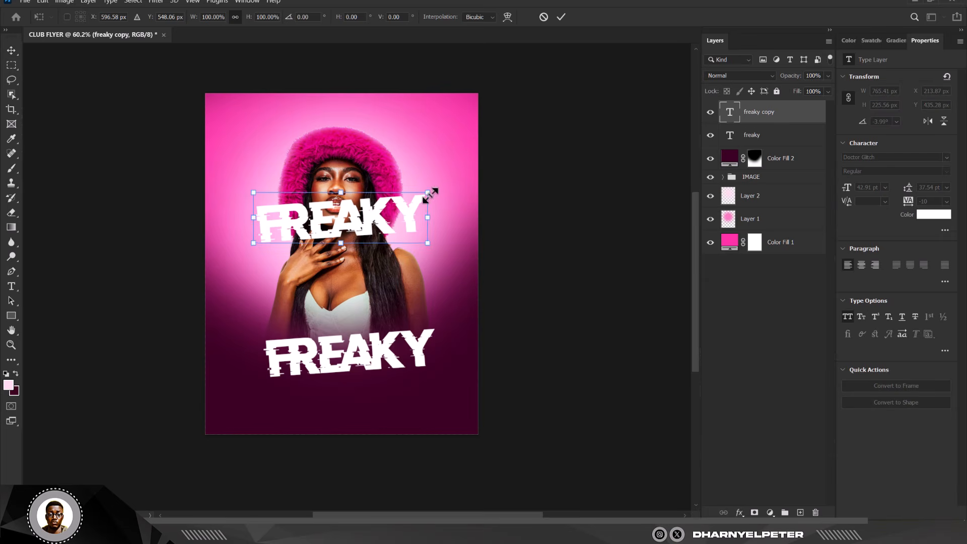
pyautogui.moveTo(428, 192); pyautogui.dragTo(509, 135)
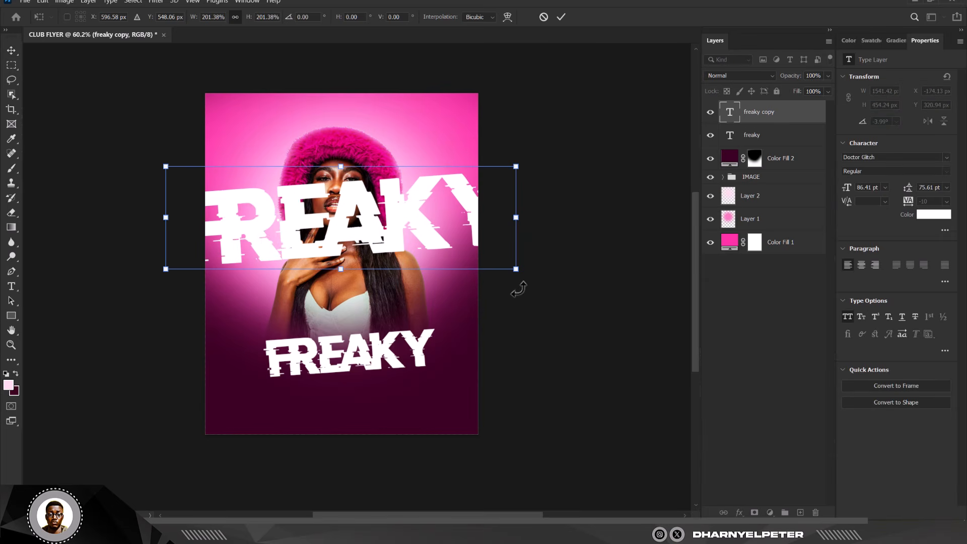
pyautogui.moveTo(514, 280); pyautogui.dragTo(525, 271)
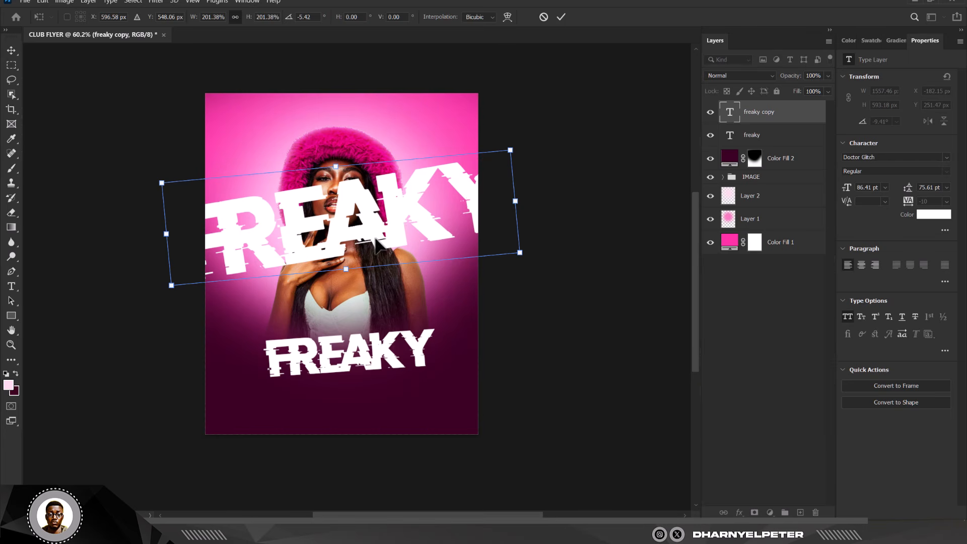
pyautogui.press('Return')
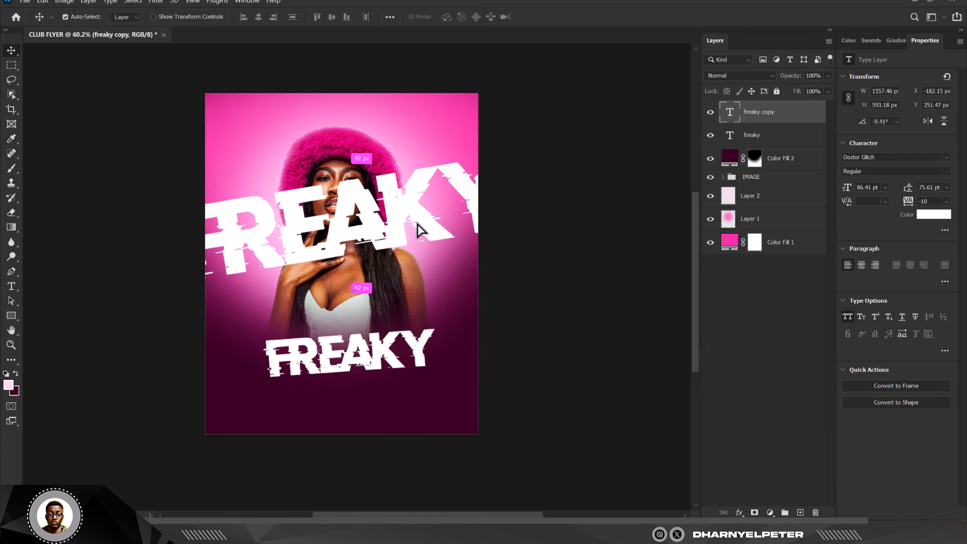
# - Duplicate the enlarged FREAKY text as a second line beneath it, indented to the right, and hide the small title
pyautogui.moveTo(418, 230); pyautogui.dragTo(434, 280)
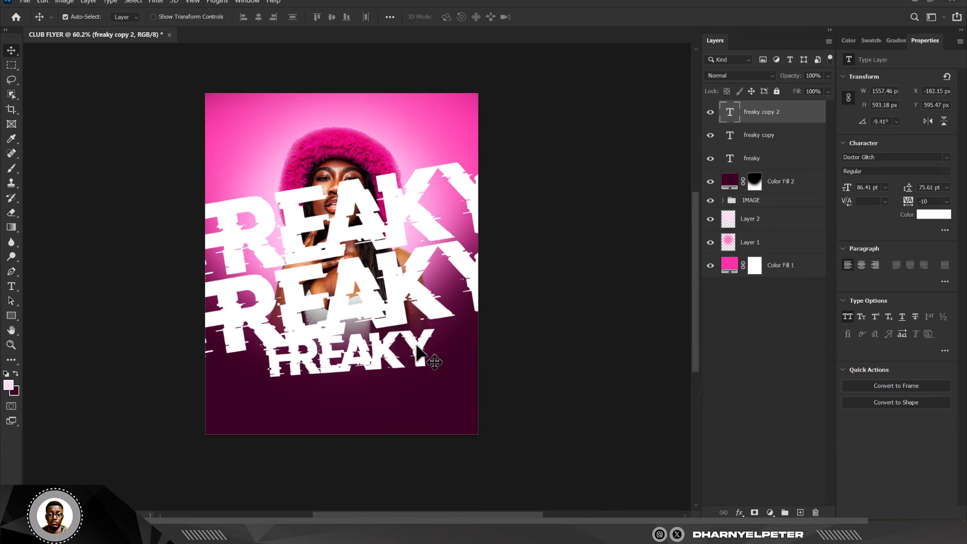
pyautogui.moveTo(419, 348)
pyautogui.mouseDown()
pyautogui.moveTo(420, 359)
pyautogui.moveTo(419, 342)
pyautogui.mouseUp()
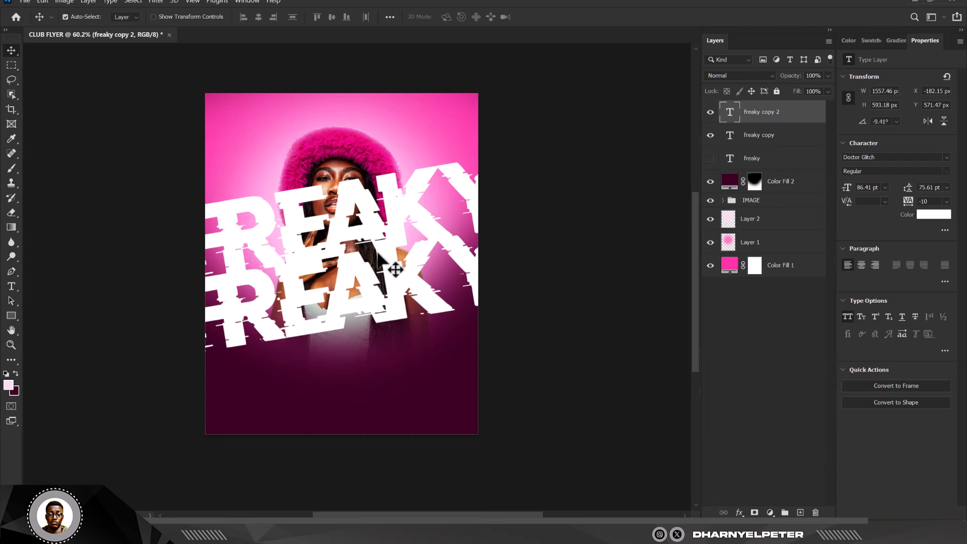
pyautogui.moveTo(367, 270); pyautogui.dragTo(423, 272)
pyautogui.scroll(1, 403, 280)
pyautogui.scroll(5, 386, 264)
pyautogui.moveTo(436, 238); pyautogui.dragTo(438, 247)
pyautogui.scroll(-4, 395, 181)
pyautogui.scroll(-4, 407, 170)
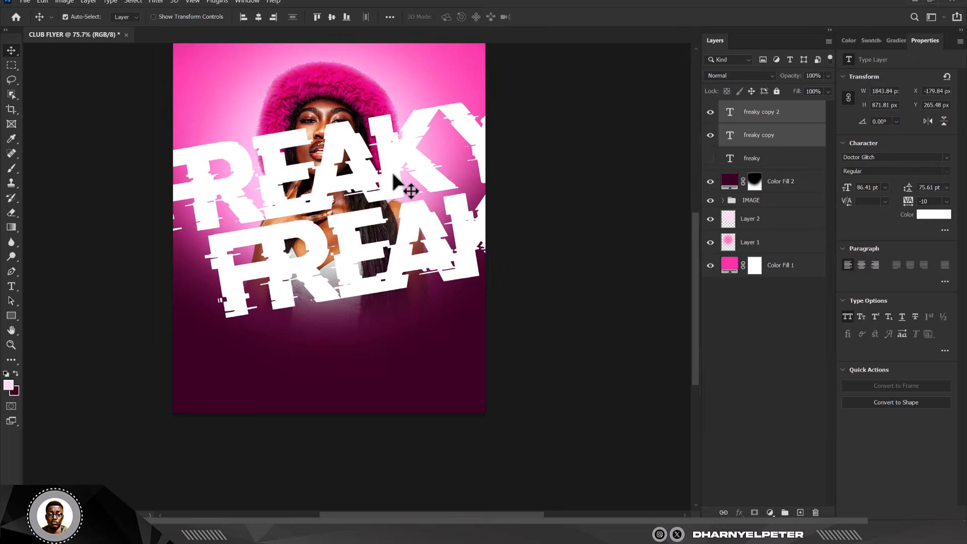
# - Group the two large FREAKY copies together above the hidden title layer
pyautogui.keyDown('ctrl'); pyautogui.click(780, 130); pyautogui.keyUp('ctrl')
pyautogui.press('g')
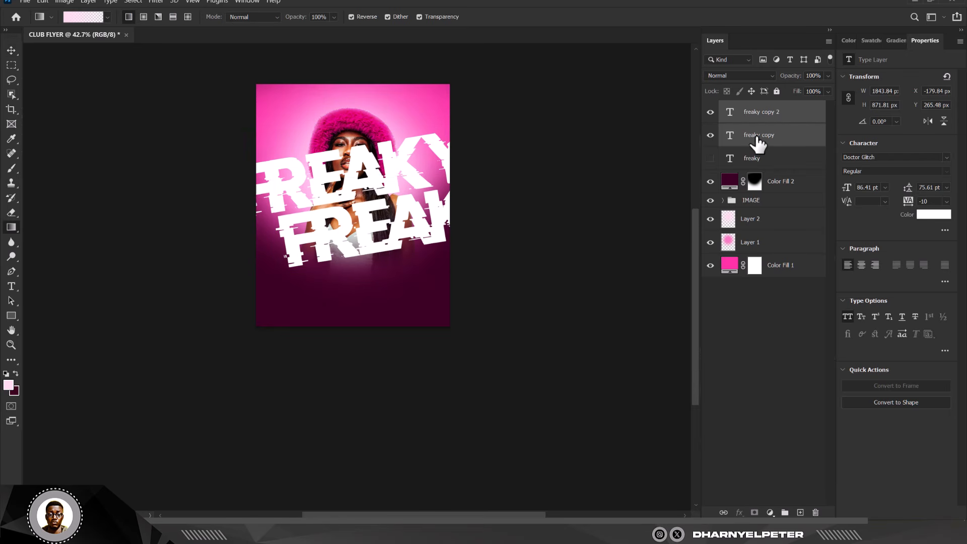
pyautogui.hotkey('ctrl', 'g')
pyautogui.scroll(2, 385, 191)
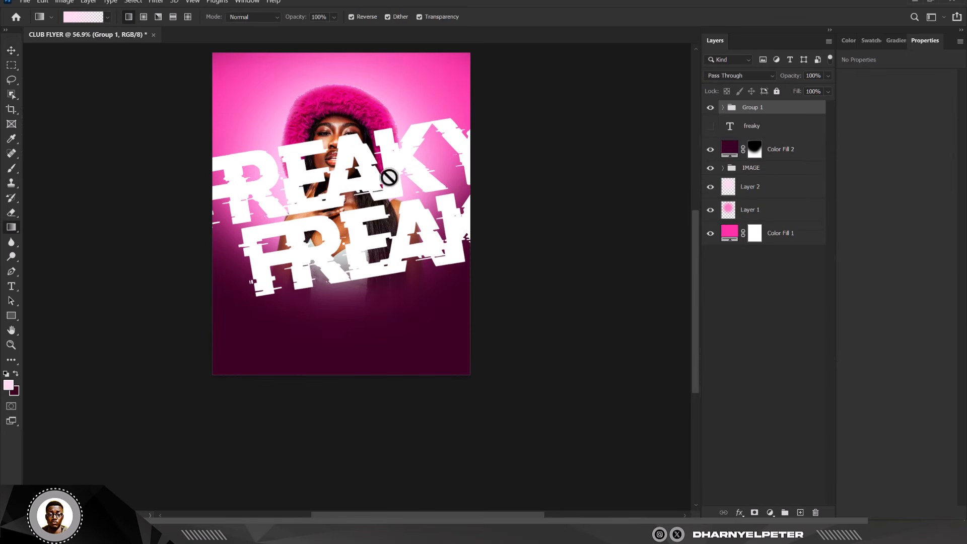
# - Scale the group of large FREAKY lines to about 127.5% and move it up to cover the flyer's upper half
pyautogui.click(11, 51)
pyautogui.scroll(-1, 224, 173)
pyautogui.moveTo(225, 173); pyautogui.dragTo(227, 170)
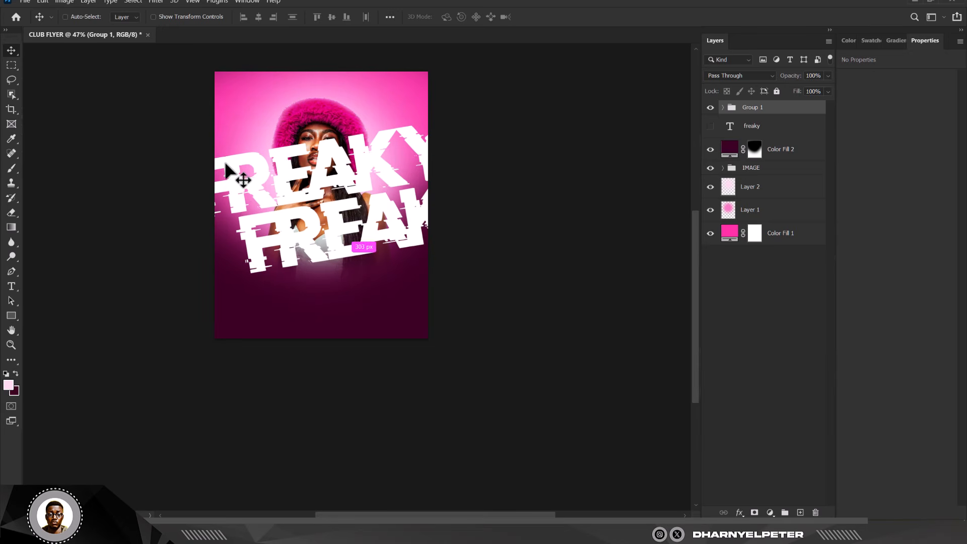
pyautogui.scroll(-2, 232, 177)
pyautogui.hotkey('ctrl', 't')
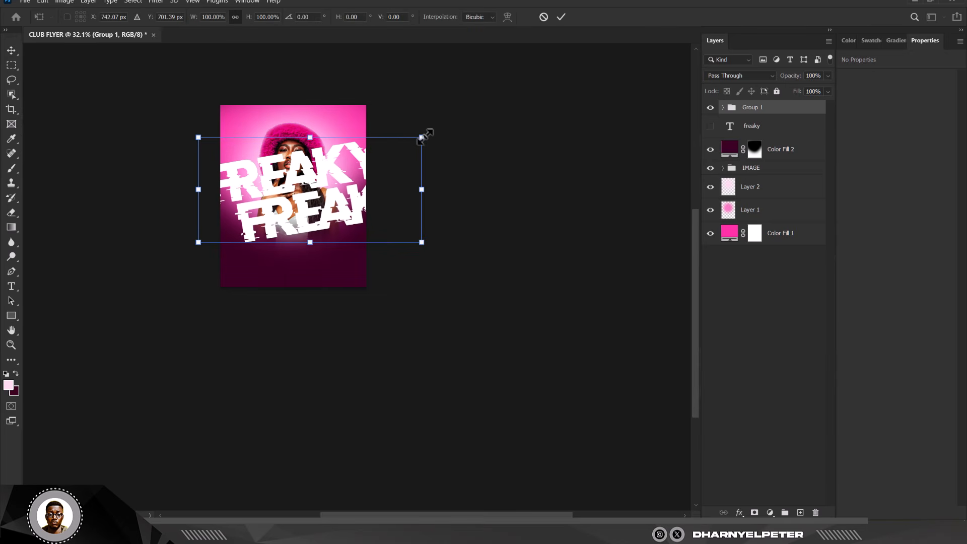
pyautogui.moveTo(422, 137); pyautogui.dragTo(472, 113)
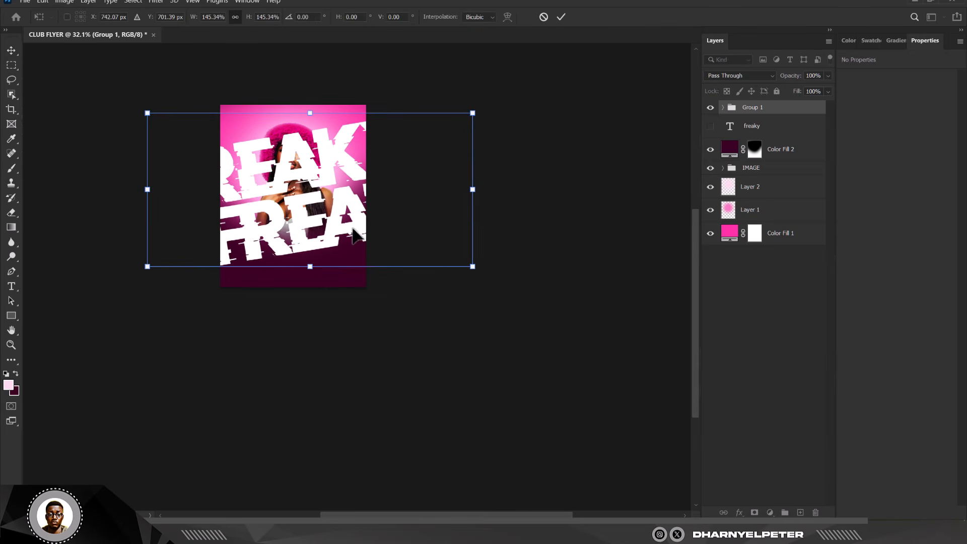
pyautogui.moveTo(354, 234); pyautogui.dragTo(337, 204)
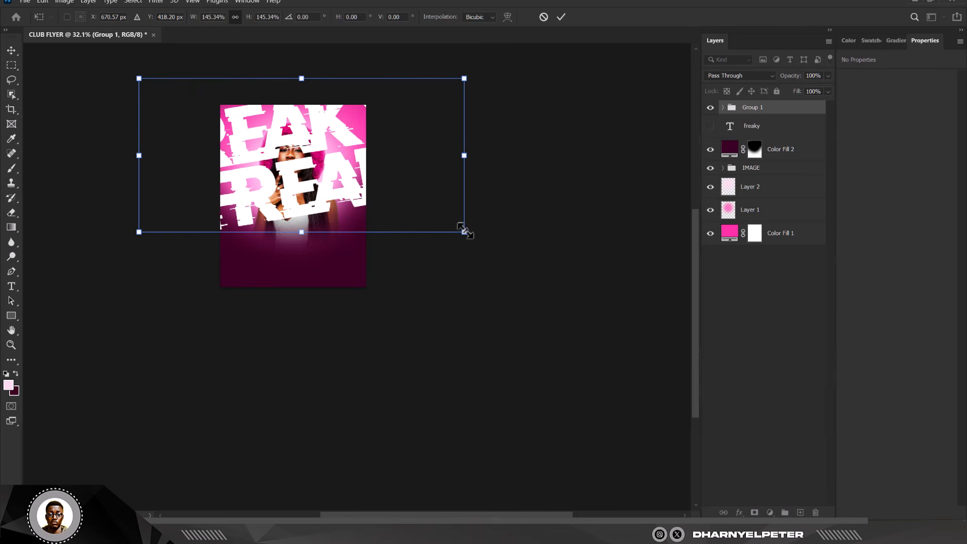
pyautogui.moveTo(464, 231); pyautogui.dragTo(422, 218)
pyautogui.moveTo(301, 156)
pyautogui.mouseDown()
pyautogui.moveTo(319, 171)
pyautogui.moveTo(315, 157)
pyautogui.mouseUp()
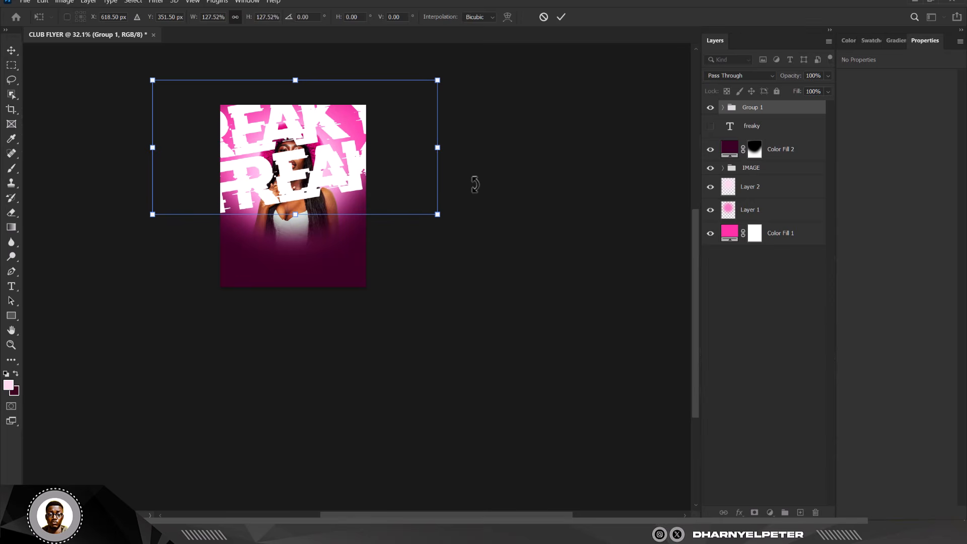
pyautogui.press('Return')
# - Shift the lower FREAKY line within the group, enlarge it to about 121 pt, and tuck it close beneath the upper line
pyautogui.scroll(5, 242, 180)
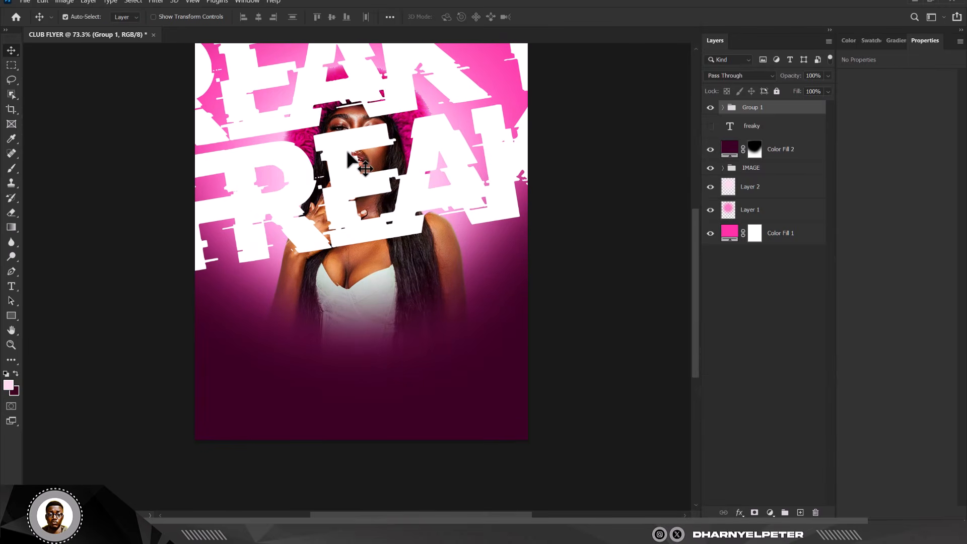
pyautogui.moveTo(351, 160)
pyautogui.mouseDown()
pyautogui.moveTo(294, 162)
pyautogui.moveTo(357, 160)
pyautogui.moveTo(377, 147)
pyautogui.moveTo(356, 158)
pyautogui.moveTo(361, 164)
pyautogui.mouseUp()
pyautogui.press('ctrl')
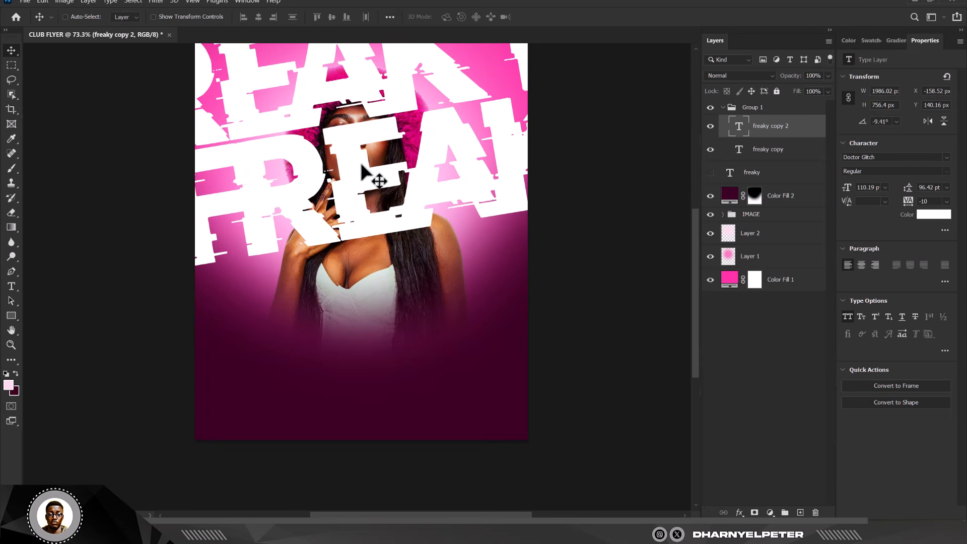
pyautogui.hotkey('ctrl', 't')
pyautogui.scroll(-2, 384, 254)
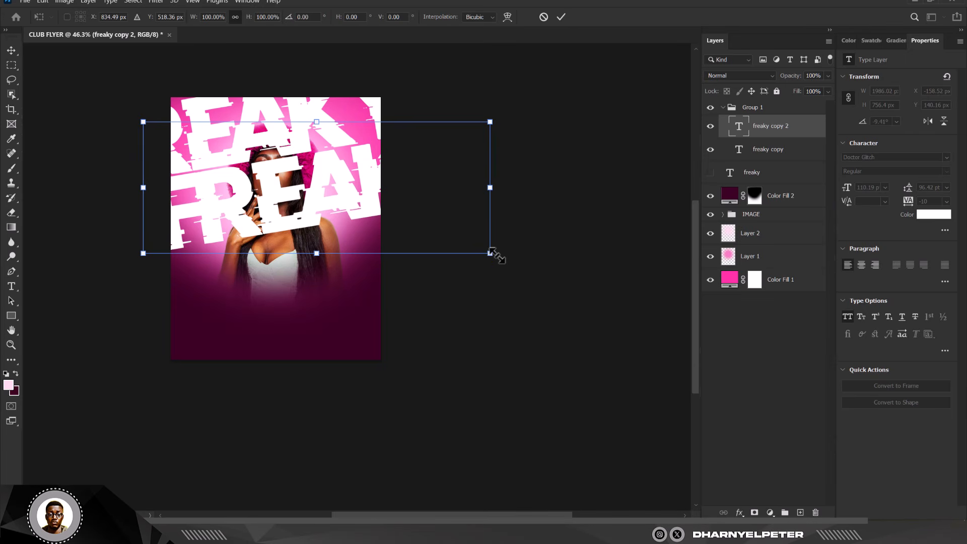
pyautogui.moveTo(490, 253); pyautogui.dragTo(524, 261)
pyautogui.moveTo(330, 222); pyautogui.dragTo(328, 206)
pyautogui.press('Return')
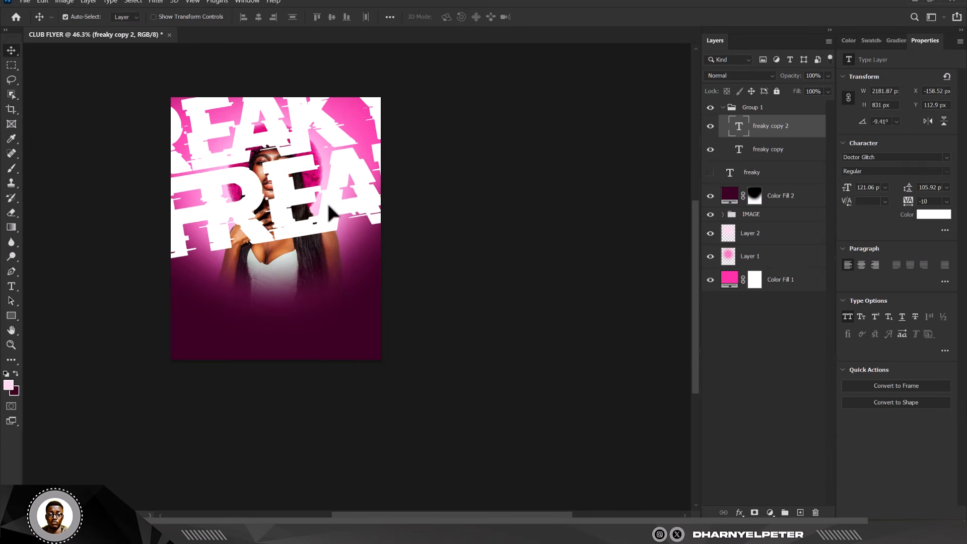
pyautogui.scroll(3, 229, 151)
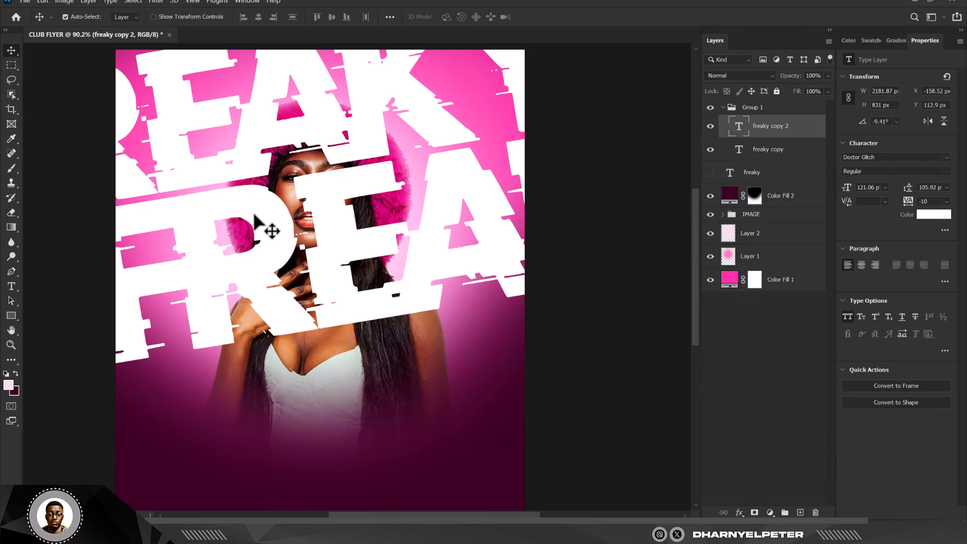
pyautogui.scroll(-2, 269, 244)
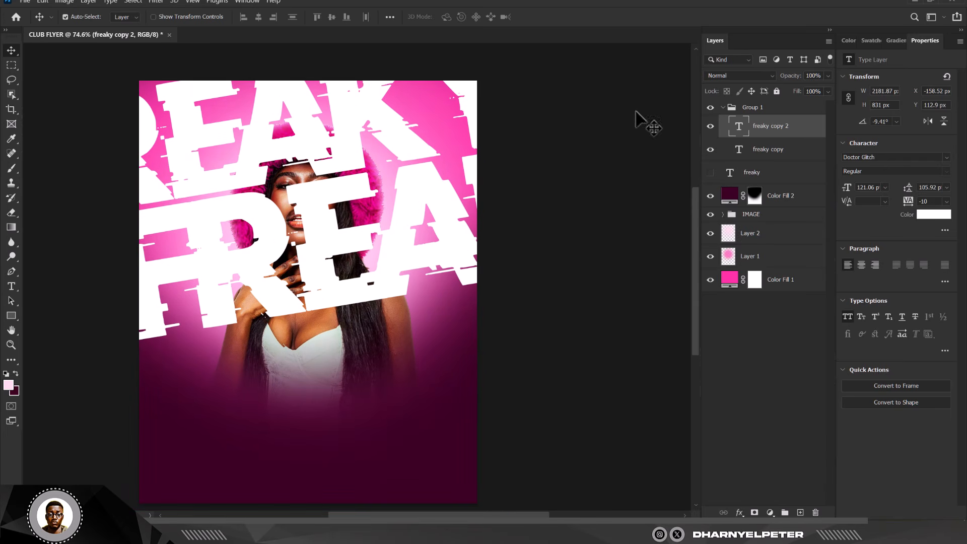
# - Nudge the group of large FREAKY lines slightly upward and convert it to a smart object
pyautogui.click(725, 108)
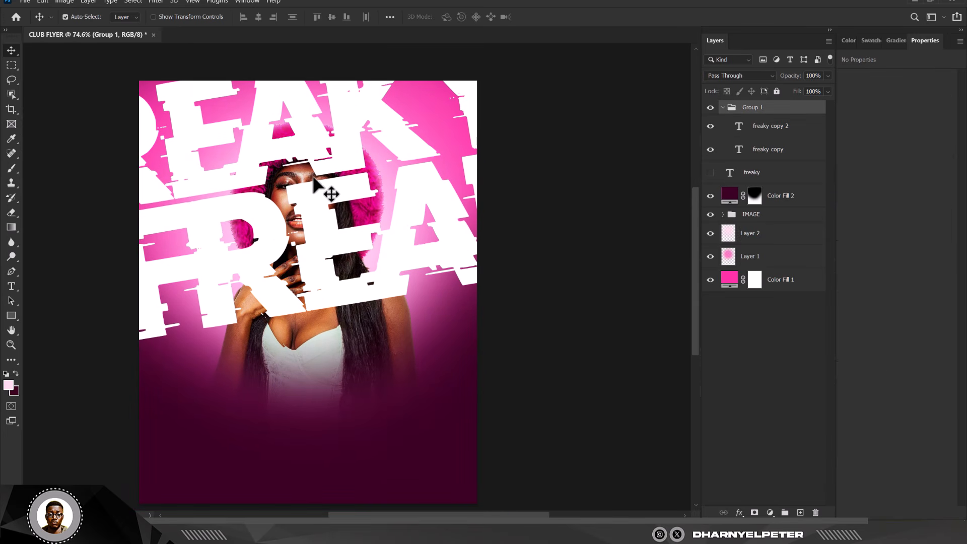
pyautogui.moveTo(320, 194)
pyautogui.mouseDown()
pyautogui.moveTo(304, 181)
pyautogui.moveTo(320, 195)
pyautogui.mouseUp()
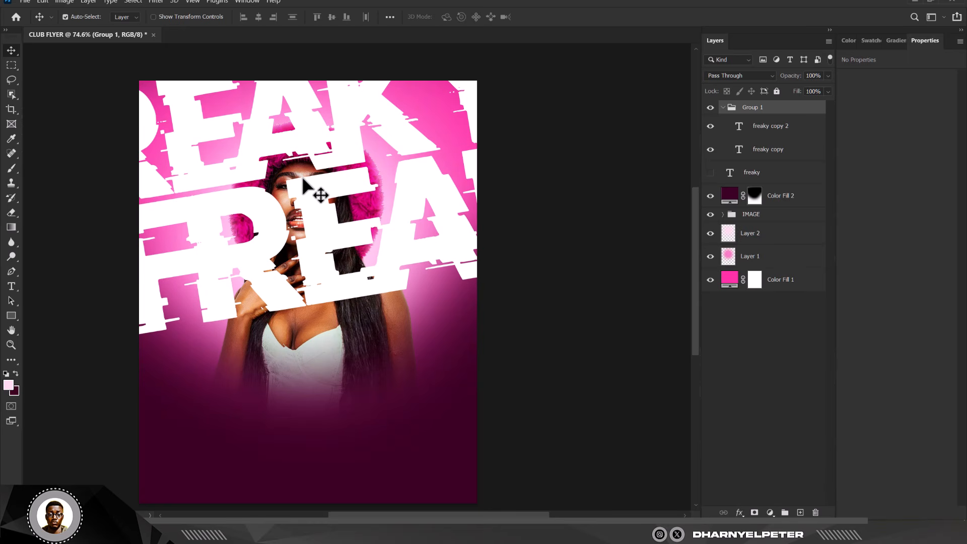
pyautogui.click(723, 107)
pyautogui.rightClick(776, 111)
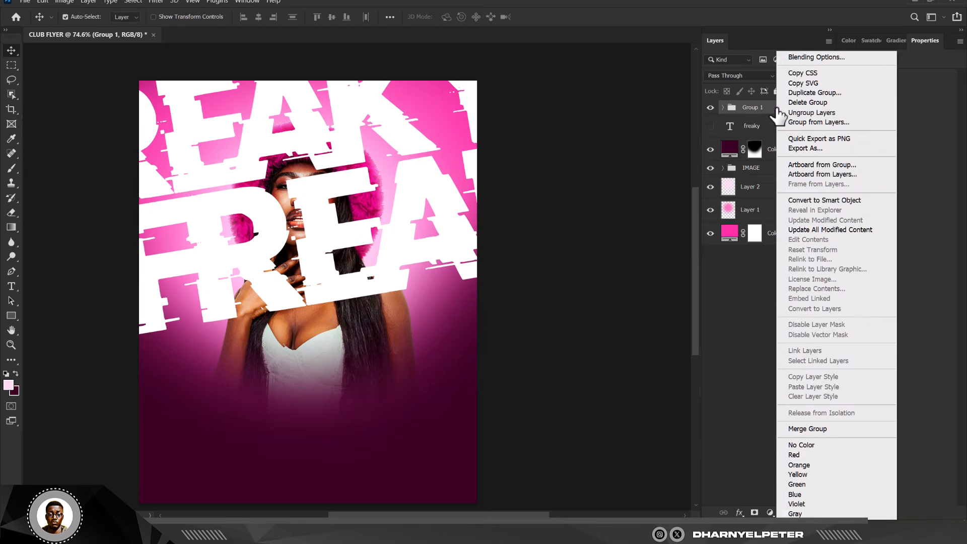
pyautogui.click(825, 201)
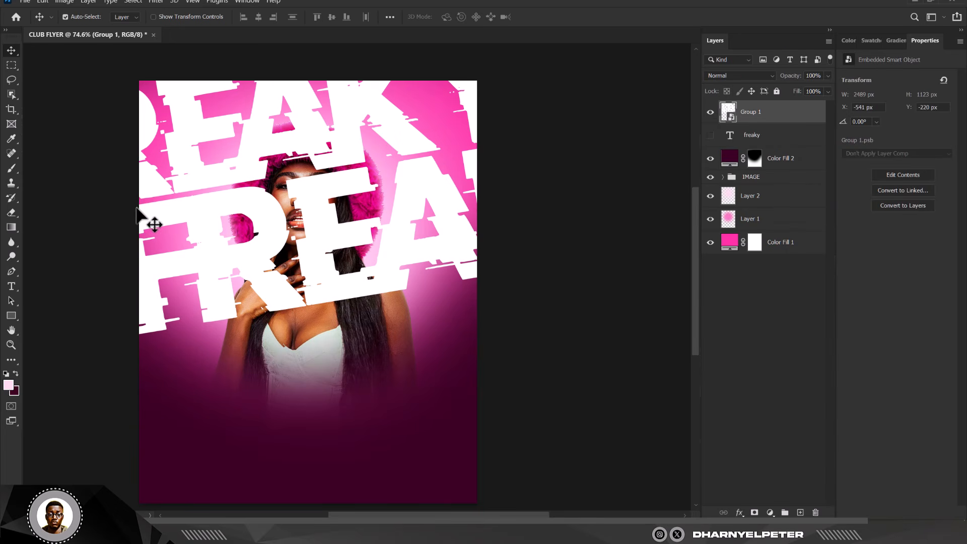
# - Duplicate the lettering smart object and name the upper layer FREAKY TEXT 1 and the lower one FREAKY TEXT 2
pyautogui.hotkey('ctrl', 'j')
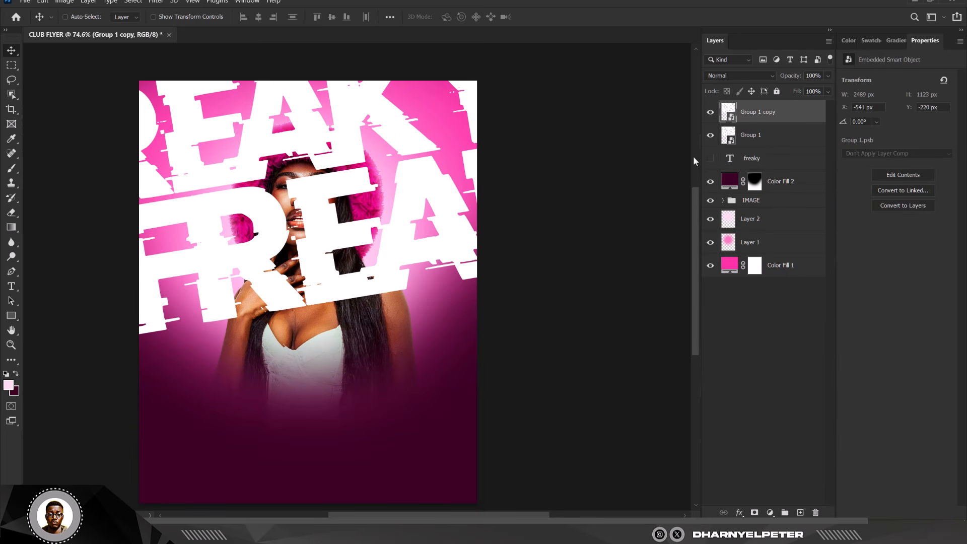
pyautogui.doubleClick(749, 136)
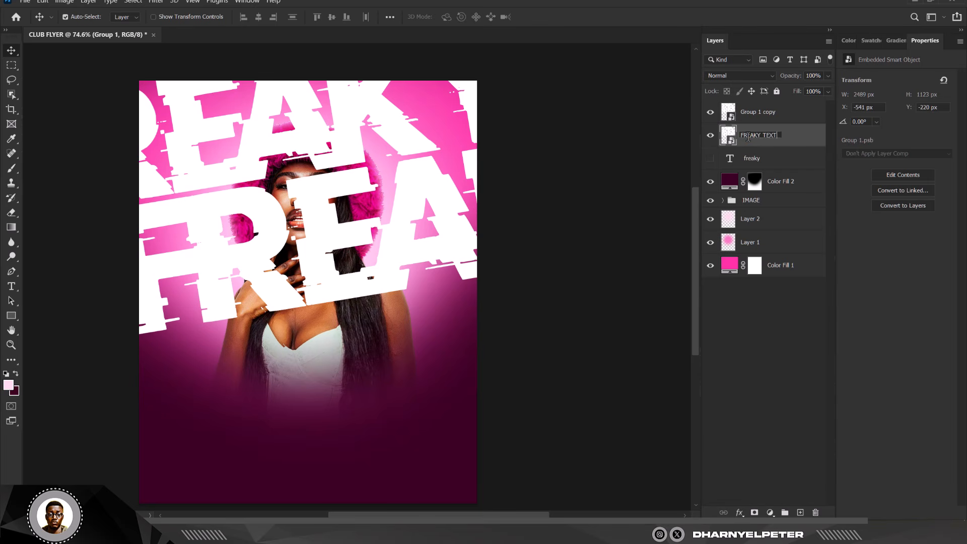
pyautogui.press('Return')
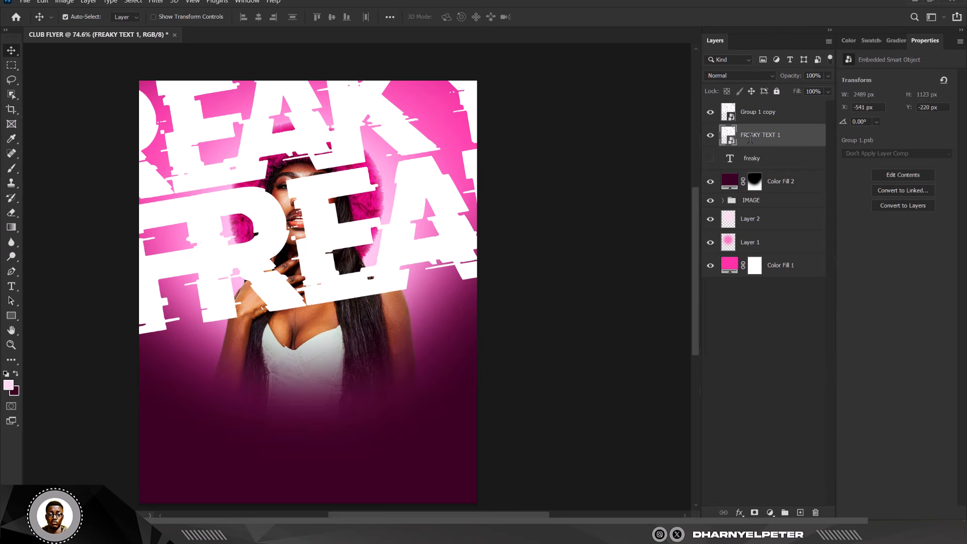
pyautogui.moveTo(771, 115); pyautogui.dragTo(778, 146)
pyautogui.doubleClick(765, 111)
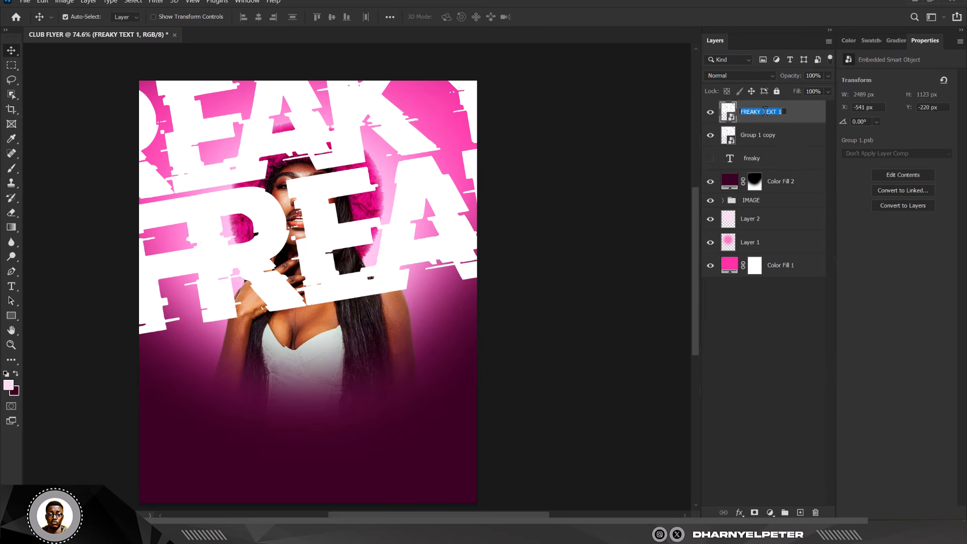
pyautogui.doubleClick(759, 135)
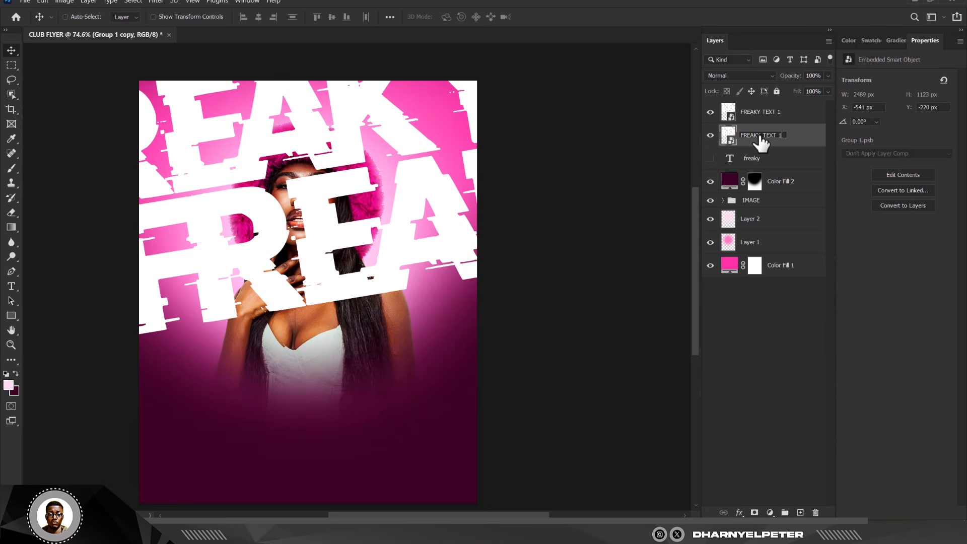
pyautogui.press('Return')
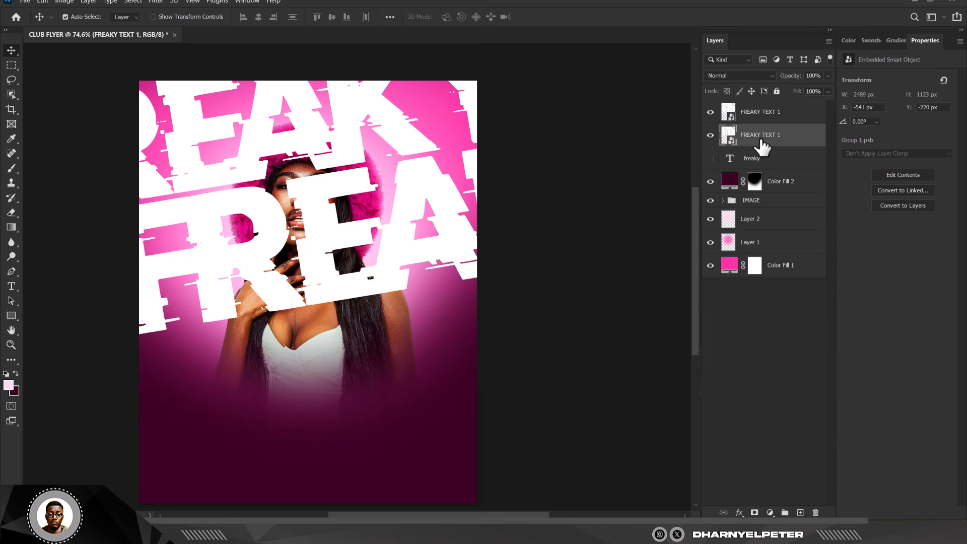
pyautogui.doubleClick(775, 143)
pyautogui.click(779, 135)
# - Try to move only FREAKY TEXT 2 behind the model with FREAKY TEXT 1 hidden, then restore the layer order and visibility
pyautogui.click(709, 114)
pyautogui.click(708, 136)
pyautogui.click(709, 136)
pyautogui.moveTo(805, 146); pyautogui.dragTo(806, 204)
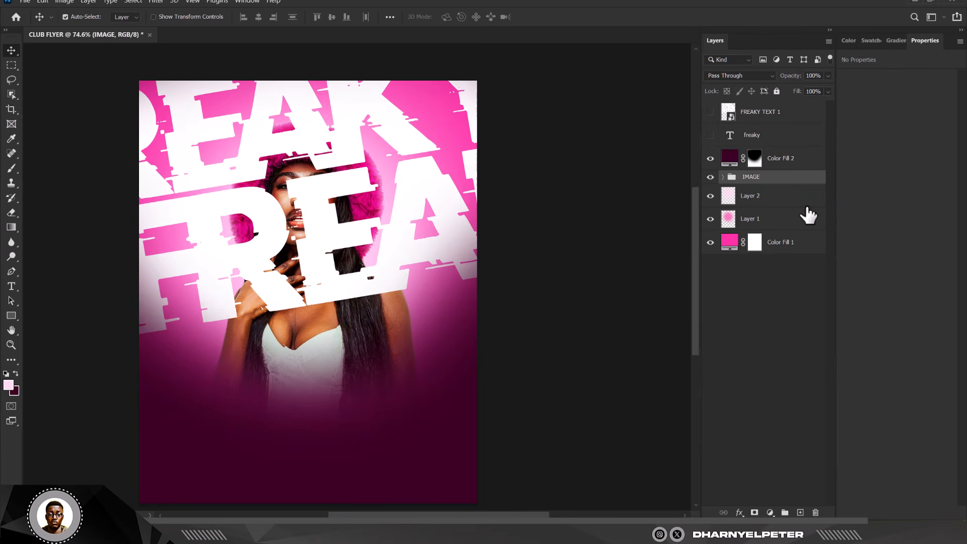
pyautogui.hotkey('ctrl', 'z')
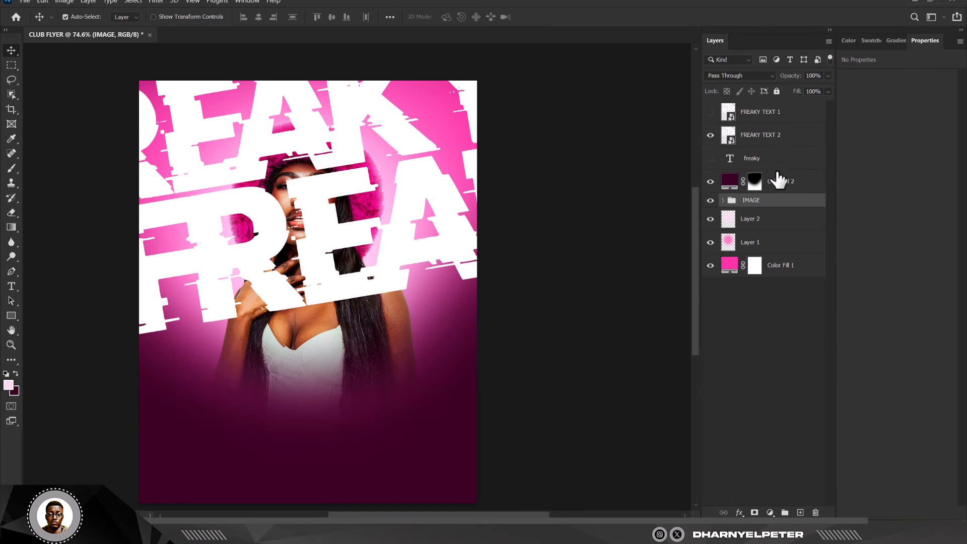
pyautogui.click(779, 139)
pyautogui.moveTo(780, 141); pyautogui.dragTo(786, 211)
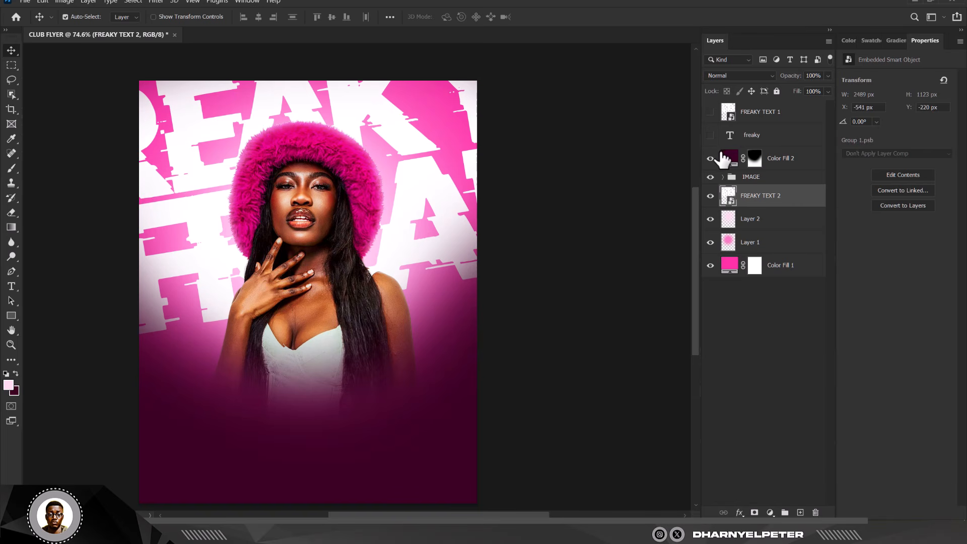
pyautogui.hotkey('ctrl', 'z')
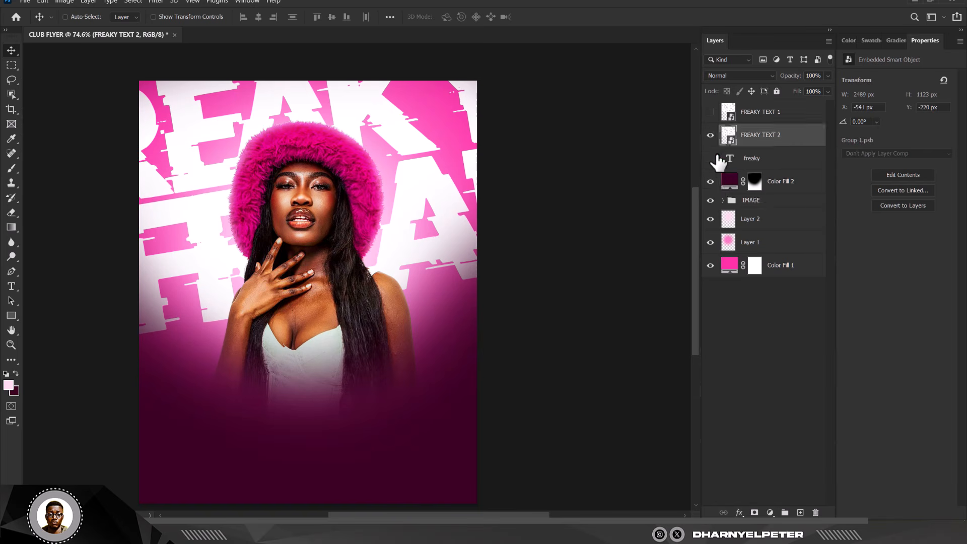
pyautogui.click(710, 112)
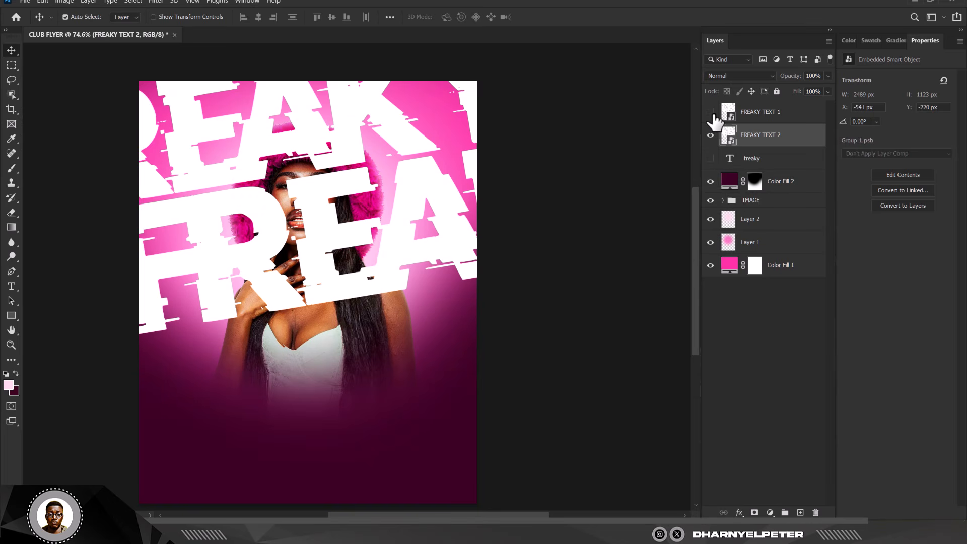
# - Move both FREAKY smart objects together beneath the IMAGE group and hide FREAKY TEXT 2
pyautogui.keyDown('shift'); pyautogui.click(778, 115); pyautogui.keyUp('shift')
pyautogui.moveTo(782, 147); pyautogui.dragTo(784, 215)
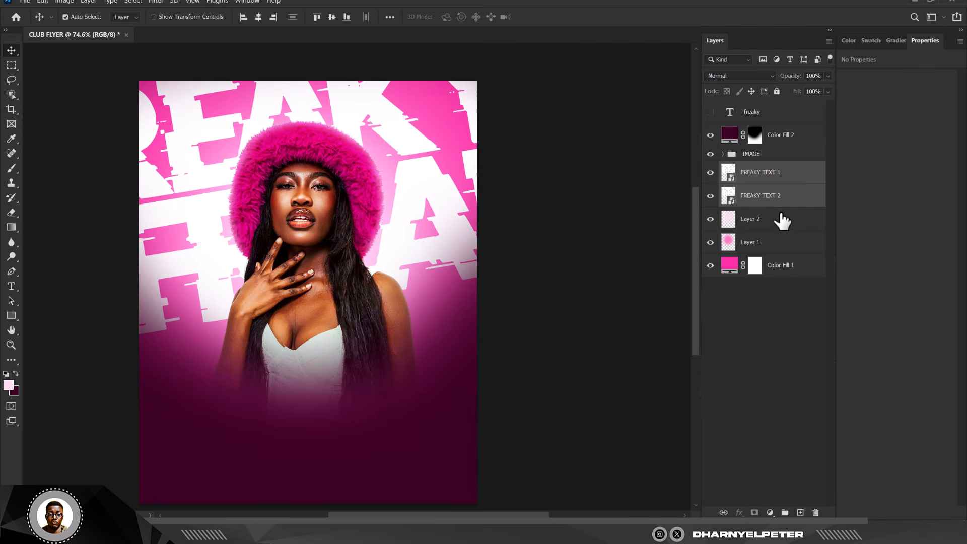
pyautogui.click(710, 196)
# - Apply a Gaussian Blur with a radius of 8.6 pixels to FREAKY TEXT 1
pyautogui.click(792, 186)
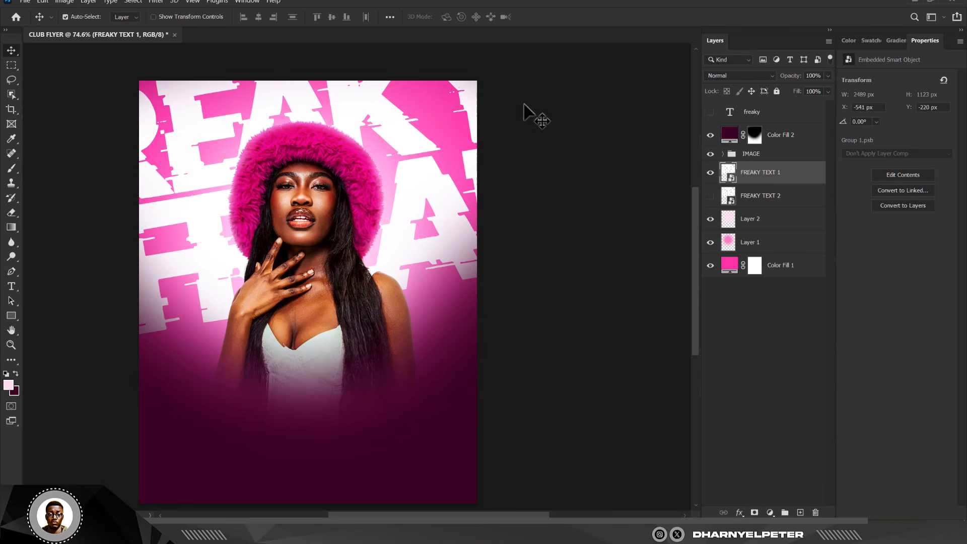
pyautogui.click(161, 3)
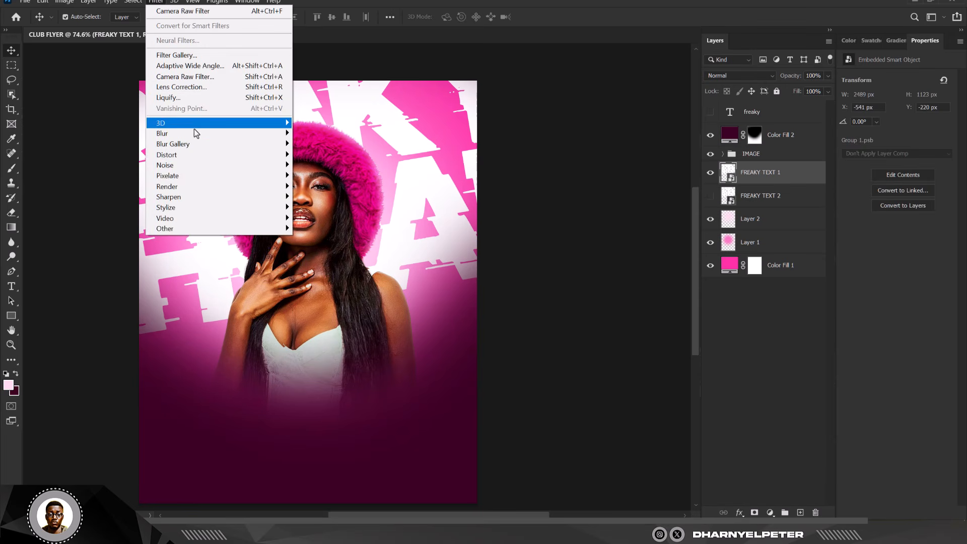
pyautogui.moveTo(195, 132)
pyautogui.click(342, 175)
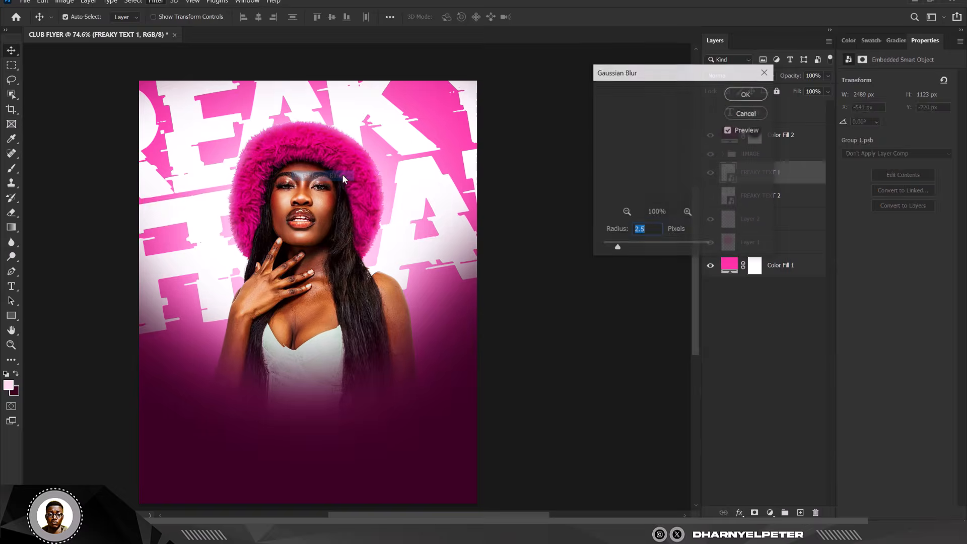
pyautogui.click(628, 246)
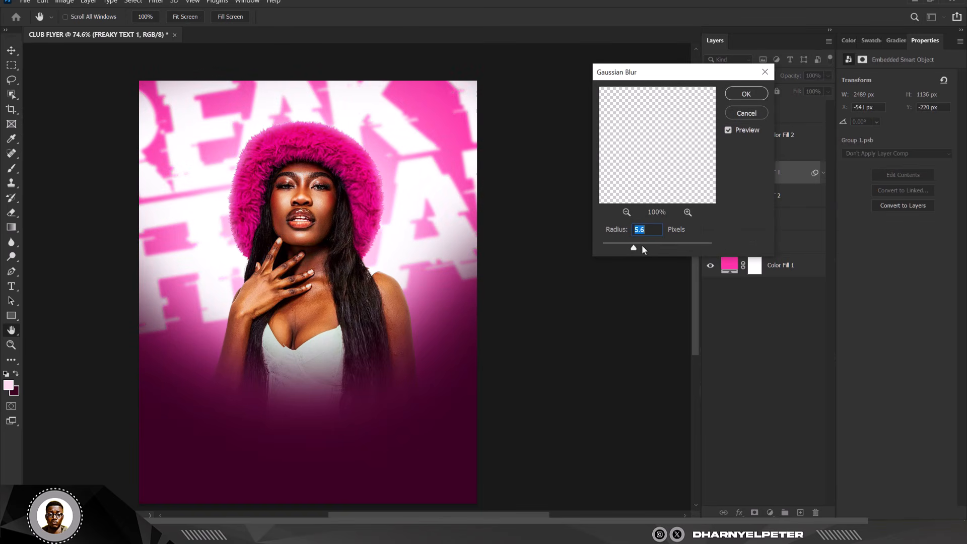
pyautogui.moveTo(642, 246); pyautogui.dragTo(642, 245)
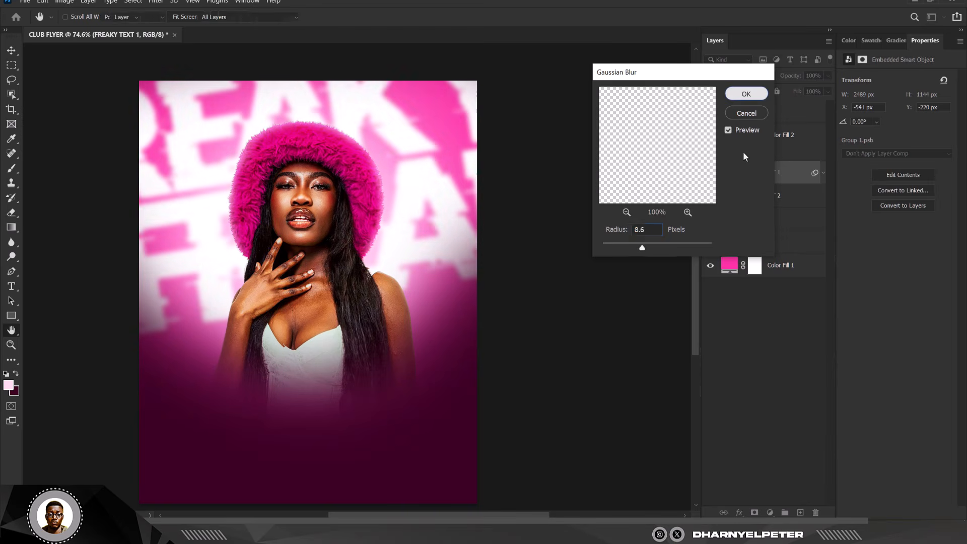
pyautogui.press('Return')
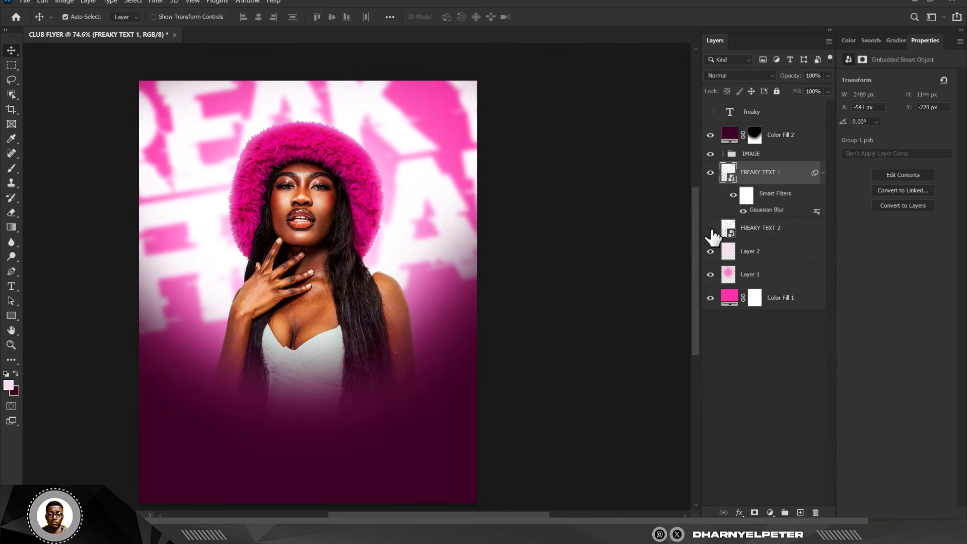
# - Place FREAKY TEXT 1 beneath FREAKY TEXT 2 in the layer order and show FREAKY TEXT 2
pyautogui.moveTo(786, 179); pyautogui.dragTo(794, 240)
pyautogui.click(710, 172)
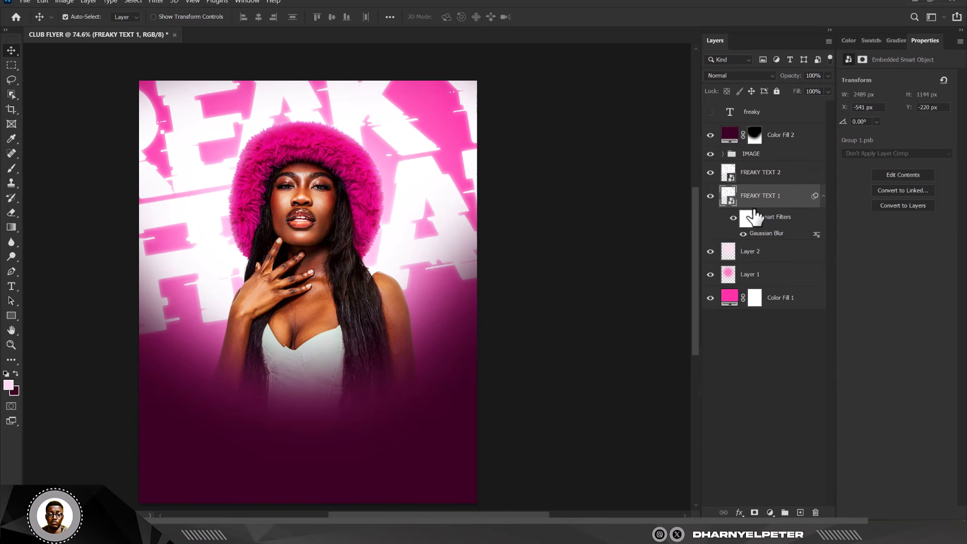
pyautogui.click(711, 197)
pyautogui.click(711, 196)
# - Apply a Gaussian Blur with a radius of 3.6 pixels to FREAKY TEXT 2
pyautogui.click(769, 174)
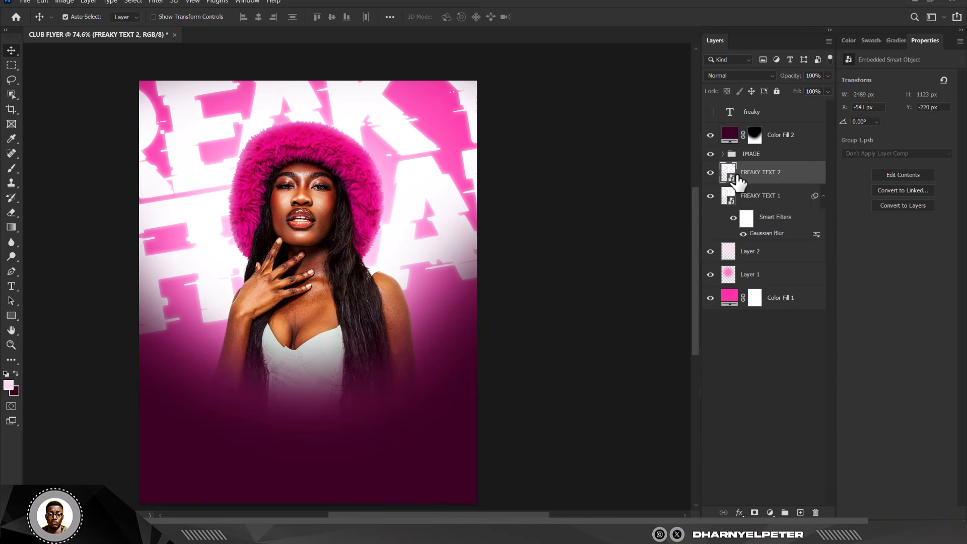
pyautogui.click(157, 2)
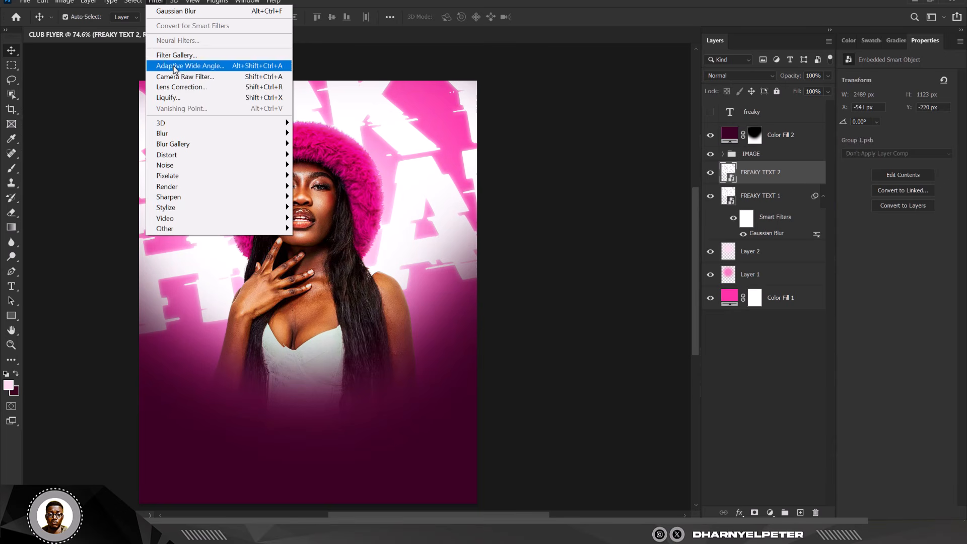
pyautogui.click(176, 13)
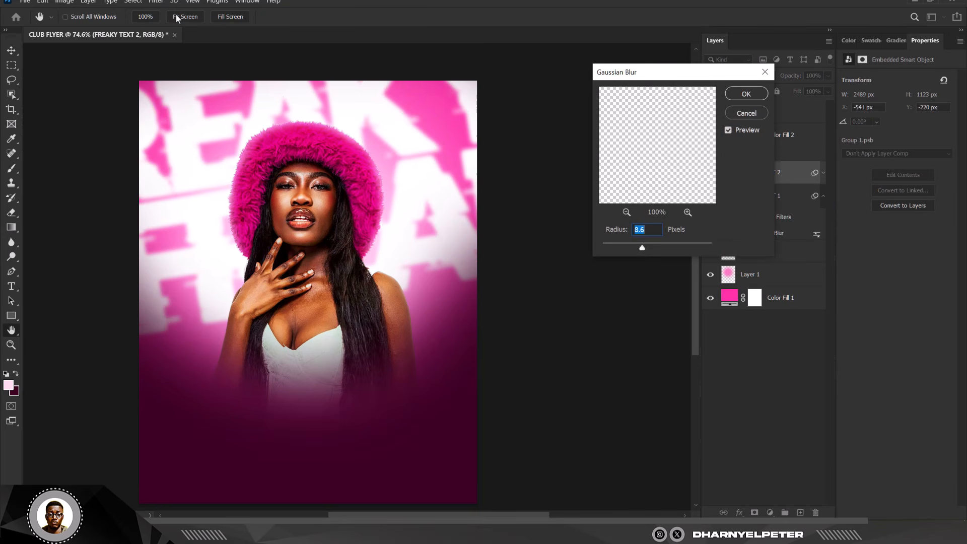
pyautogui.click(623, 244)
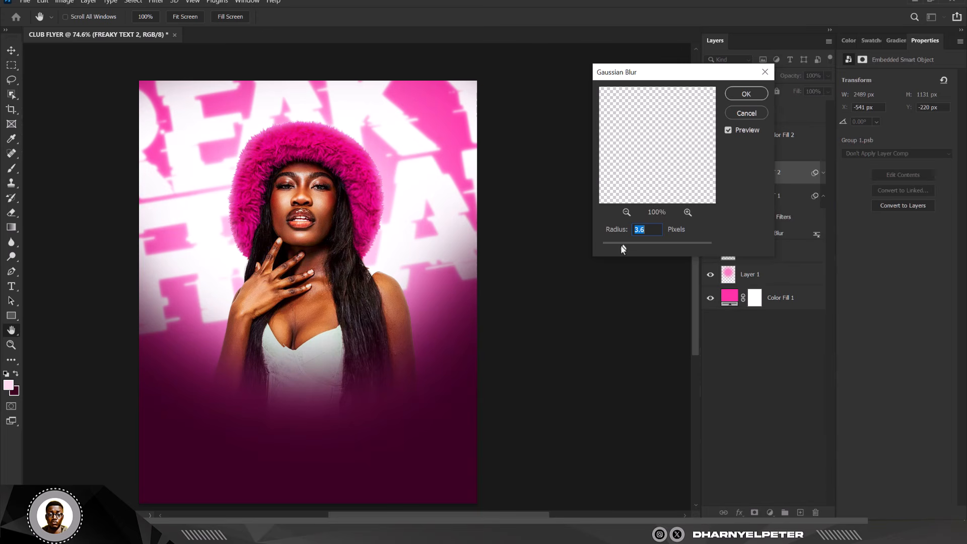
pyautogui.click(749, 93)
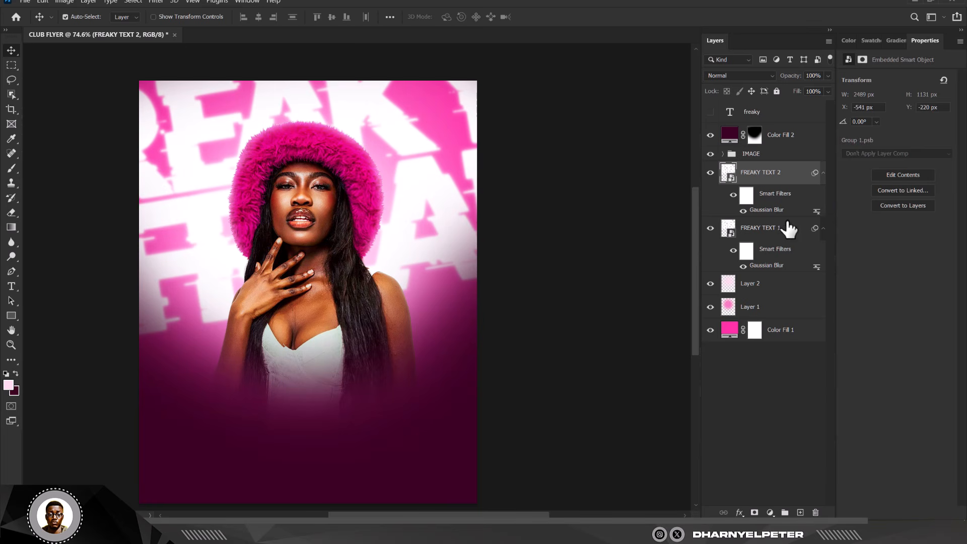
# - Add an Outer Glow to FREAKY TEXT 1 and set the glow colour to pink db0f5e
pyautogui.click(778, 233)
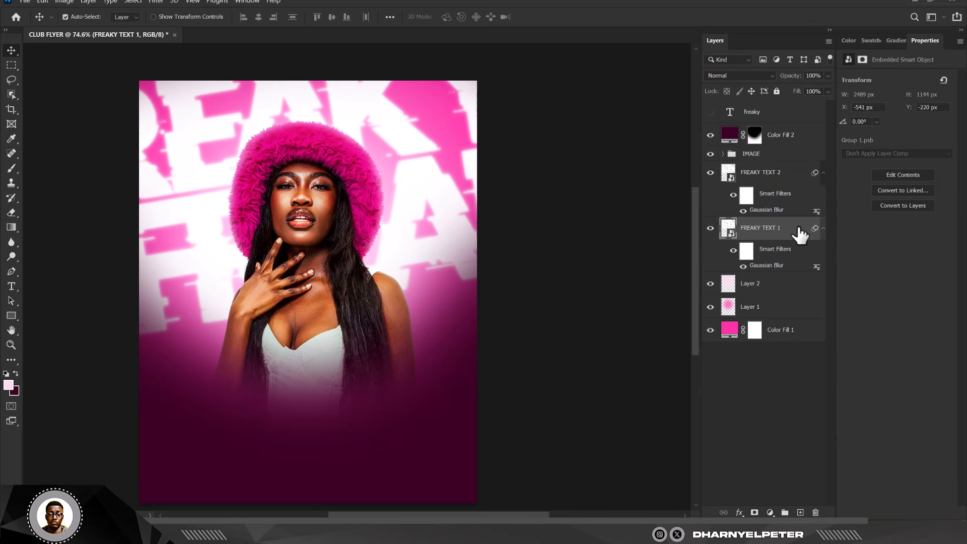
pyautogui.rightClick(799, 233)
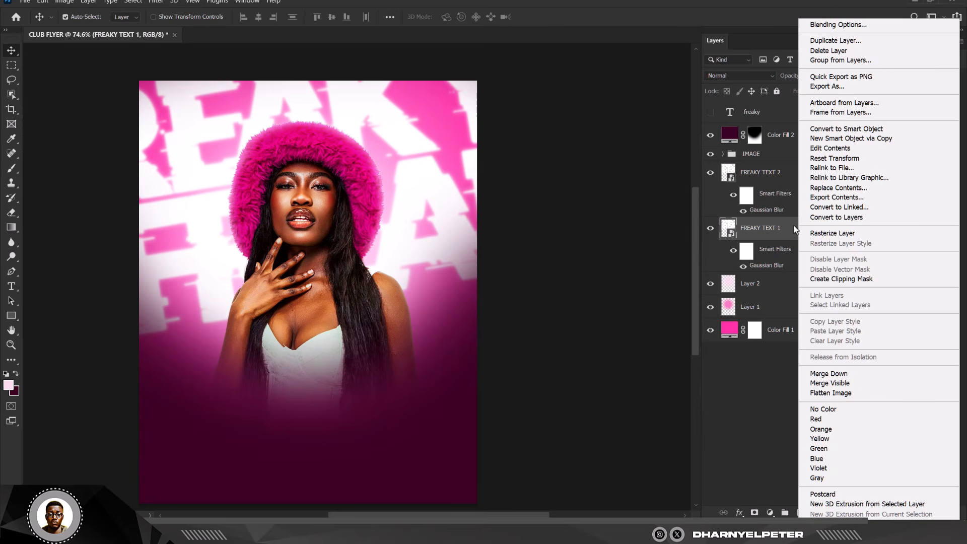
pyautogui.click(838, 25)
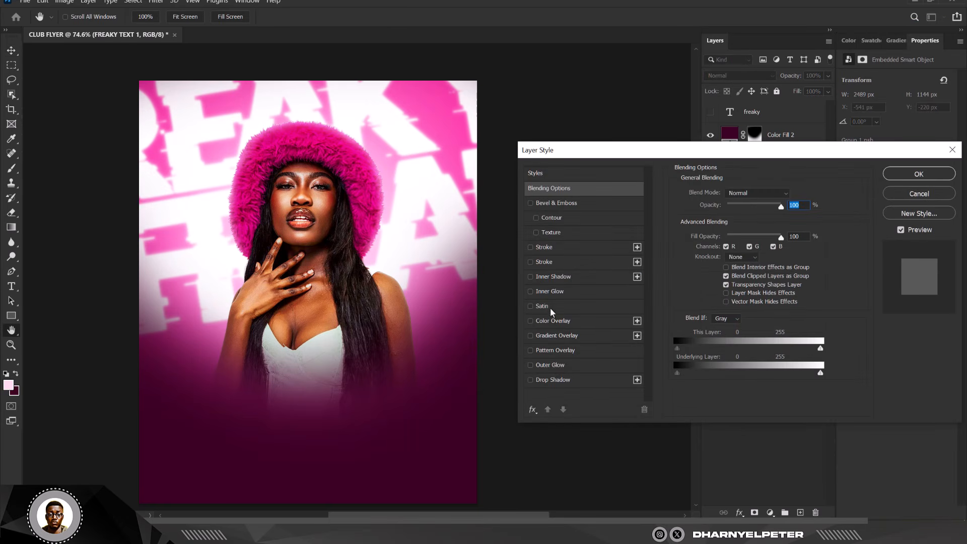
pyautogui.click(546, 364)
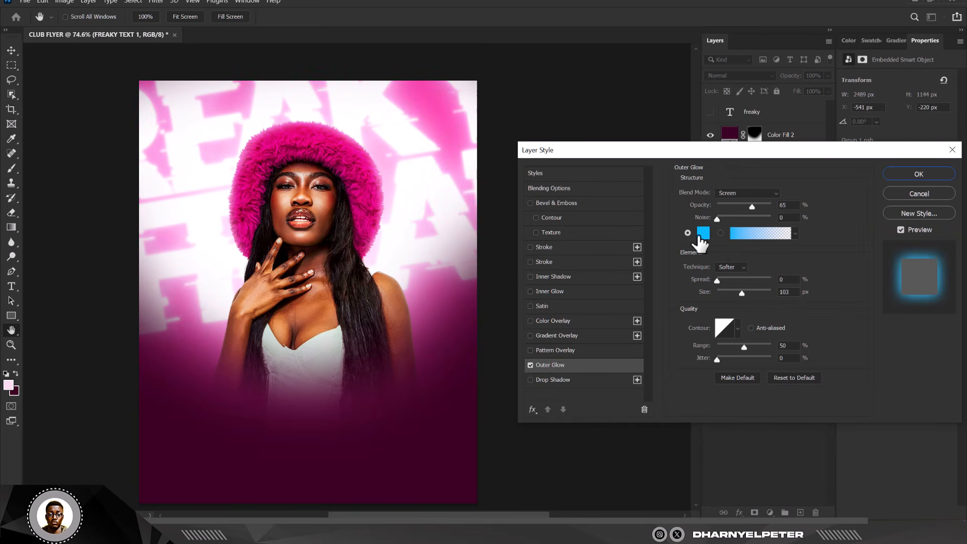
pyautogui.click(702, 234)
pyautogui.click(299, 130)
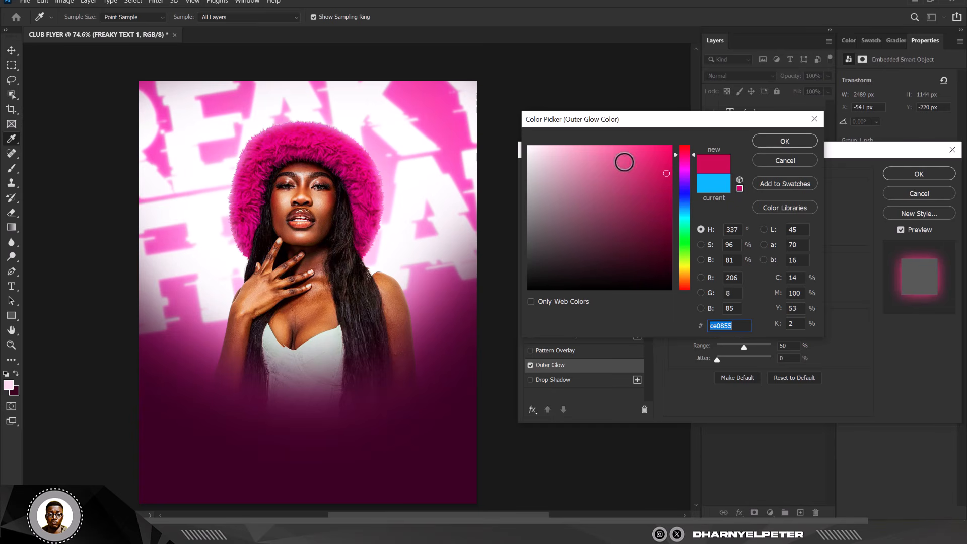
pyautogui.moveTo(623, 161); pyautogui.dragTo(622, 130)
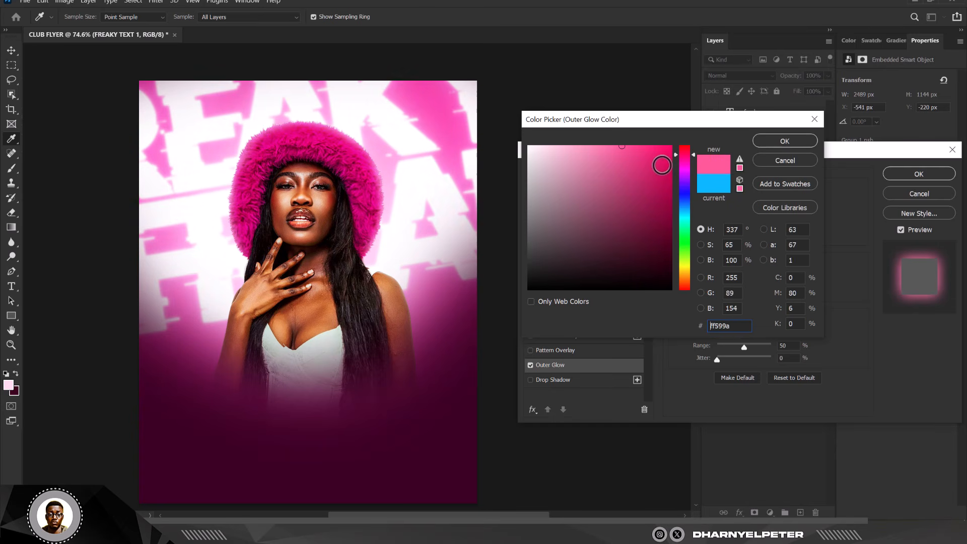
pyautogui.click(663, 166)
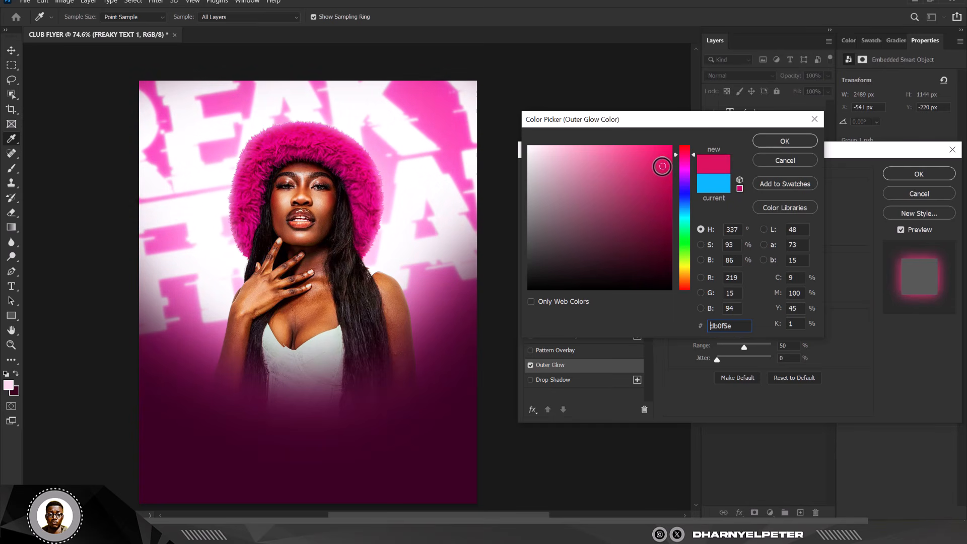
pyautogui.click(785, 141)
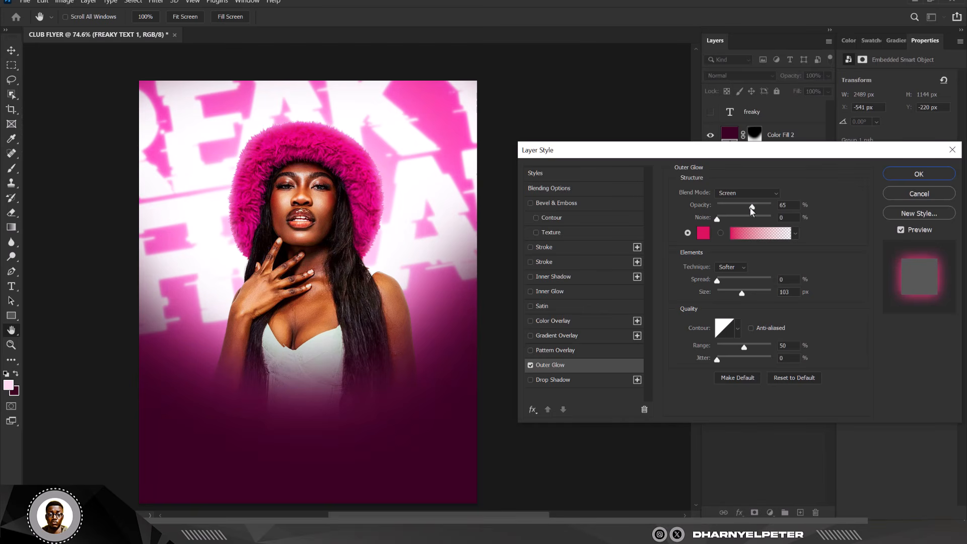
# - Raise the outer glow's opacity to 100% and increase its size, comparing FREAKY TEXT 1 with and without the glow
pyautogui.moveTo(752, 206); pyautogui.dragTo(778, 208)
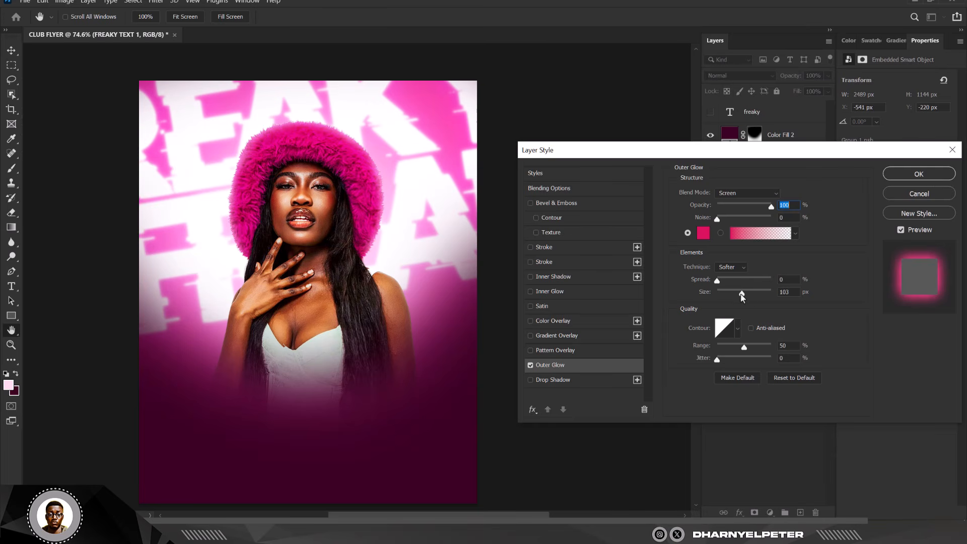
pyautogui.moveTo(742, 294)
pyautogui.mouseDown()
pyautogui.moveTo(750, 295)
pyautogui.moveTo(725, 297)
pyautogui.moveTo(758, 301)
pyautogui.mouseUp()
pyautogui.click(931, 174)
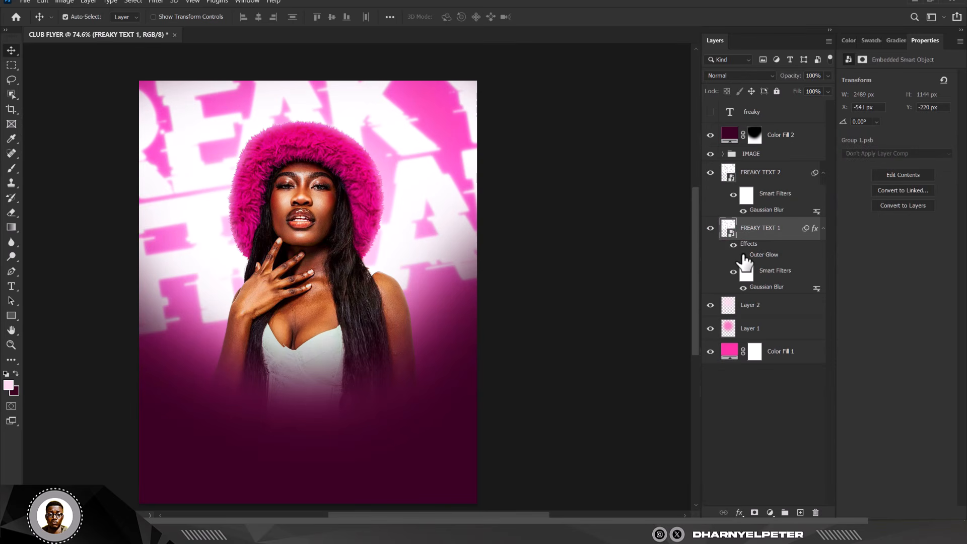
pyautogui.click(743, 256)
pyautogui.click(743, 256)
# - Show the freaky title text layer and place a duplicate of it directly beneath the original on the dark bottom area
pyautogui.click(710, 111)
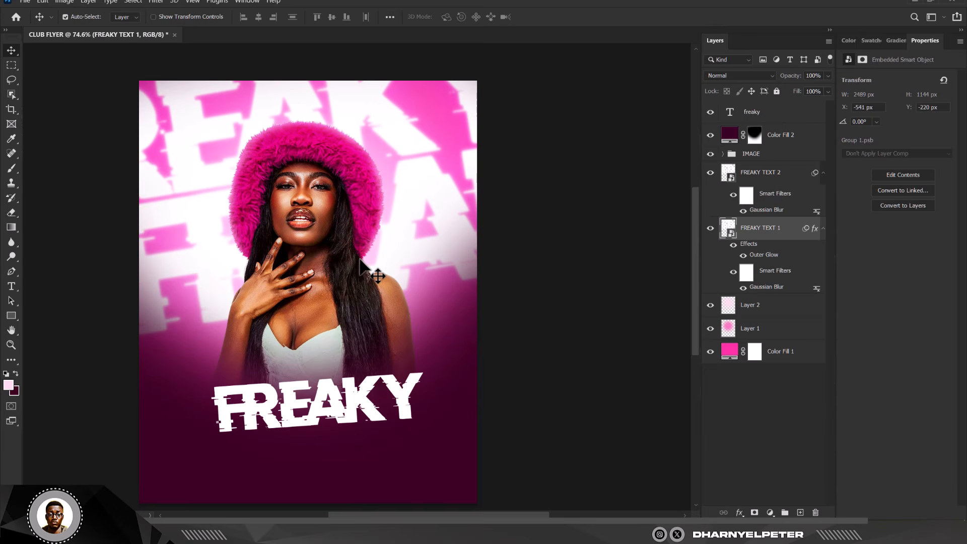
pyautogui.scroll(3, 371, 405)
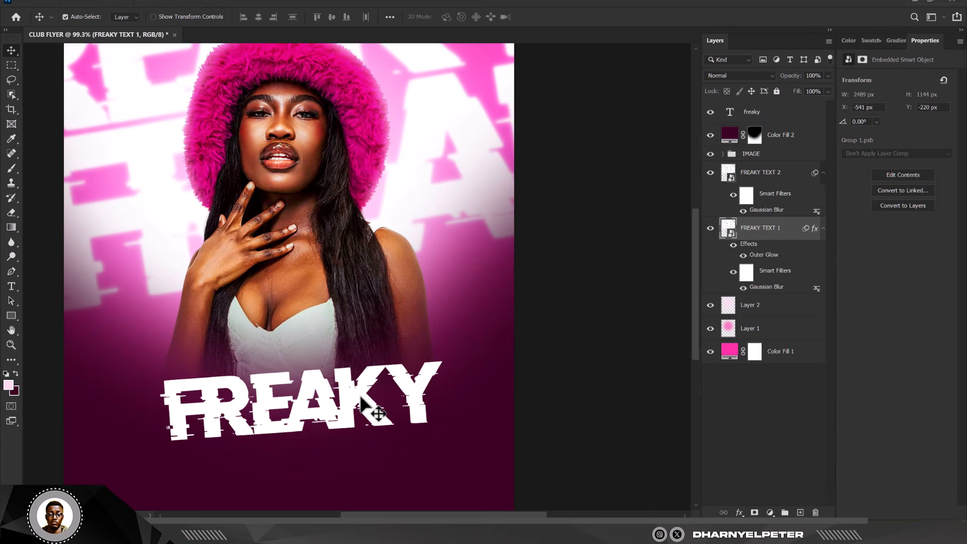
pyautogui.moveTo(365, 408); pyautogui.dragTo(356, 459)
pyautogui.scroll(-1, 359, 406)
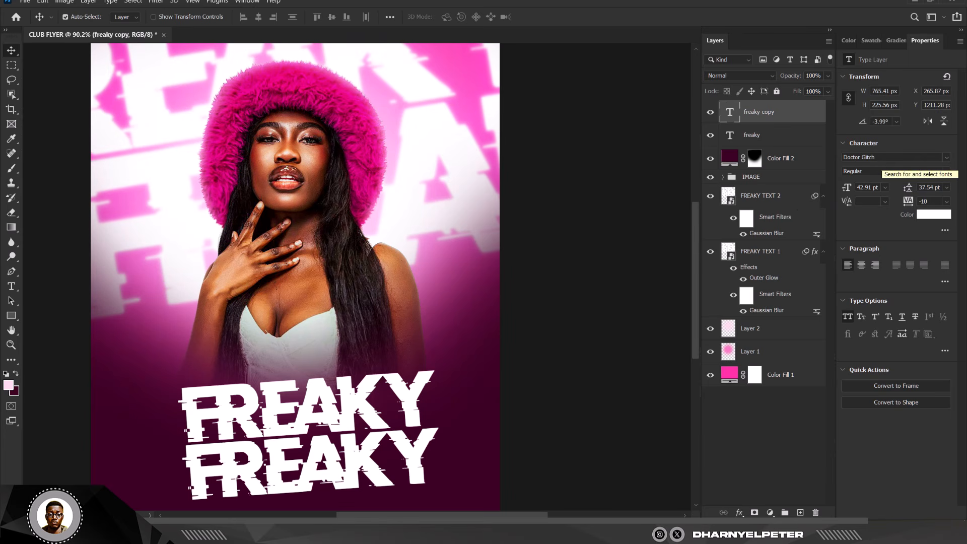
# - Change the duplicate FREAKY text's font to BankGothic Bold and scale it to about 36% beneath the start of the main title
pyautogui.click(946, 158)
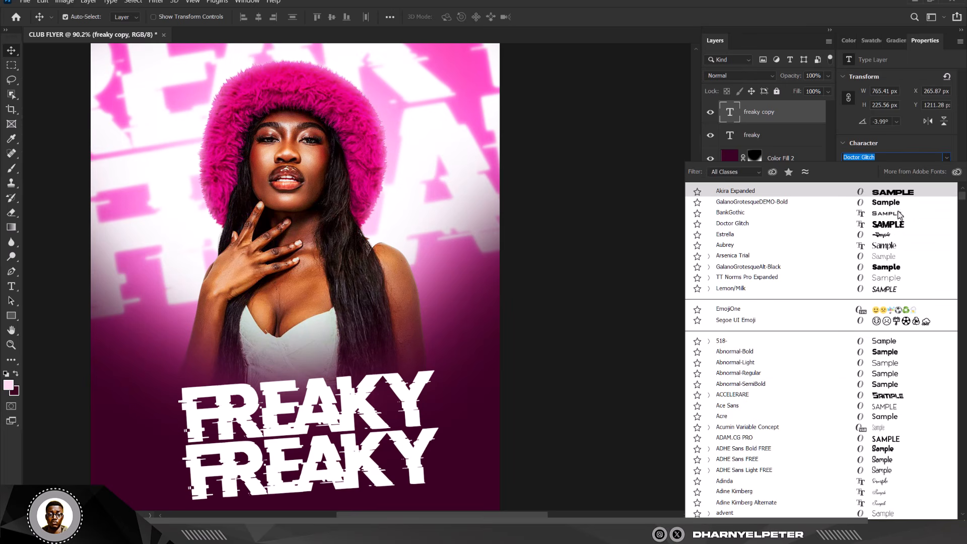
pyautogui.click(427, 479)
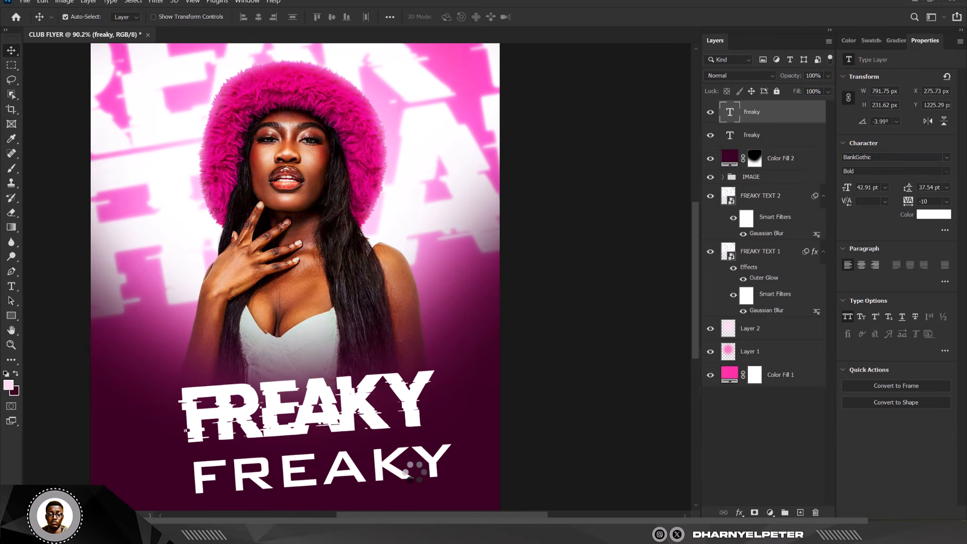
pyautogui.hotkey('ctrl', 't')
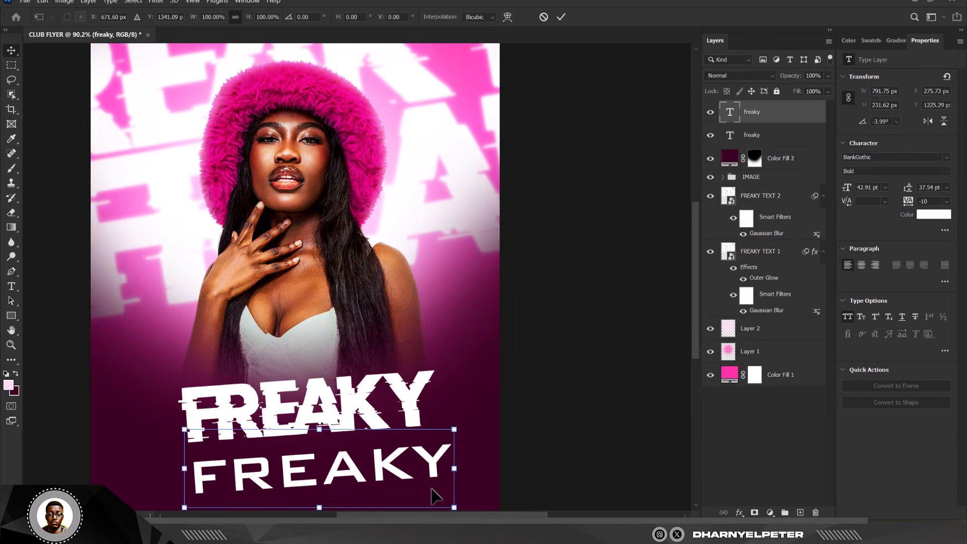
pyautogui.moveTo(450, 510); pyautogui.dragTo(266, 460)
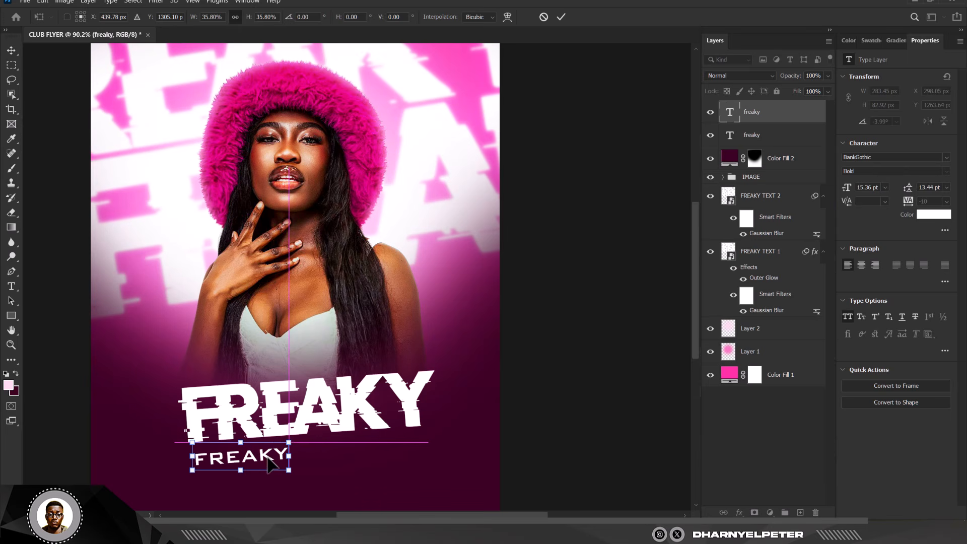
# - Keep the reduced FREAKY copy beneath the title and replace its text with WEEKEND
pyautogui.press('Return')
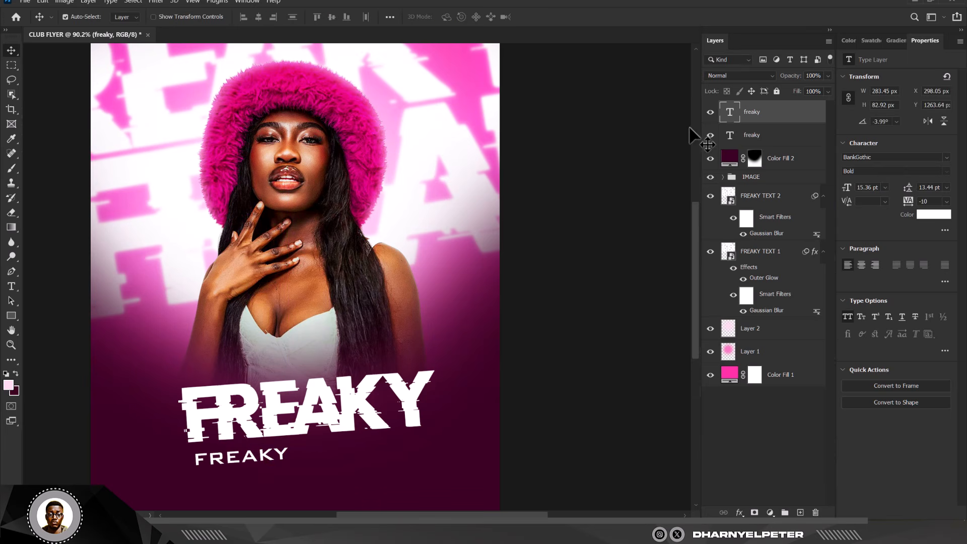
pyautogui.doubleClick(730, 112)
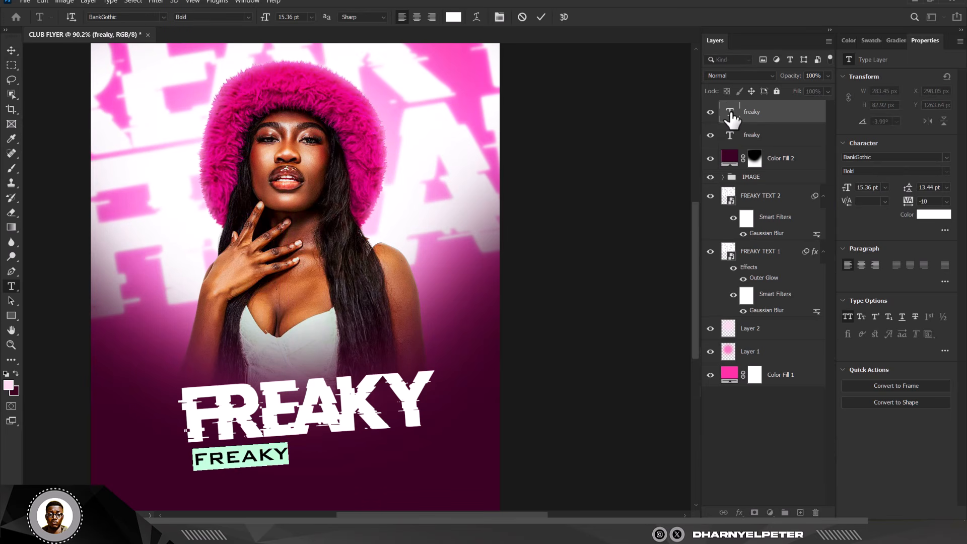
pyautogui.write('WEE')
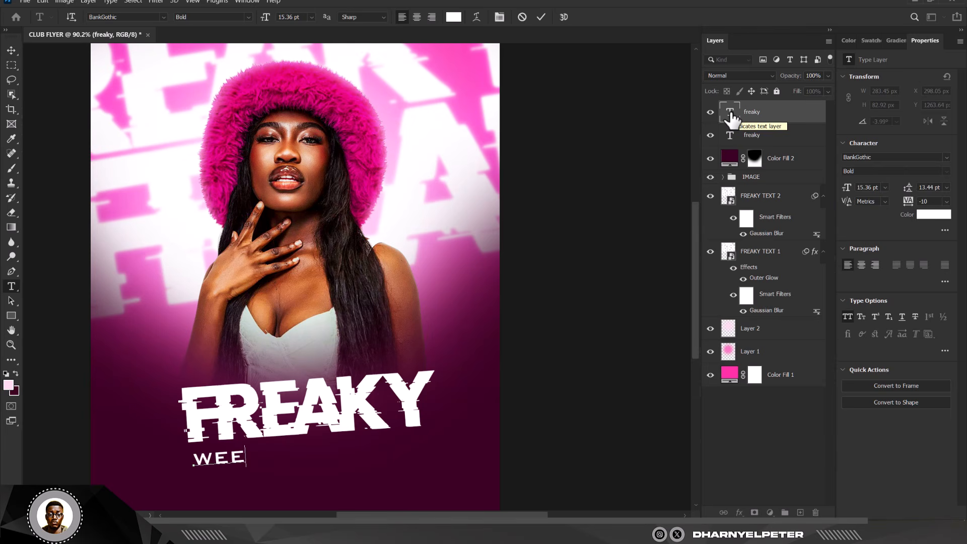
pyautogui.write('K ')
pyautogui.write('ND')
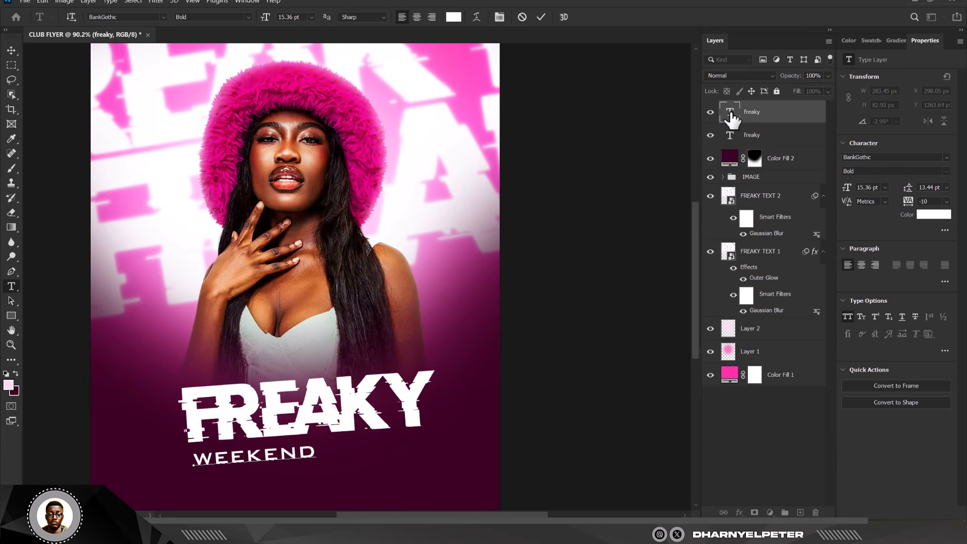
pyautogui.hotkey('ctrl', 'Return')
pyautogui.press('v')
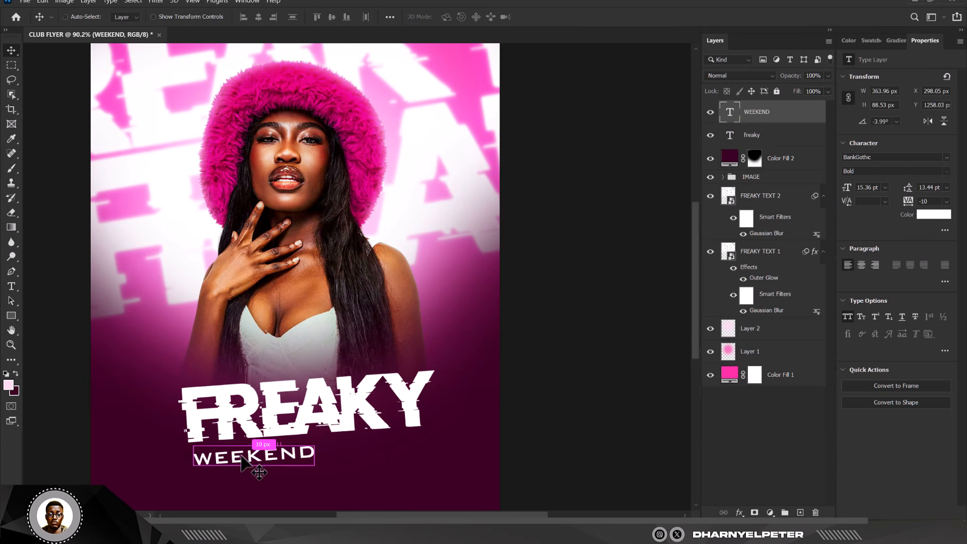
# - Scale the WEEKEND line down proportionally to 8.4 pt, keeping its start aligned under the title
pyautogui.hotkey('ctrl', 't')
pyautogui.moveTo(304, 474); pyautogui.dragTo(257, 468)
pyautogui.press('Return')
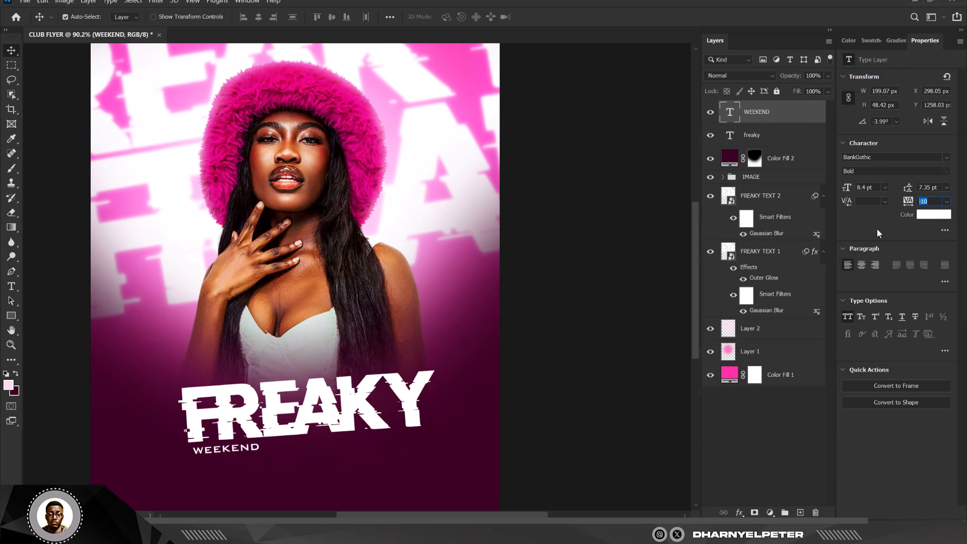
# - Set the WEEKEND tracking to 1200 and centre the word beneath the FREAKY title
pyautogui.write('1000')
pyautogui.press('Return')
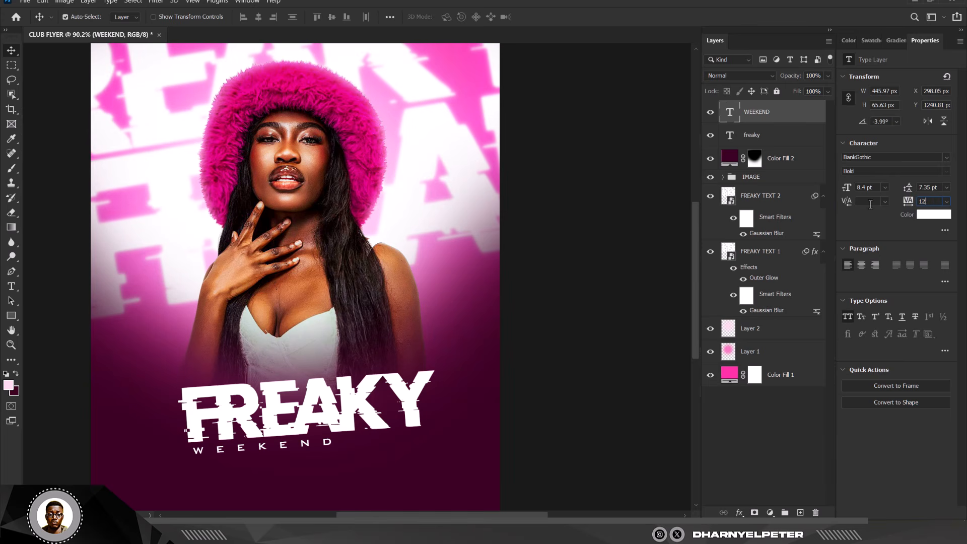
pyautogui.press('Return')
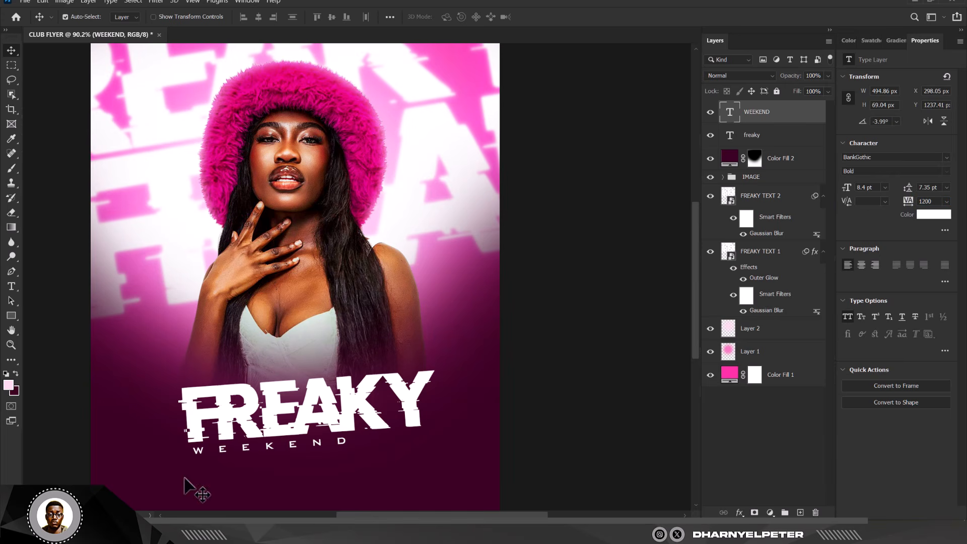
pyautogui.moveTo(291, 445); pyautogui.dragTo(327, 446)
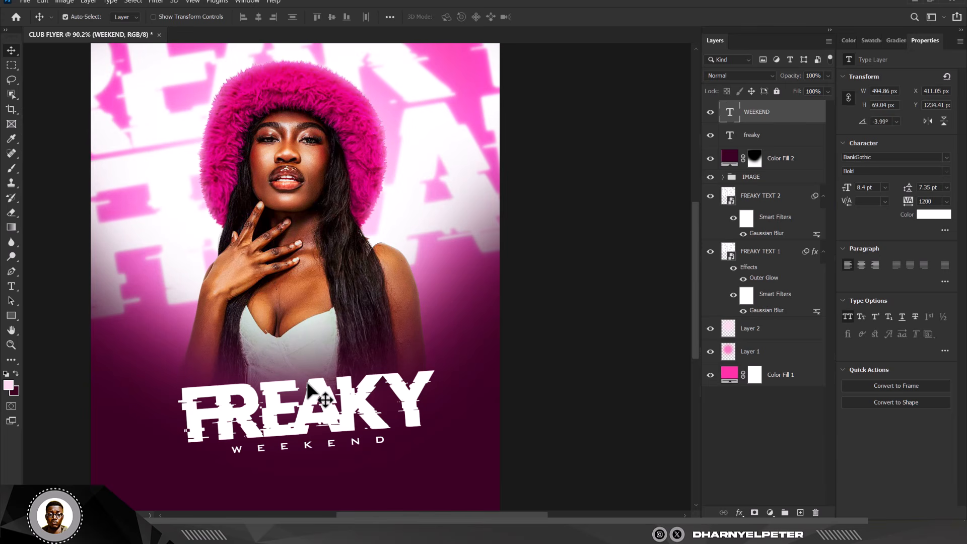
# - Nudge the IMAGE group about 10 px to the left and make WEEKEND the active layer
pyautogui.scroll(-3, 330, 403)
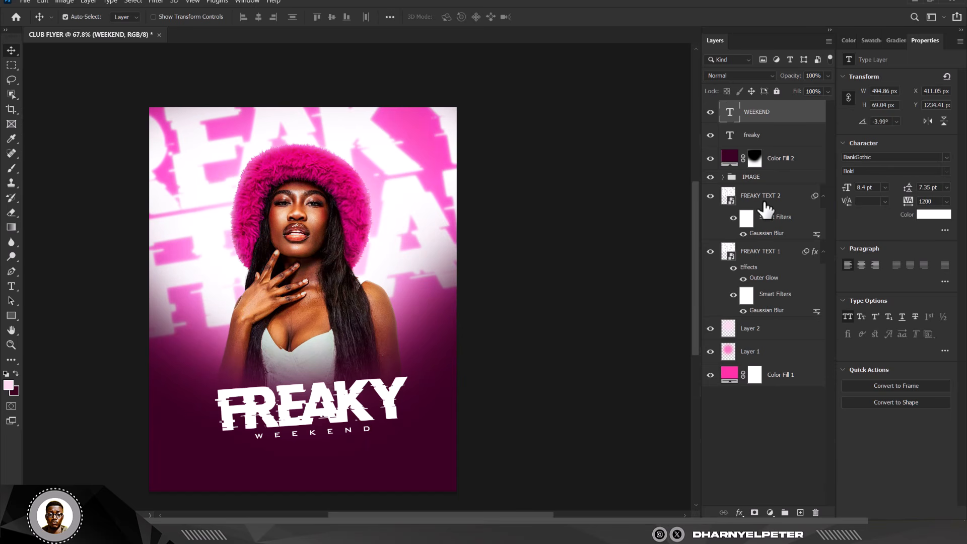
pyautogui.click(763, 179)
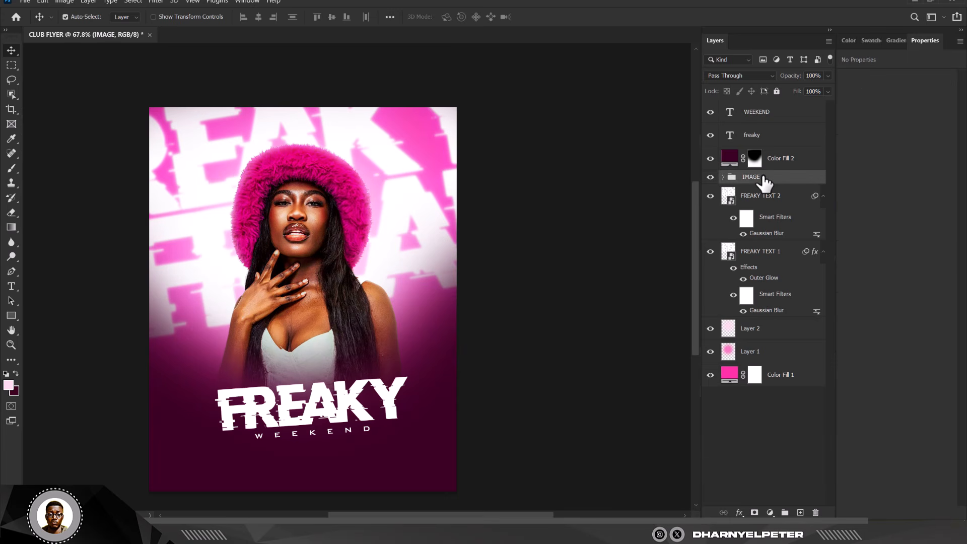
pyautogui.hotkey('shift', 'Left')
pyautogui.hotkey('shift', 'Right')
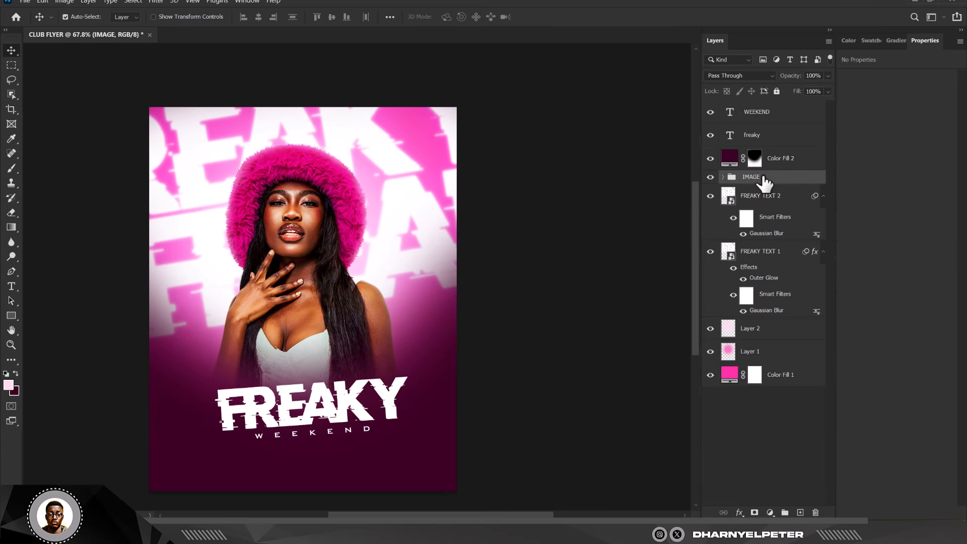
pyautogui.hotkey('shift', 'Left')
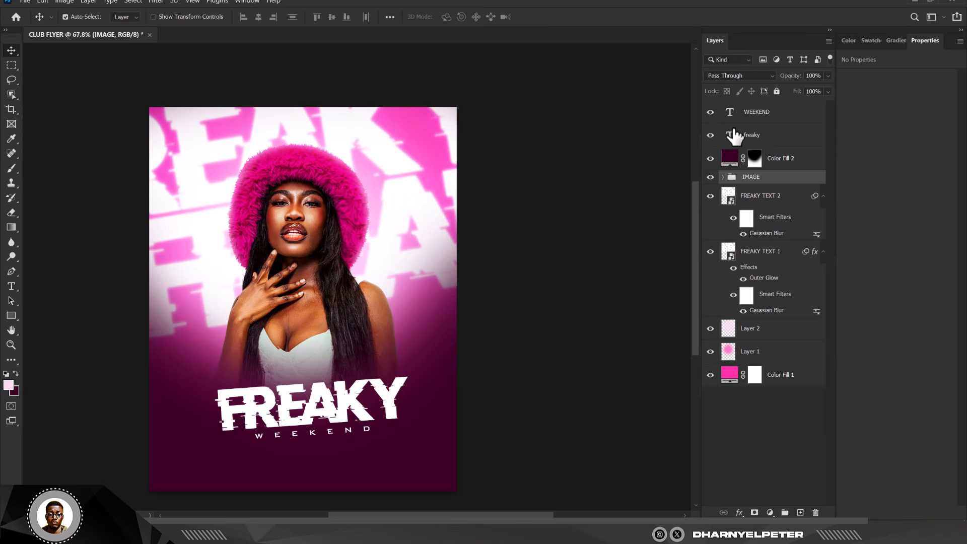
pyautogui.click(759, 112)
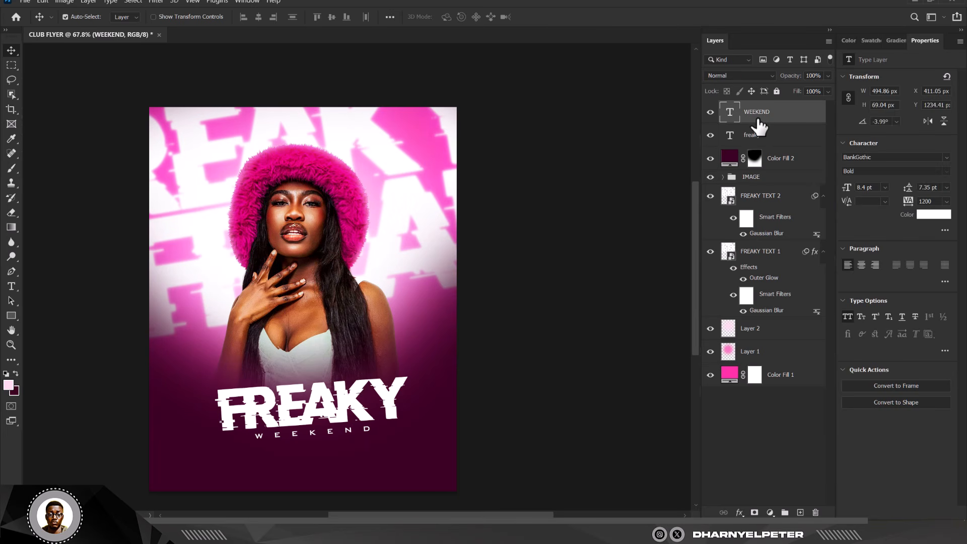
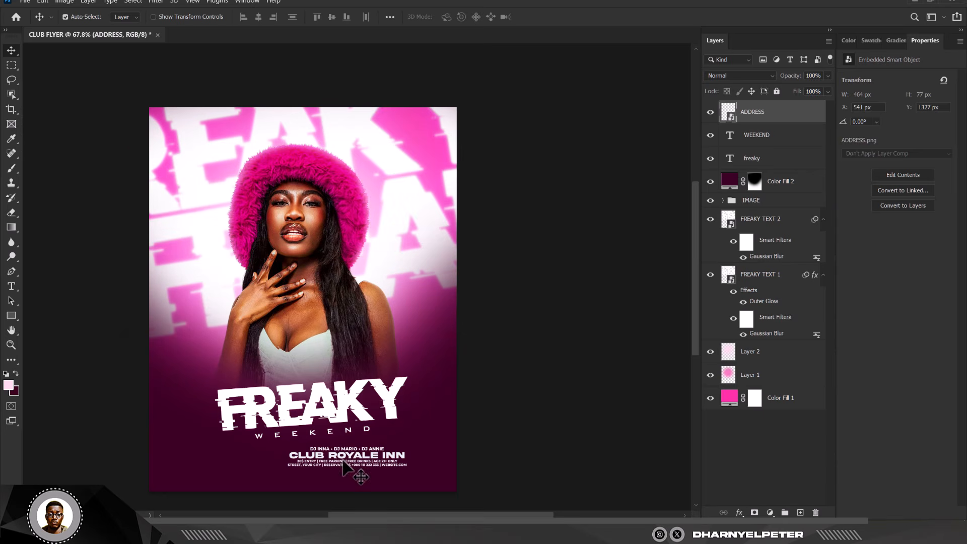
pyautogui.scroll(3, 342, 460)
pyautogui.moveTo(363, 449); pyautogui.dragTo(335, 453)
pyautogui.hotkey('ctrl', 'z')
pyautogui.click(387, 462)
pyautogui.scroll(-1, 505, 203)
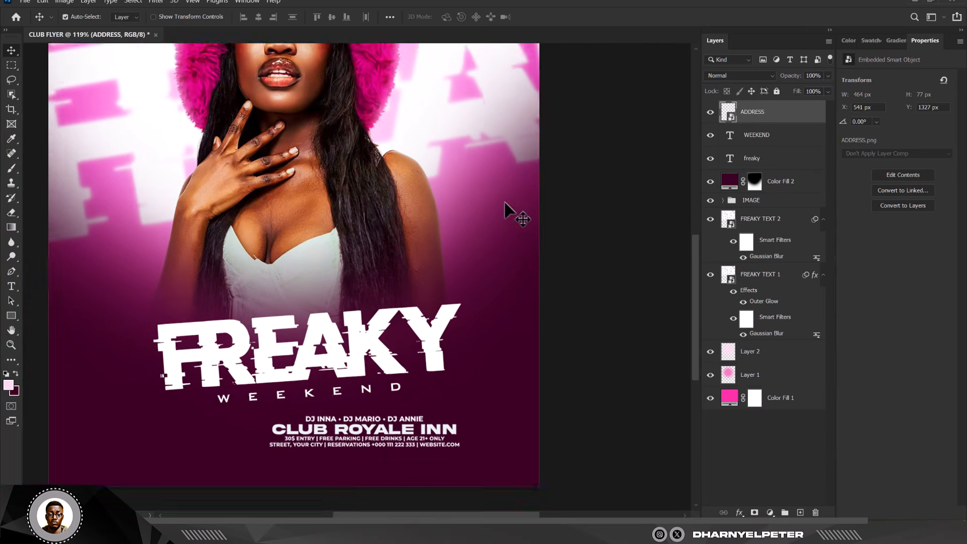
pyautogui.scroll(-2, 504, 203)
pyautogui.scroll(3, 443, 380)
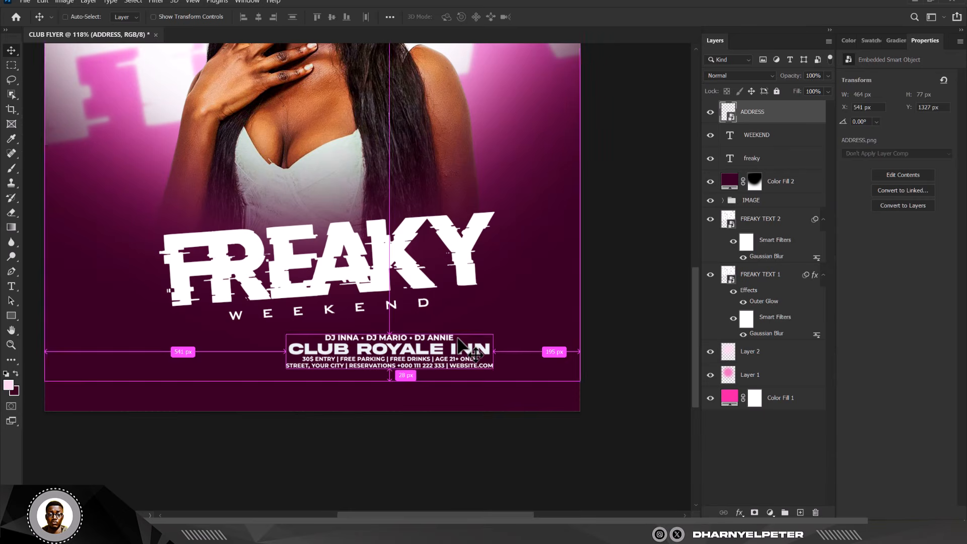
# - Rotate the ADDRESS block to -3.83° and centre it beneath WEEKEND
pyautogui.hotkey('ctrl', 't')
pyautogui.scroll(-2, 456, 327)
pyautogui.moveTo(566, 369); pyautogui.dragTo(563, 346)
pyautogui.moveTo(411, 354); pyautogui.dragTo(371, 350)
pyautogui.press('Return')
pyautogui.scroll(-5, 385, 348)
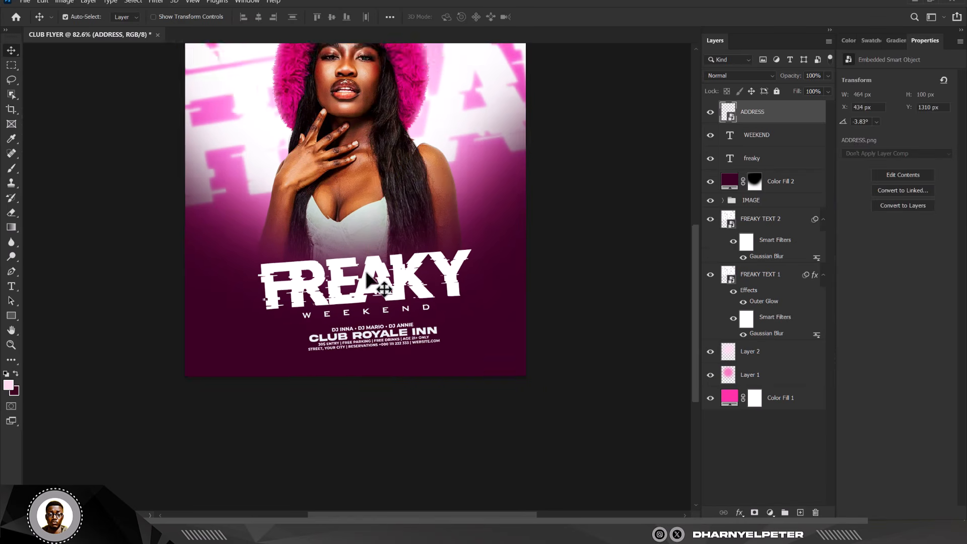
# - Scale the ADDRESS block up to about 79.72% and move it up closer to WEEKEND
pyautogui.scroll(4, 386, 335)
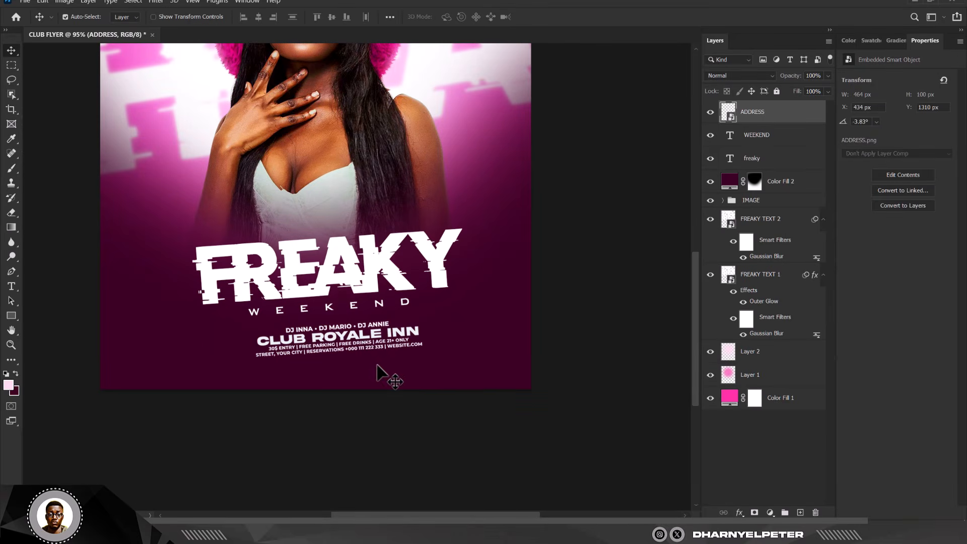
pyautogui.hotkey('ctrl', 't')
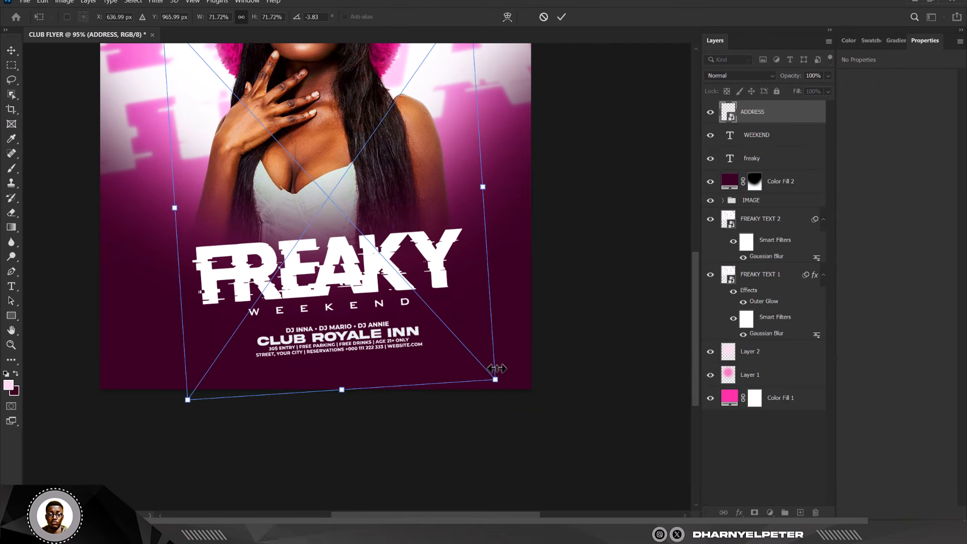
pyautogui.moveTo(494, 379); pyautogui.dragTo(518, 394)
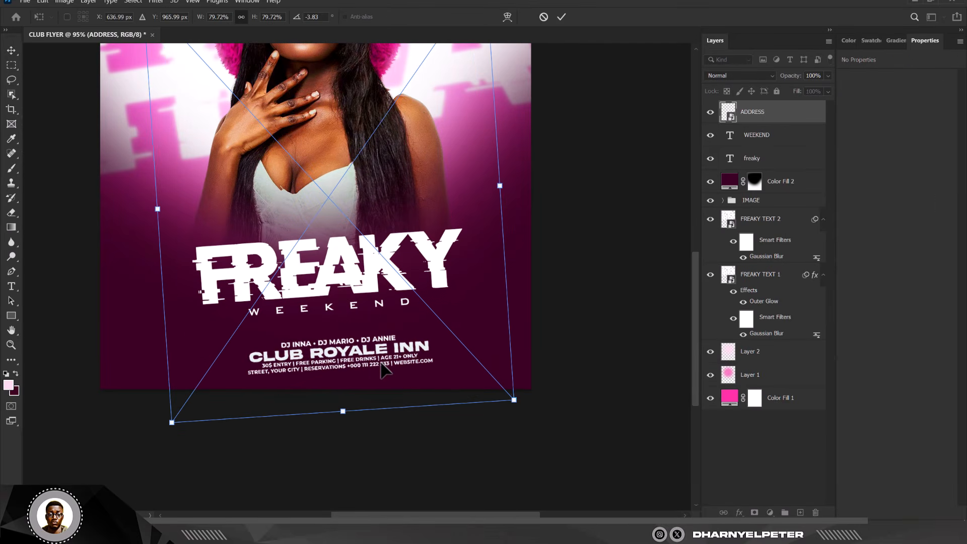
pyautogui.moveTo(381, 363); pyautogui.dragTo(381, 353)
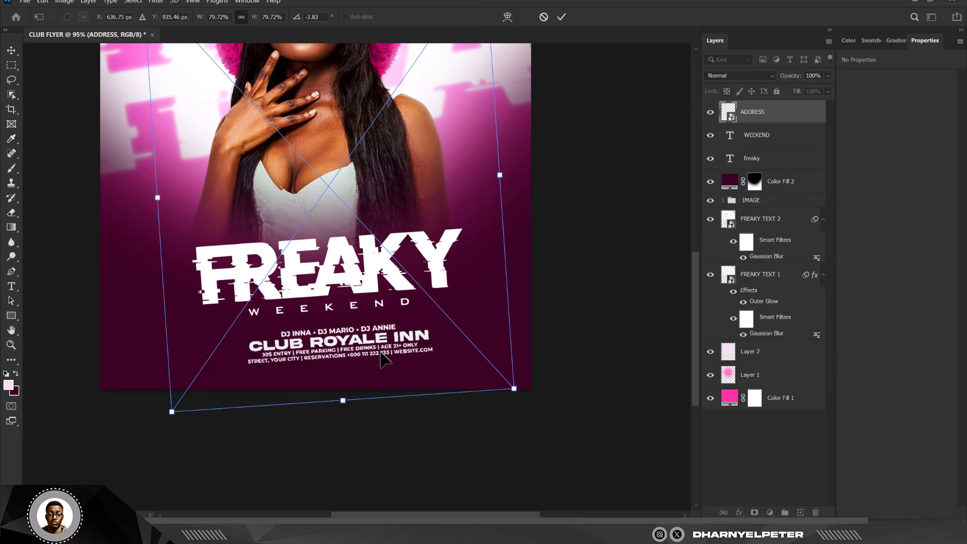
pyautogui.press('Return')
# - Nudge the ADDRESS block 15 px up and 6 px to the left
pyautogui.scroll(-7, 380, 314)
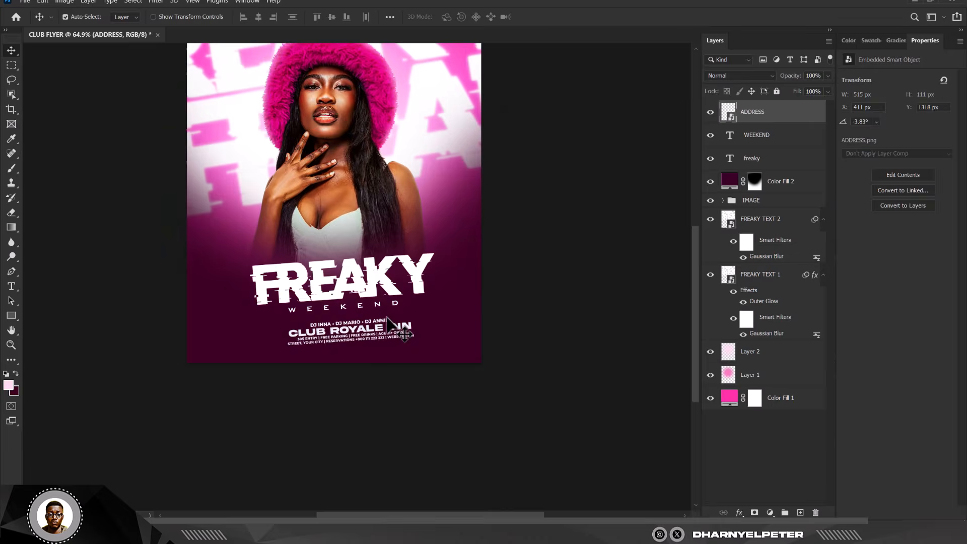
pyautogui.press('Up')
pyautogui.press('Up')
pyautogui.press('Up')
pyautogui.press('Up')
pyautogui.press('Up')
pyautogui.press('Up')
pyautogui.press('Up')
pyautogui.press('Up')
pyautogui.press('Up')
pyautogui.press('Up')
pyautogui.press('Up')
pyautogui.press('Up')
pyautogui.press('Up')
pyautogui.press('Up')
pyautogui.press('Up')
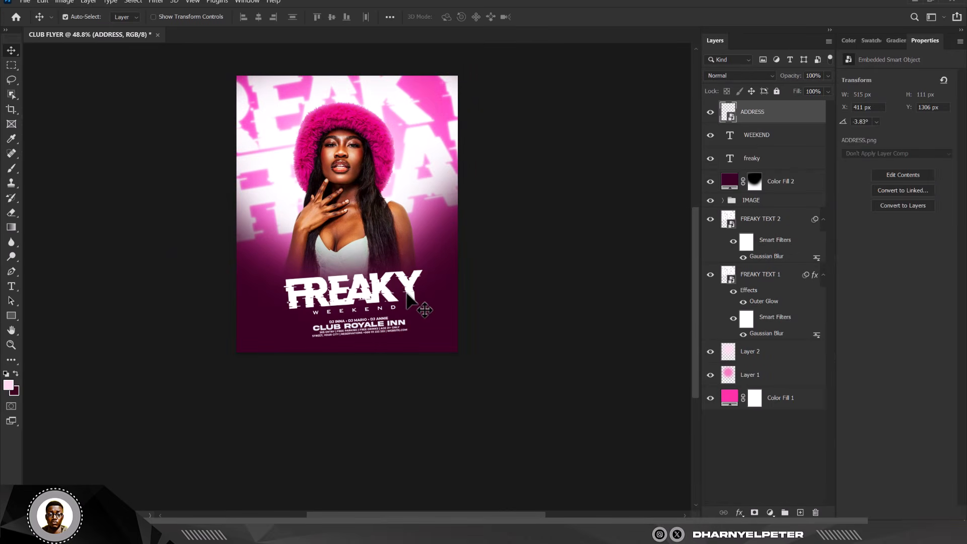
pyautogui.press('Left')
pyautogui.press('Left')
pyautogui.press('Left')
pyautogui.press('Left')
pyautogui.press('Left')
pyautogui.press('Left')
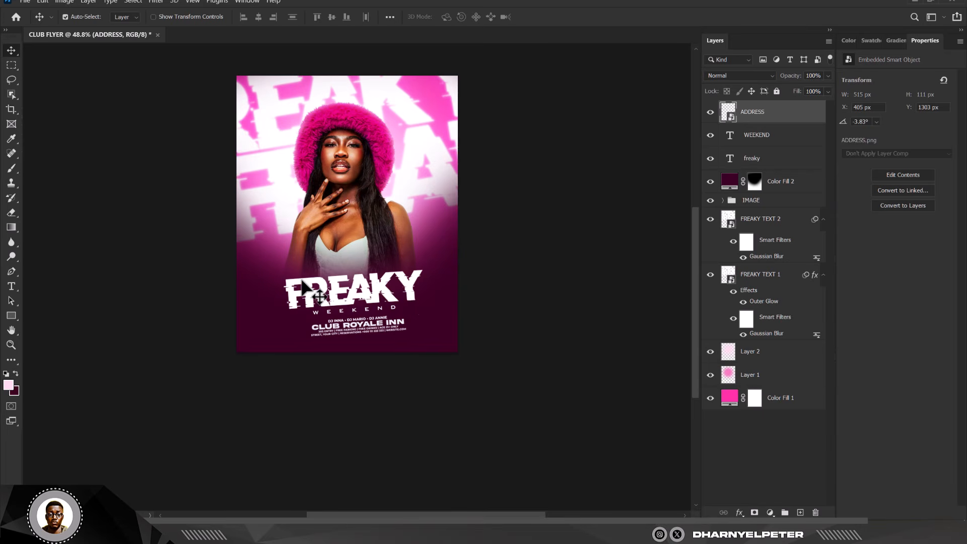
# - Scale the WEEKEND and freaky text layers together to about 113.34%, rotate them -1.06° and shift them slightly up
pyautogui.scroll(-2, 431, 341)
pyautogui.scroll(4, 403, 319)
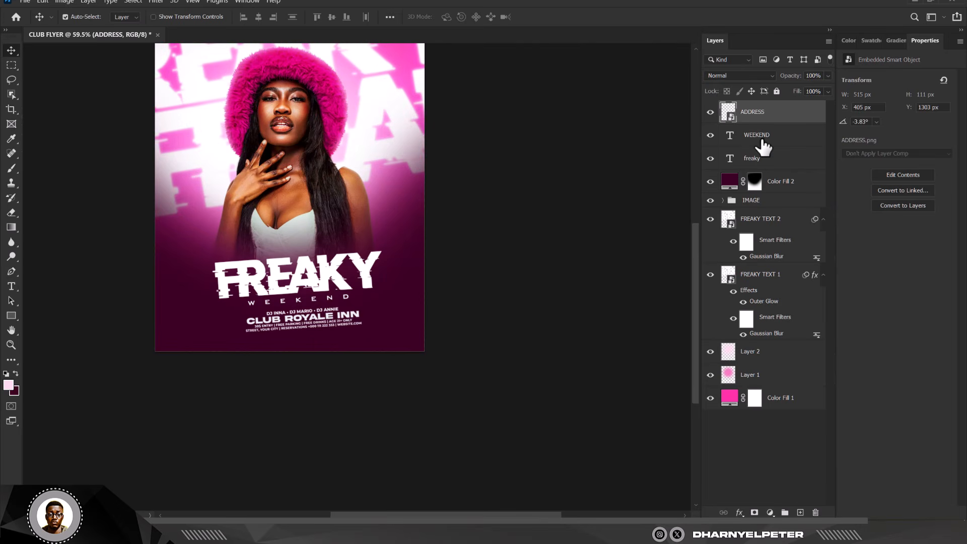
pyautogui.click(762, 142)
pyautogui.keyDown('ctrl'); pyautogui.click(763, 160); pyautogui.keyUp('ctrl')
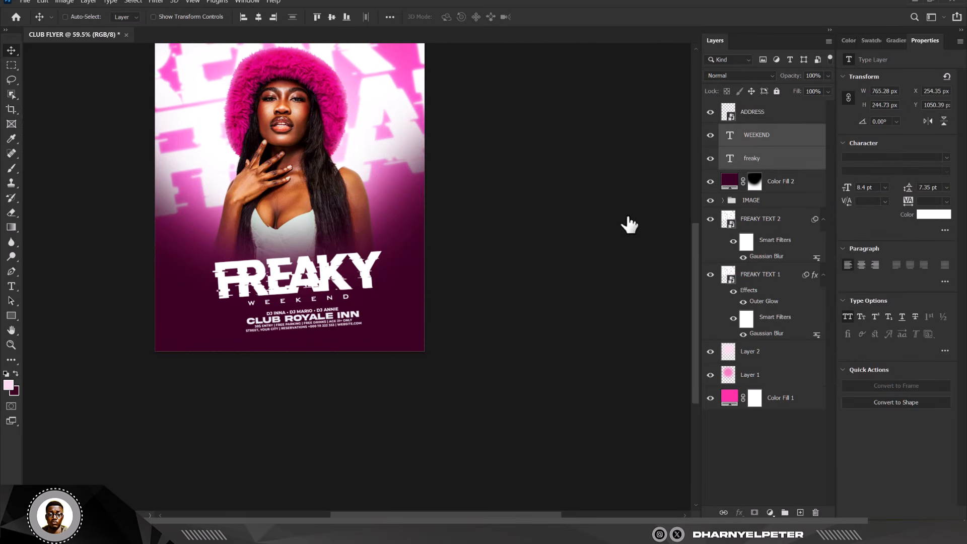
pyautogui.hotkey('ctrl', 't')
pyautogui.scroll(2, 392, 257)
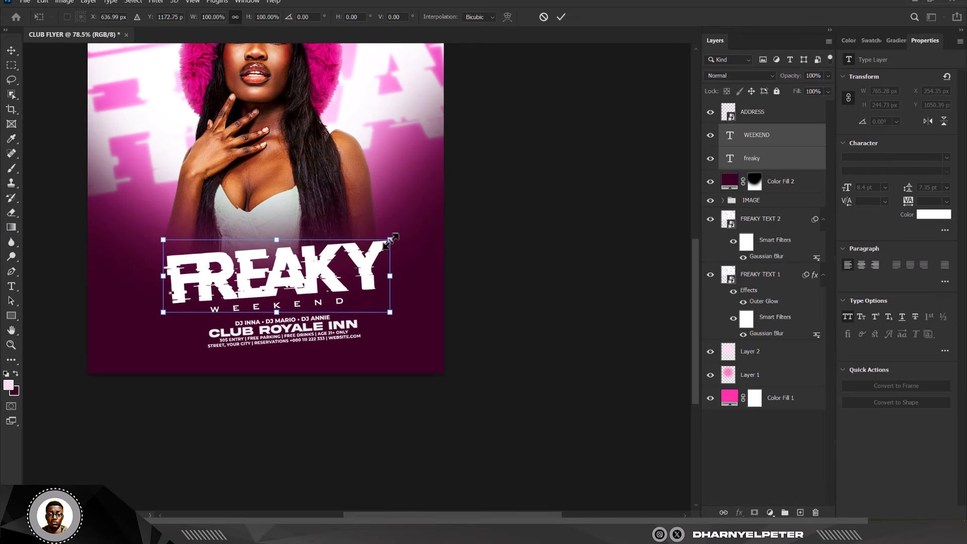
pyautogui.moveTo(391, 241); pyautogui.dragTo(406, 232)
pyautogui.moveTo(429, 325); pyautogui.dragTo(428, 321)
pyautogui.moveTo(330, 285); pyautogui.dragTo(329, 278)
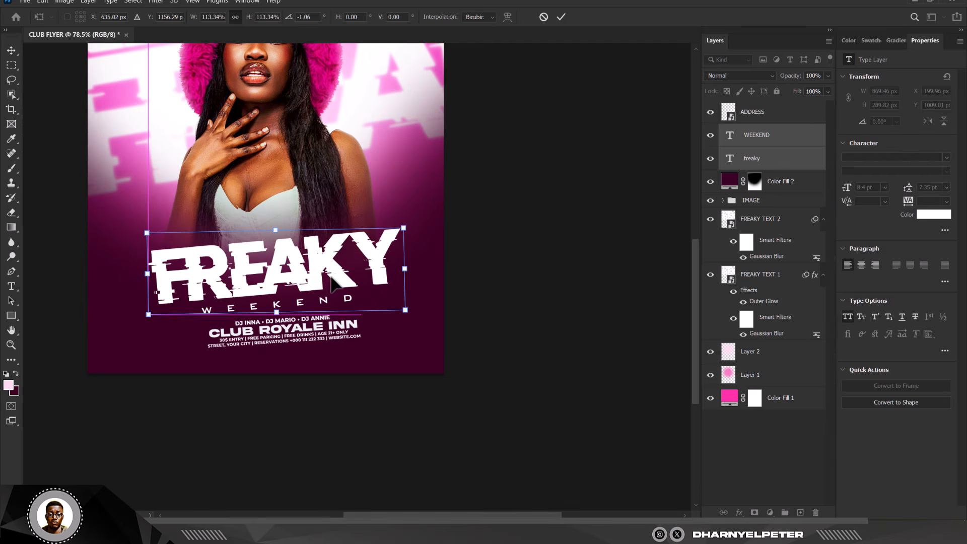
pyautogui.press('Return')
pyautogui.scroll(-5, 332, 244)
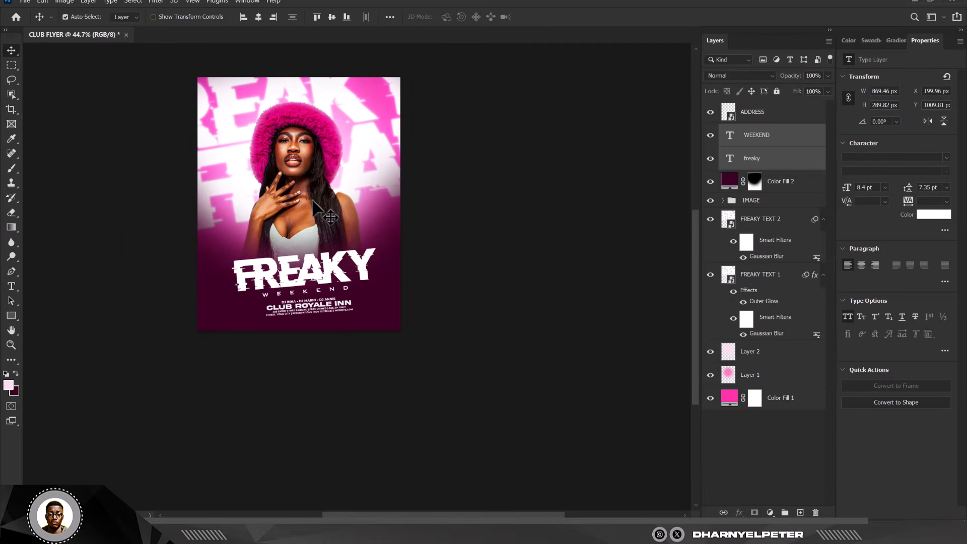
# - With the ADDRESS layer selected, set the Pen tool's shape stroke to 0 px and its fill to #3d0025 sampled from the dark lower background
pyautogui.scroll(5, 336, 173)
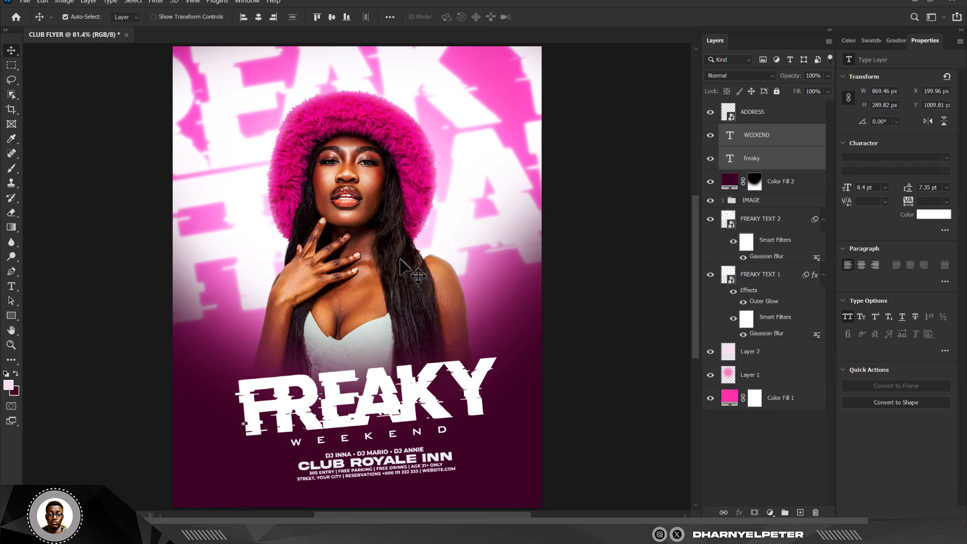
pyautogui.click(783, 118)
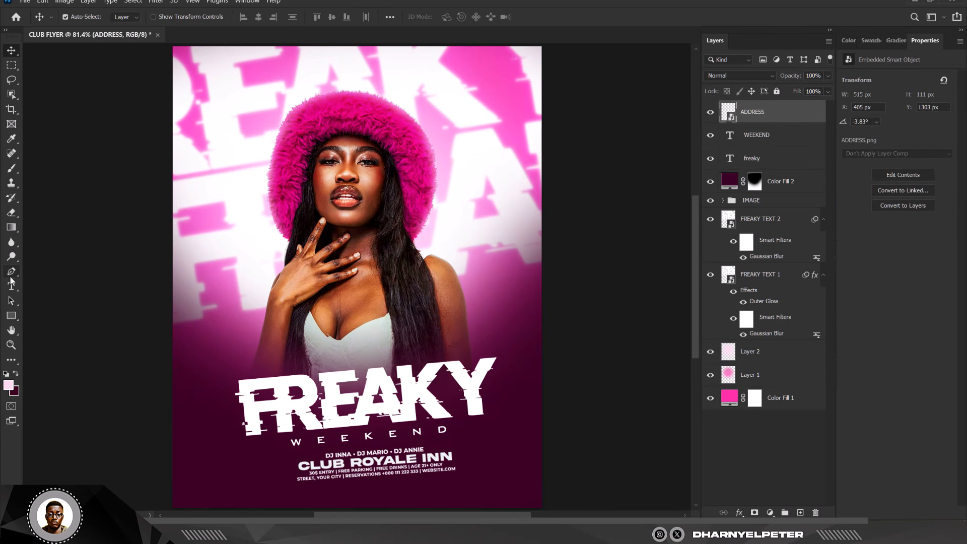
pyautogui.press('p')
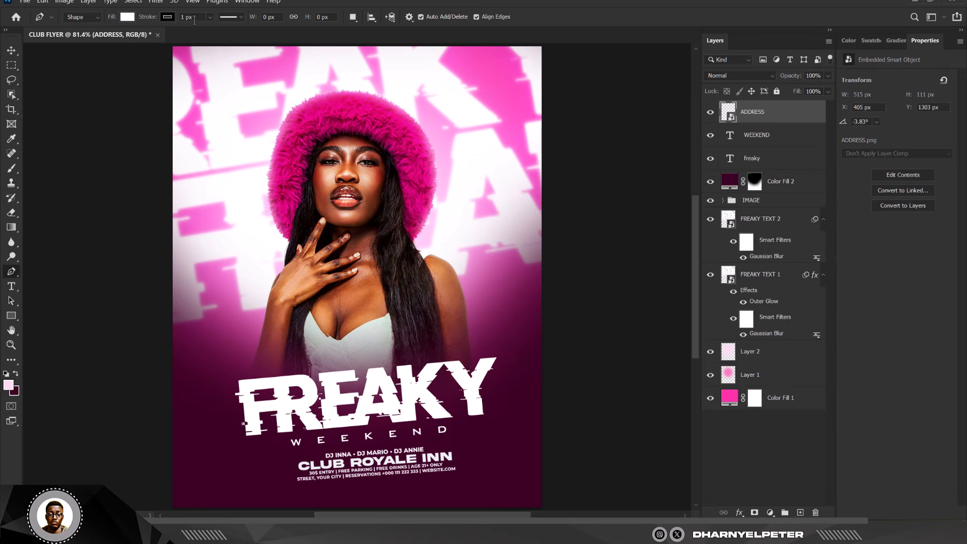
pyautogui.click(209, 18)
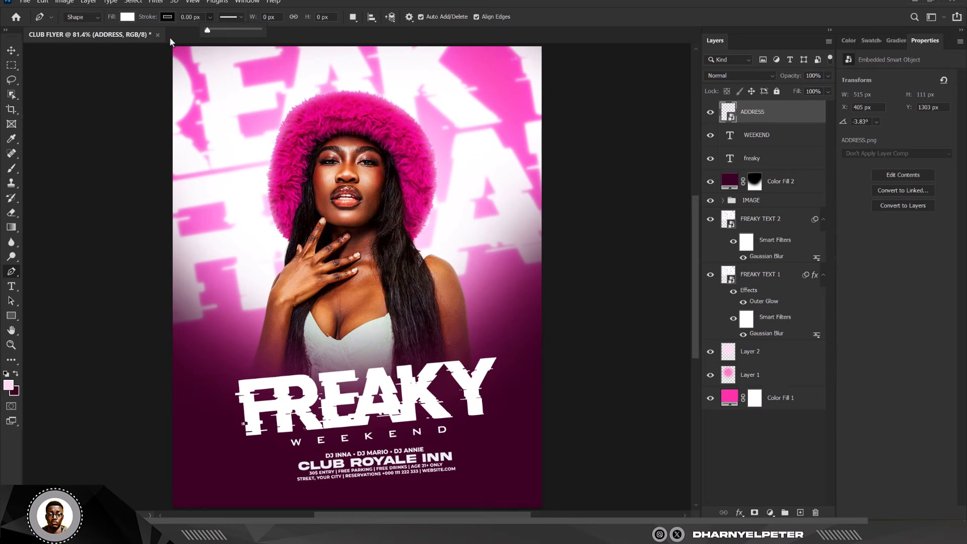
pyautogui.click(129, 18)
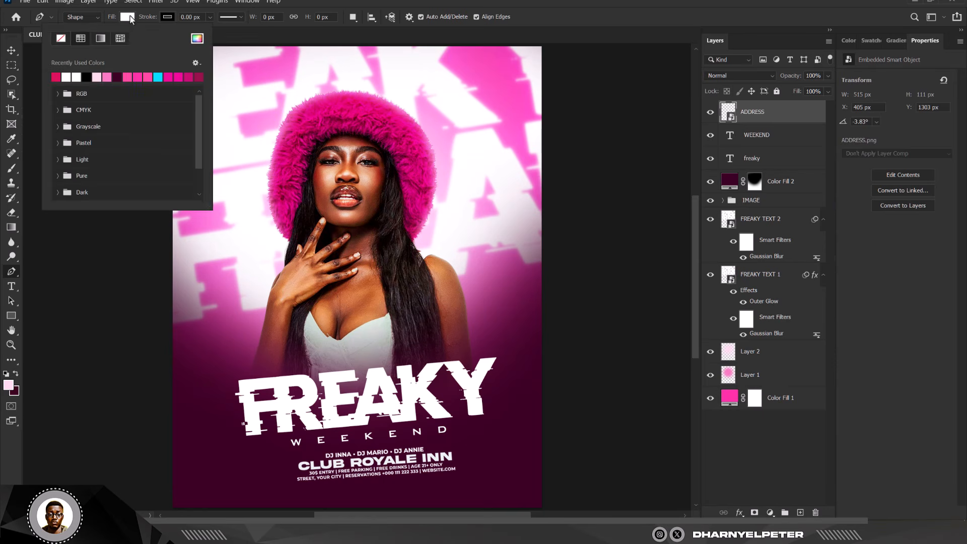
pyautogui.click(197, 40)
pyautogui.click(238, 469)
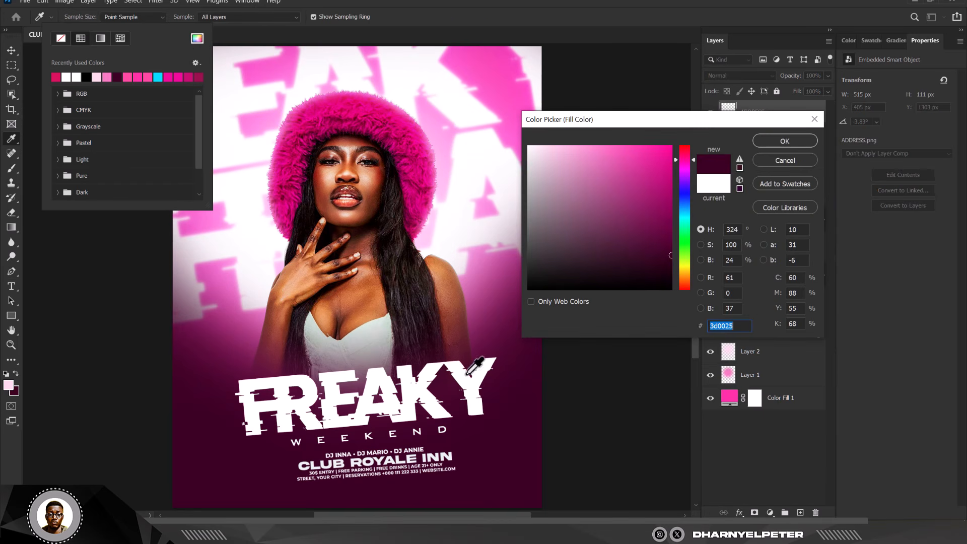
pyautogui.click(787, 142)
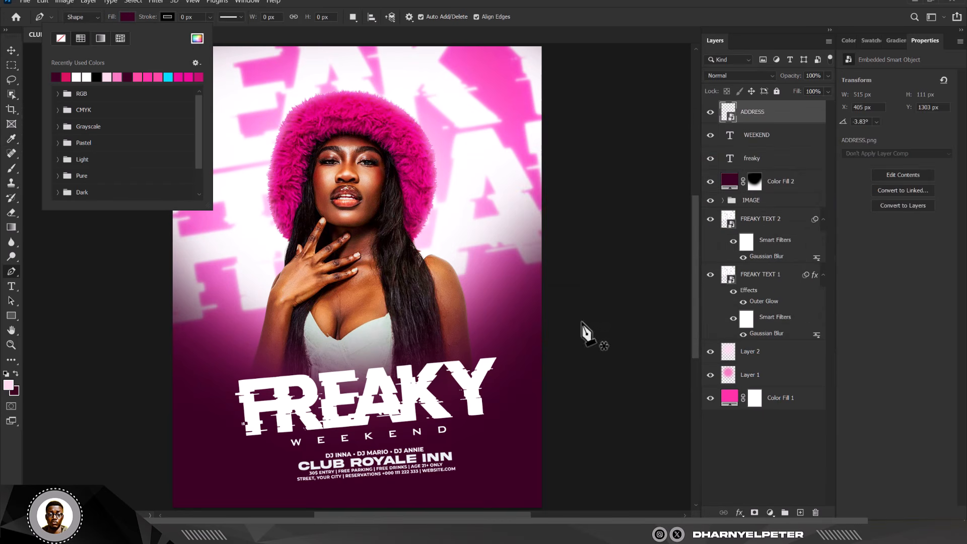
pyautogui.click(805, 115)
# - Draw a closed, tilted four-cornered panel about 164 × 233 px beside the model, above her shoulder, with the Pen tool
pyautogui.scroll(1, 473, 242)
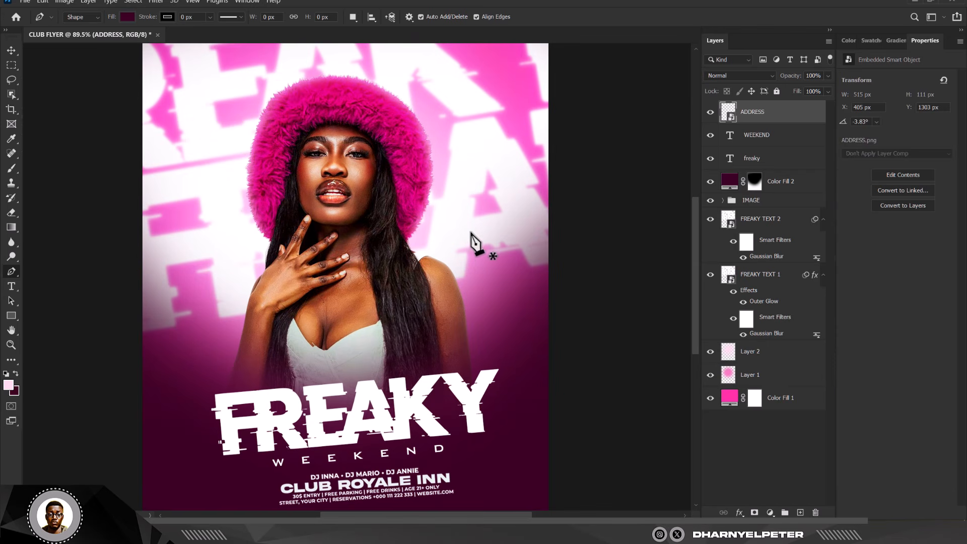
pyautogui.click(470, 218)
pyautogui.click(477, 287)
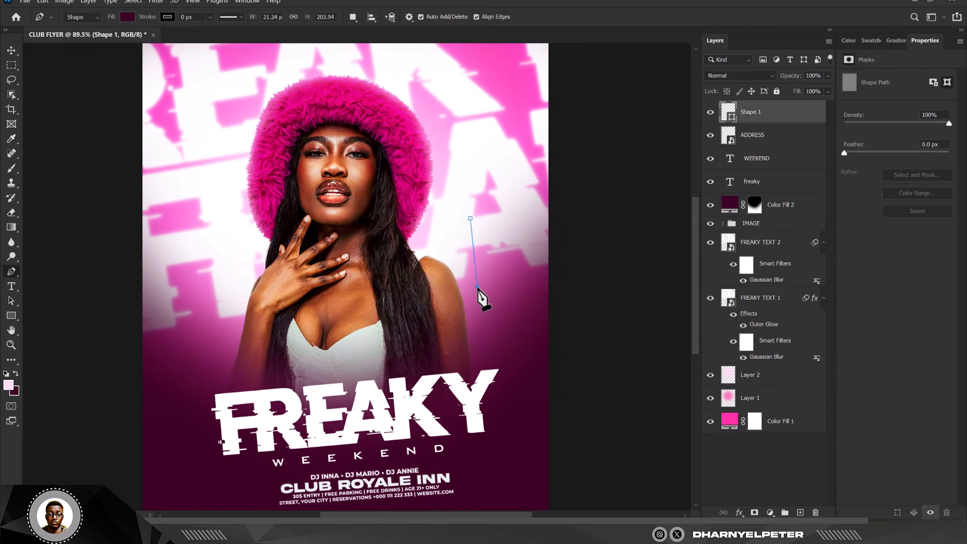
pyautogui.click(525, 277)
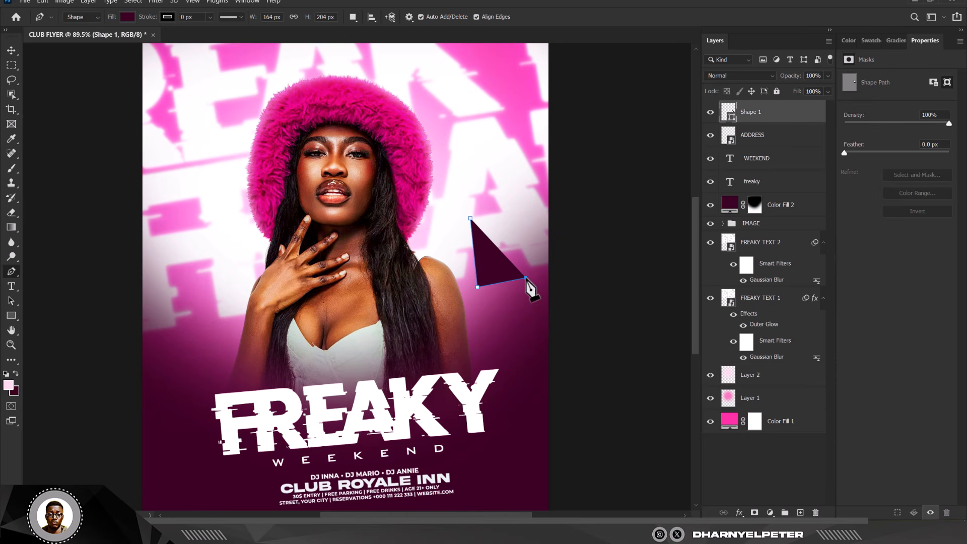
pyautogui.click(523, 212)
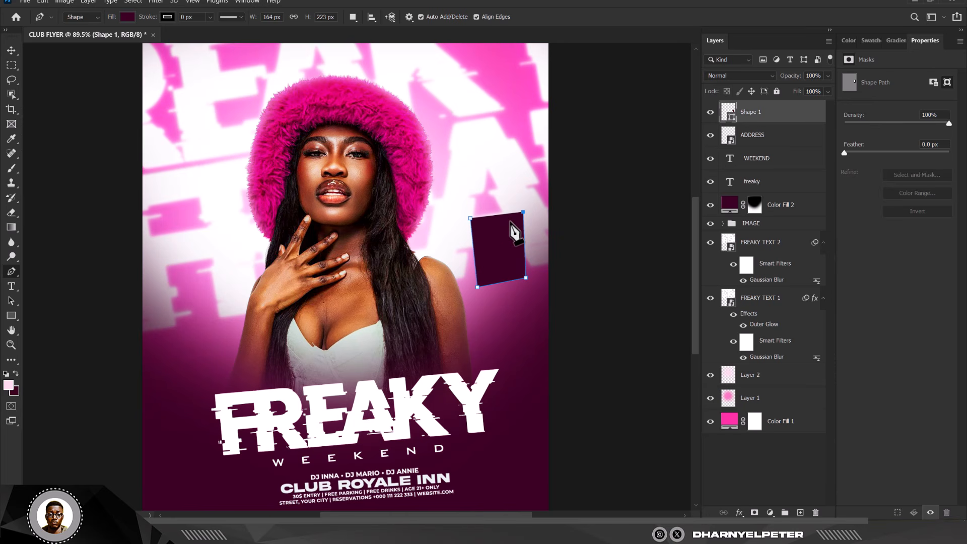
pyautogui.hotkey('ctrl', 'z')
pyautogui.scroll(5, 529, 231)
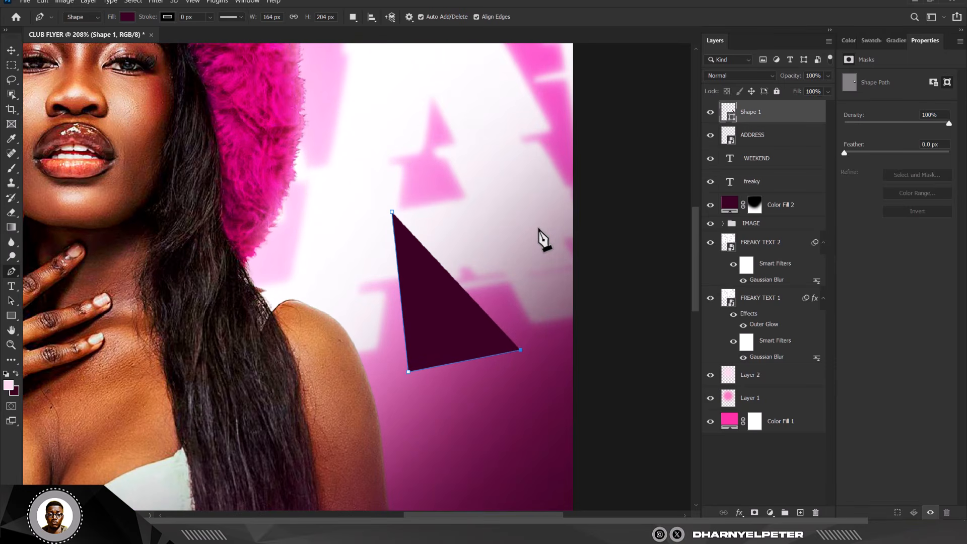
pyautogui.click(505, 189)
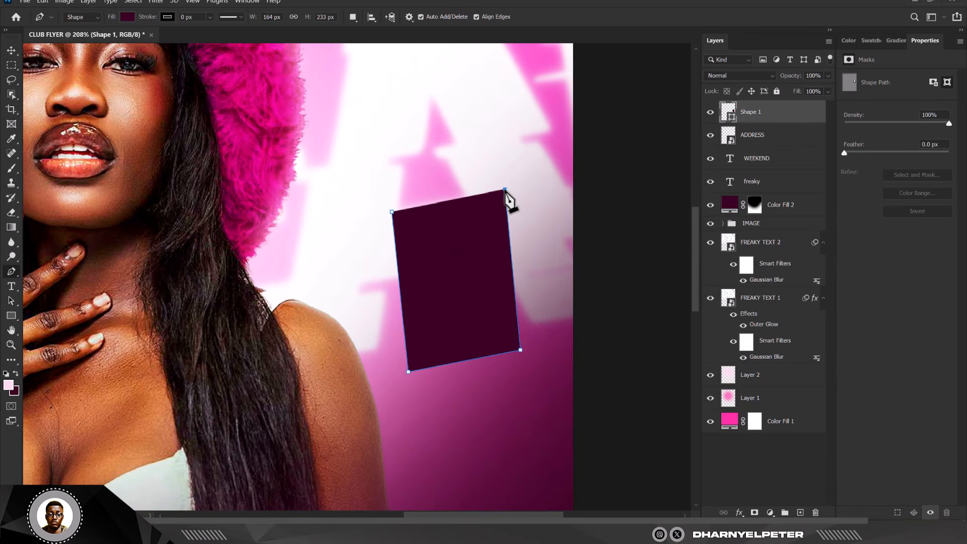
pyautogui.click(392, 212)
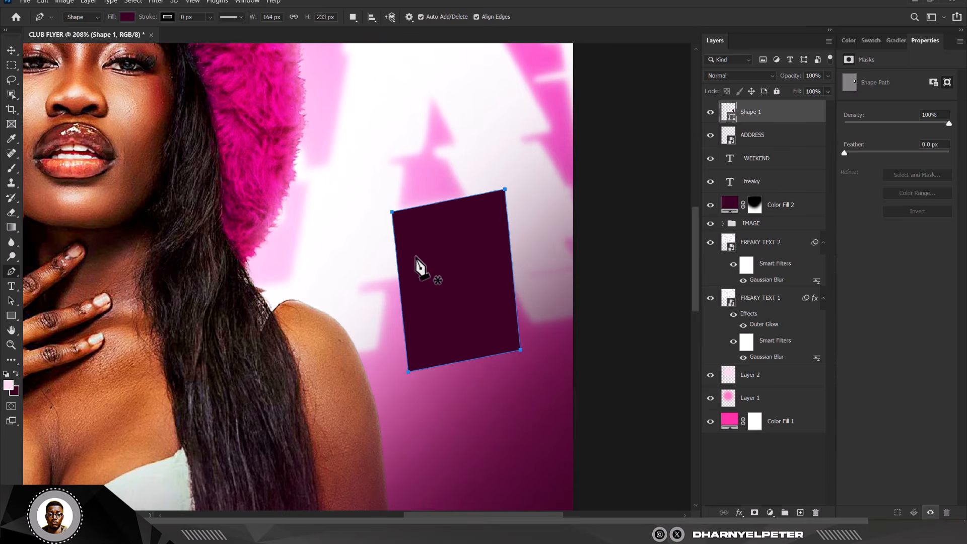
# - Try to adjust the dark panel's position beside the model with the Move tool
pyautogui.scroll(-7, 421, 257)
pyautogui.scroll(7, 410, 246)
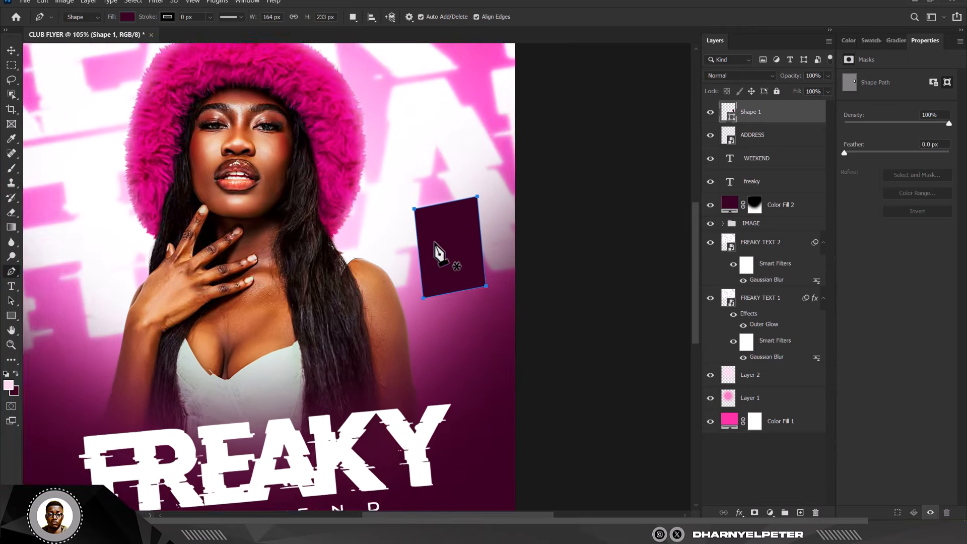
pyautogui.click(11, 50)
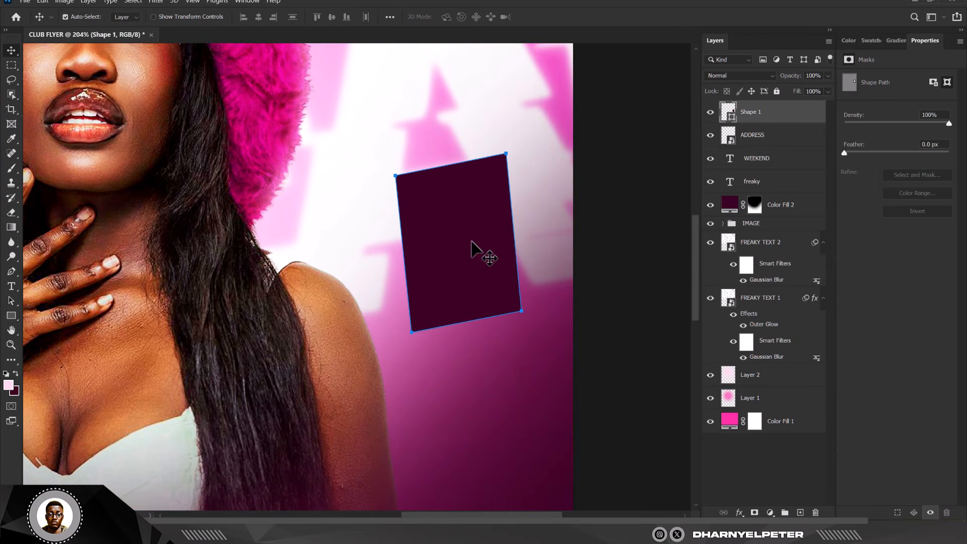
pyautogui.moveTo(470, 252); pyautogui.dragTo(479, 252)
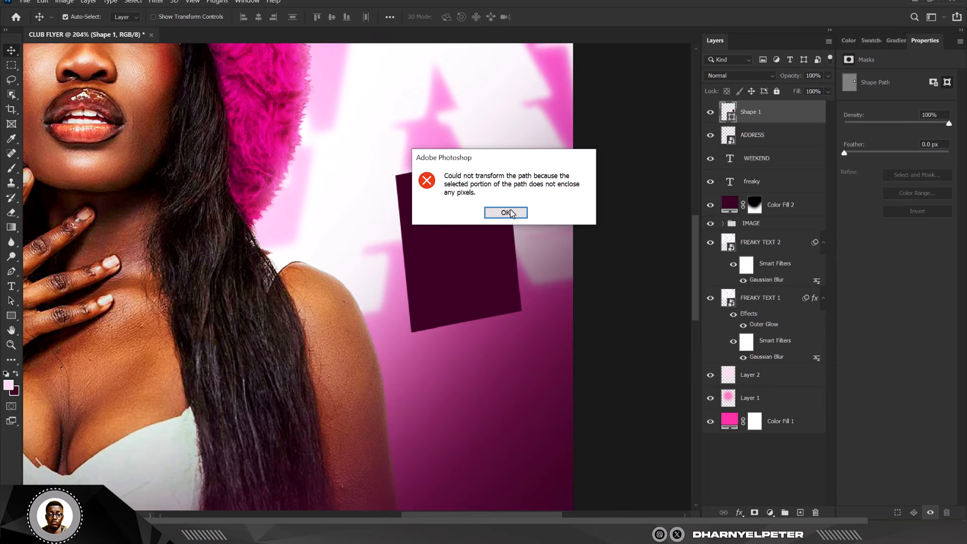
pyautogui.click(506, 212)
pyautogui.scroll(-4, 509, 308)
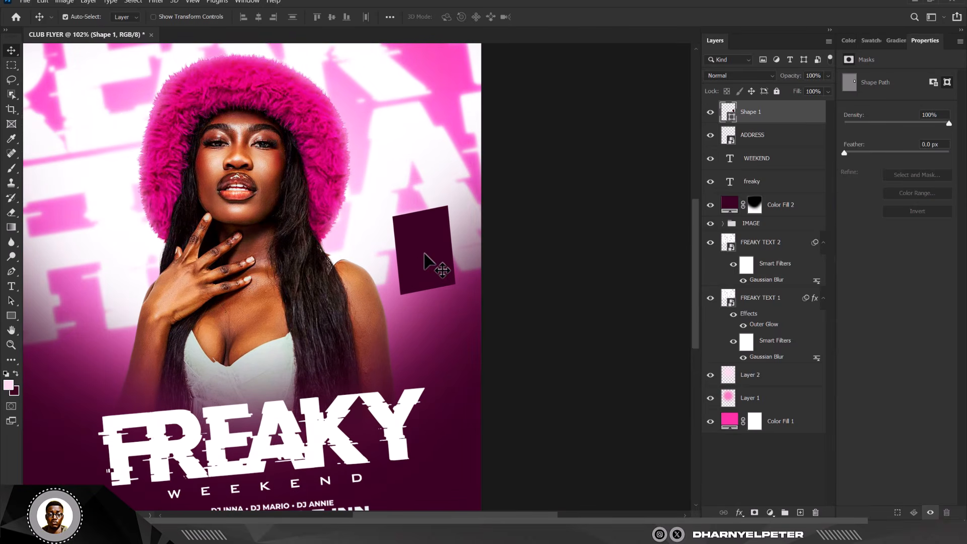
pyautogui.scroll(3, 424, 252)
pyautogui.moveTo(425, 255)
pyautogui.mouseDown()
pyautogui.moveTo(412, 237)
pyautogui.moveTo(420, 252)
pyautogui.mouseUp()
pyautogui.scroll(1, 420, 246)
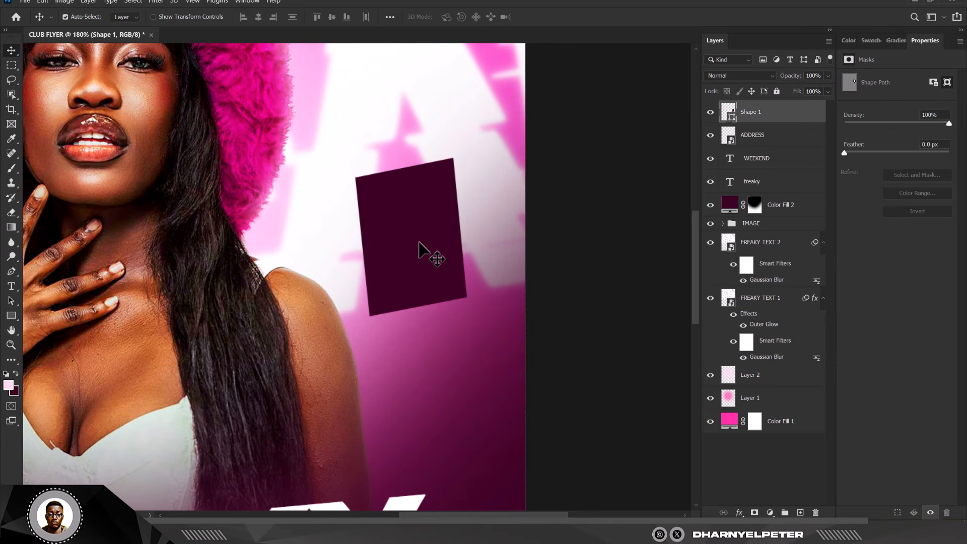
# - Transform the dark panel to 119.98% width, 108.15% height and 2.91° vertical skew, and move it 35 px up and 3 px right
pyautogui.hotkey('ctrl', 't')
pyautogui.moveTo(353, 239); pyautogui.dragTo(334, 234)
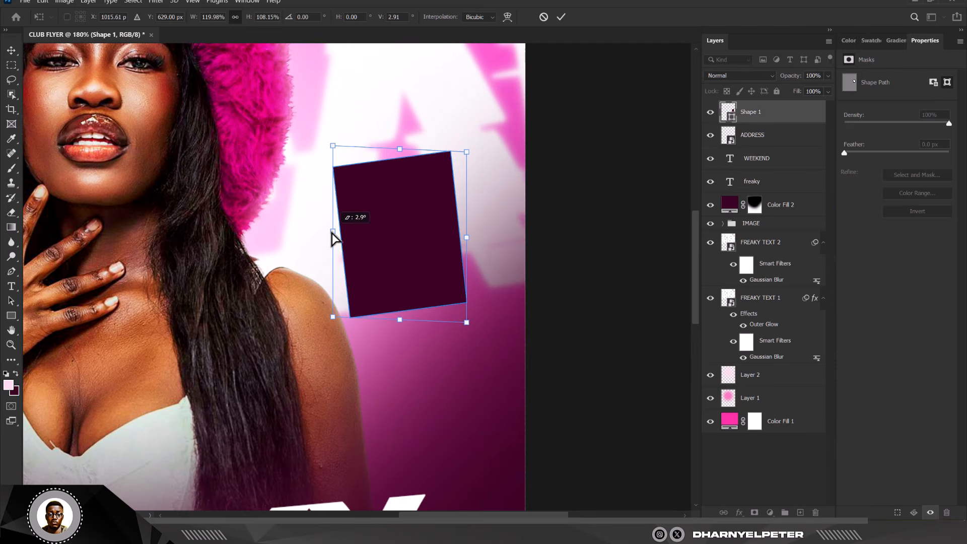
pyautogui.scroll(-7, 399, 235)
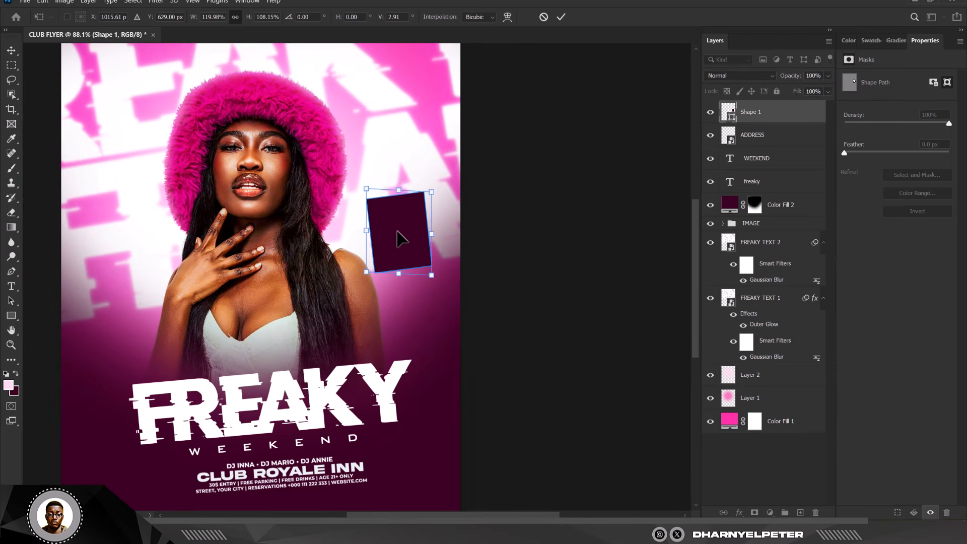
pyautogui.press('Return')
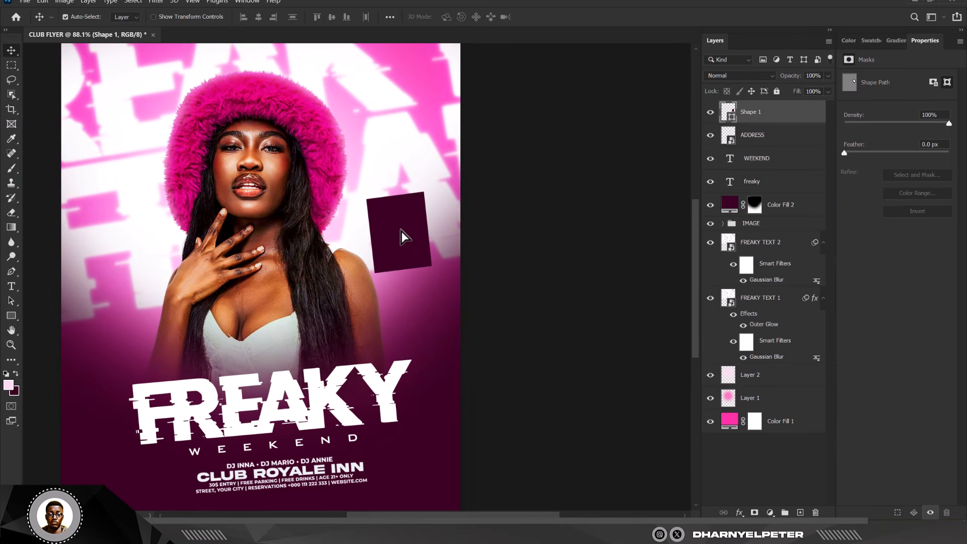
pyautogui.moveTo(403, 237); pyautogui.dragTo(404, 225)
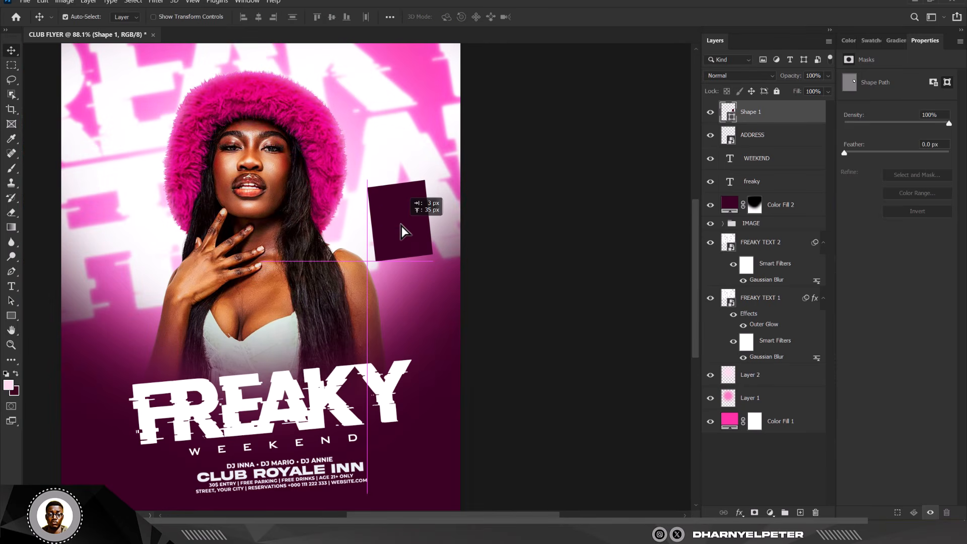
# - Add a text layer reading 20 in BankGothic Bold above the FREAKY title's start, with tracking set to -50
pyautogui.click(12, 286)
pyautogui.click(91, 363)
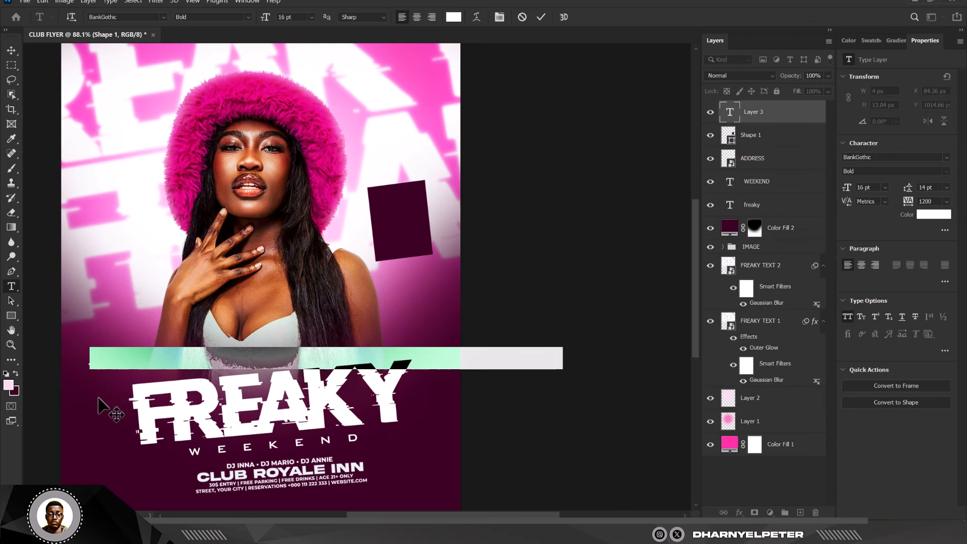
pyautogui.click(947, 201)
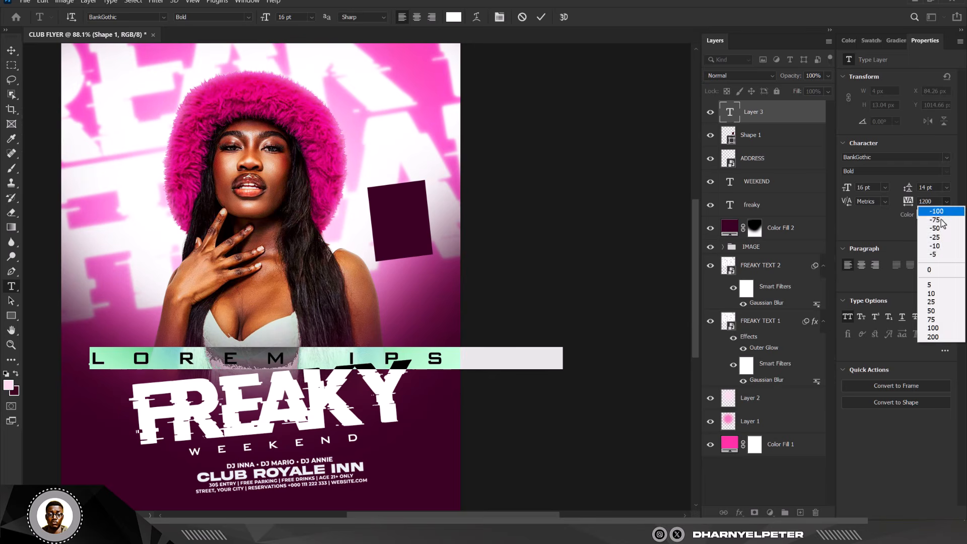
pyautogui.click(940, 231)
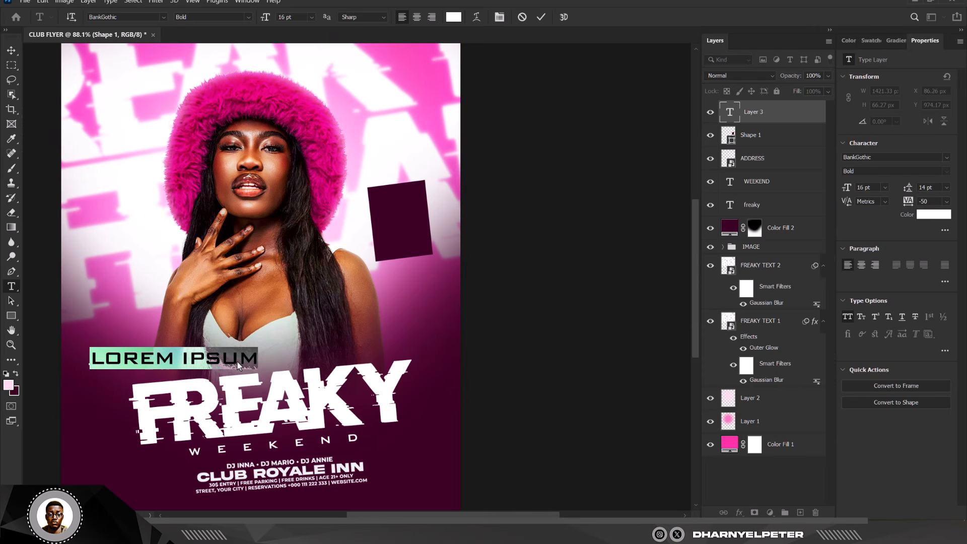
pyautogui.write('20')
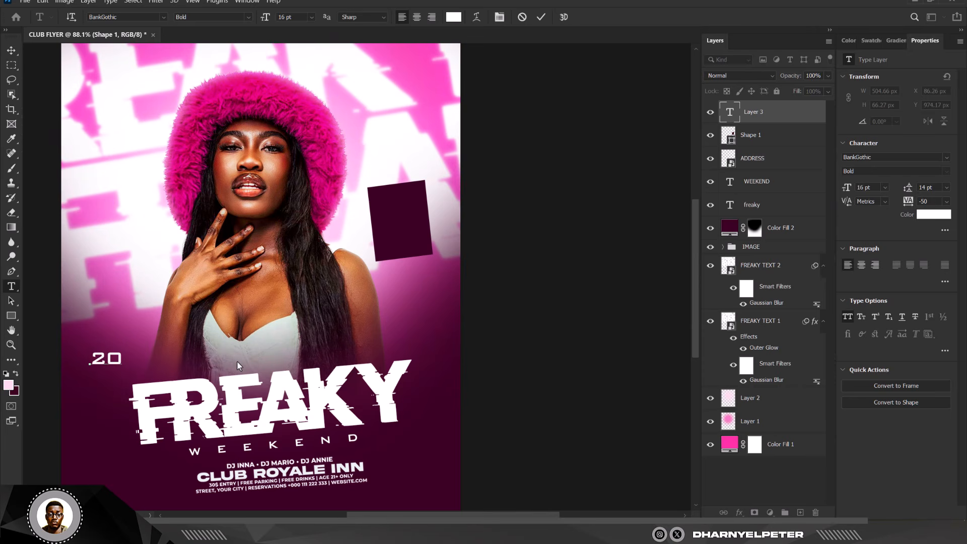
# - Change the 20 text to the Akira Expanded font and place it on the upper part of the dark panel
pyautogui.click(10, 51)
pyautogui.click(946, 157)
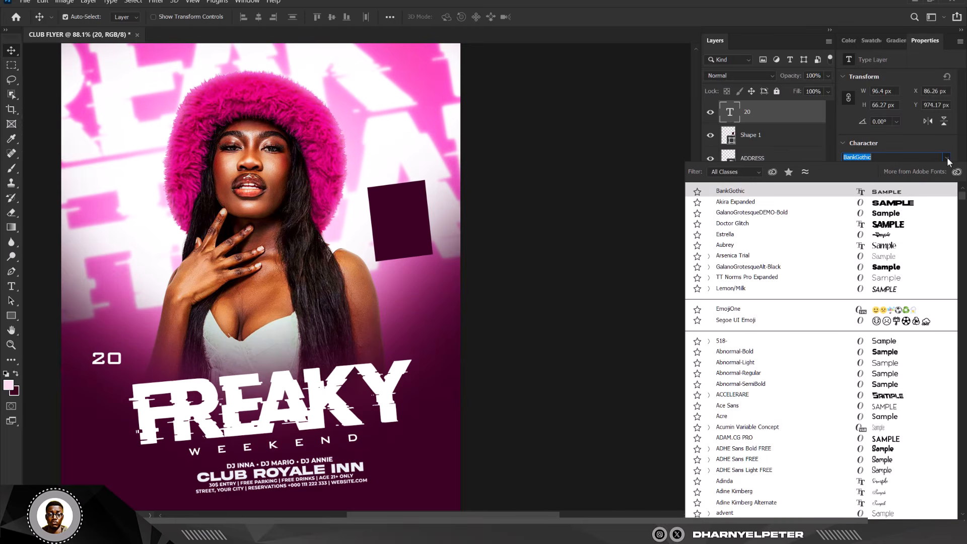
pyautogui.click(899, 202)
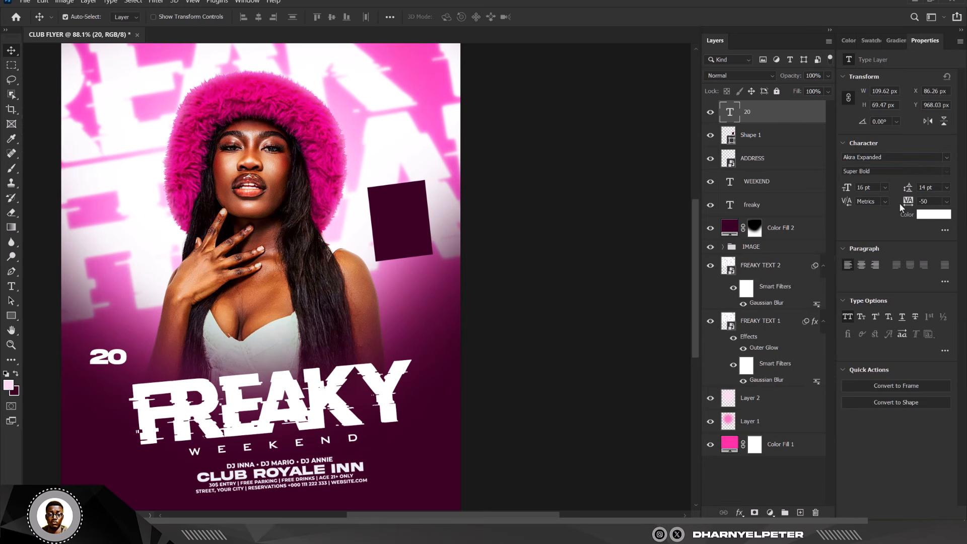
pyautogui.moveTo(101, 359); pyautogui.dragTo(394, 207)
# - Enlarge the 20 to 21.11 pt, rotate it -6.20° to follow the panel's tilt, and duplicate it directly beneath
pyautogui.scroll(5, 413, 206)
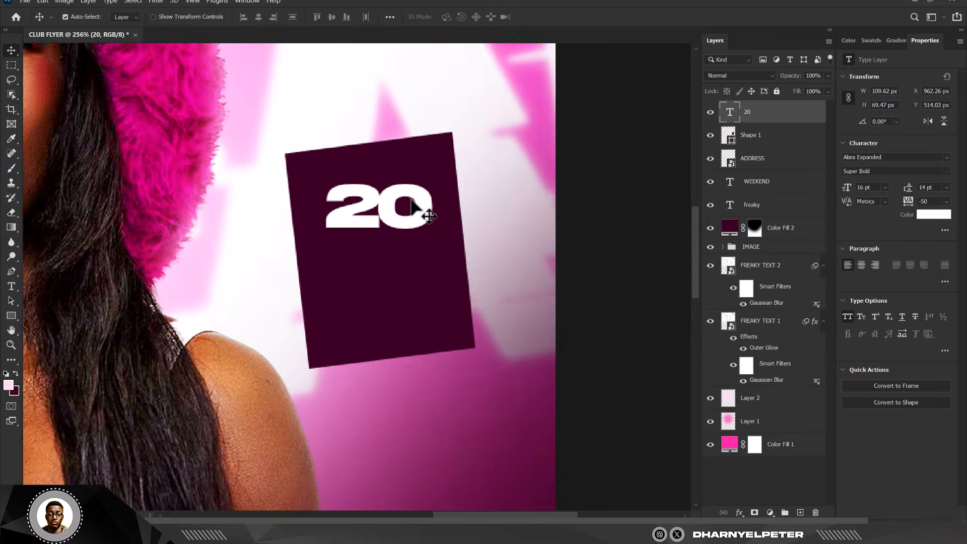
pyautogui.scroll(3, 409, 204)
pyautogui.hotkey('ctrl', 't')
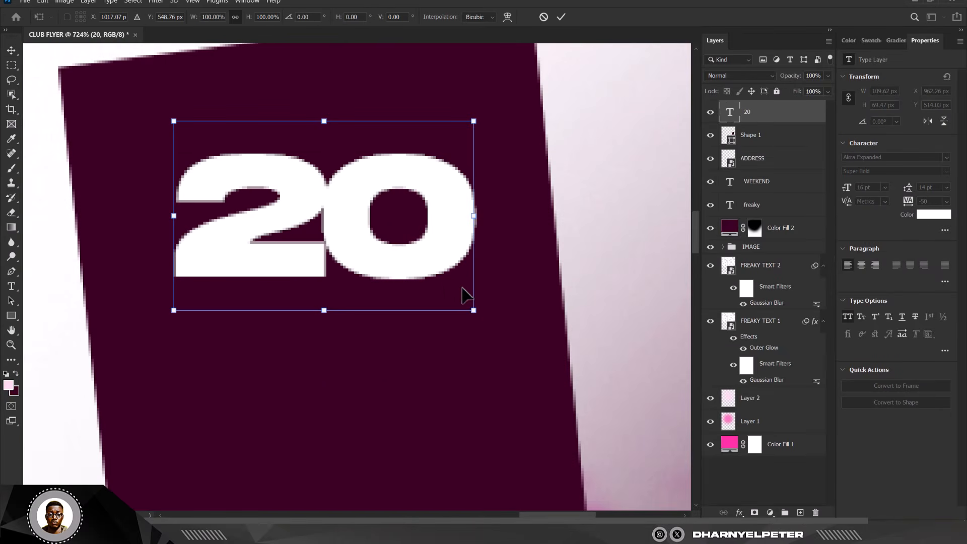
pyautogui.moveTo(476, 324); pyautogui.dragTo(534, 318)
pyautogui.moveTo(405, 250); pyautogui.dragTo(378, 341)
pyautogui.press('Return')
pyautogui.scroll(-4, 406, 255)
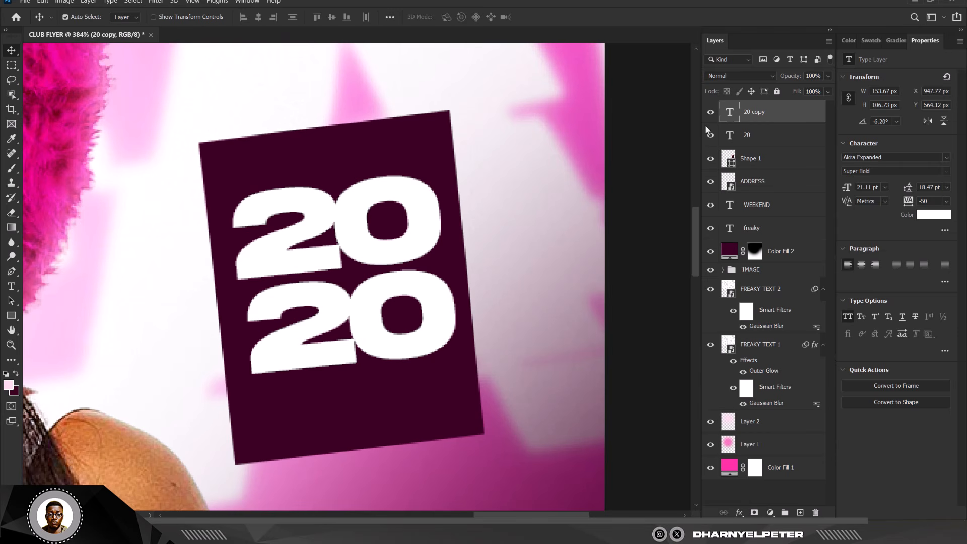
# - Change the duplicated 20 text to FEB. and scale it to 59.90%, fitting it on the panel directly beneath the 20
pyautogui.doubleClick(731, 113)
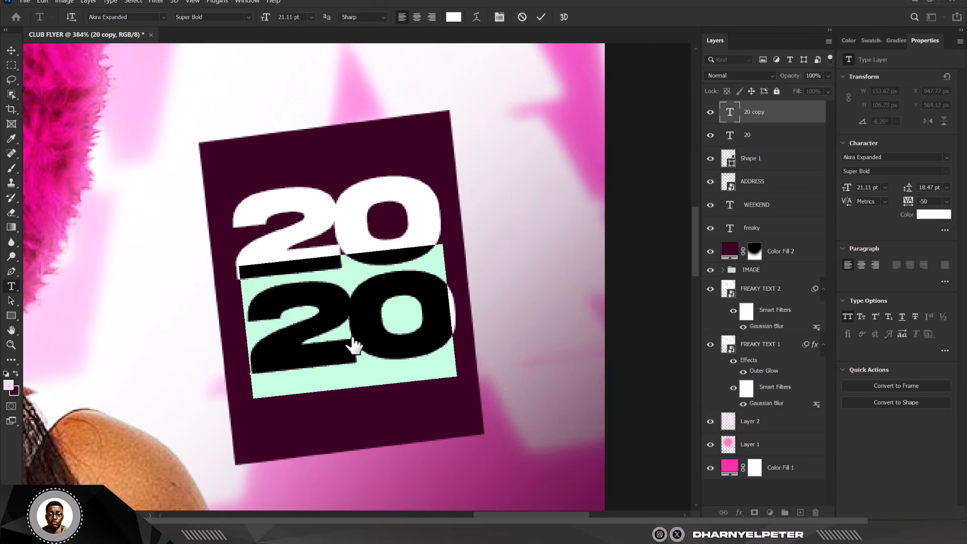
pyautogui.write('FEB.')
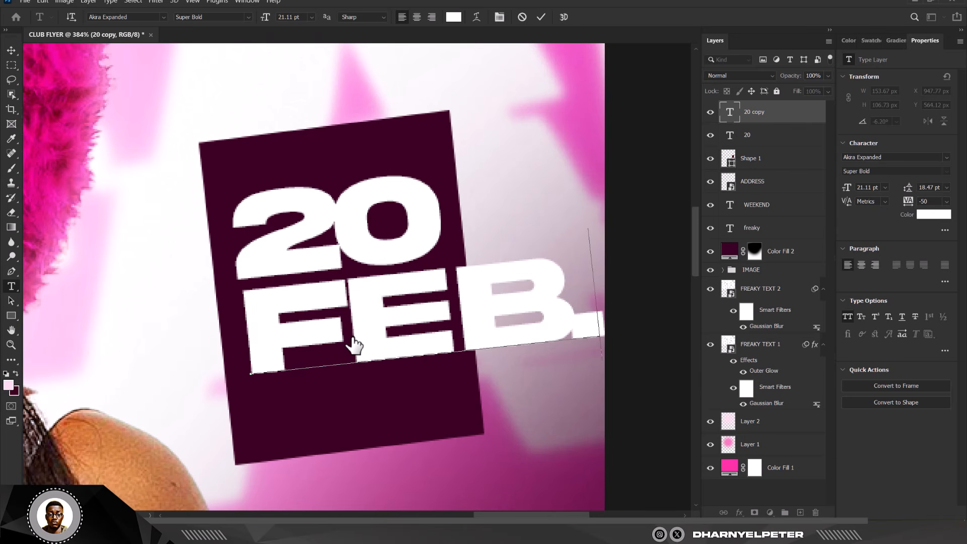
pyautogui.hotkey('ctrl', 'Return')
pyautogui.hotkey('ctrl', 't')
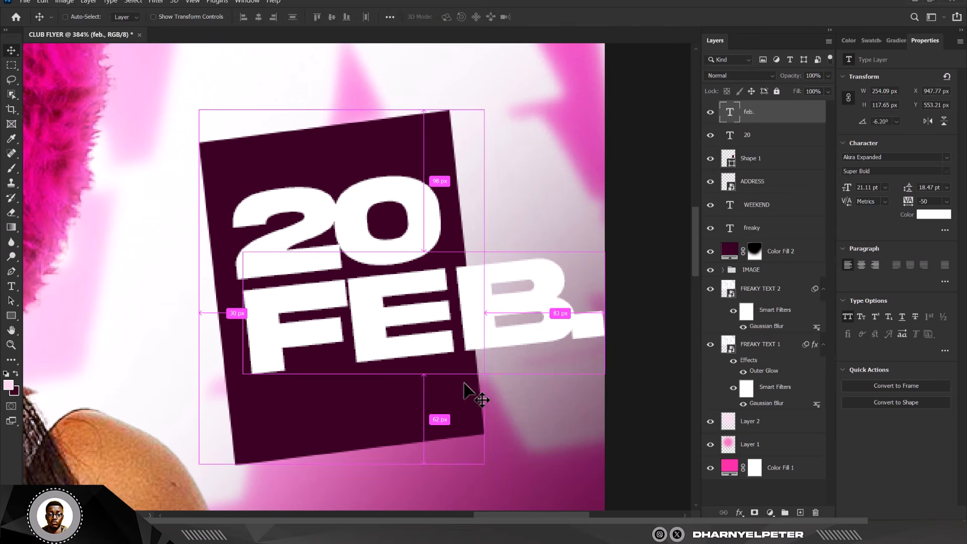
pyautogui.moveTo(613, 398); pyautogui.dragTo(433, 398)
pyautogui.moveTo(344, 295); pyautogui.dragTo(343, 319)
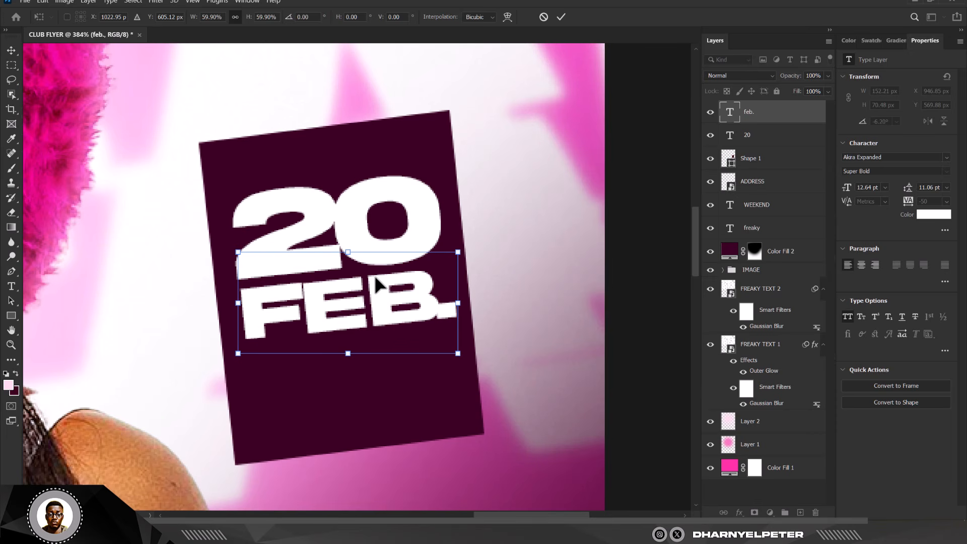
pyautogui.press('Return')
# - Move the 20 and FEB. texts together 12 px down and 1 px left on the dark panel
pyautogui.keyDown('shift'); pyautogui.click(386, 258); pyautogui.keyUp('shift')
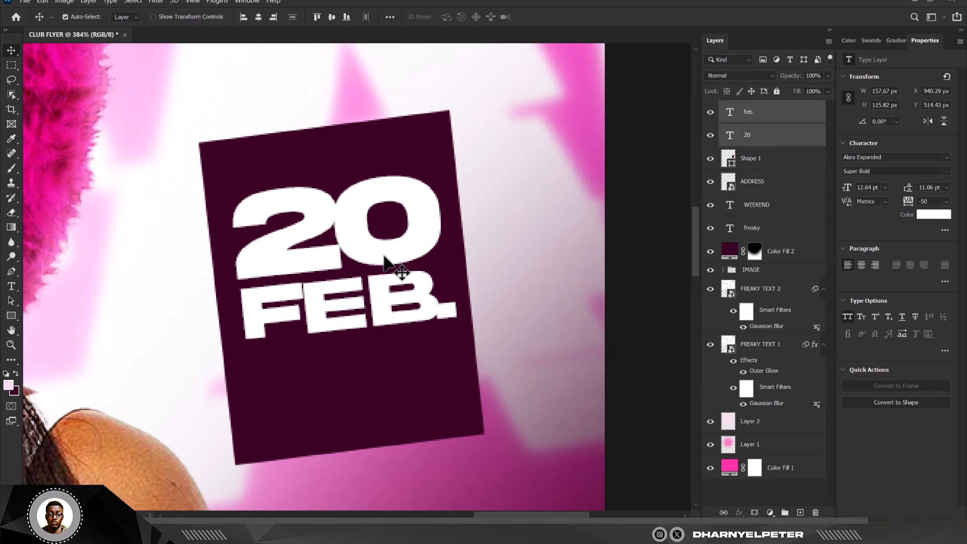
pyautogui.moveTo(385, 258); pyautogui.dragTo(389, 276)
pyautogui.scroll(-3, 385, 235)
pyautogui.scroll(-3, 384, 227)
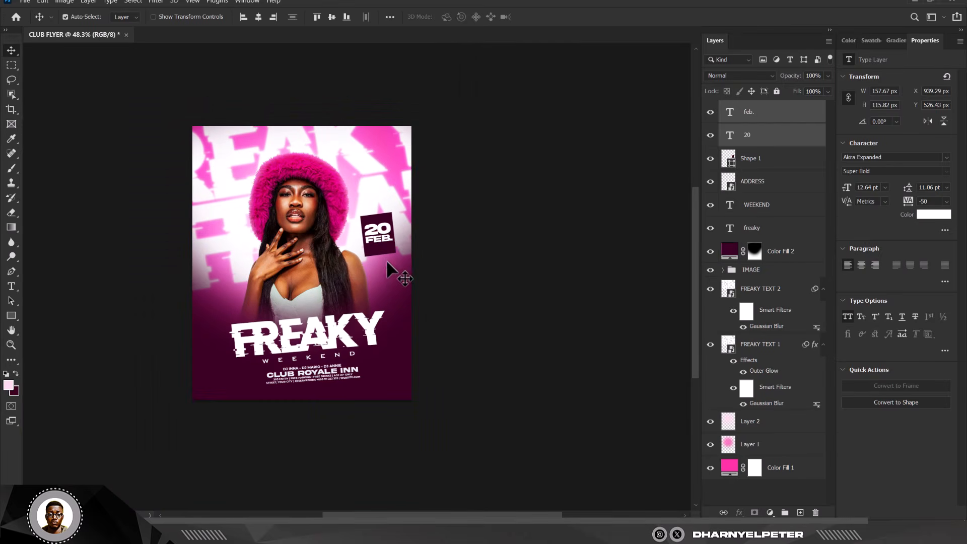
pyautogui.scroll(3, 387, 262)
pyautogui.scroll(2, 386, 234)
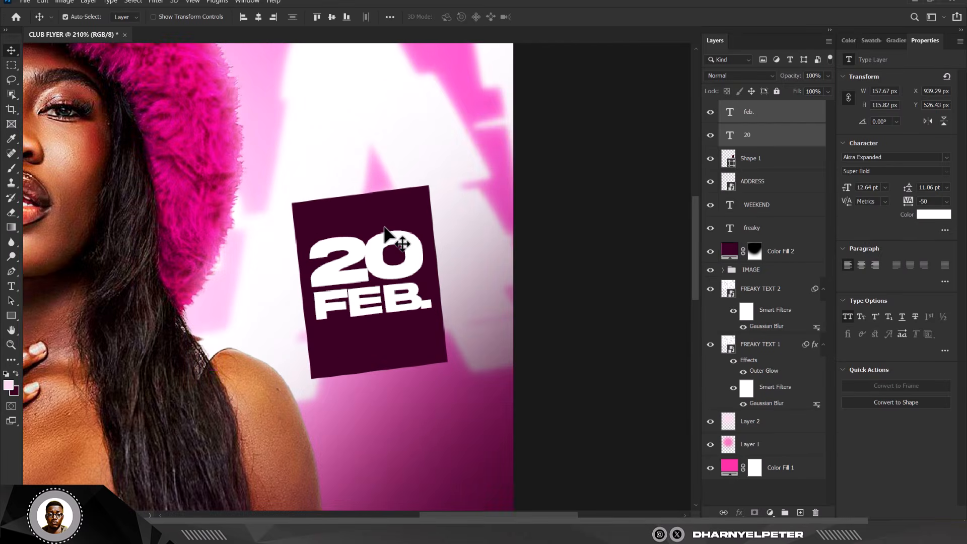
# - Shorten the dark panel around the date by bringing in its upper and lower edges, with 80.57% height and -0.98° horizontal skew
pyautogui.click(386, 231)
pyautogui.scroll(4, 385, 232)
pyautogui.hotkey('ctrl', 't')
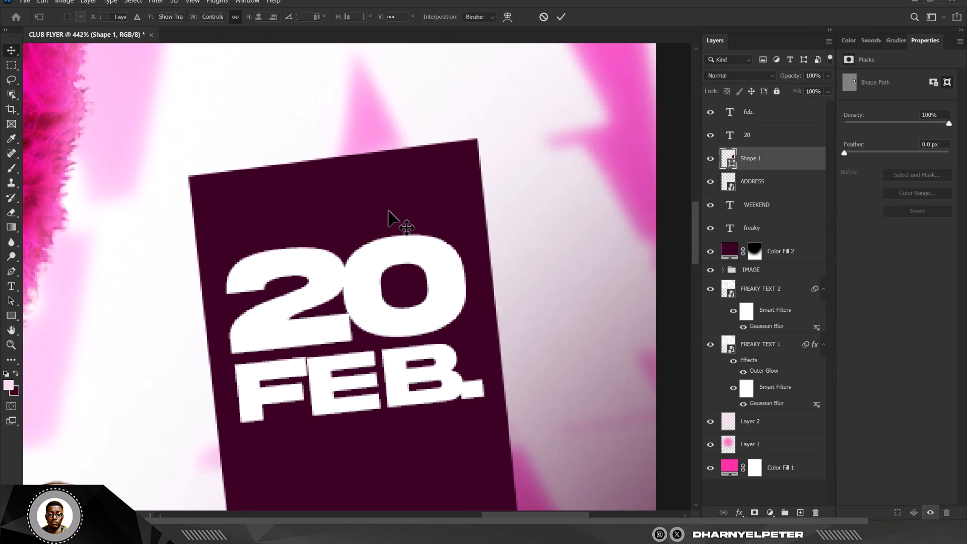
pyautogui.moveTo(355, 138); pyautogui.dragTo(356, 169)
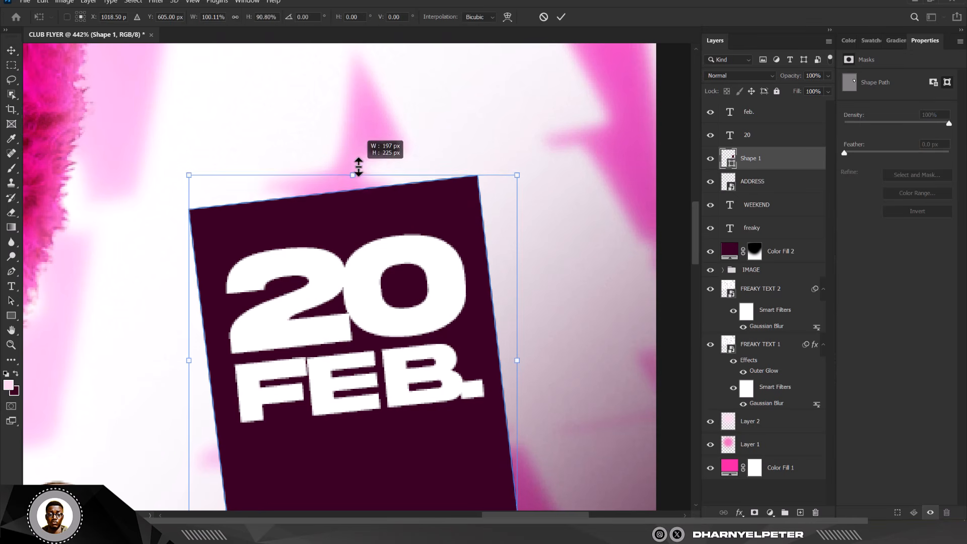
pyautogui.scroll(-3, 373, 232)
pyautogui.moveTo(371, 388); pyautogui.dragTo(361, 361)
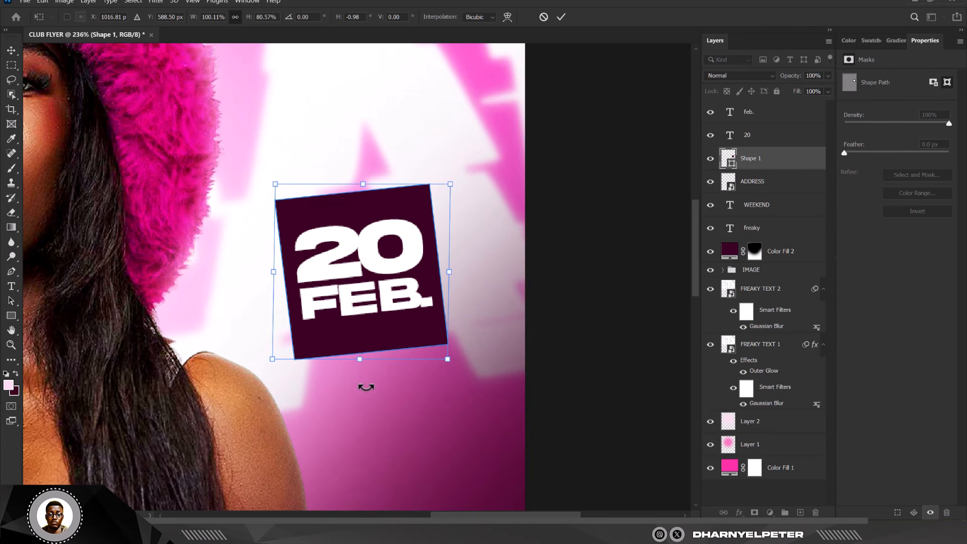
pyautogui.press('Return')
pyautogui.scroll(-5, 506, 206)
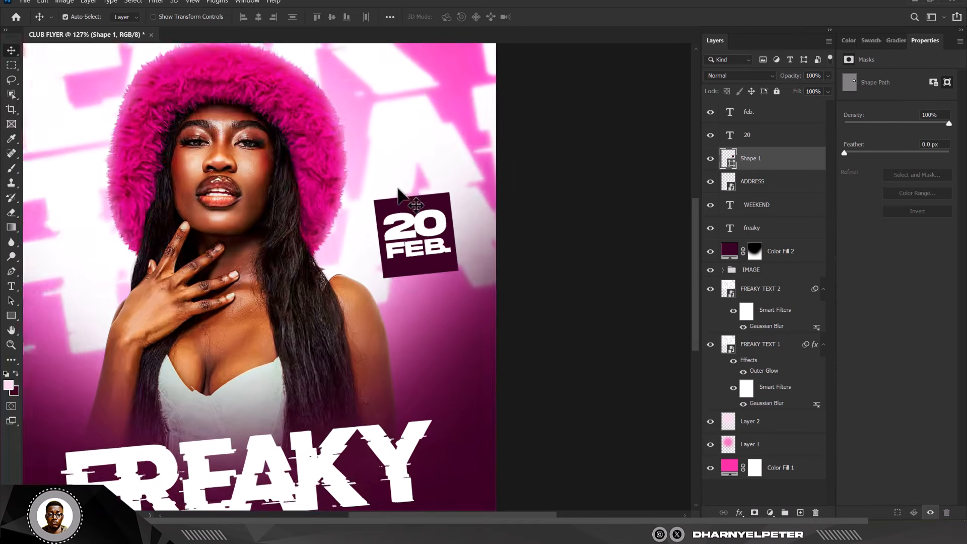
# - Draw a dark triangular tail about 74 by 67 px with the Pen tool, hanging from the date panel's lower-right corner
pyautogui.scroll(4, 422, 216)
pyautogui.scroll(4, 423, 215)
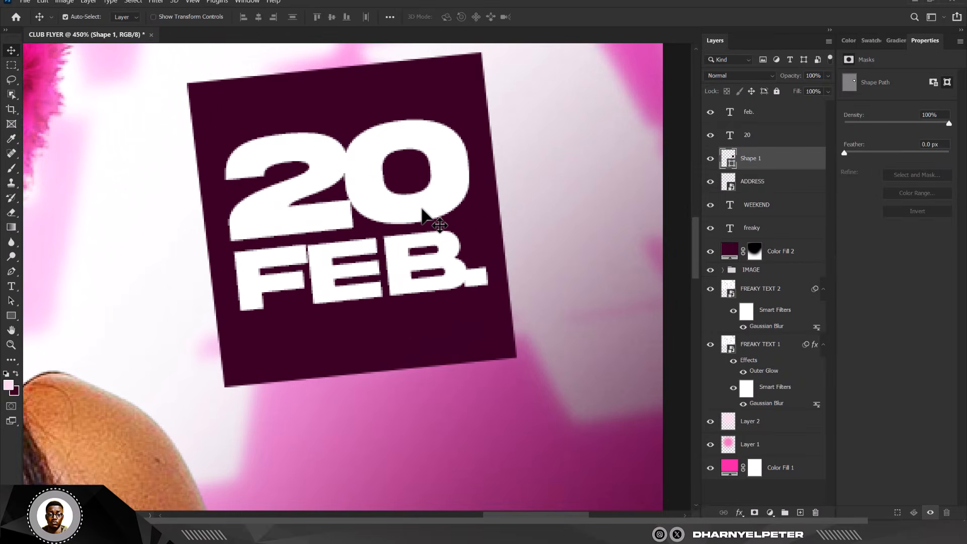
pyautogui.scroll(2, 439, 243)
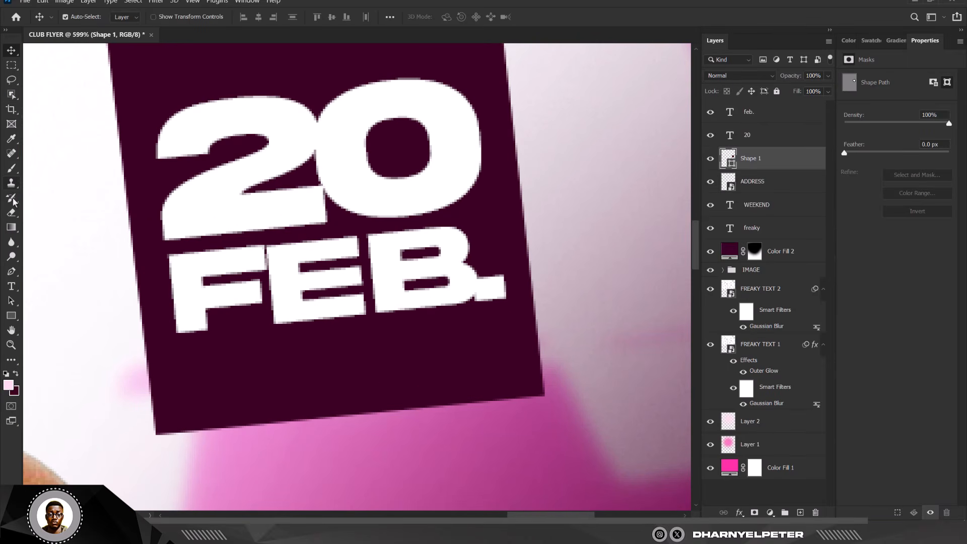
pyautogui.click(11, 272)
pyautogui.scroll(-3, 535, 297)
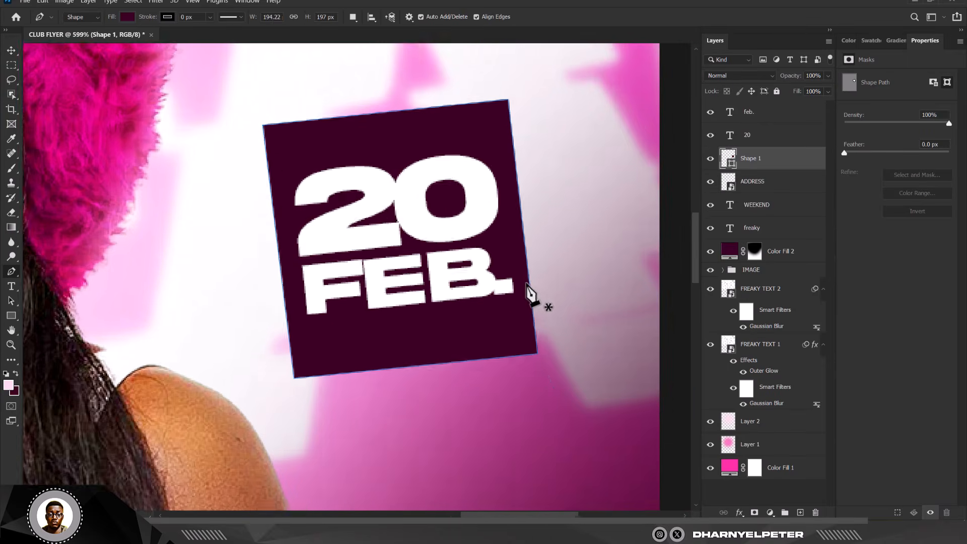
pyautogui.click(536, 348)
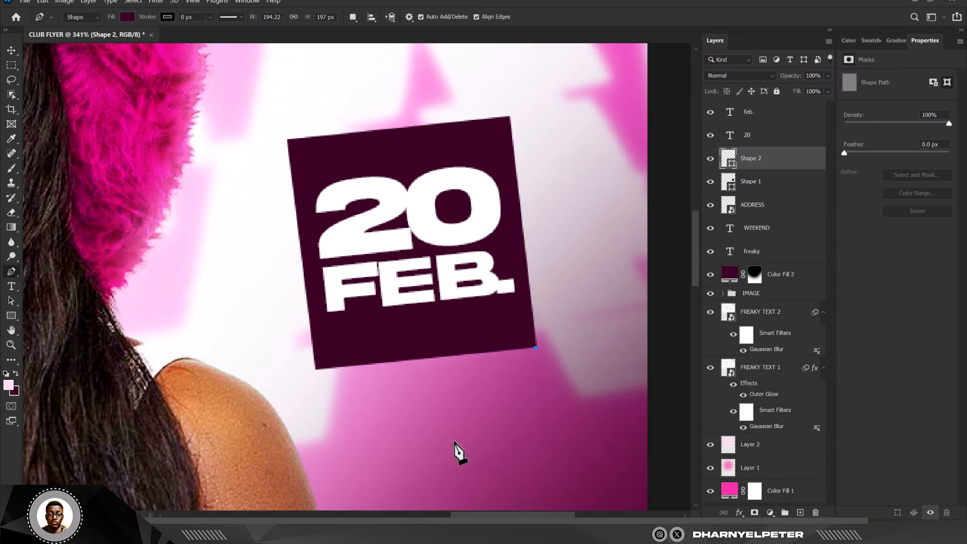
pyautogui.click(441, 358)
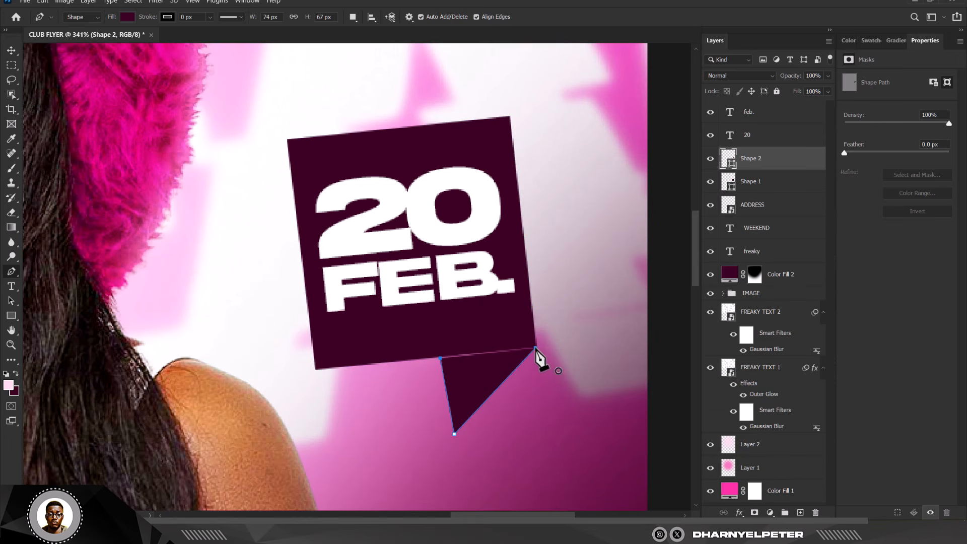
pyautogui.click(535, 347)
pyautogui.scroll(5, 443, 377)
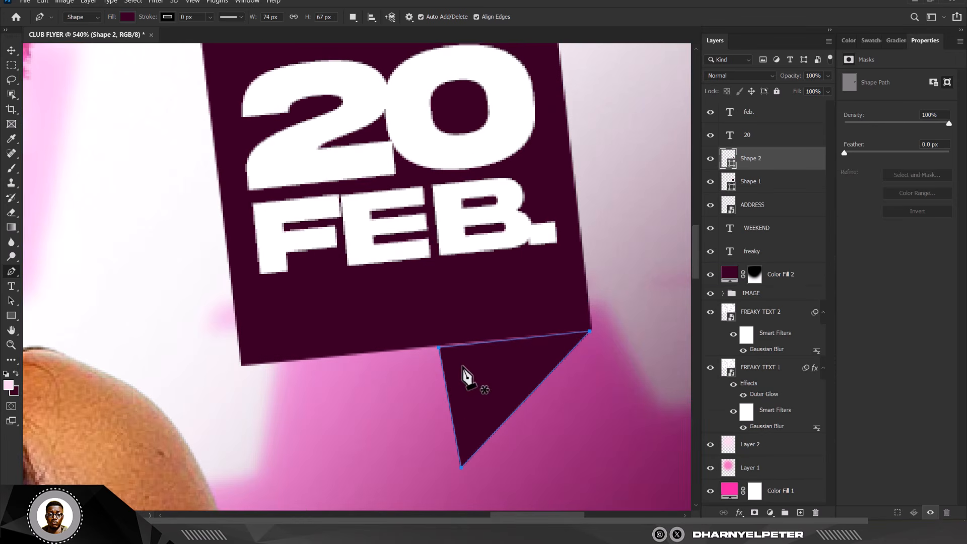
# - Place the triangular tail's layer beneath the date panel's layer and nudge the tail slightly up against the panel's lower edge
pyautogui.click(10, 56)
pyautogui.moveTo(796, 166); pyautogui.dragTo(792, 192)
pyautogui.scroll(3, 520, 395)
pyautogui.moveTo(510, 378); pyautogui.dragTo(511, 370)
pyautogui.scroll(-3, 514, 330)
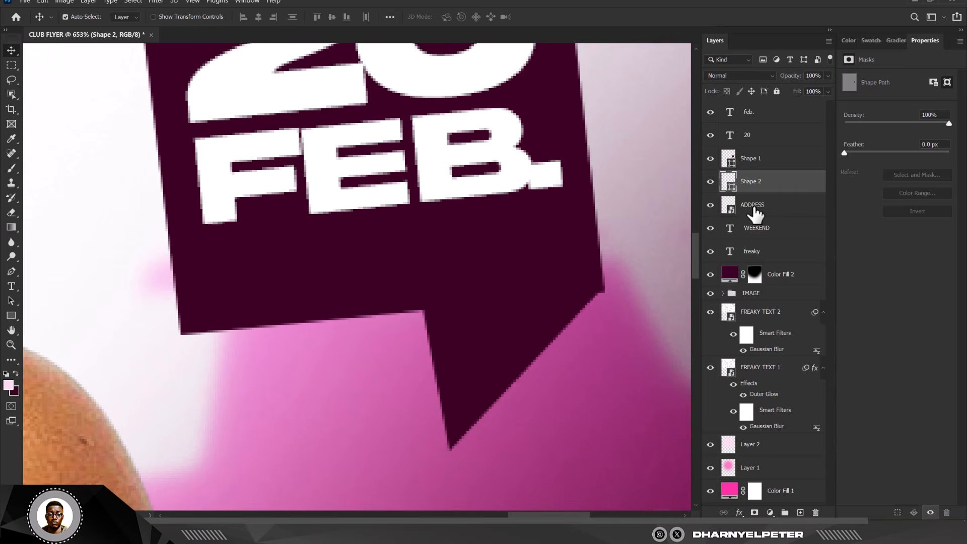
# - Recolor the triangular tail to the lighter purple 7a1356
pyautogui.doubleClick(735, 192)
pyautogui.click(647, 408)
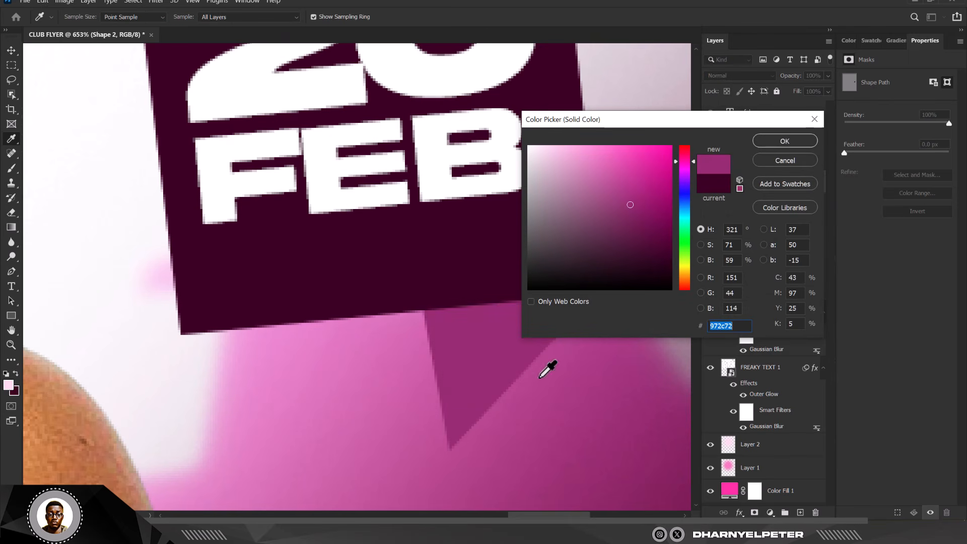
pyautogui.moveTo(645, 177)
pyautogui.mouseDown()
pyautogui.moveTo(654, 177)
pyautogui.moveTo(653, 238)
pyautogui.moveTo(651, 221)
pyautogui.mouseUp()
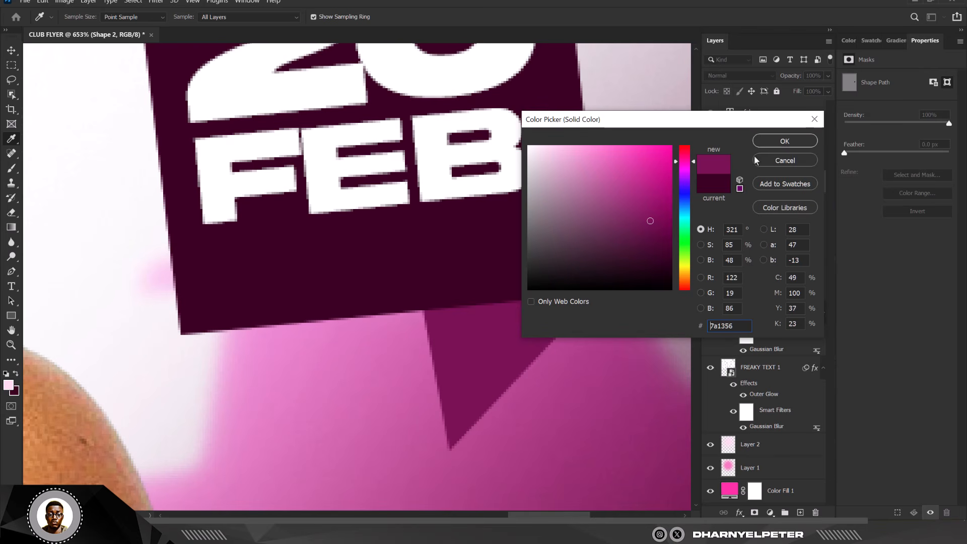
pyautogui.click(784, 141)
pyautogui.scroll(-6, 371, 263)
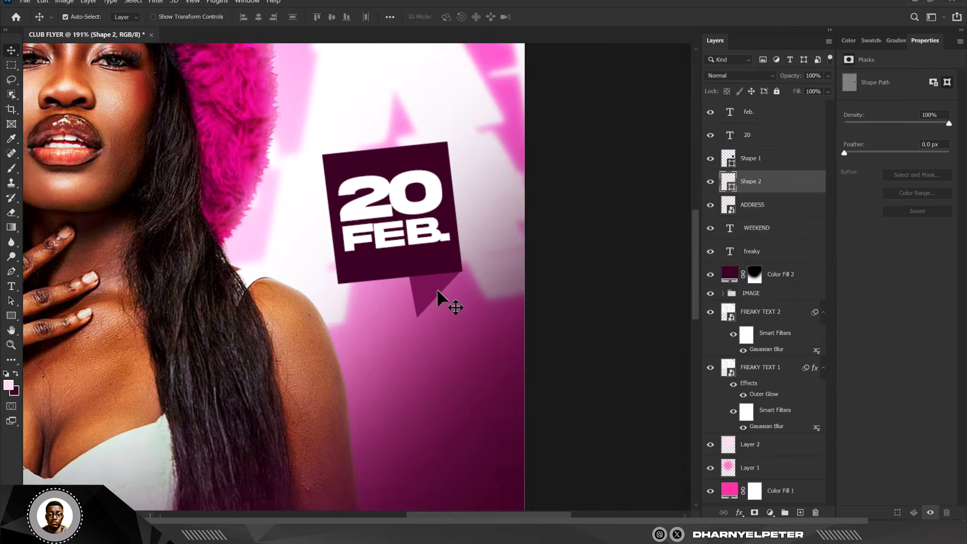
# - Nudge the purple tail slightly up so it tucks under the panel's lower edge, and deselect all layers
pyautogui.scroll(7, 436, 288)
pyautogui.moveTo(444, 263)
pyautogui.mouseDown()
pyautogui.moveTo(449, 277)
pyautogui.moveTo(445, 257)
pyautogui.mouseUp()
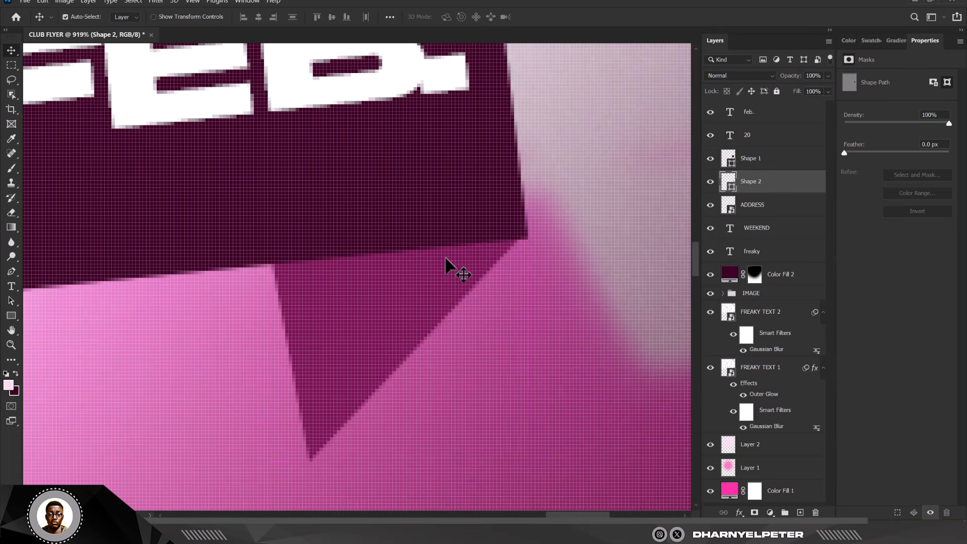
pyautogui.scroll(-12, 445, 256)
pyautogui.click(564, 244)
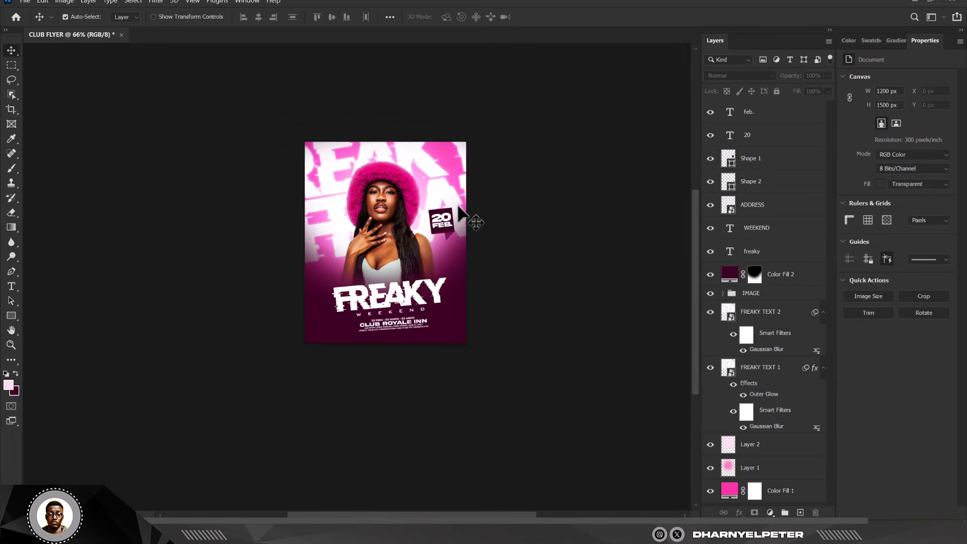
# - Select the FEB. text layer at the top of the layer stack
pyautogui.scroll(3, 458, 211)
pyautogui.scroll(2, 454, 220)
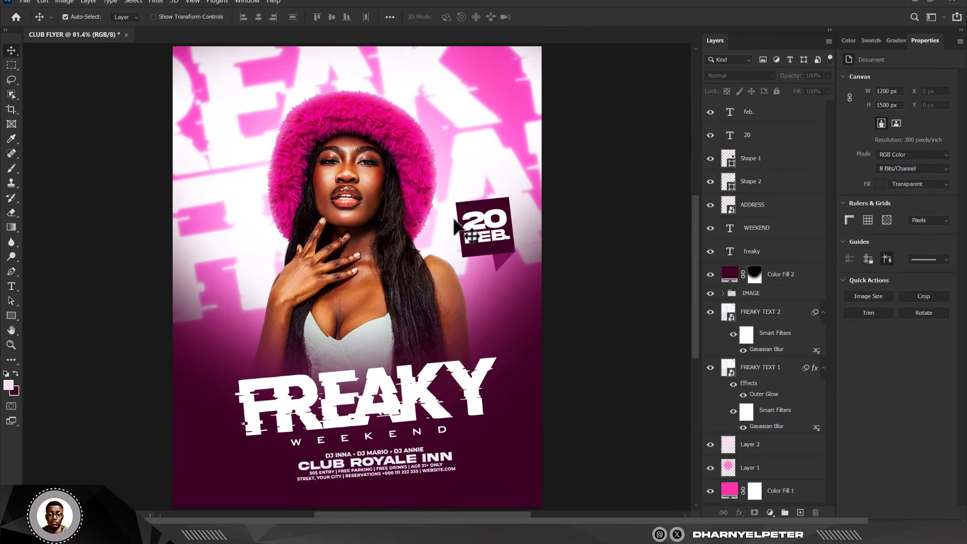
pyautogui.click(771, 117)
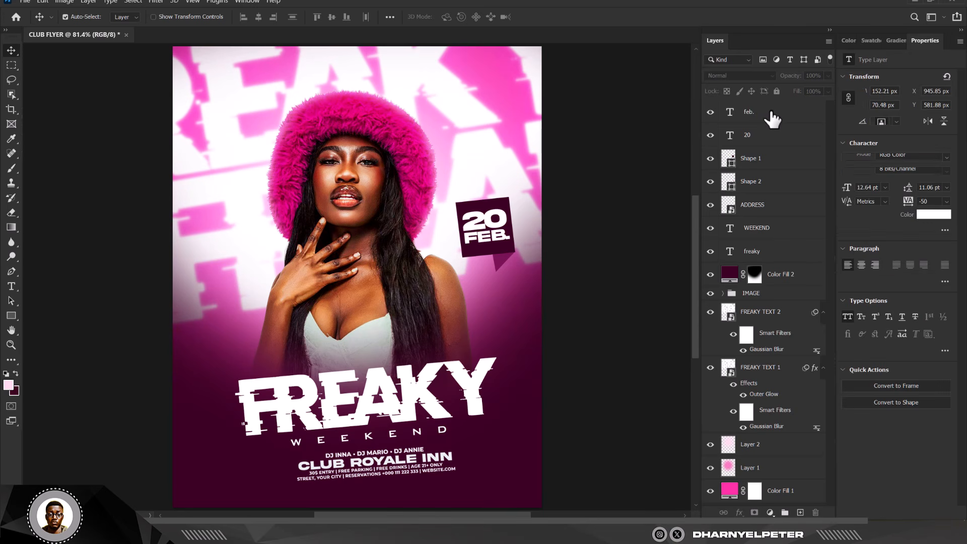
pyautogui.scroll(-1, 391, 204)
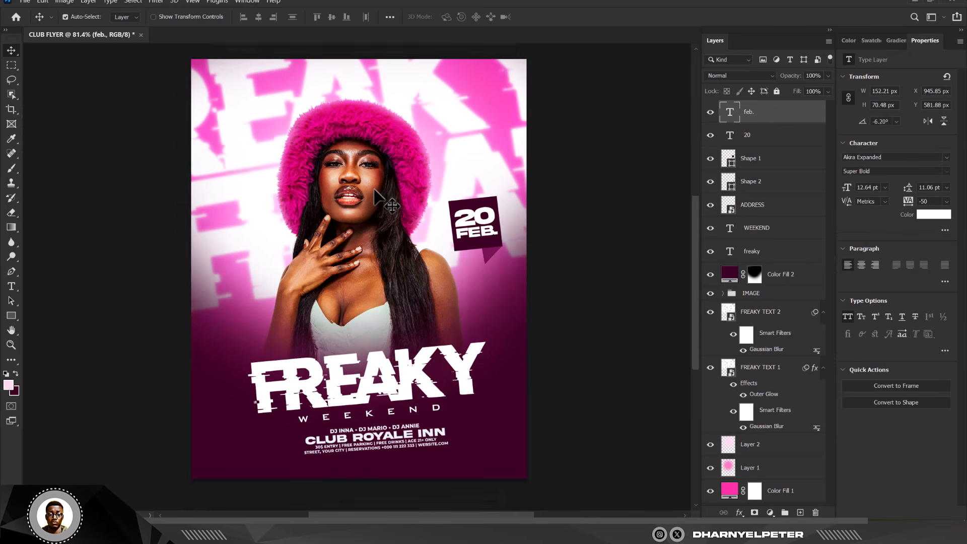
pyautogui.hotkey('ctrl', 'o')
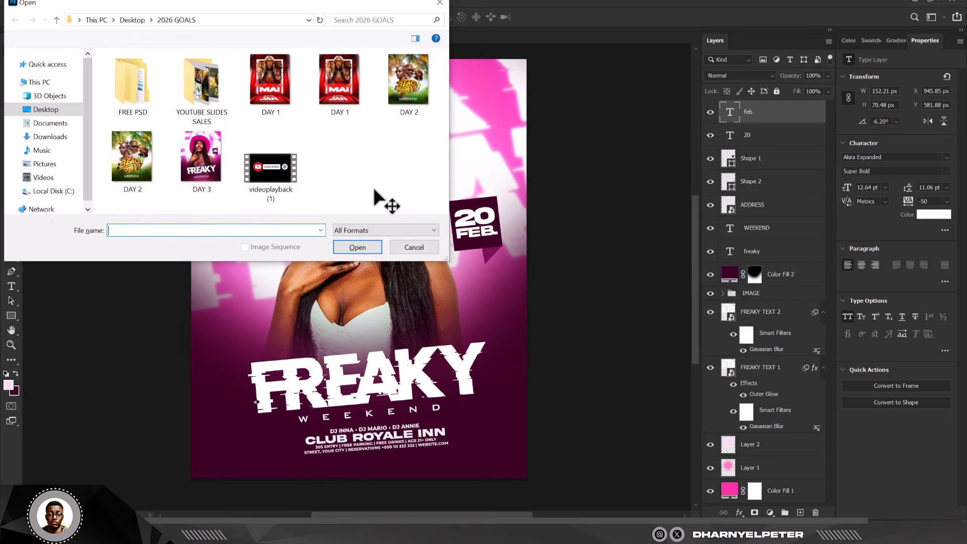
pyautogui.click(443, 4)
pyautogui.scroll(-1, 431, 148)
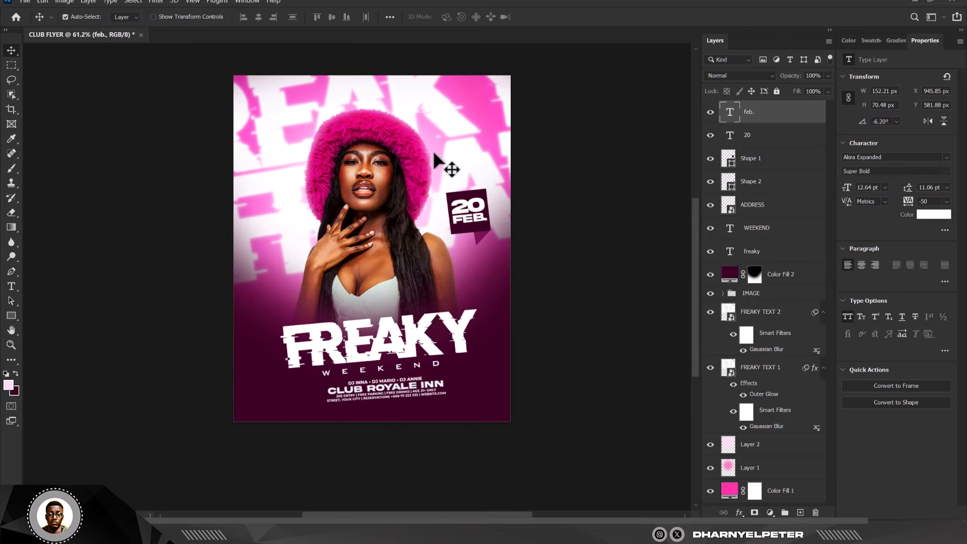
pyautogui.scroll(1, 431, 147)
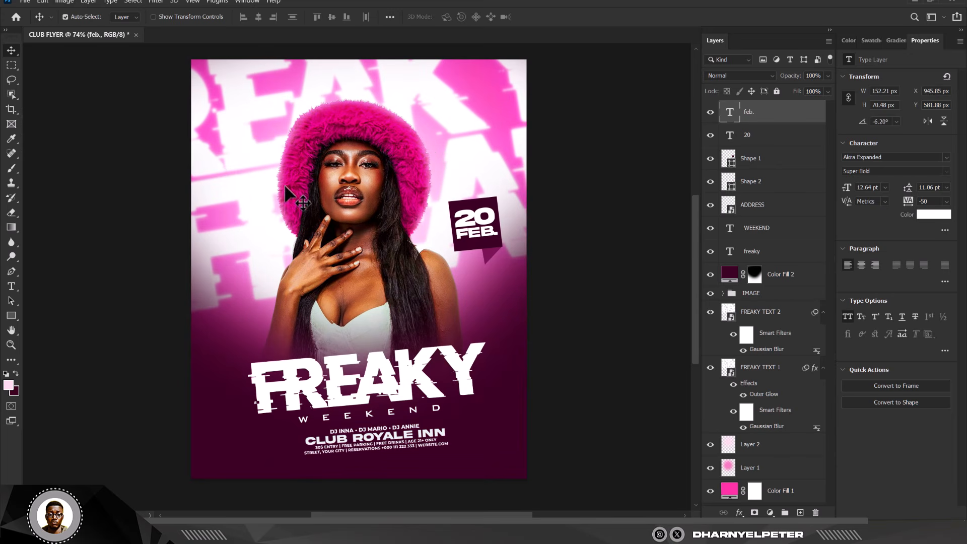
# - Switch to File Explorer and open the ORANGE BACKGROUND folder inside GRAPHICS BUNDLE 1.0's PREMIUM BACKGROUNDS
pyautogui.moveTo(220, 533)
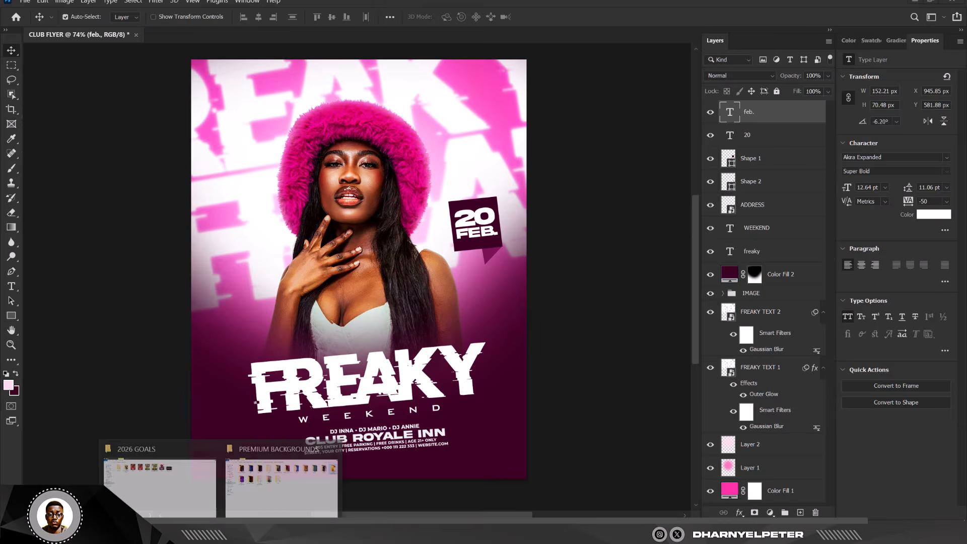
pyautogui.click(286, 485)
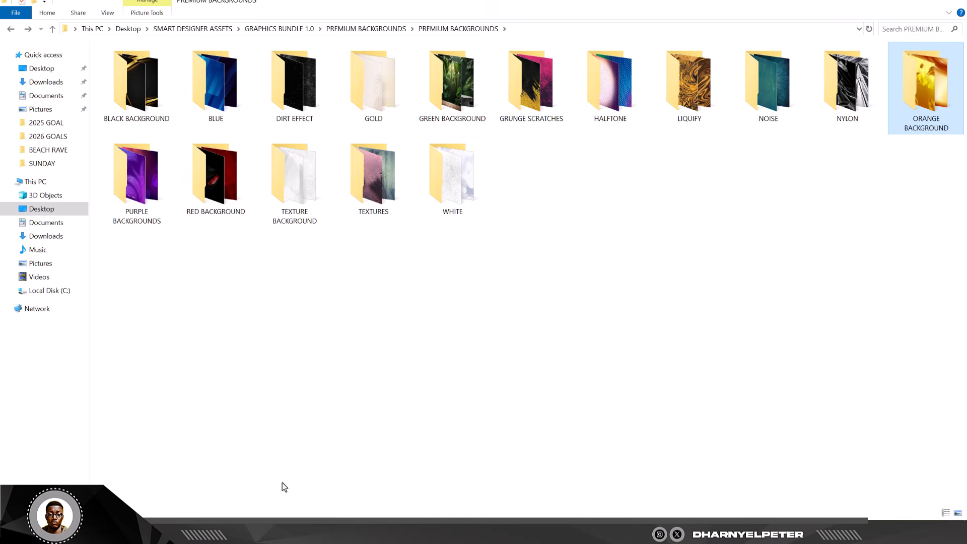
pyautogui.click(201, 29)
pyautogui.doubleClick(150, 107)
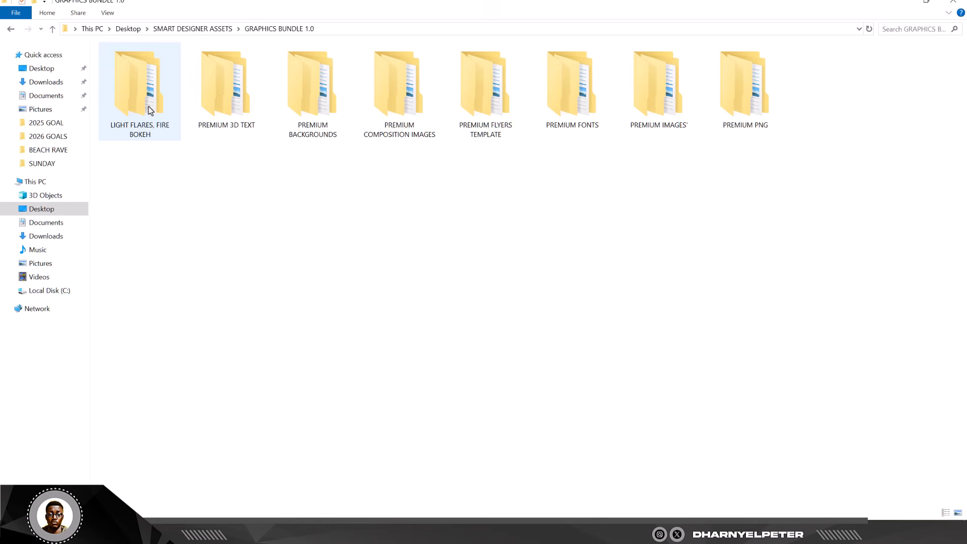
pyautogui.doubleClick(326, 101)
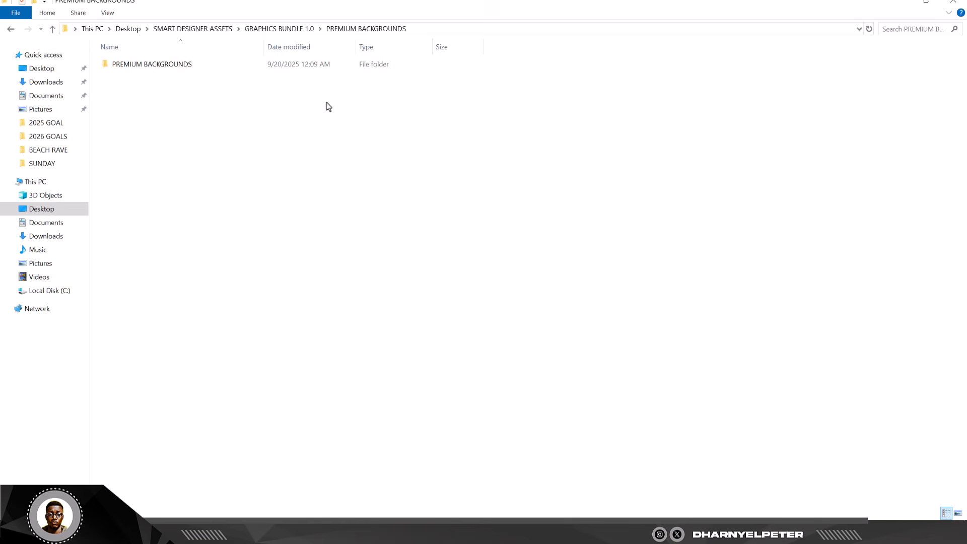
pyautogui.doubleClick(119, 65)
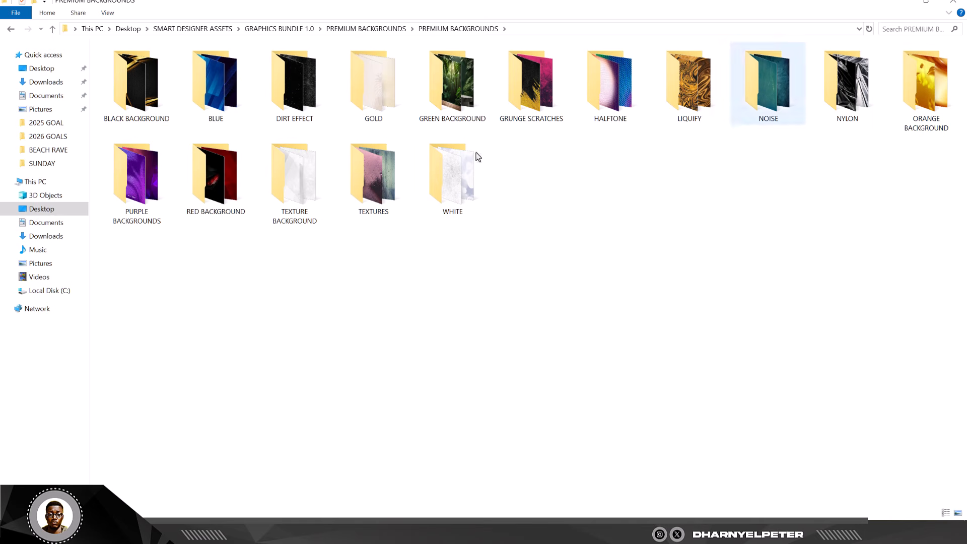
pyautogui.doubleClick(928, 80)
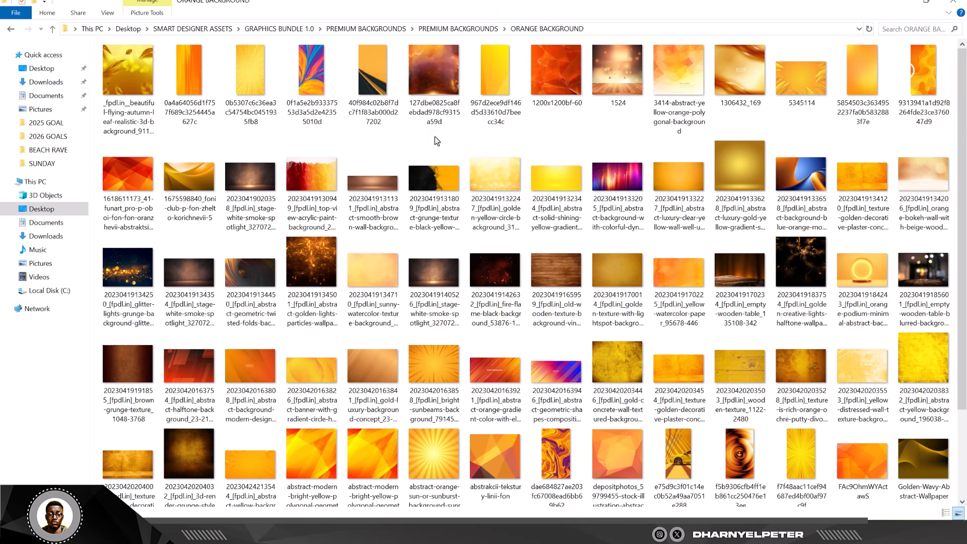
# - Place the abstract-golden-lights-particles-wallpaper image above the feb. layer and scale it to cover the whole canvas, about 1622 px square
pyautogui.click(320, 253)
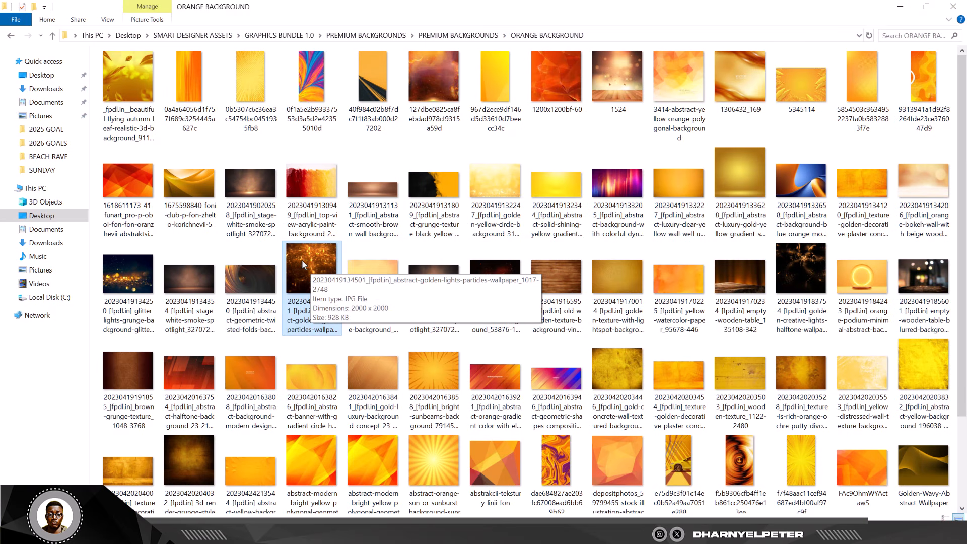
pyautogui.moveTo(302, 260); pyautogui.dragTo(374, 183)
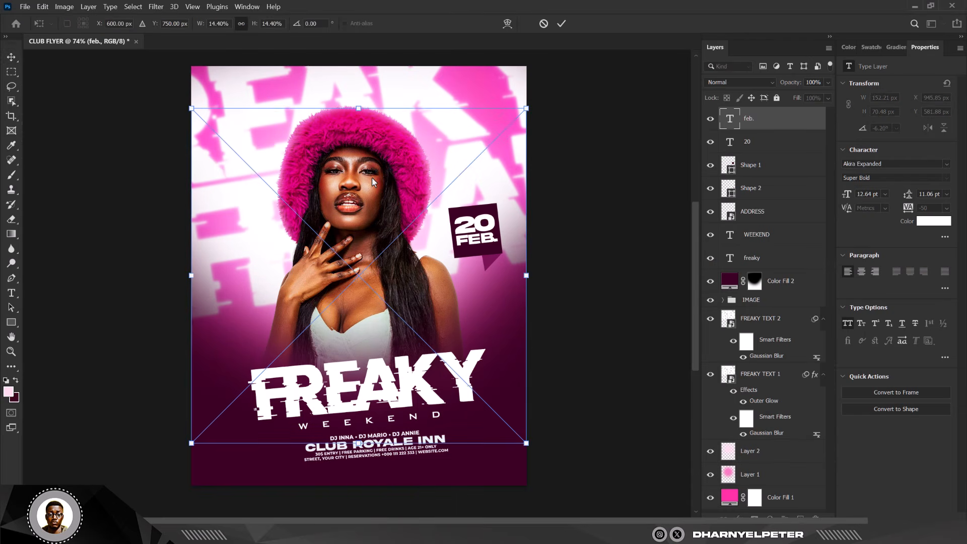
pyautogui.moveTo(500, 134); pyautogui.dragTo(538, 80)
pyautogui.press('Return')
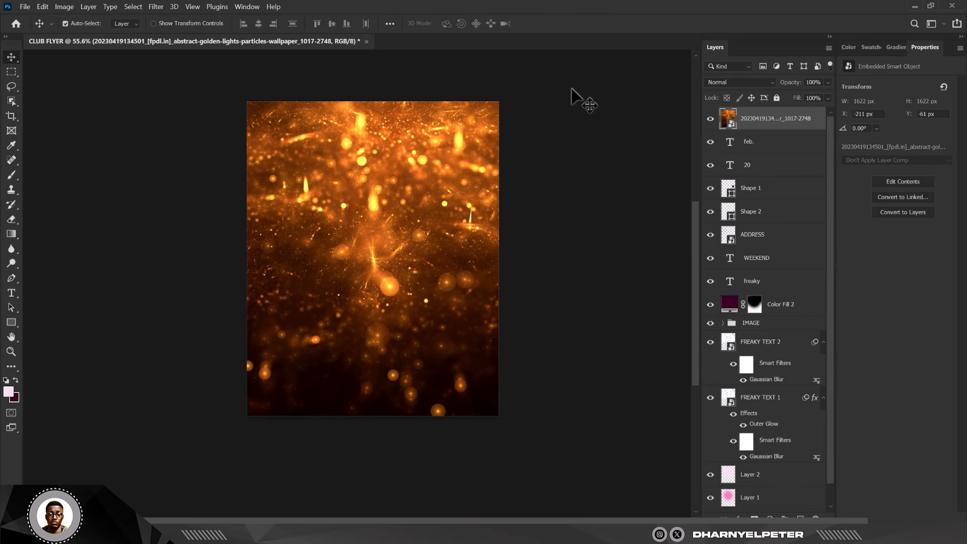
# - Set the golden particles layer's blend mode to Screen and look over the sparkles on the flyer
pyautogui.click(764, 81)
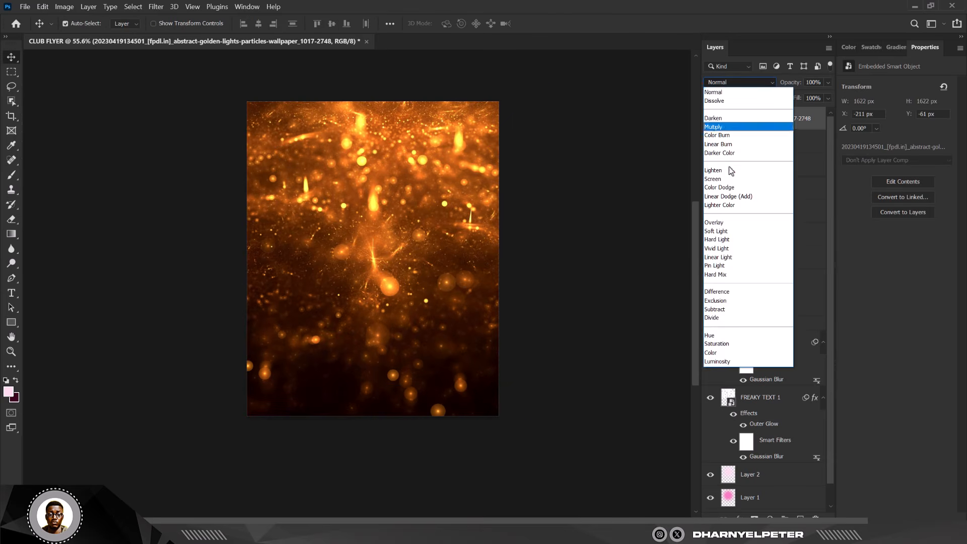
pyautogui.click(725, 176)
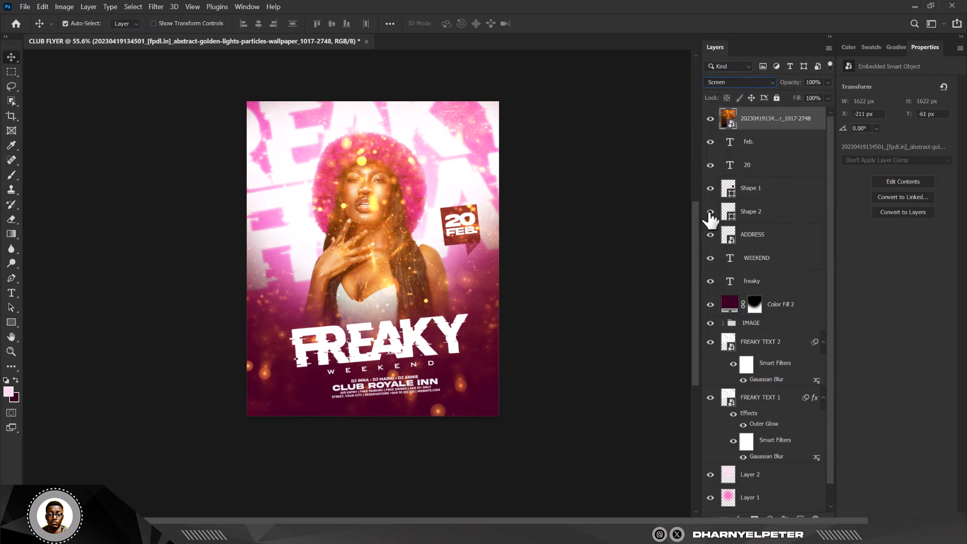
pyautogui.click(552, 250)
pyautogui.scroll(2, 377, 206)
pyautogui.click(381, 207)
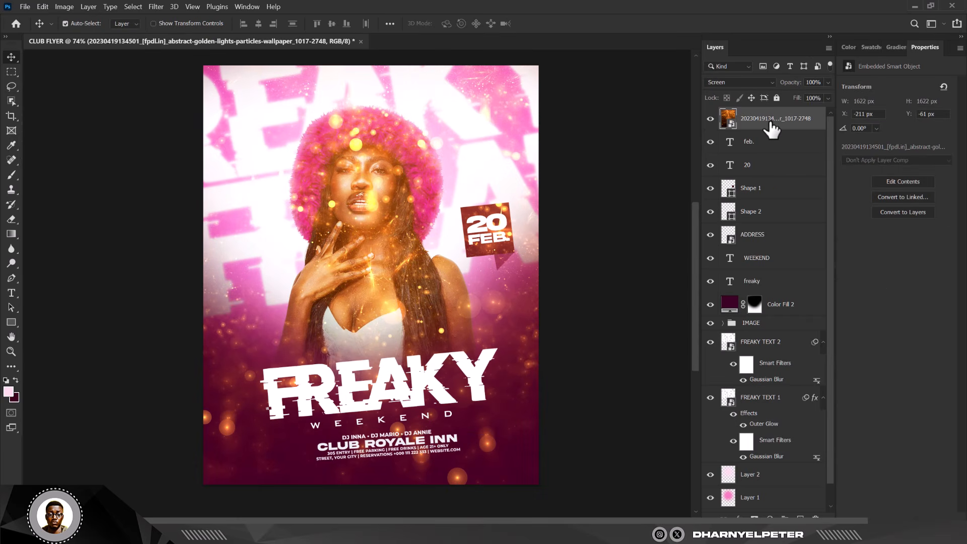
# - Clip a Hue/Saturation adjustment to the golden particles layer, with Colorize on, hue 325 and saturation 100
pyautogui.click(772, 521)
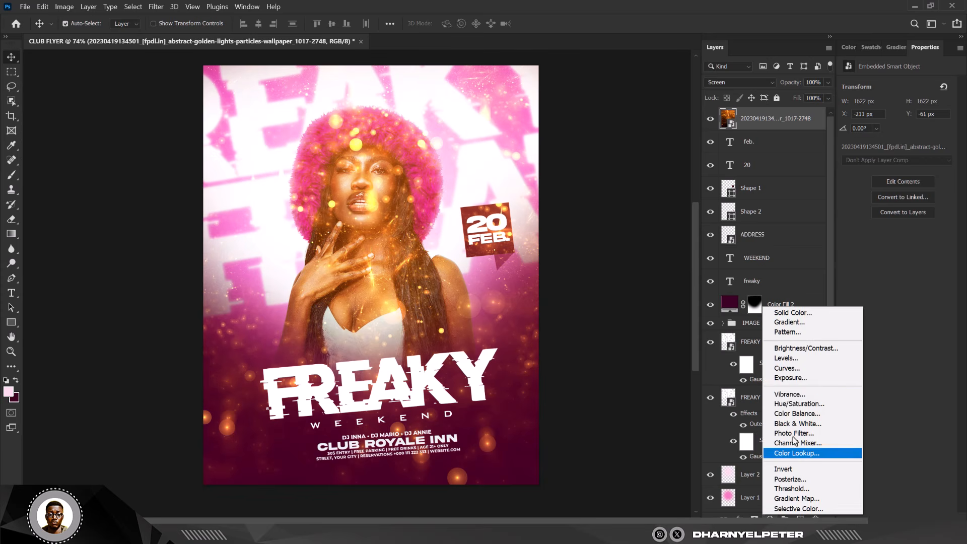
pyautogui.click(806, 407)
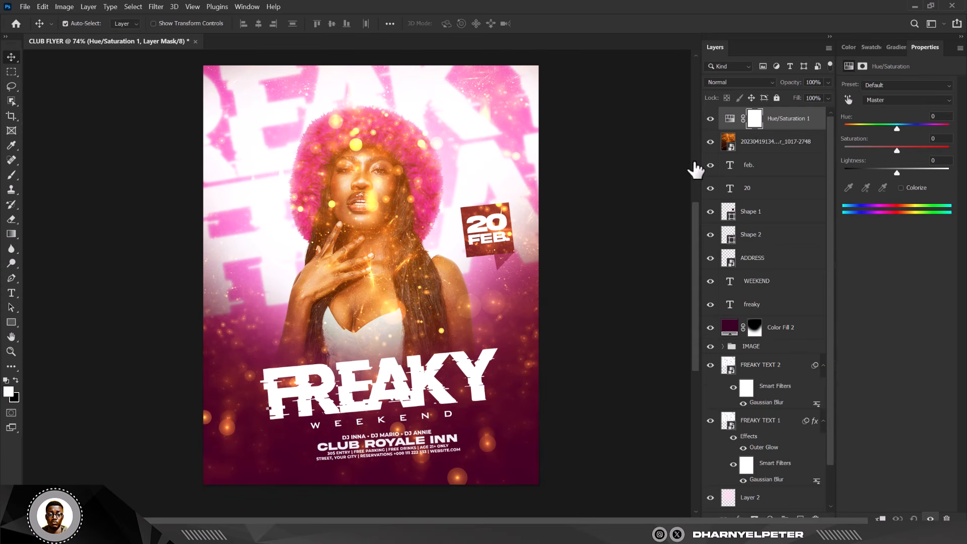
pyautogui.rightClick(781, 130)
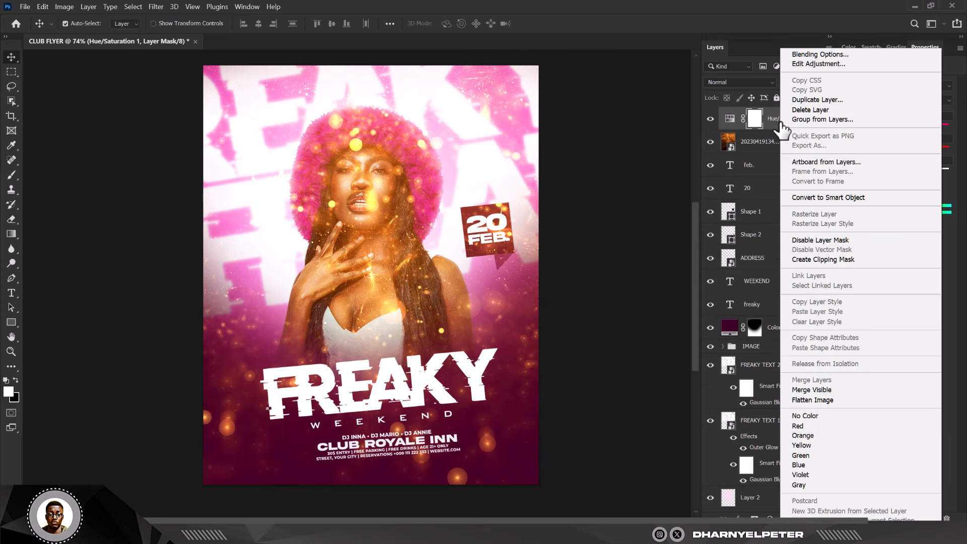
pyautogui.click(827, 259)
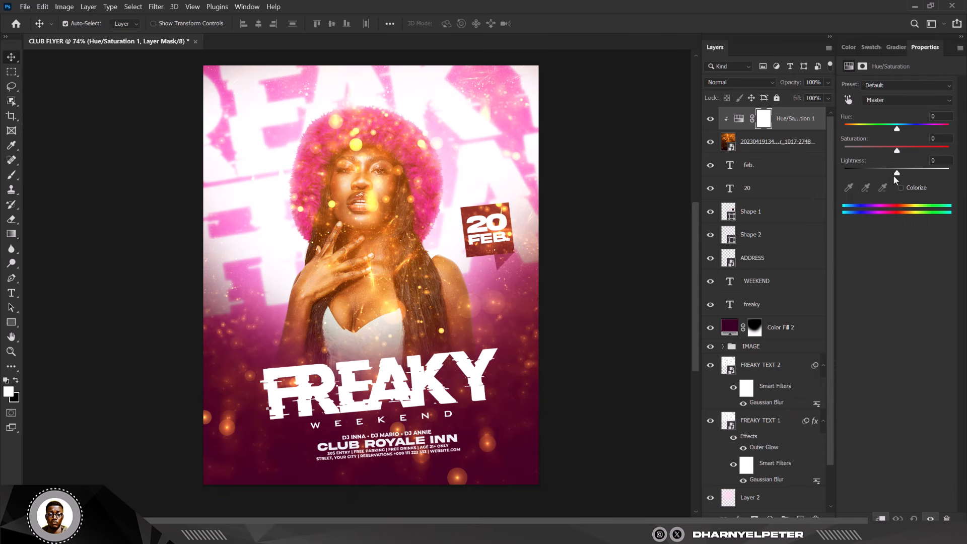
pyautogui.click(902, 189)
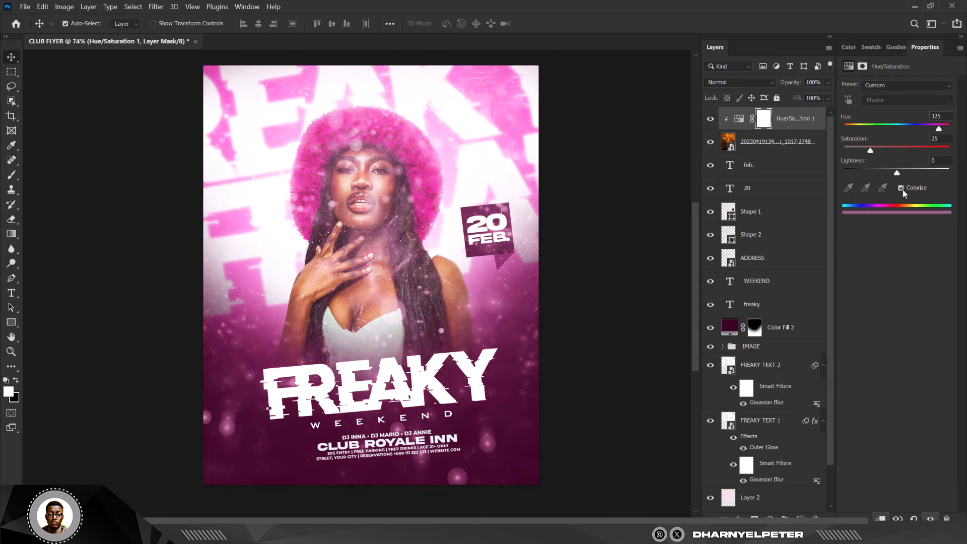
pyautogui.moveTo(871, 151); pyautogui.dragTo(949, 150)
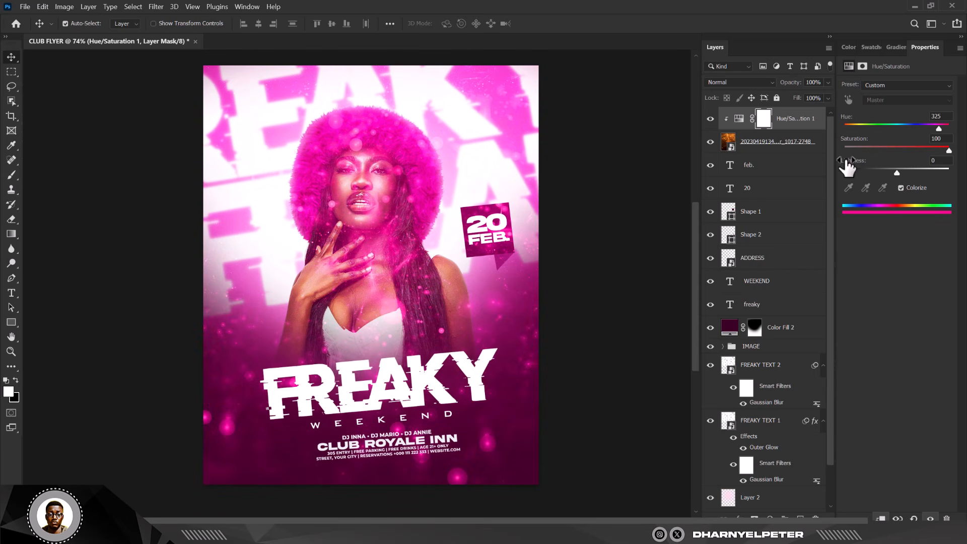
# - Group the particles image with its Hue/Saturation adjustment and convert the group to a smart object
pyautogui.click(762, 145)
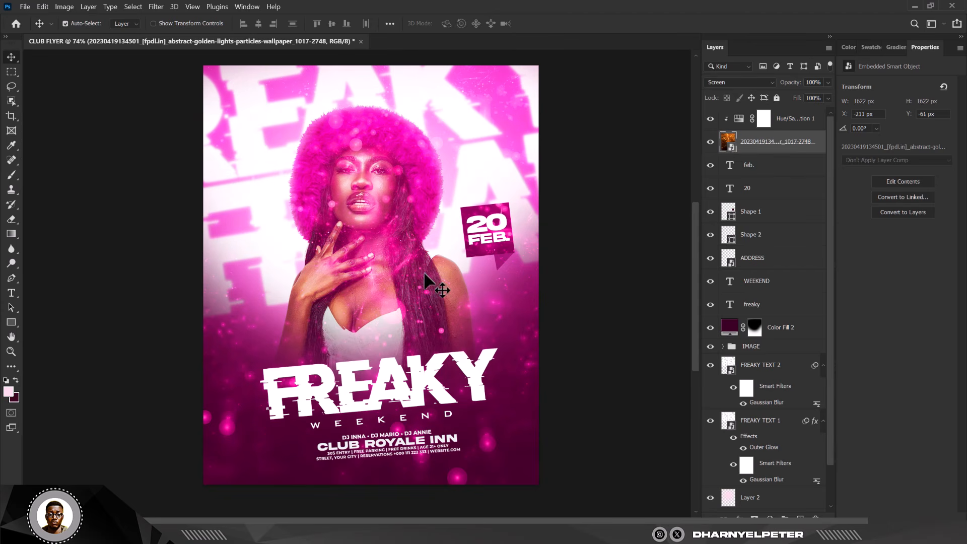
pyautogui.click(802, 123)
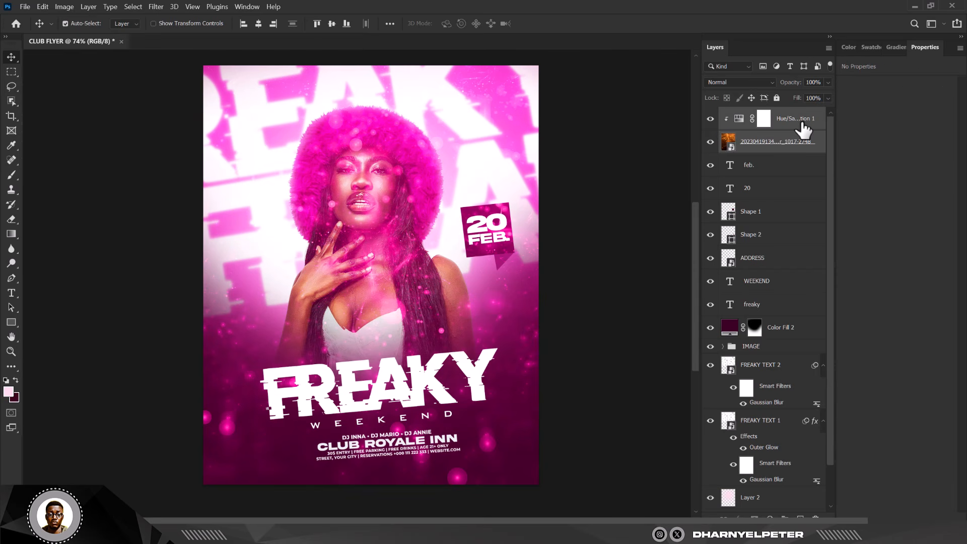
pyautogui.hotkey('ctrl', 'g')
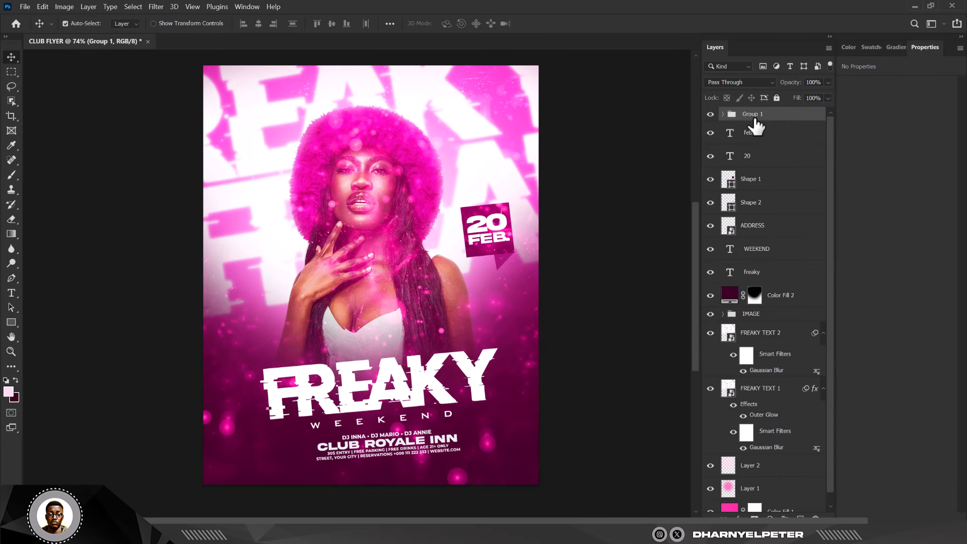
pyautogui.rightClick(790, 121)
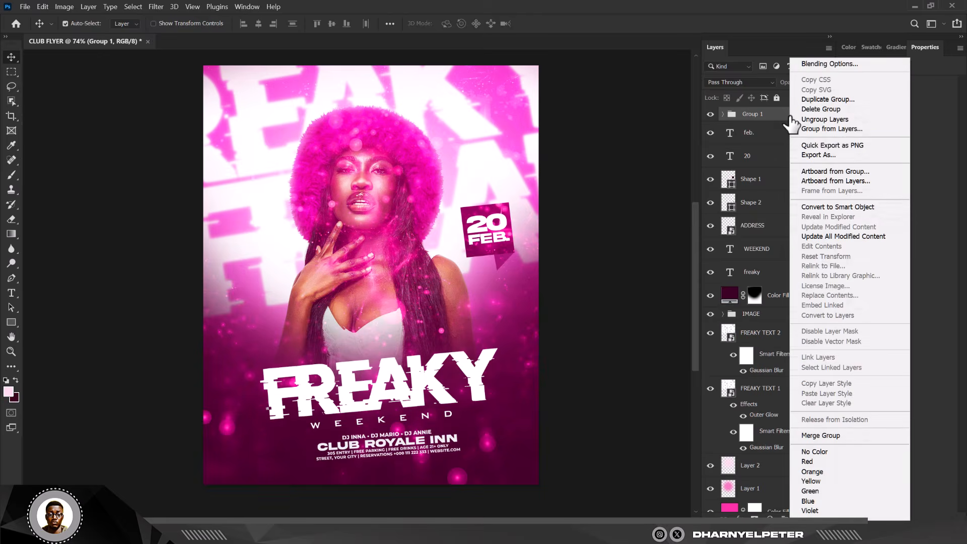
pyautogui.click(845, 210)
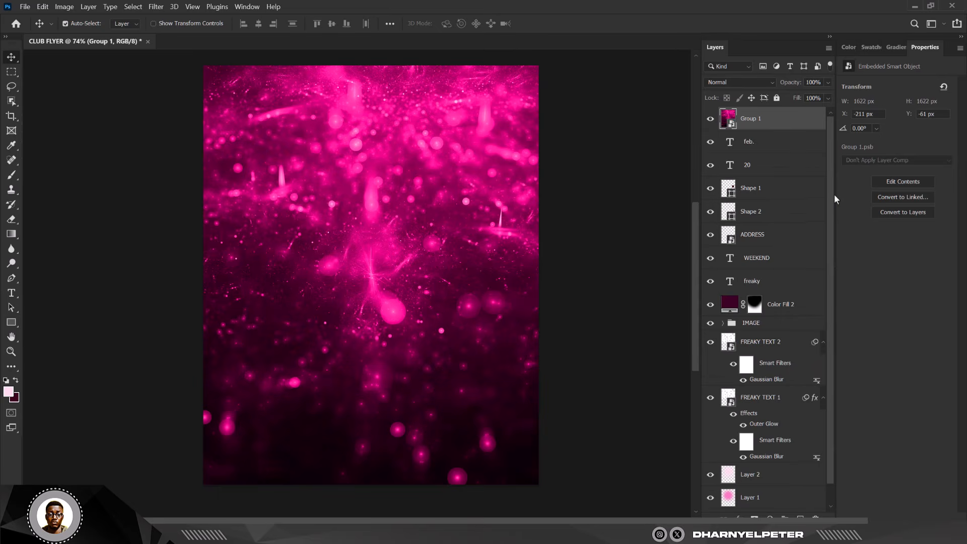
# - Set the pink particles smart object to Screen and move it between FREAKY TEXT 1 and Layer 2
pyautogui.click(751, 82)
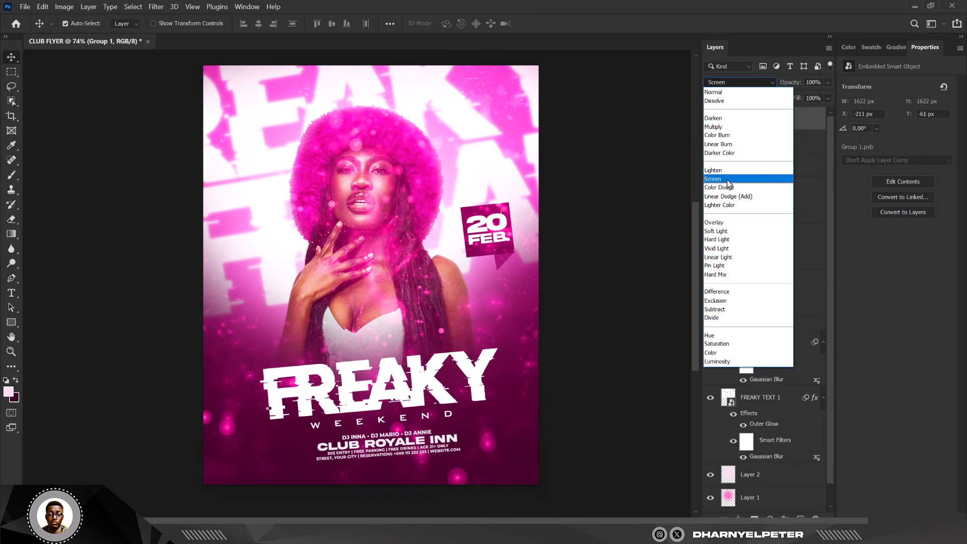
pyautogui.click(729, 179)
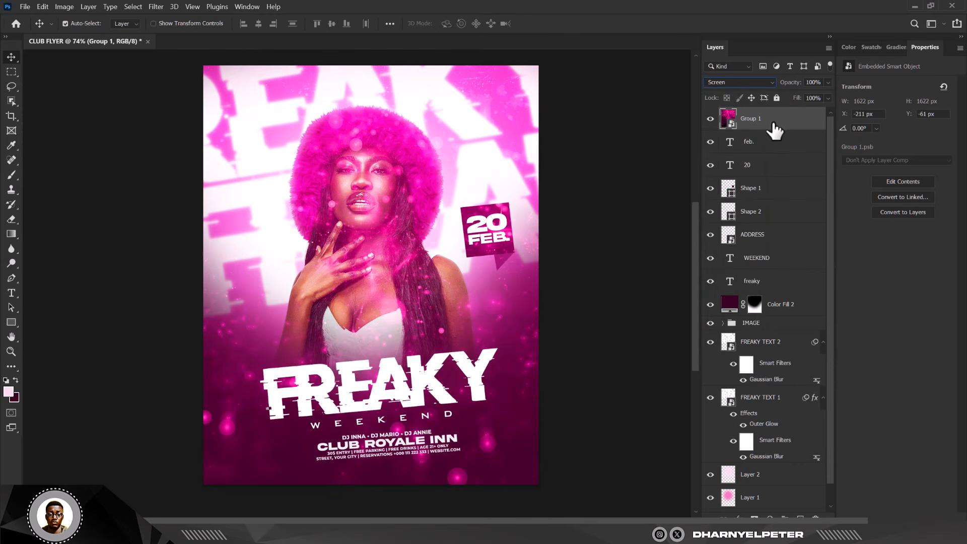
pyautogui.moveTo(780, 123); pyautogui.dragTo(775, 463)
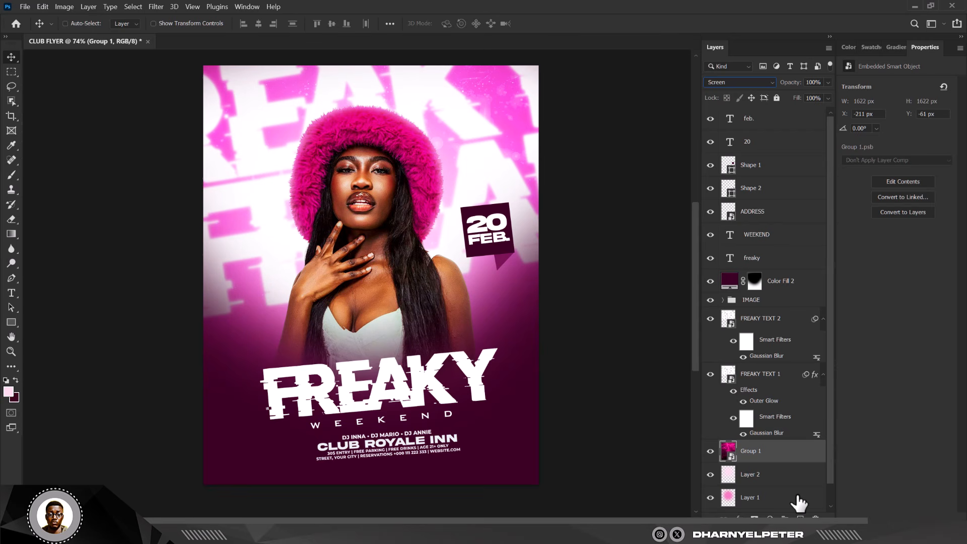
# - Duplicate the pink particles layer three times to intensify the sparkles behind the model
pyautogui.hotkey('ctrl', 'j')
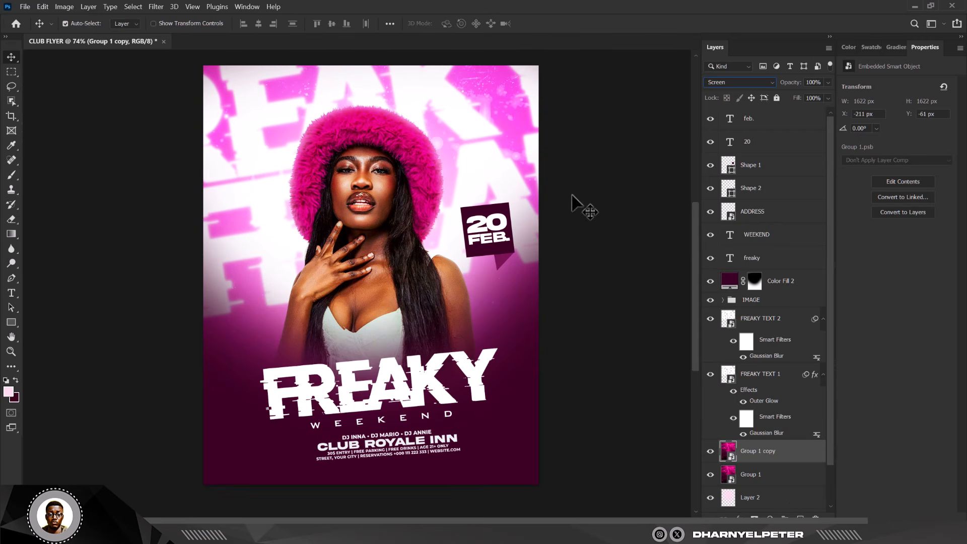
pyautogui.click(623, 167)
pyautogui.scroll(-1, 418, 189)
pyautogui.scroll(1, 452, 185)
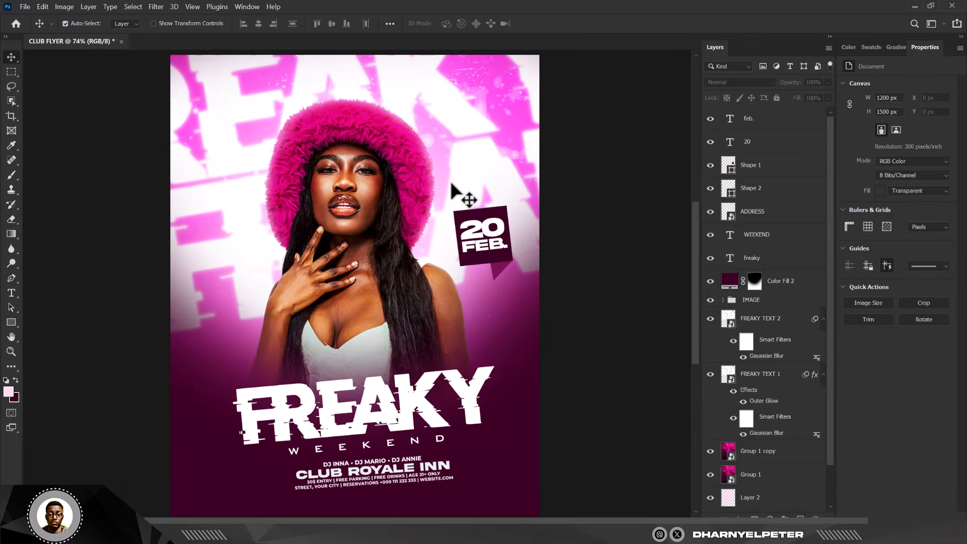
pyautogui.scroll(-1, 450, 184)
pyautogui.scroll(1, 447, 182)
pyautogui.click(777, 459)
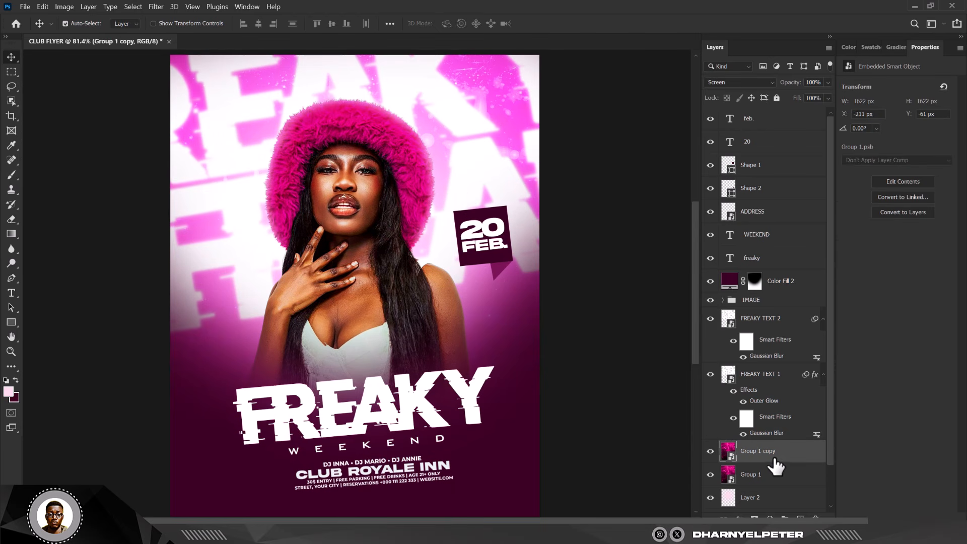
pyautogui.hotkey('ctrl', 'j')
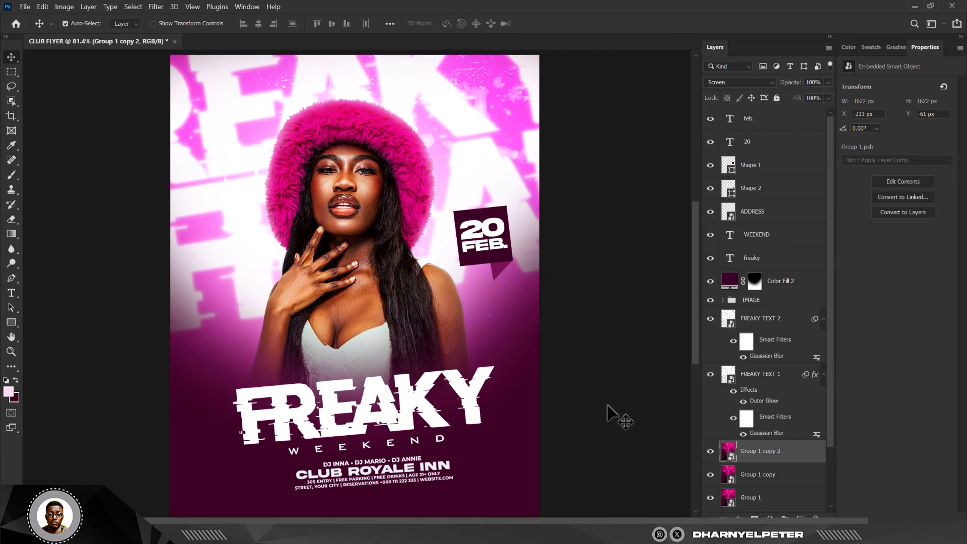
pyautogui.scroll(-1, 388, 89)
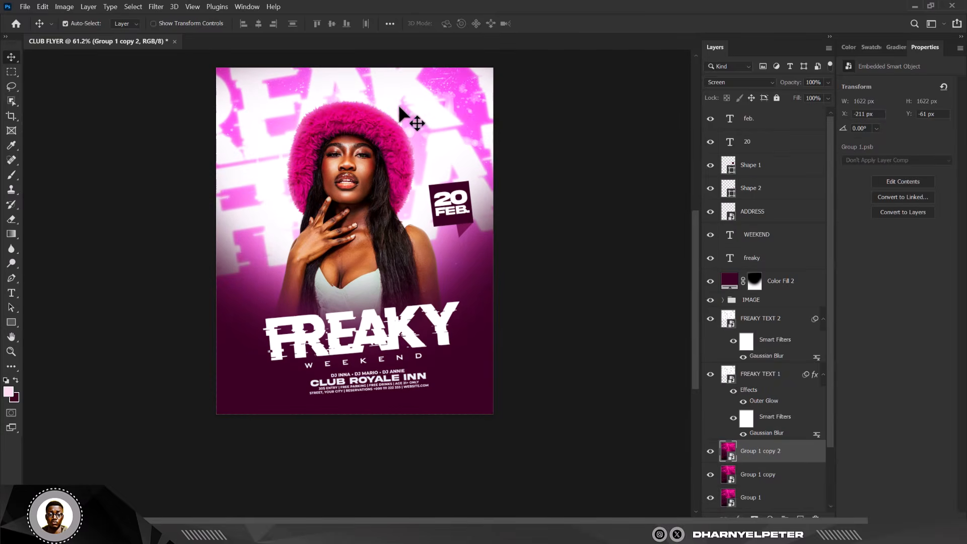
pyautogui.scroll(2, 423, 164)
pyautogui.scroll(-1, 418, 164)
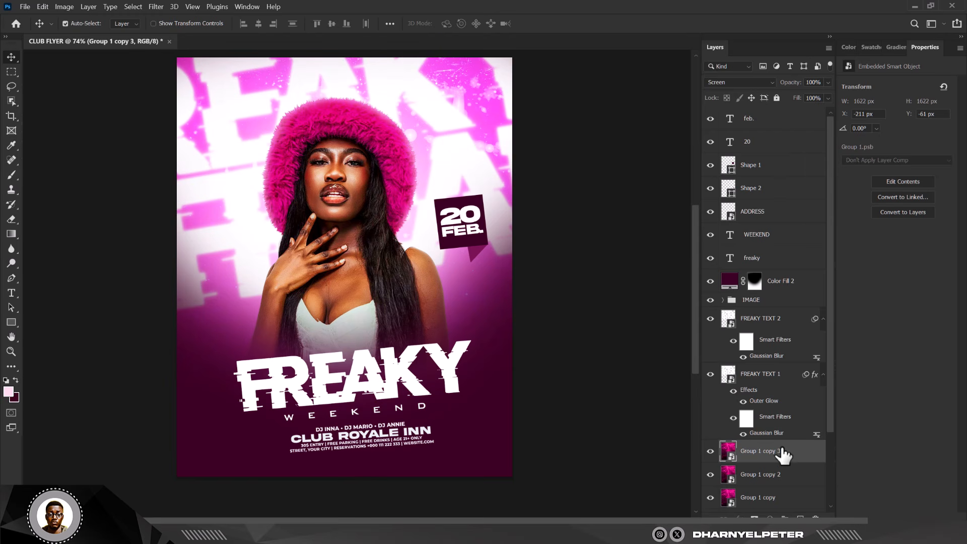
# - Move the uppermost particles copy, Group 1 copy 3, to the top of the layer stack above feb
pyautogui.moveTo(786, 461); pyautogui.dragTo(797, 114)
pyautogui.click(795, 114)
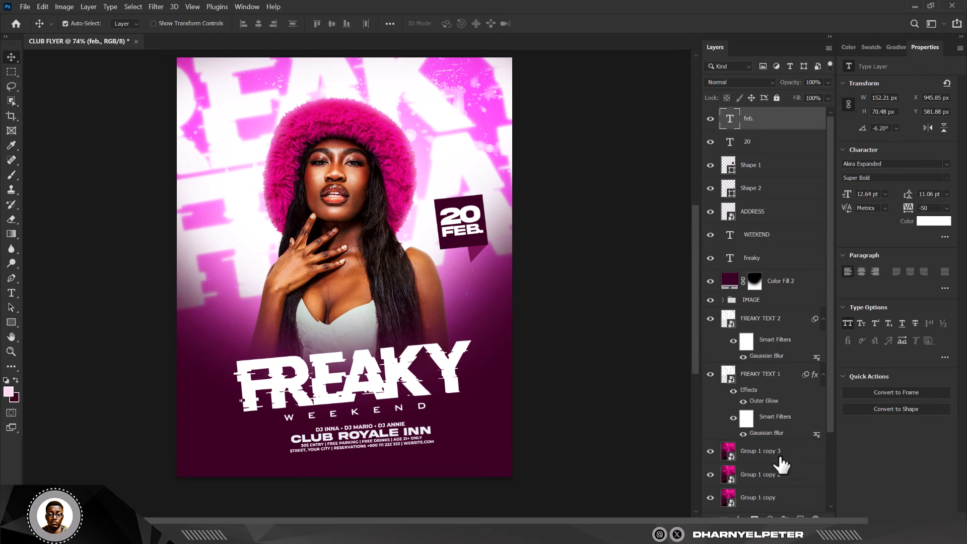
pyautogui.moveTo(784, 462); pyautogui.dragTo(787, 114)
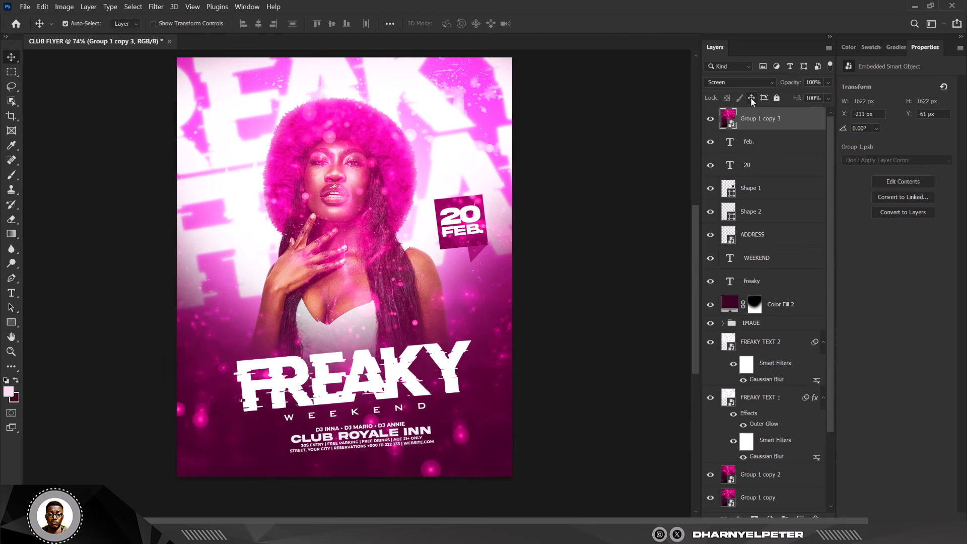
# - Apply a Gaussian Blur with a radius of about 34.6 pixels to the top particles copy
pyautogui.click(158, 8)
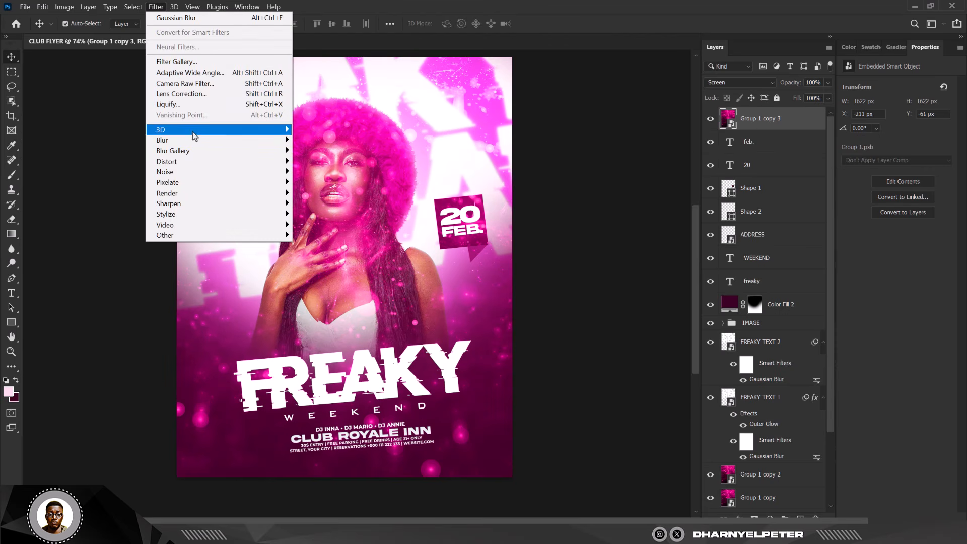
pyautogui.moveTo(193, 140)
pyautogui.click(336, 184)
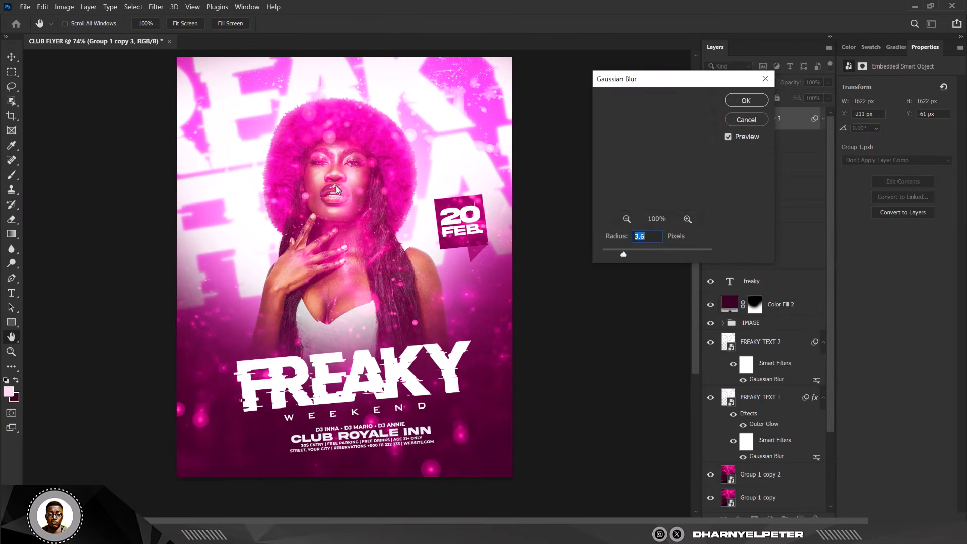
pyautogui.moveTo(633, 252); pyautogui.dragTo(656, 254)
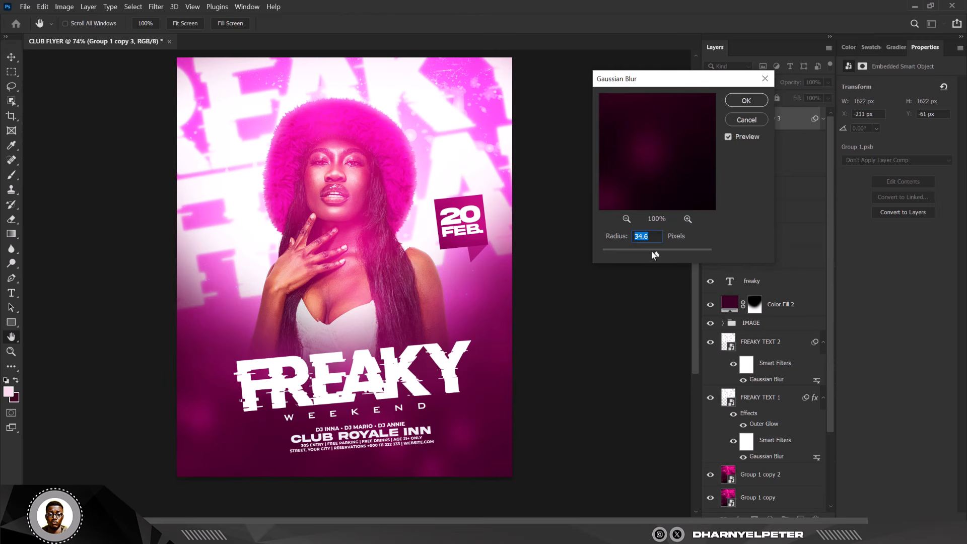
pyautogui.click(749, 103)
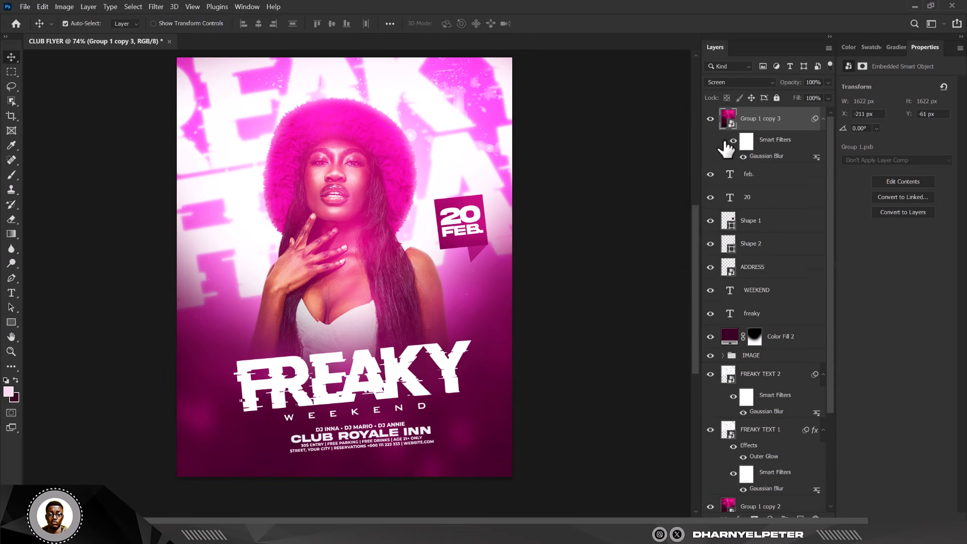
# - Add a layer mask to Group 1 copy 3 and paint the glow off the model with a soft 900 px black brush
pyautogui.click(755, 518)
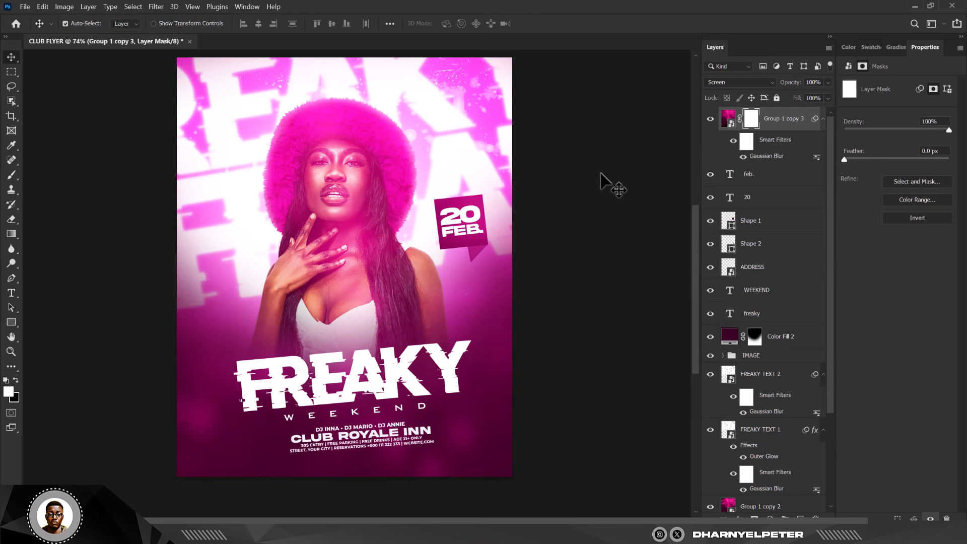
pyautogui.press('b')
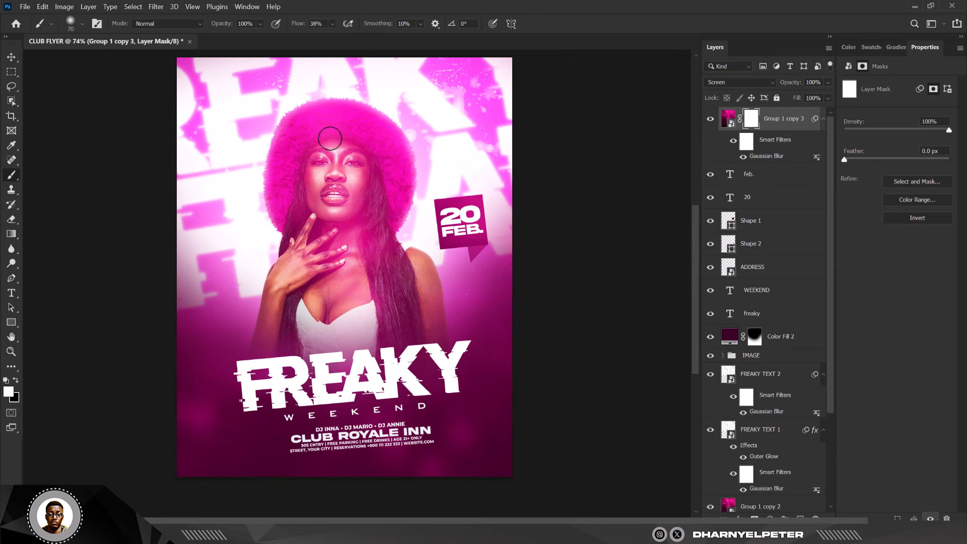
pyautogui.press(']')
pyautogui.press(']')
pyautogui.press(']')
pyautogui.press(']')
pyautogui.press(']')
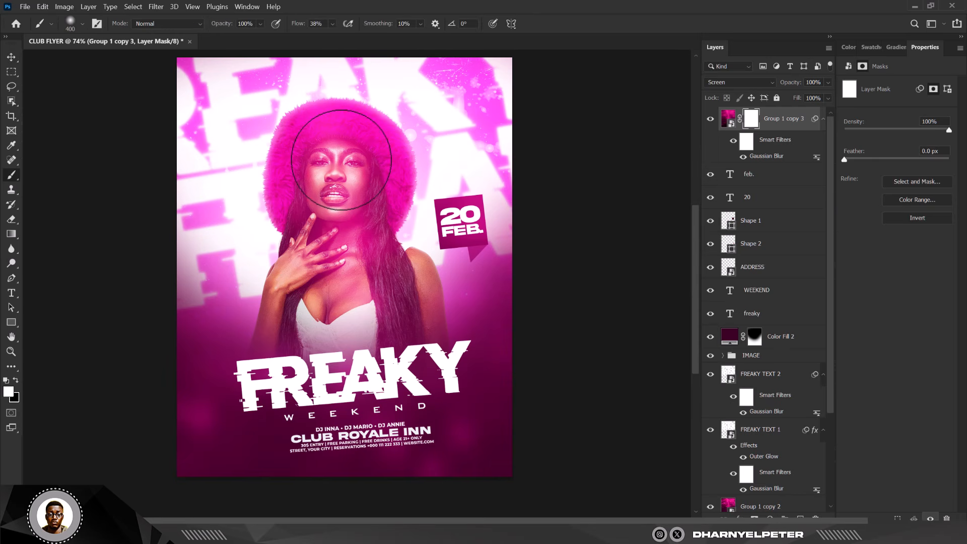
pyautogui.press(']')
pyautogui.press(']')
pyautogui.press(']')
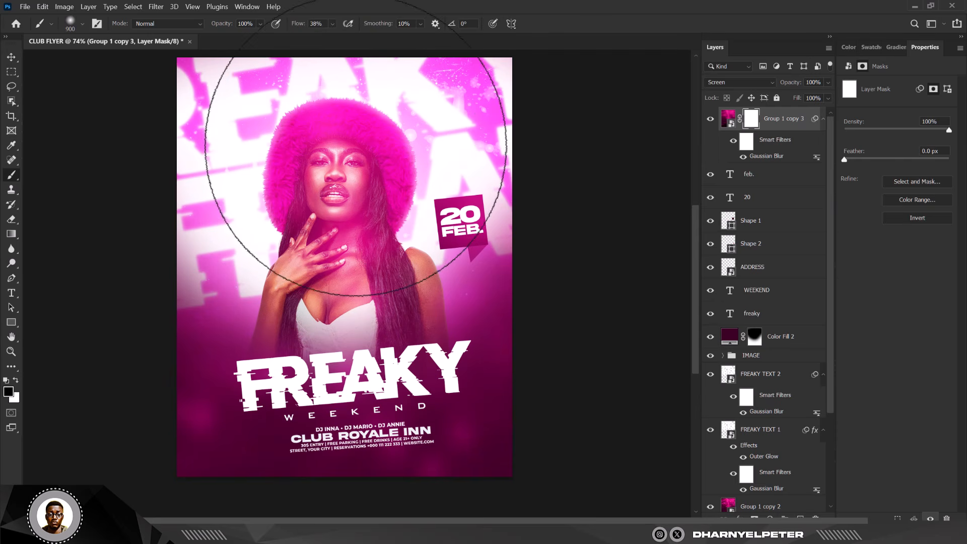
pyautogui.moveTo(329, 193)
pyautogui.mouseDown()
pyautogui.moveTo(310, 264)
pyautogui.moveTo(322, 262)
pyautogui.moveTo(315, 270)
pyautogui.moveTo(325, 280)
pyautogui.moveTo(307, 282)
pyautogui.moveTo(295, 305)
pyautogui.moveTo(317, 335)
pyautogui.moveTo(359, 352)
pyautogui.moveTo(222, 343)
pyautogui.moveTo(218, 323)
pyautogui.moveTo(148, 427)
pyautogui.mouseUp()
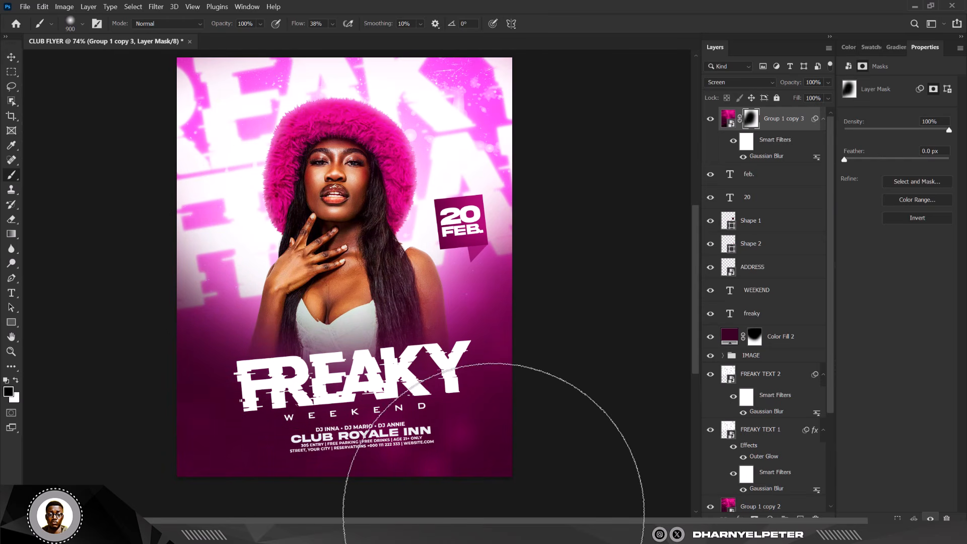
# - Compare the flyer with and without the masked Group 1 copy 3 glow layer
pyautogui.click(12, 59)
pyautogui.click(710, 118)
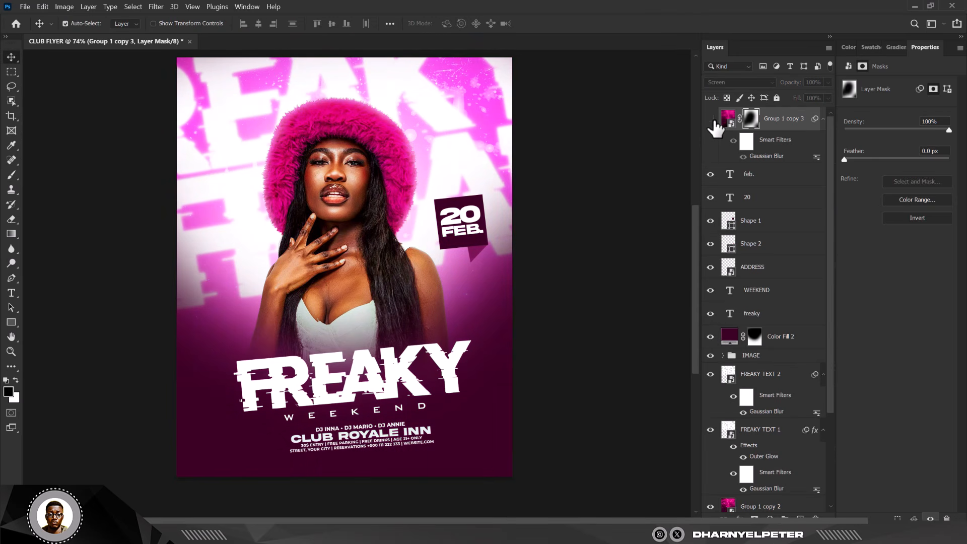
pyautogui.click(710, 119)
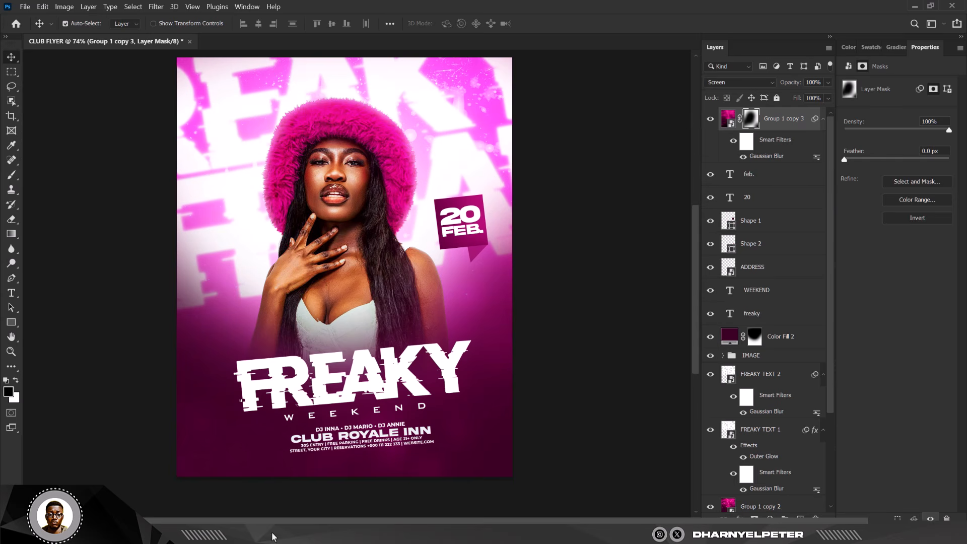
# - Switch to the ORANGE BACKGROUND window in File Explorer and go to the DIRT EFFECT folder within PREMIUM BACKGROUNDS
pyautogui.moveTo(224, 537)
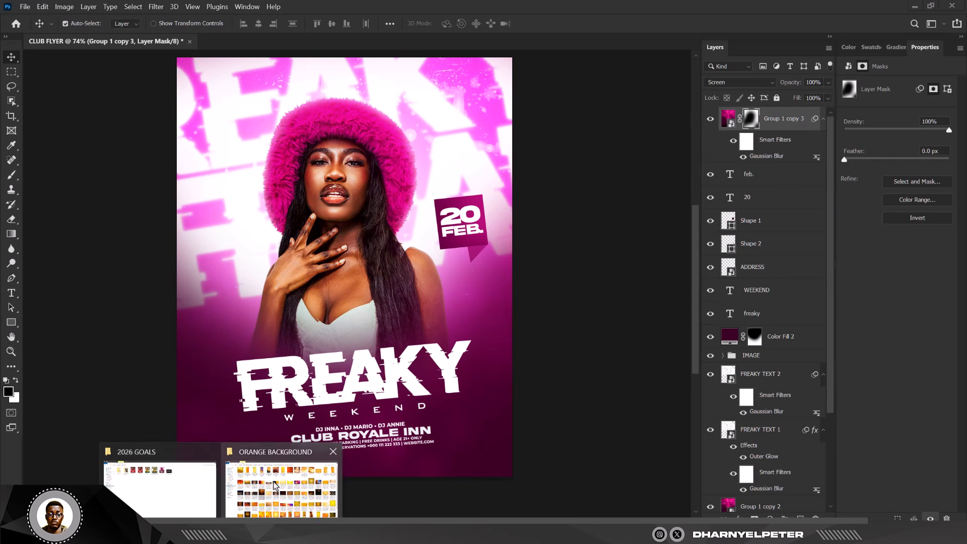
pyautogui.click(277, 487)
pyautogui.click(455, 36)
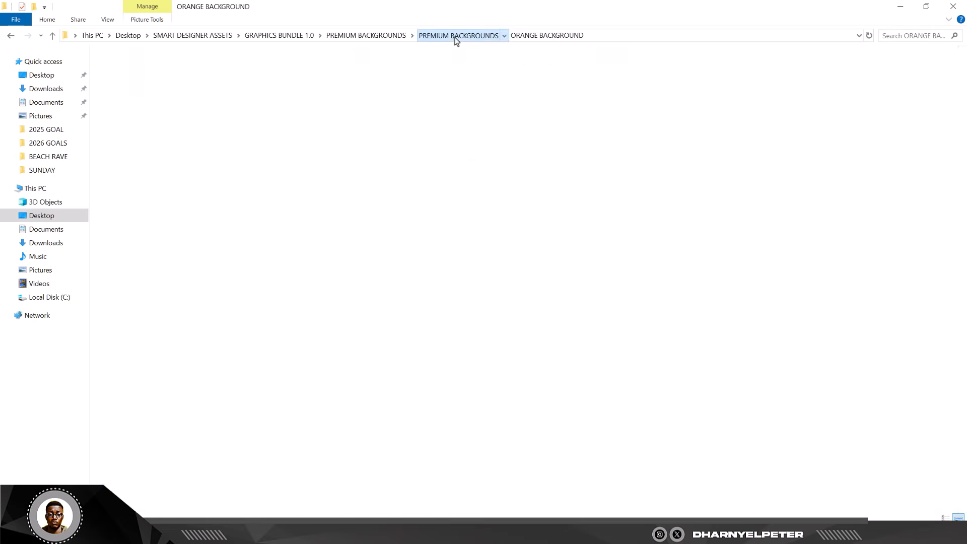
pyautogui.doubleClick(292, 96)
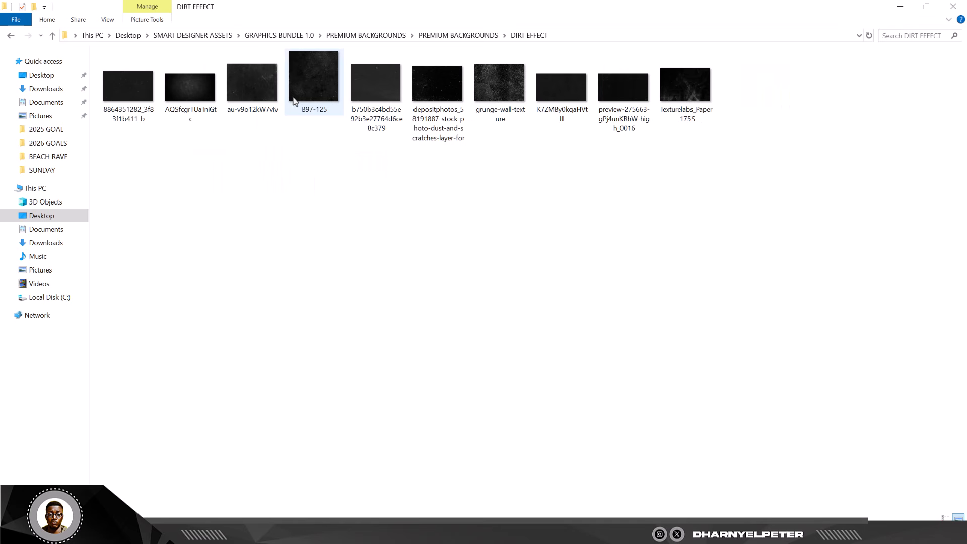
pyautogui.click(567, 113)
pyautogui.moveTo(567, 91); pyautogui.dragTo(432, 295)
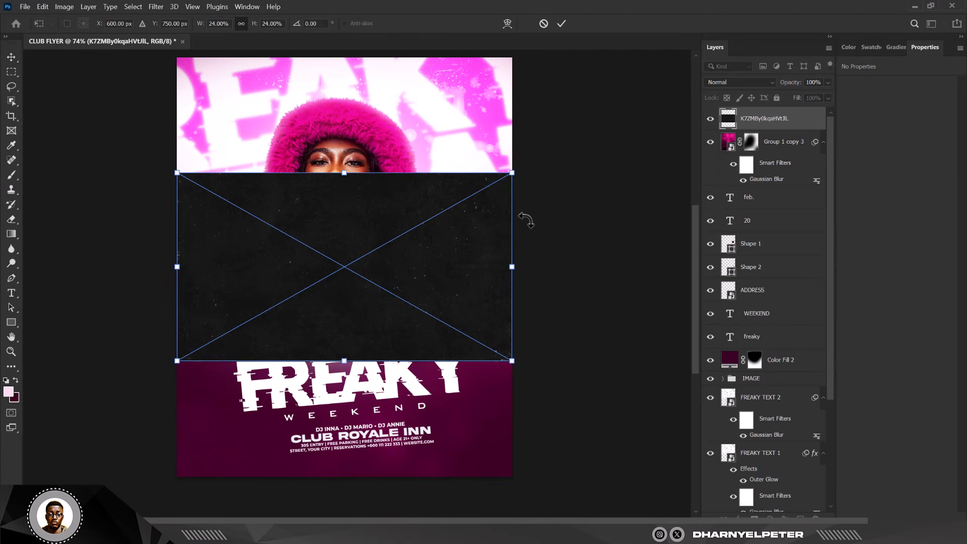
pyautogui.press('Escape')
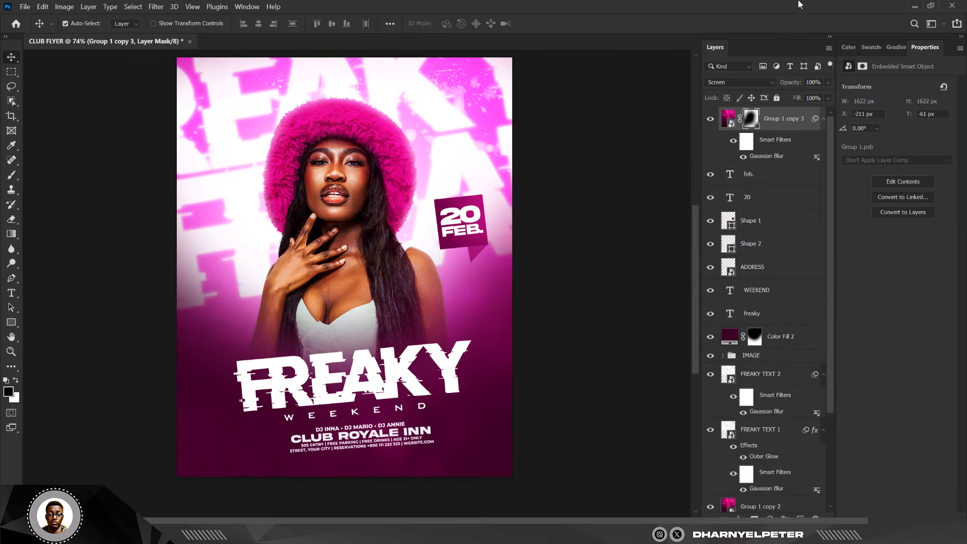
# - Place the depositphotos dust-and-scratches image from DIRT EFFECT over the whole flyer, rotated 90° and enlarged to about 212%
pyautogui.click(915, 7)
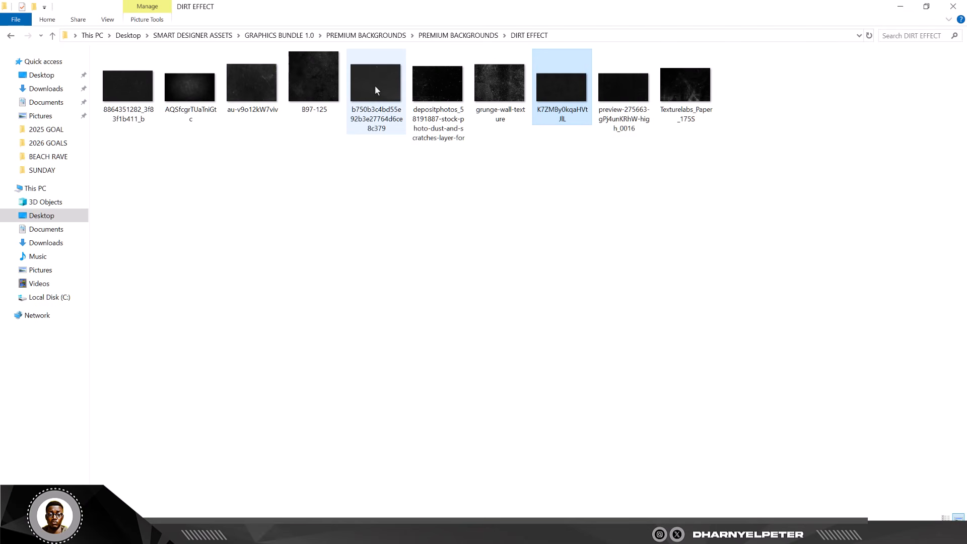
pyautogui.click(433, 94)
pyautogui.moveTo(435, 96); pyautogui.dragTo(387, 219)
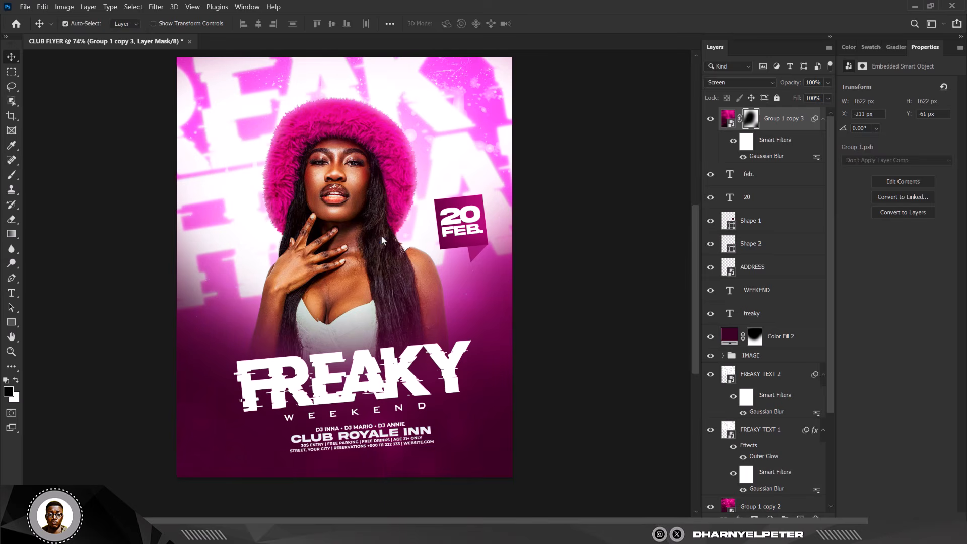
pyautogui.moveTo(489, 202); pyautogui.dragTo(501, 483)
pyautogui.scroll(-2, 373, 325)
pyautogui.moveTo(440, 385); pyautogui.dragTo(437, 328)
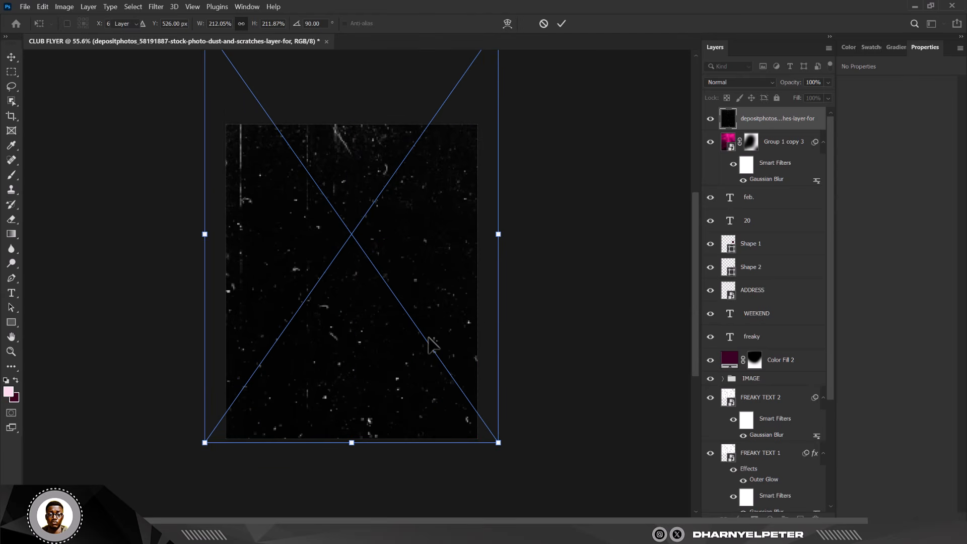
pyautogui.press('Return')
# - Try the Screen blend mode on the depositphotos dust-and-scratches layer and delete the layer
pyautogui.scroll(2, 375, 204)
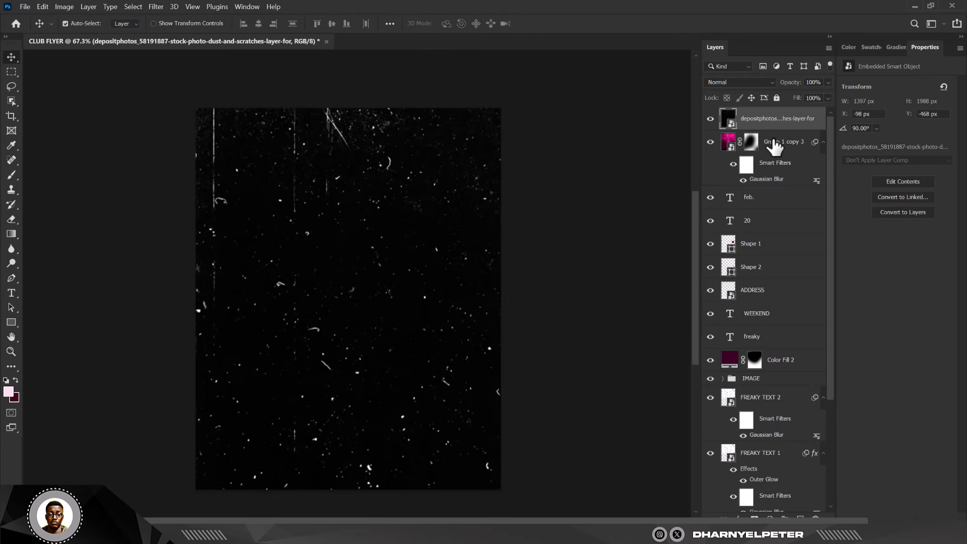
pyautogui.click(747, 83)
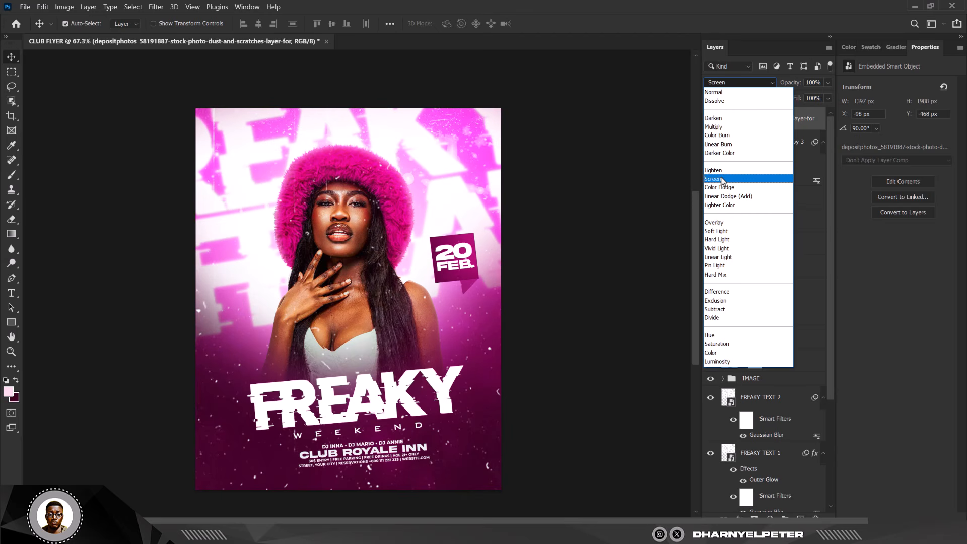
pyautogui.click(721, 180)
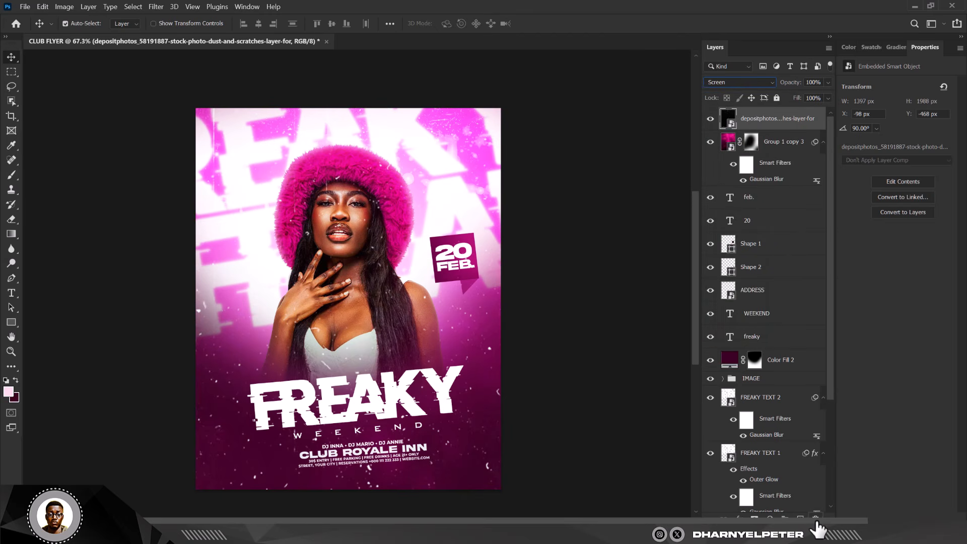
pyautogui.click(815, 518)
# - Switch back to the DIRT EFFECT folder in File Explorer and preview the preview-275663-gPj4unKRhW-high_0016 texture
pyautogui.moveTo(224, 542)
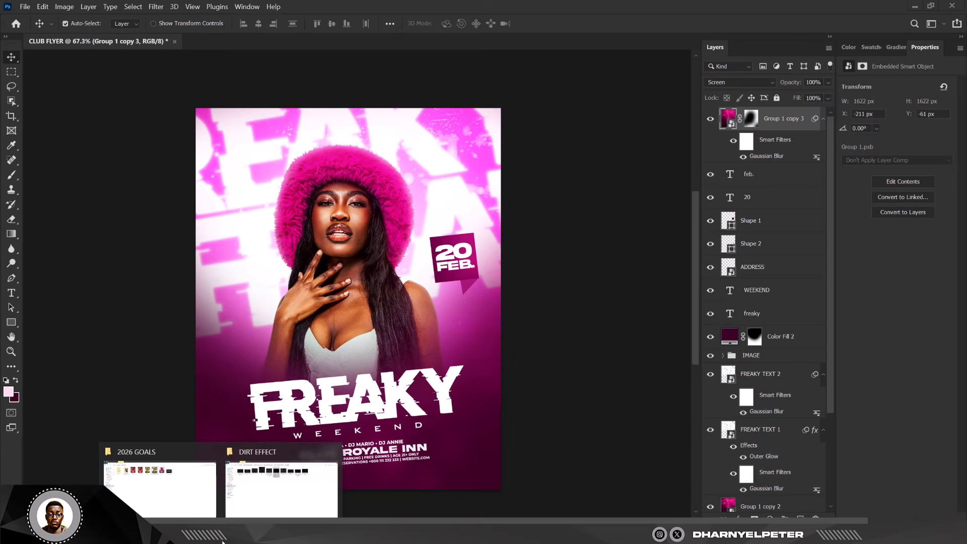
pyautogui.click(264, 481)
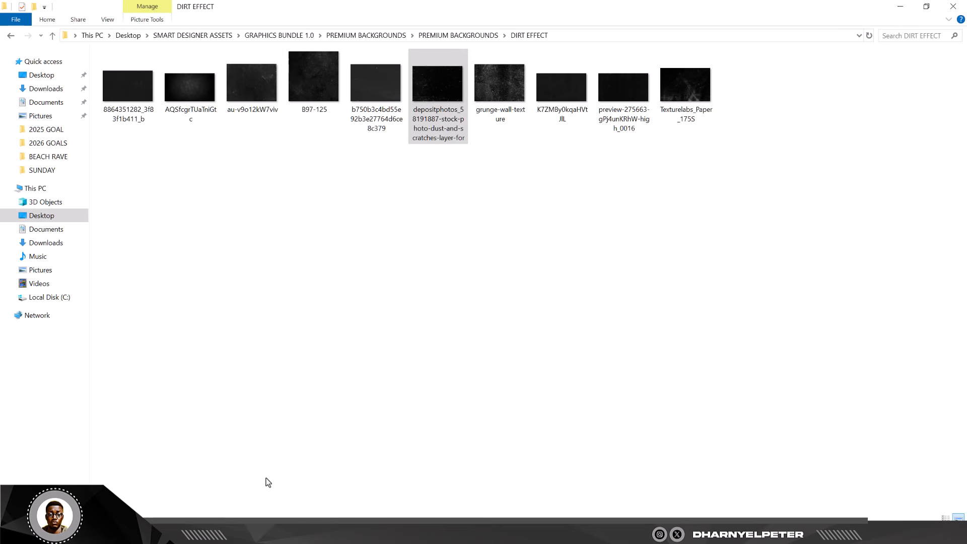
pyautogui.click(625, 95)
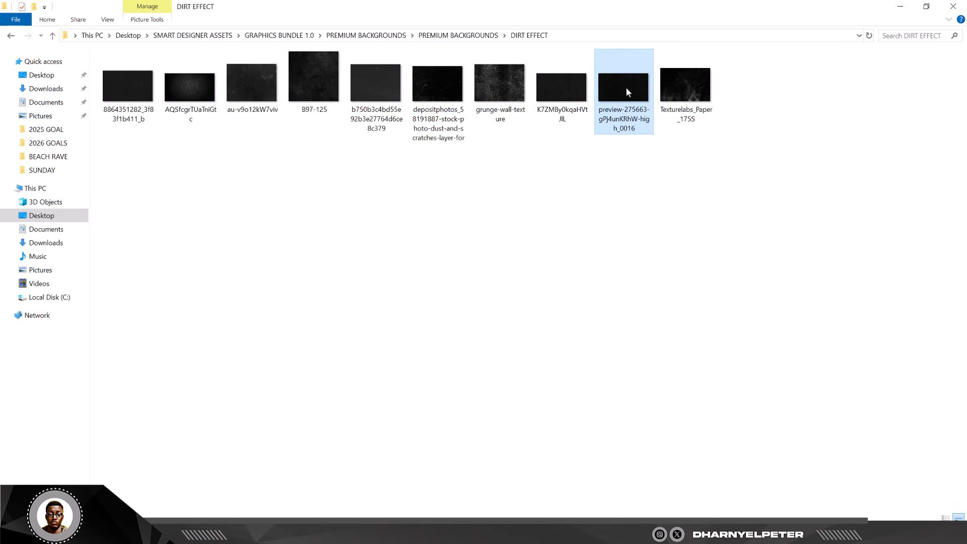
pyautogui.doubleClick(626, 86)
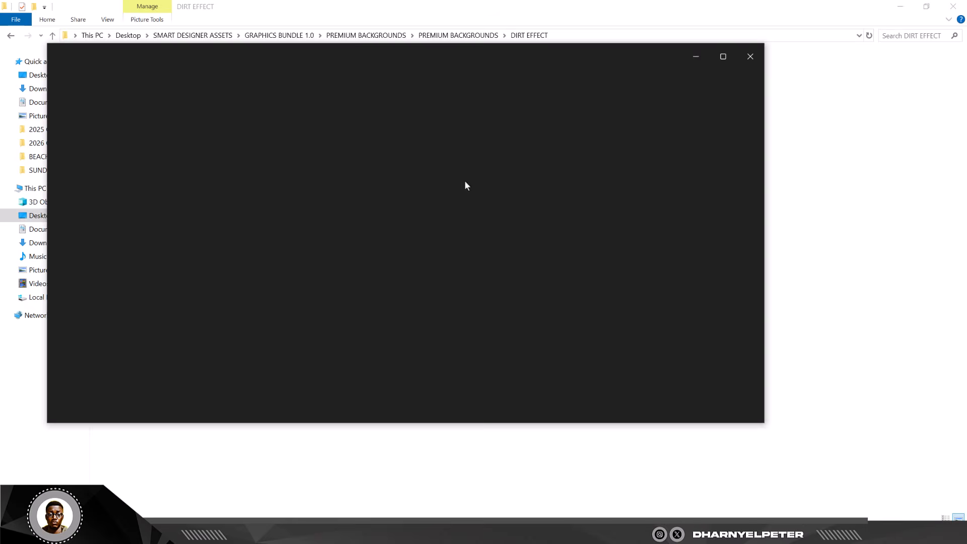
pyautogui.click(751, 57)
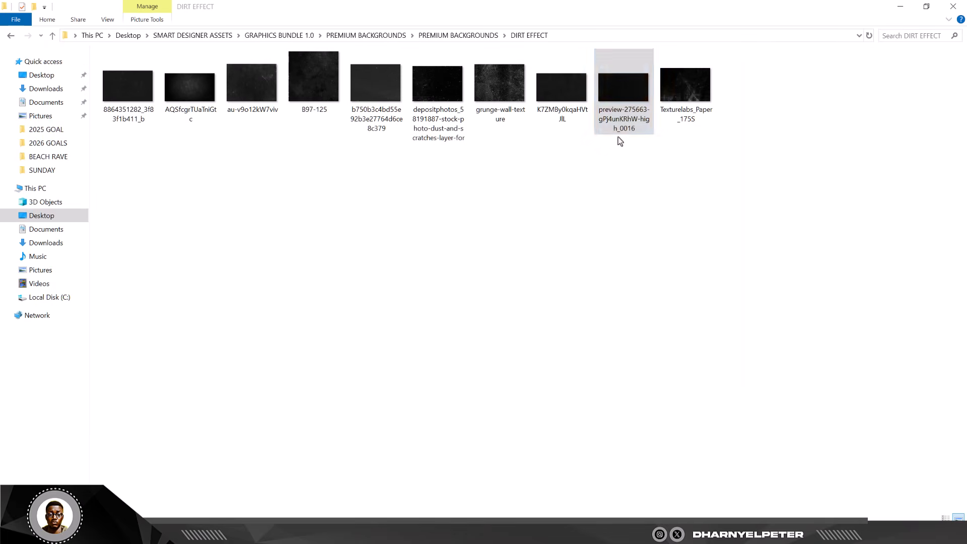
# - Place the preview-275663-gPj4unKRhW-high_0016 texture over the flyer, rotated 90° and scaled to about 55%, with Screen blending
pyautogui.moveTo(634, 74); pyautogui.dragTo(386, 270)
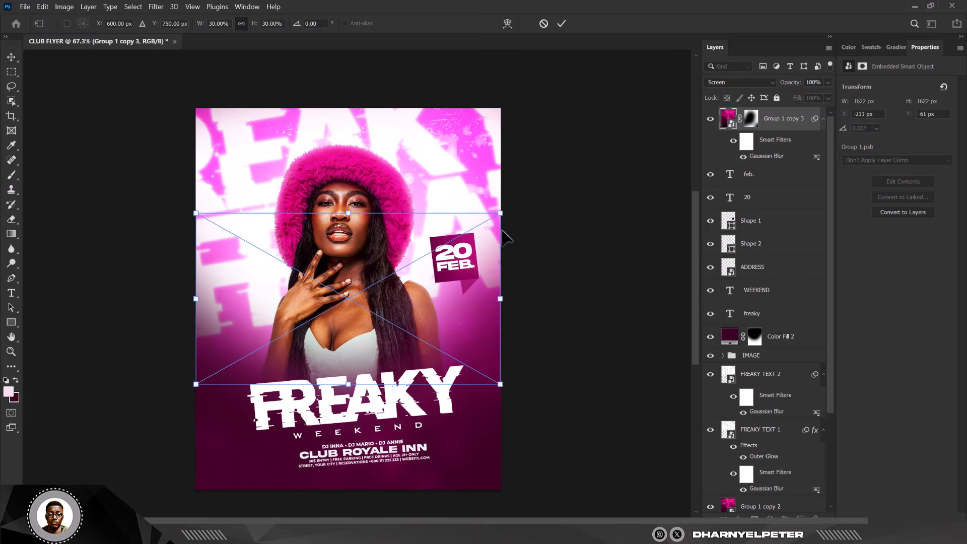
pyautogui.moveTo(517, 215); pyautogui.dragTo(544, 516)
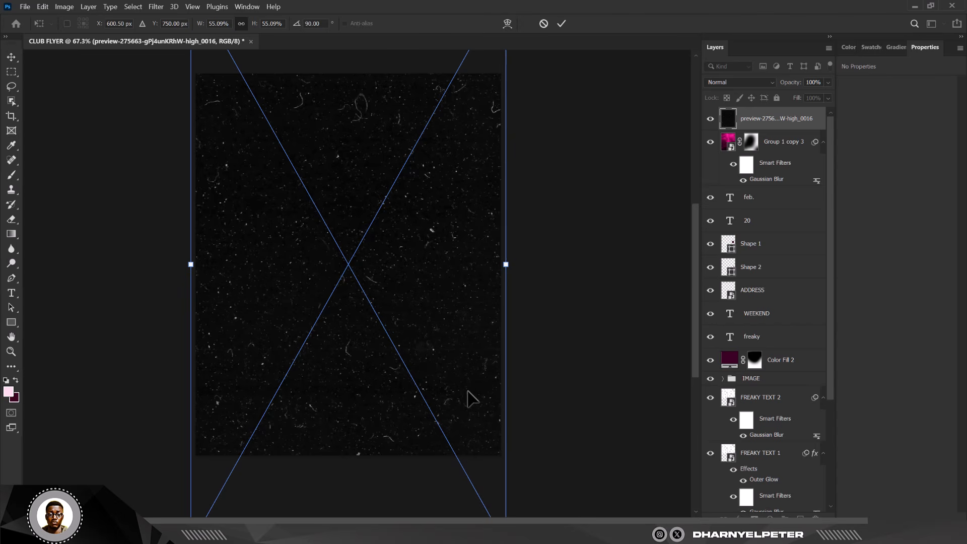
pyautogui.press('Return')
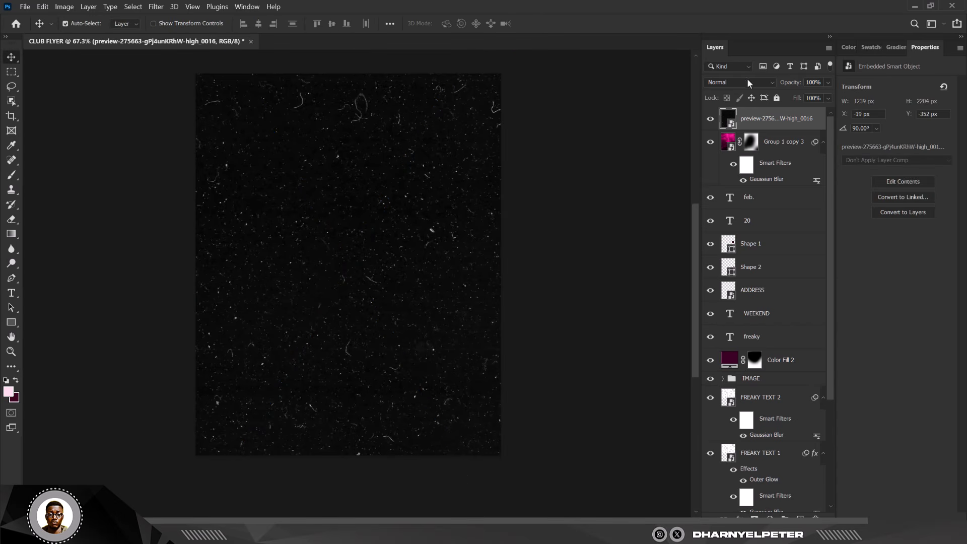
pyautogui.click(747, 81)
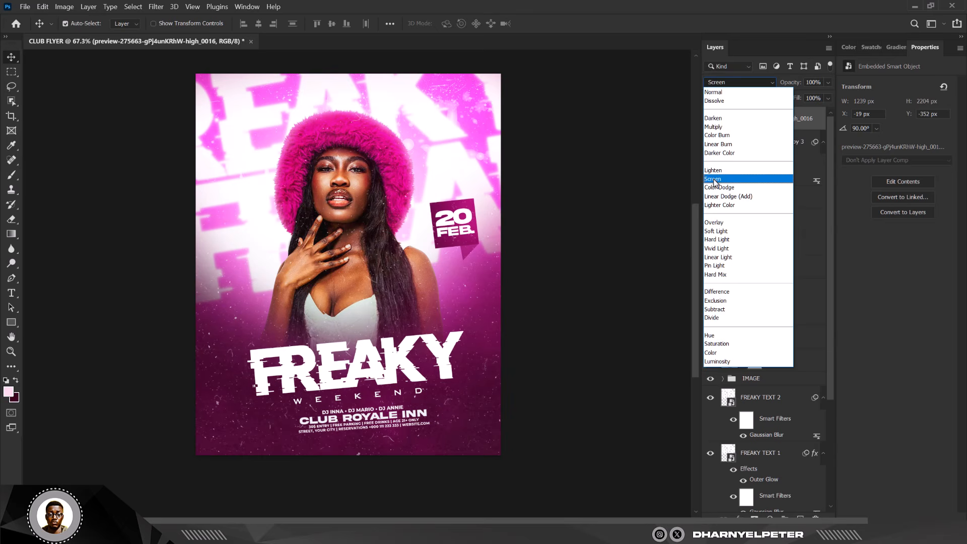
pyautogui.click(714, 179)
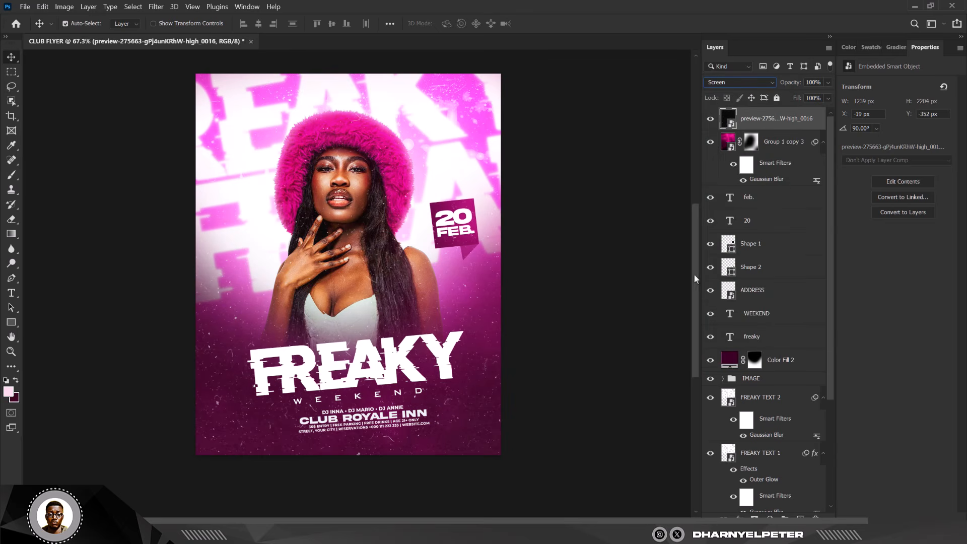
# - Add a layer mask to the dust texture and paint it off the model with the black 900 px brush
pyautogui.click(755, 519)
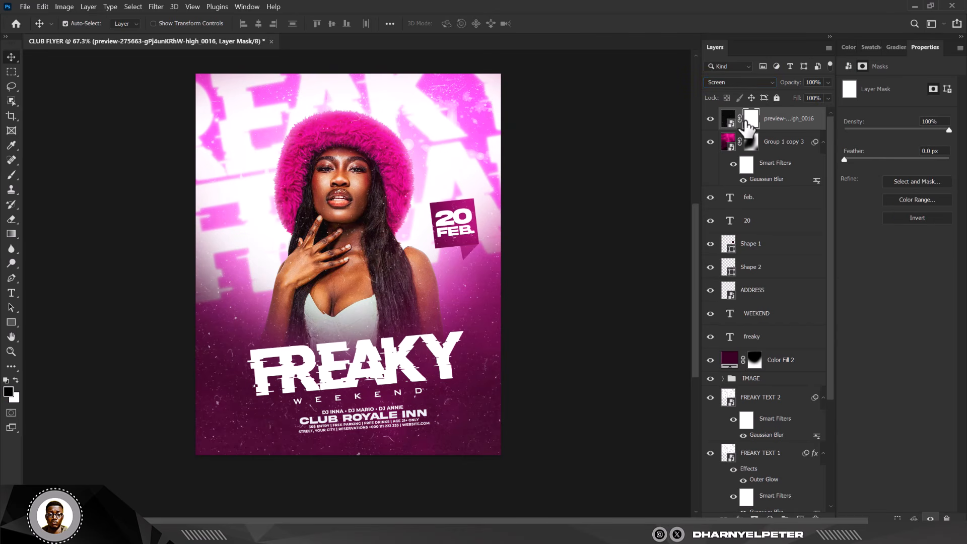
pyautogui.scroll(3, 329, 223)
pyautogui.scroll(-1, 350, 237)
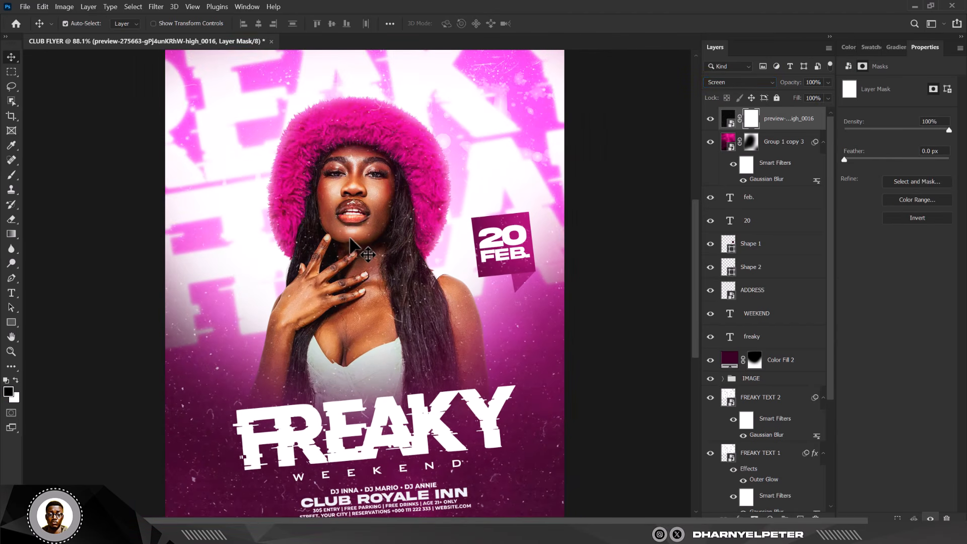
pyautogui.press('b')
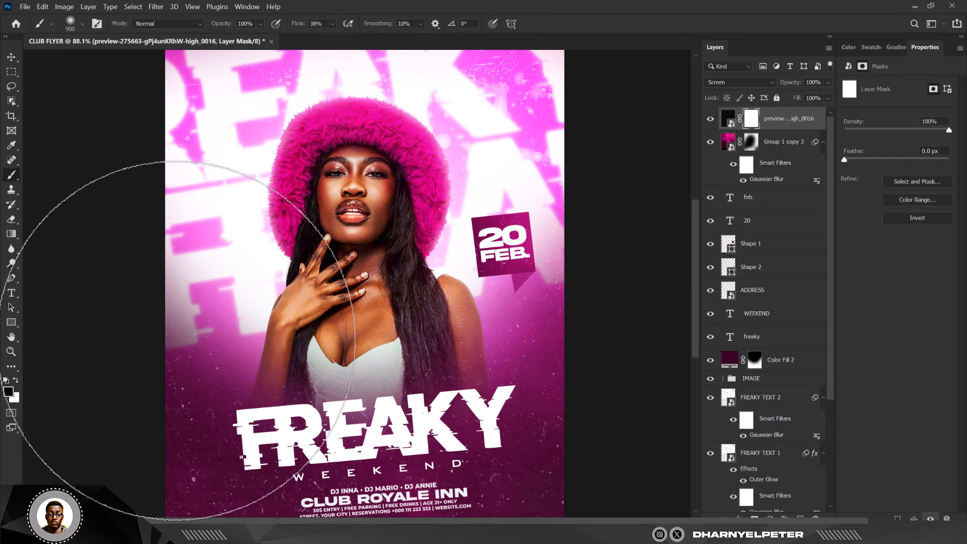
pyautogui.moveTo(430, 272)
pyautogui.mouseDown()
pyautogui.moveTo(363, 216)
pyautogui.moveTo(342, 233)
pyautogui.mouseUp()
pyautogui.scroll(-3, 340, 235)
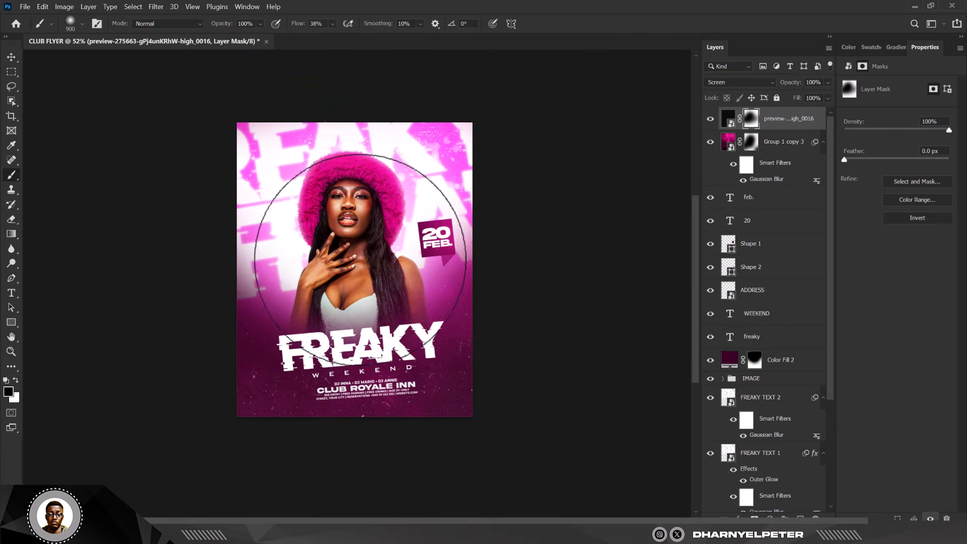
# - Paint white on the dust texture's mask along the flyer's lower-left edge to restore the specks there
pyautogui.scroll(1, 375, 243)
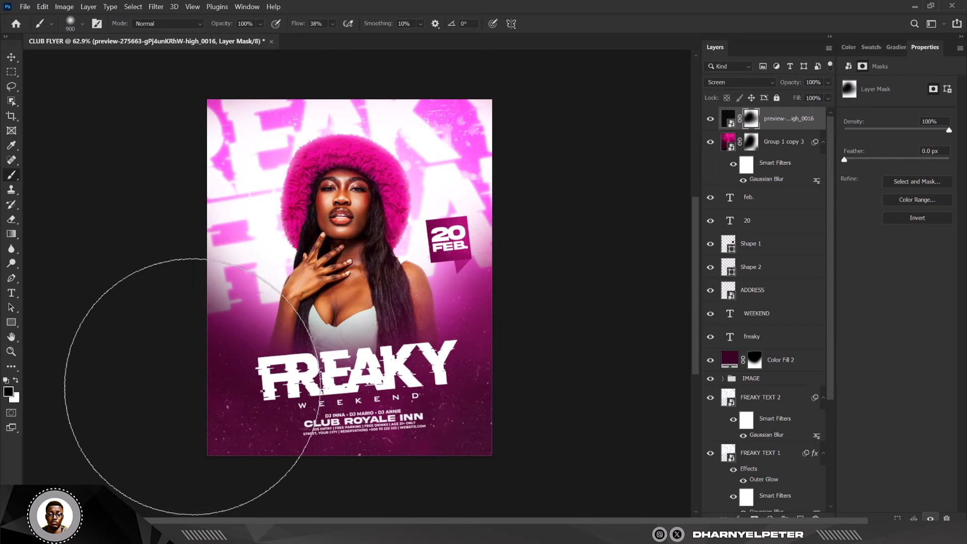
pyautogui.press('x')
pyautogui.moveTo(189, 363); pyautogui.dragTo(193, 389)
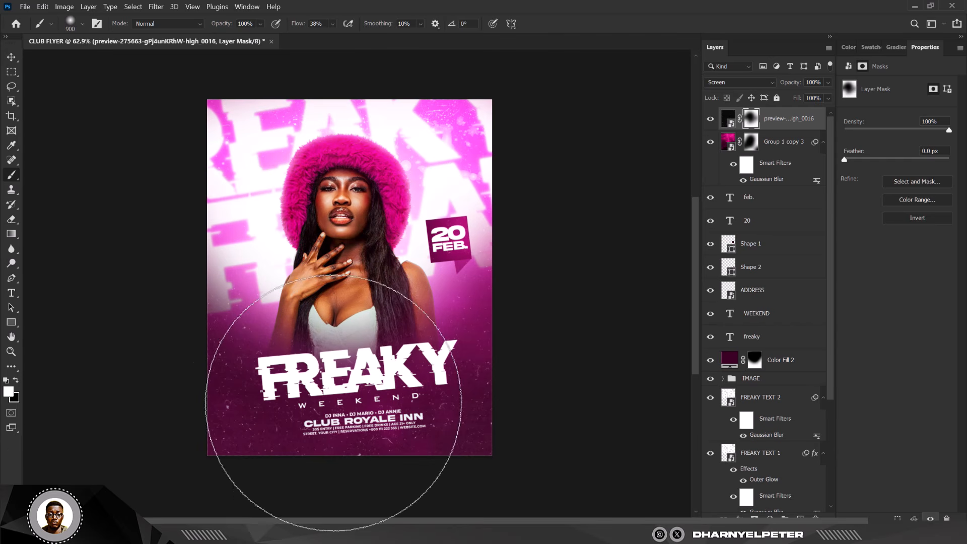
pyautogui.press('v')
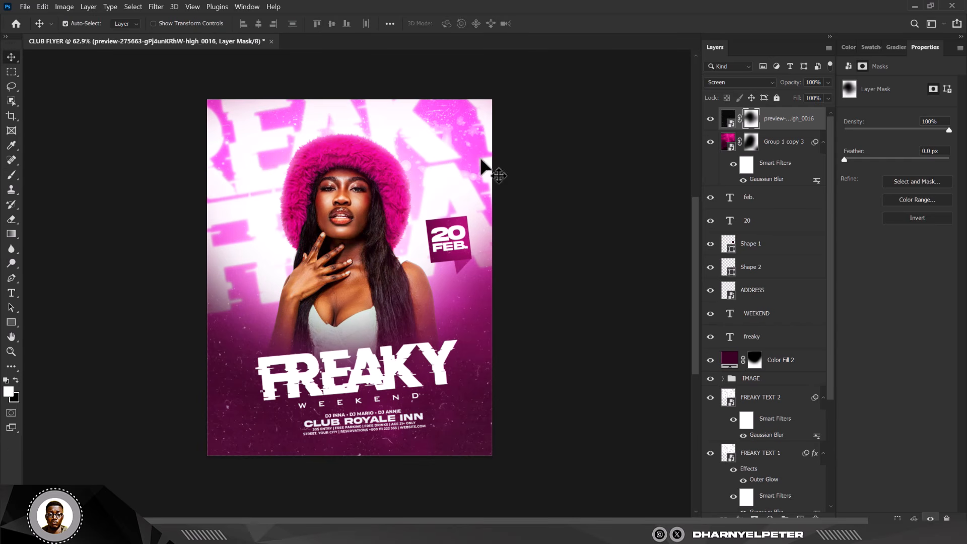
# - Lower the dust texture layer's opacity to 71%
pyautogui.scroll(2, 406, 335)
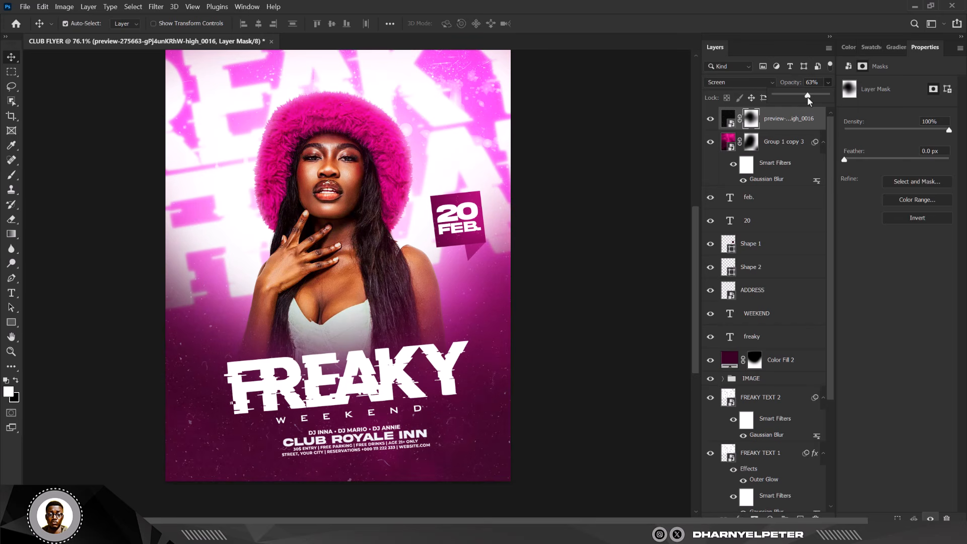
pyautogui.moveTo(808, 96); pyautogui.dragTo(811, 97)
pyautogui.scroll(-2, 340, 182)
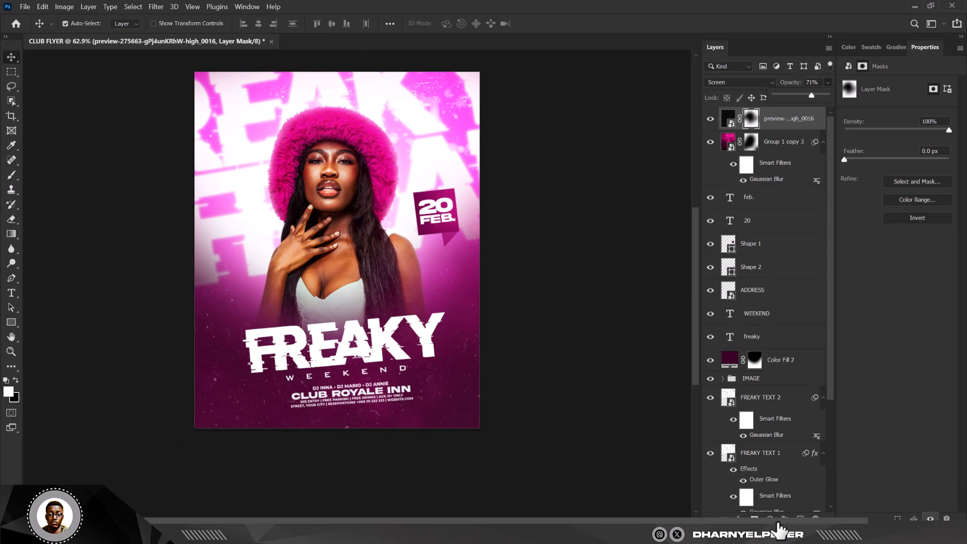
# - Add a Curves adjustment above all layers and pull its midpoint down to input 135, output 99
pyautogui.click(770, 520)
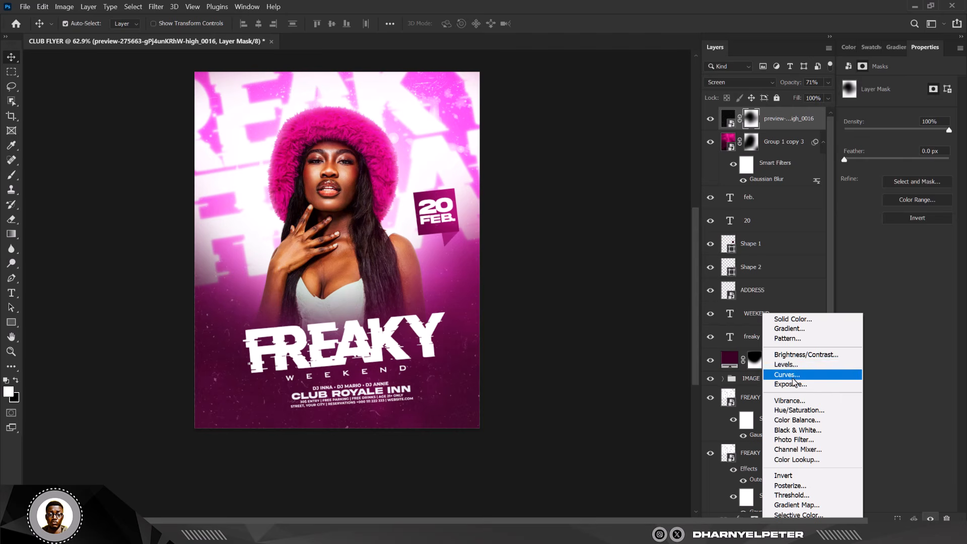
pyautogui.click(786, 375)
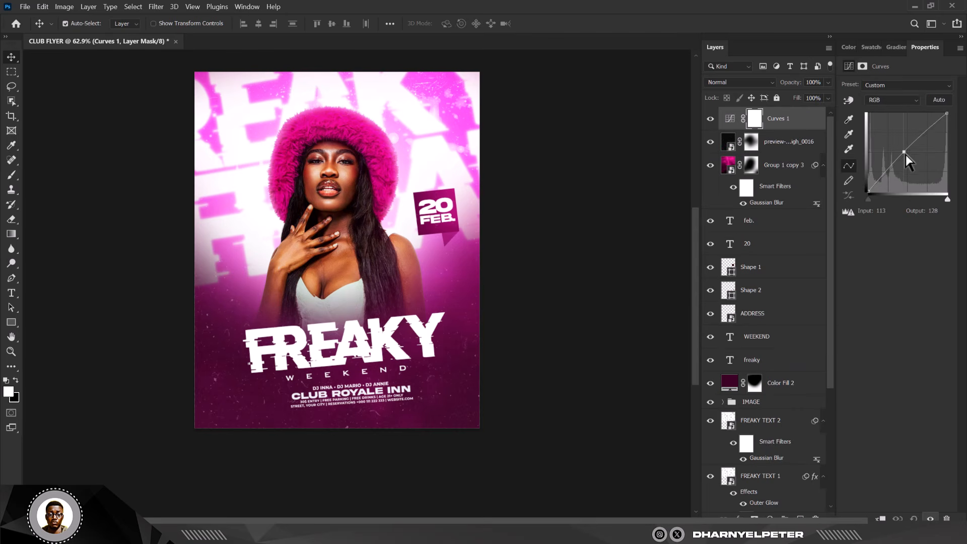
pyautogui.moveTo(905, 152); pyautogui.dragTo(907, 161)
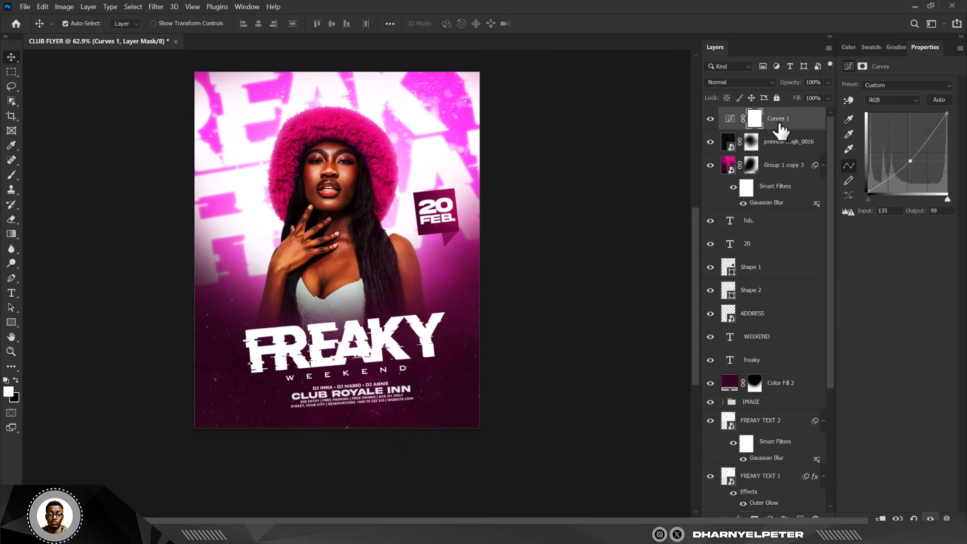
# - Invert the Curves mask and paint white across the flyer's lower part with the soft 900 px brush to darken it
pyautogui.click(753, 121)
pyautogui.hotkey('ctrl', 'i')
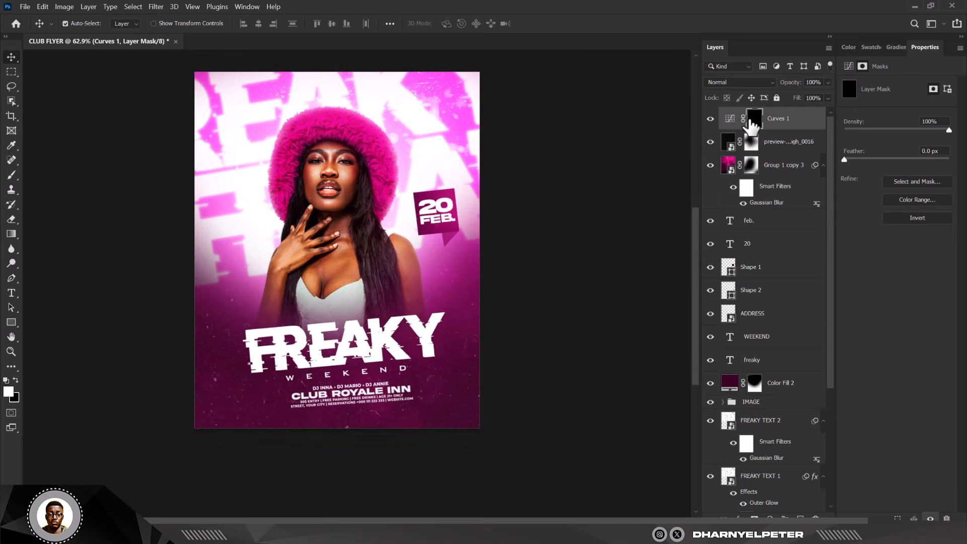
pyautogui.press('b')
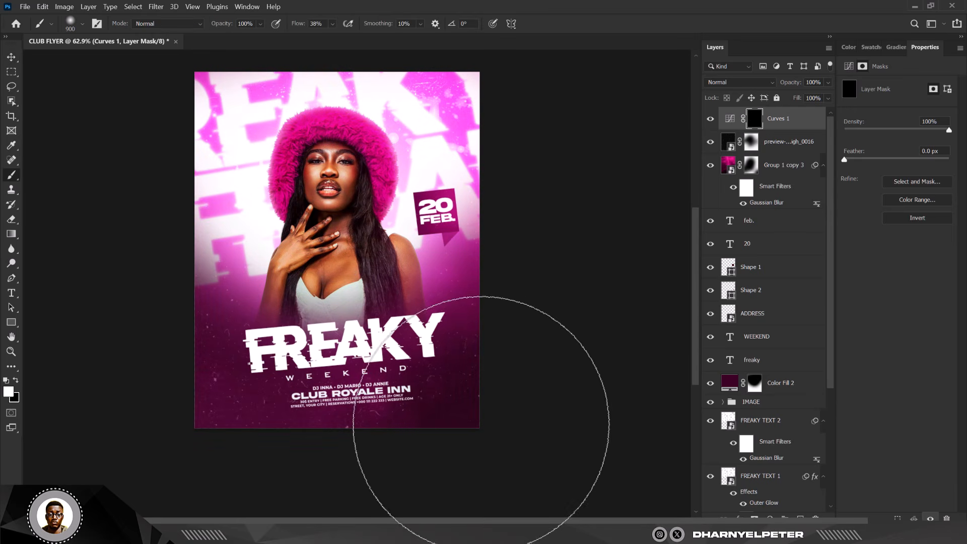
pyautogui.moveTo(464, 441)
pyautogui.mouseDown()
pyautogui.moveTo(445, 453)
pyautogui.moveTo(200, 493)
pyautogui.moveTo(155, 417)
pyautogui.moveTo(174, 485)
pyautogui.moveTo(210, 477)
pyautogui.moveTo(166, 404)
pyautogui.mouseUp()
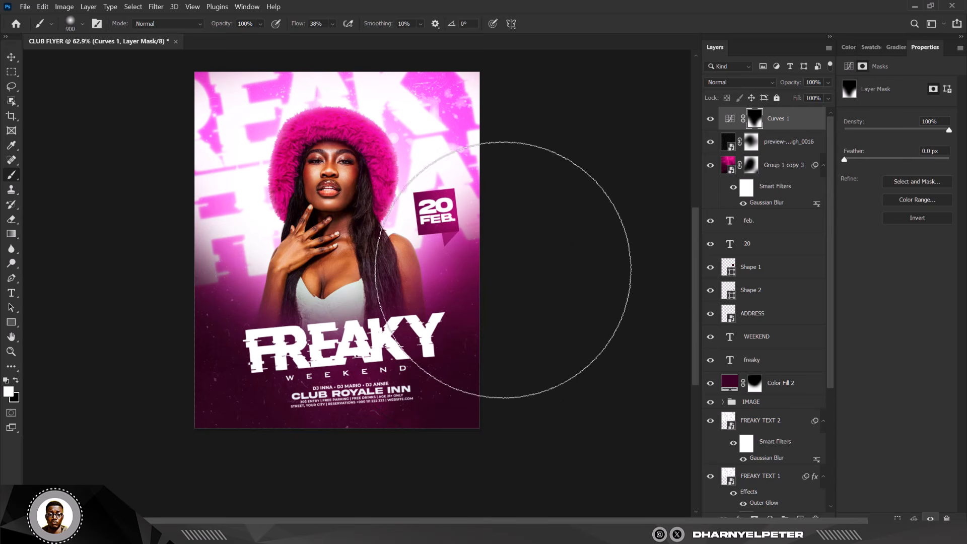
# - Lower the Curves adjustment's midpoint to input 137, output 95
pyautogui.click(729, 120)
pyautogui.moveTo(911, 165); pyautogui.dragTo(910, 167)
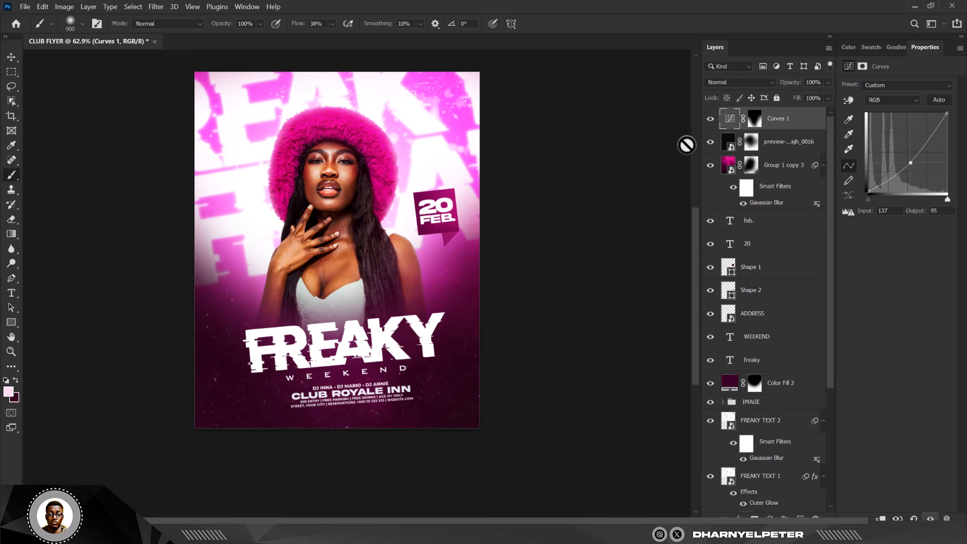
# - Paint white on the Curves mask with a 175 px brush over the date tag and the model's shoulder, hair, neck and hand
pyautogui.click(755, 120)
pyautogui.scroll(4, 468, 248)
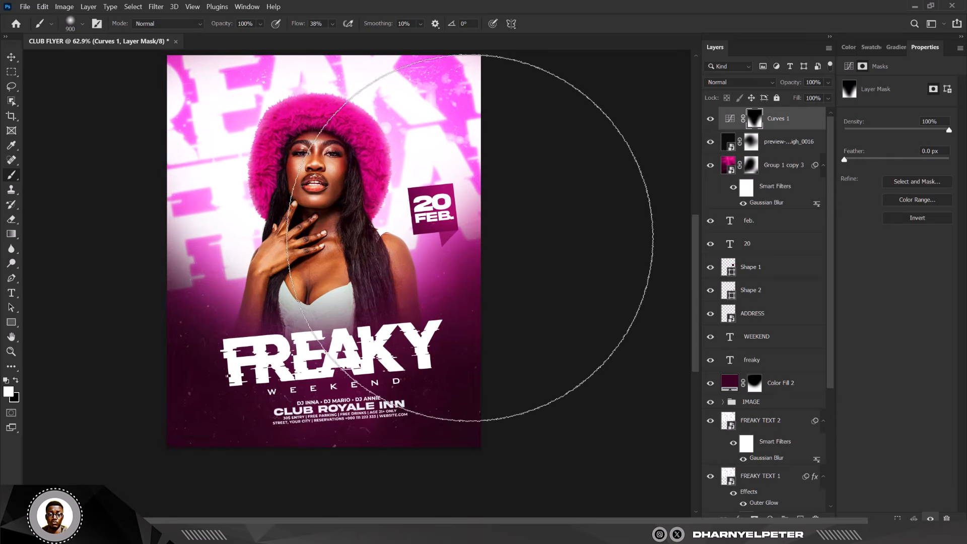
pyautogui.press('[')
pyautogui.press('[')
pyautogui.press('[')
pyautogui.press('[')
pyautogui.press('[')
pyautogui.press('[')
pyautogui.press('[')
pyautogui.press('[')
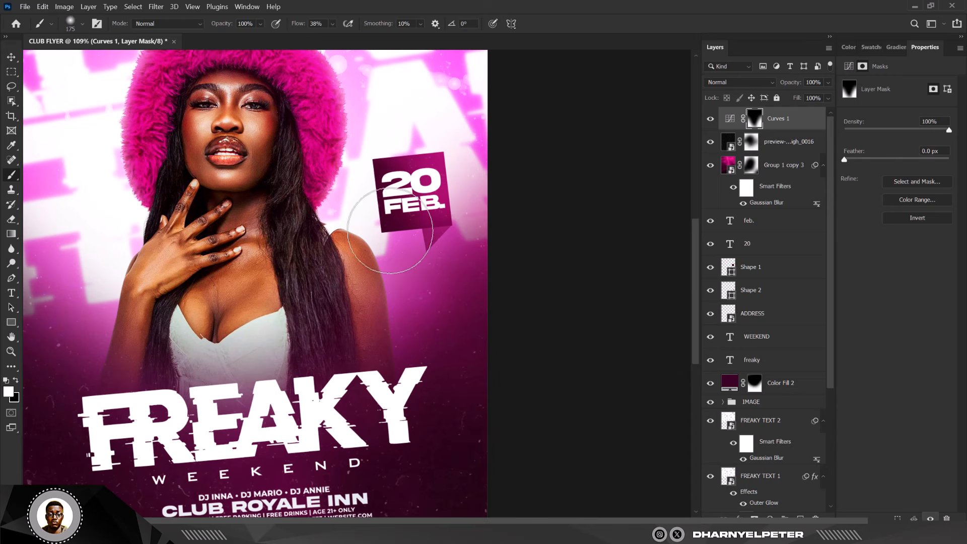
pyautogui.scroll(-2, 424, 268)
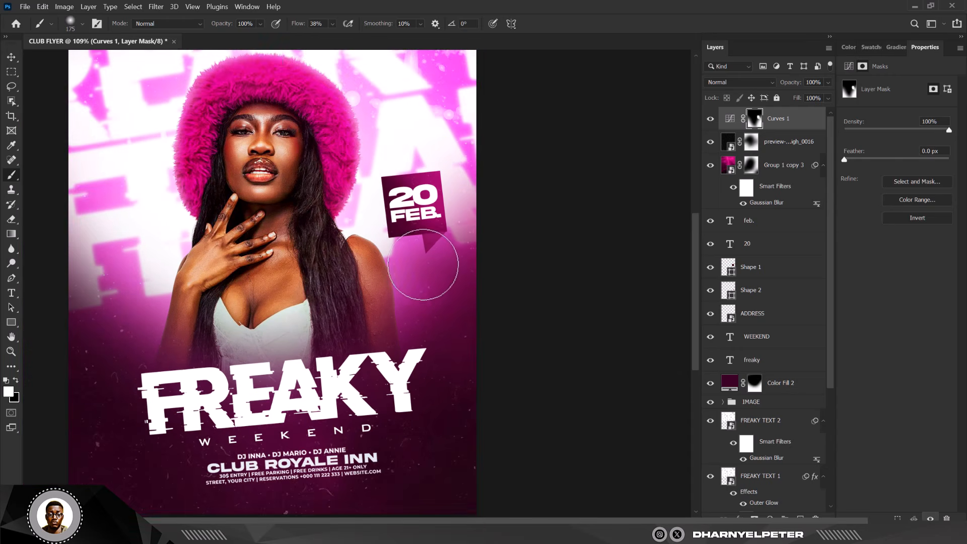
pyautogui.scroll(1, 298, 169)
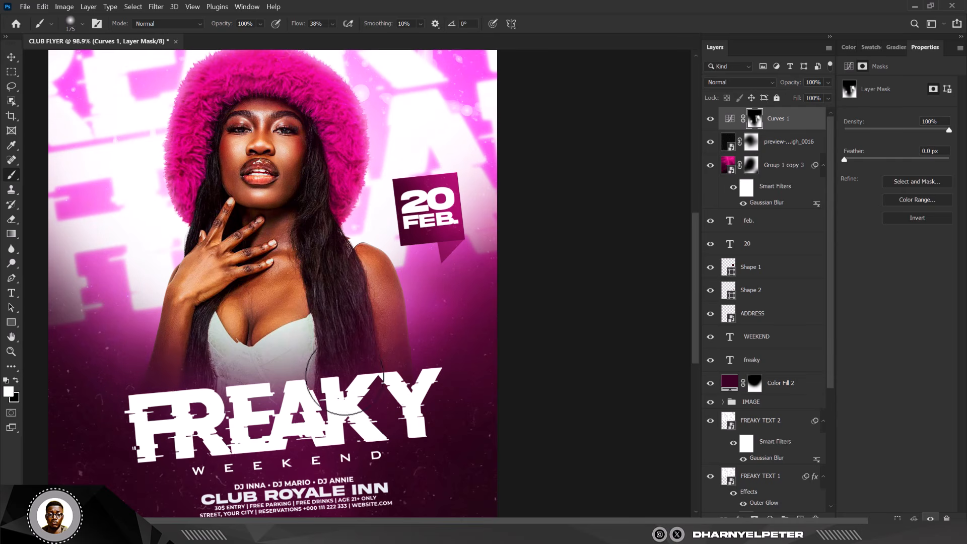
pyautogui.scroll(-2, 364, 337)
pyautogui.scroll(3, 365, 348)
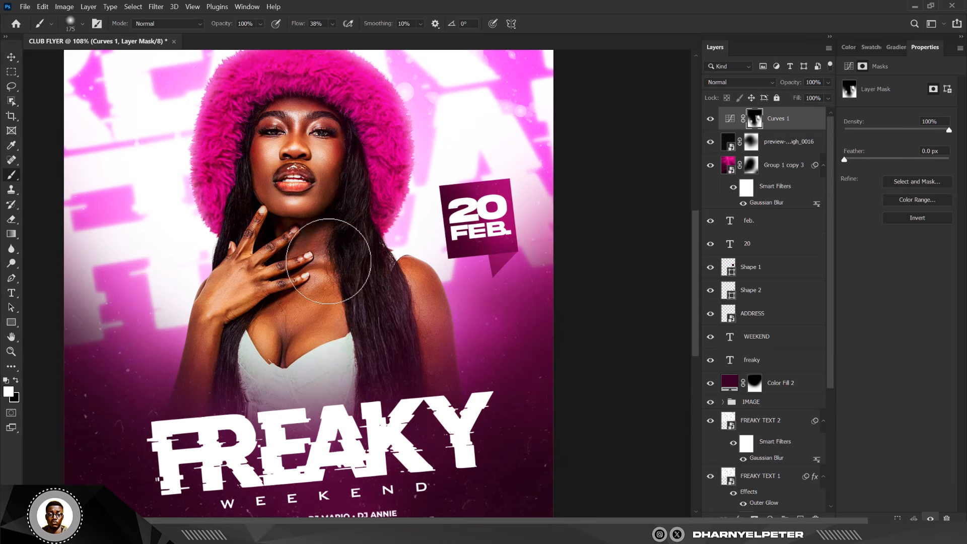
pyautogui.scroll(2, 207, 187)
pyautogui.scroll(1, 250, 210)
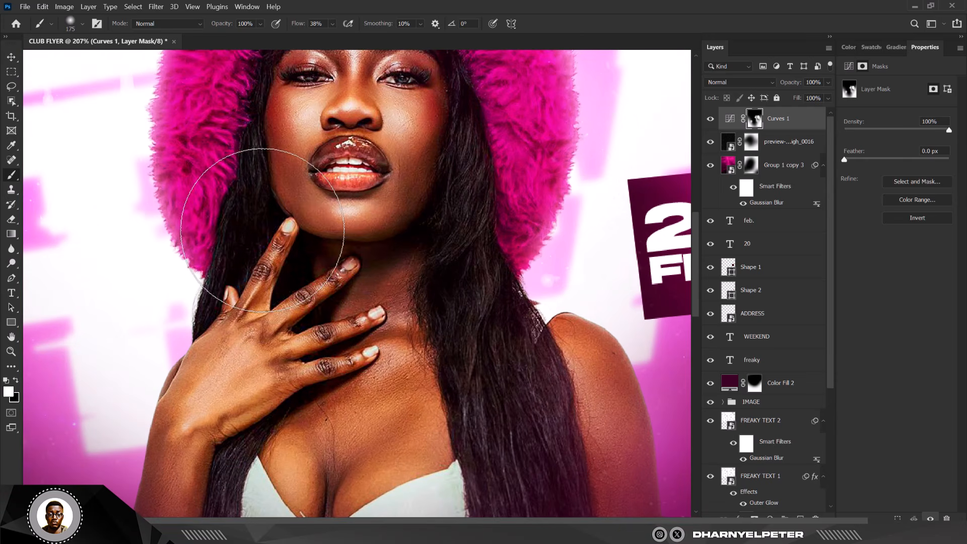
pyautogui.scroll(-7, 398, 241)
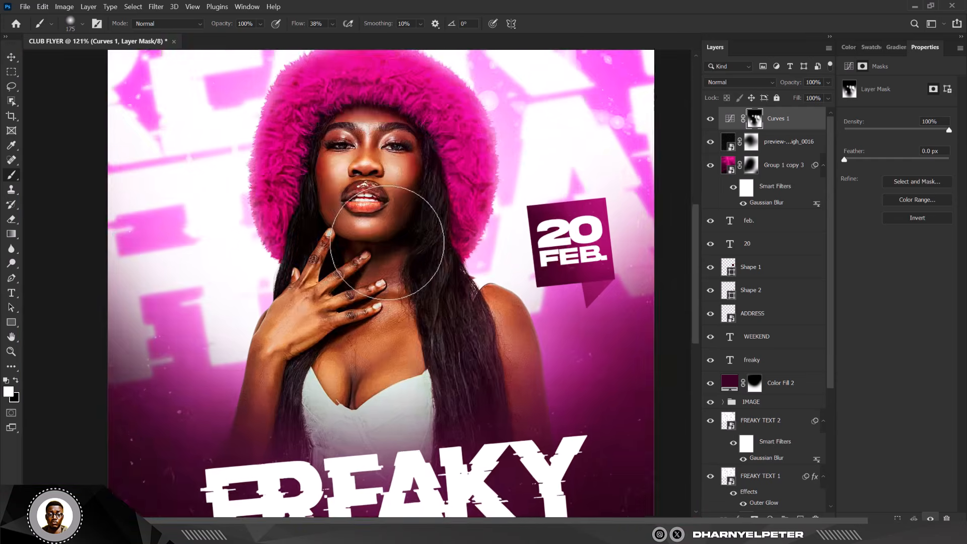
pyautogui.scroll(3, 397, 246)
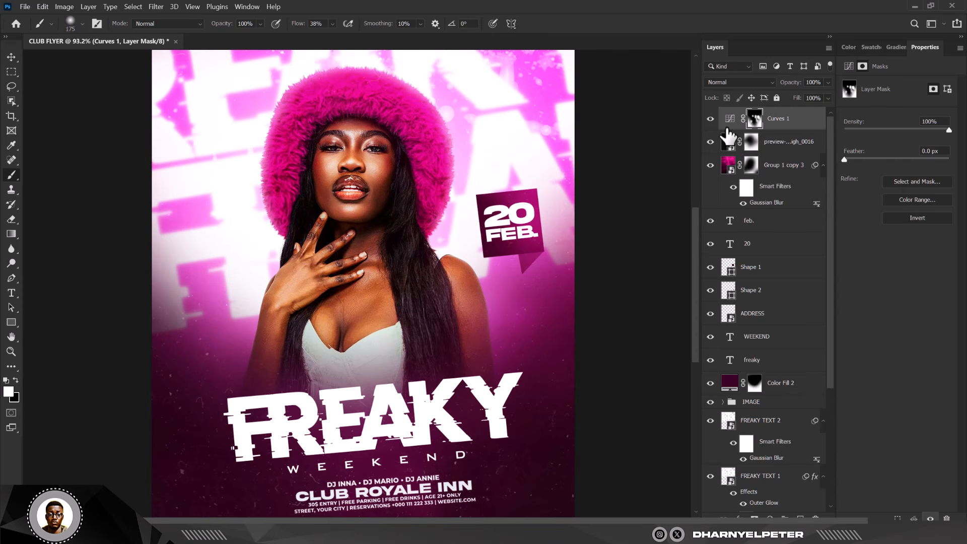
# - Compare the flyer with and without the Curves adjustment by toggling its visibility
pyautogui.click(711, 119)
pyautogui.click(711, 119)
pyautogui.scroll(-2, 402, 201)
# - Paint white on the Curves mask with a 90 px brush around the model's face and the hat's inner rim
pyautogui.scroll(4, 398, 166)
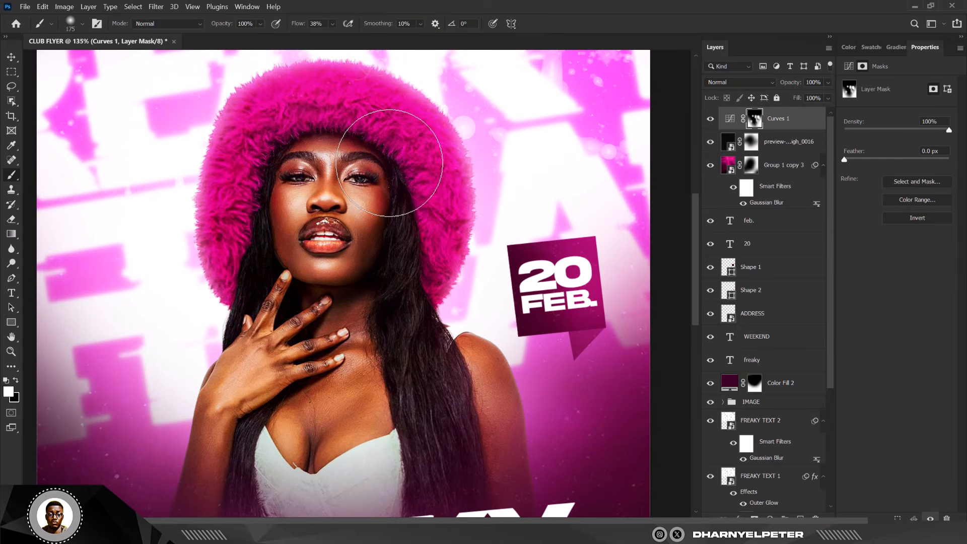
pyautogui.press('[')
pyautogui.press('[')
pyautogui.press('[')
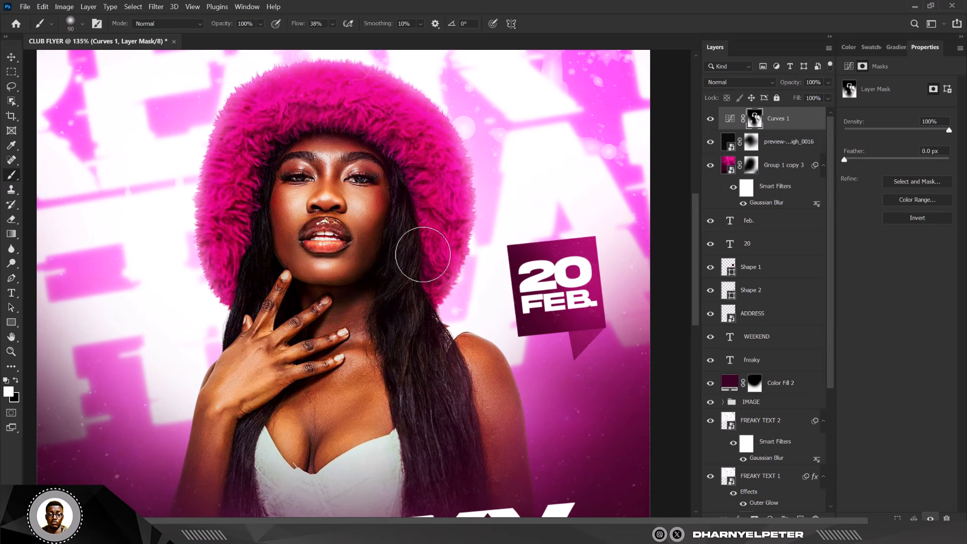
pyautogui.scroll(-6, 364, 170)
pyautogui.scroll(3, 381, 184)
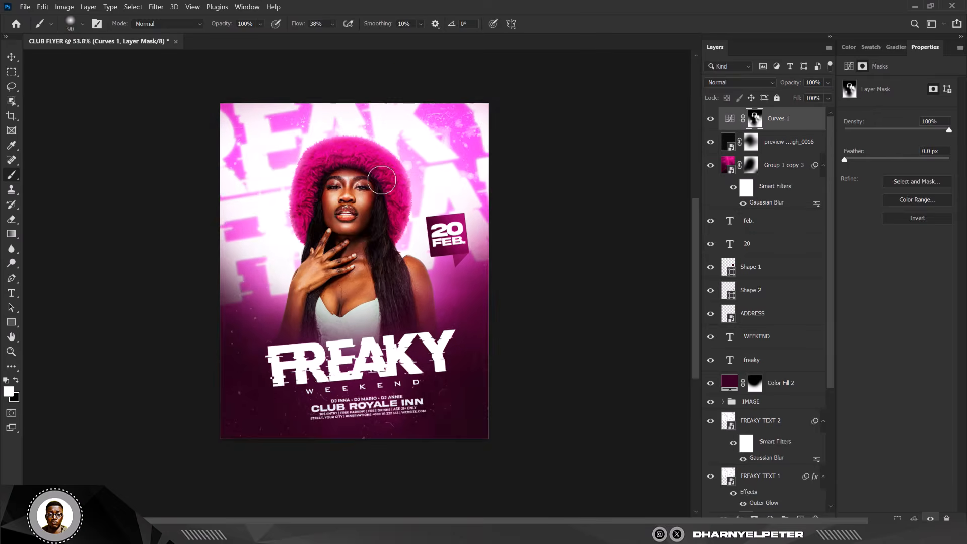
# - Hide and reshow the Curves layer to check the darkening across the whole flyer
pyautogui.scroll(-2, 382, 194)
pyautogui.click(709, 120)
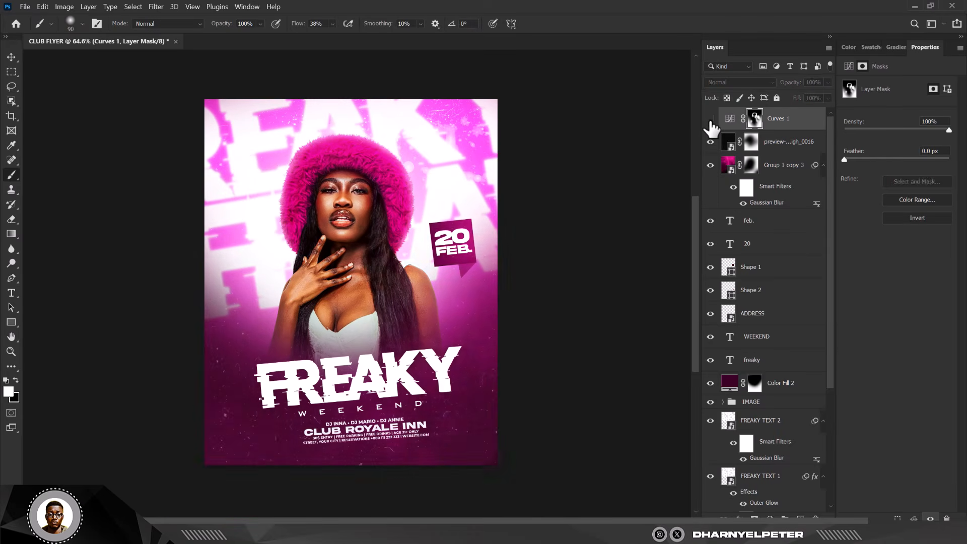
pyautogui.click(709, 119)
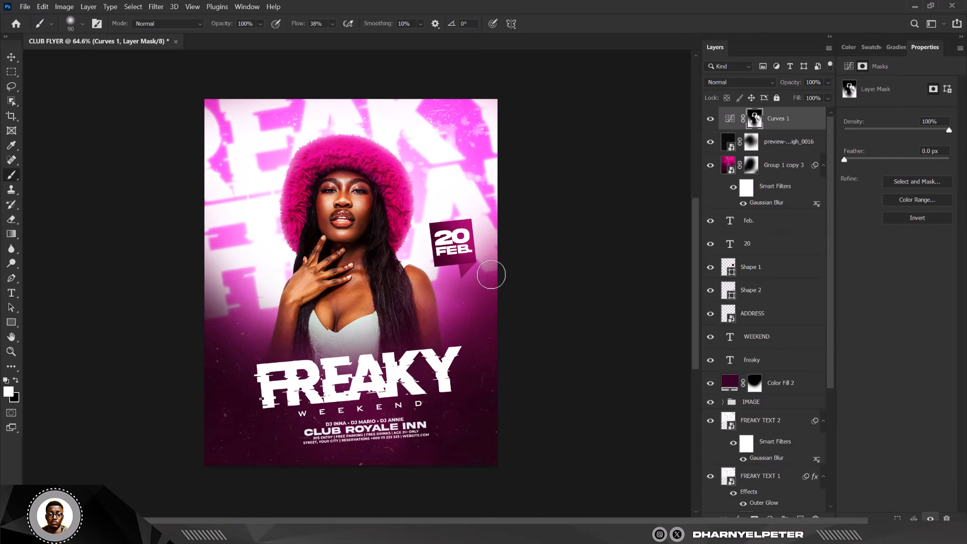
pyautogui.scroll(1, 491, 274)
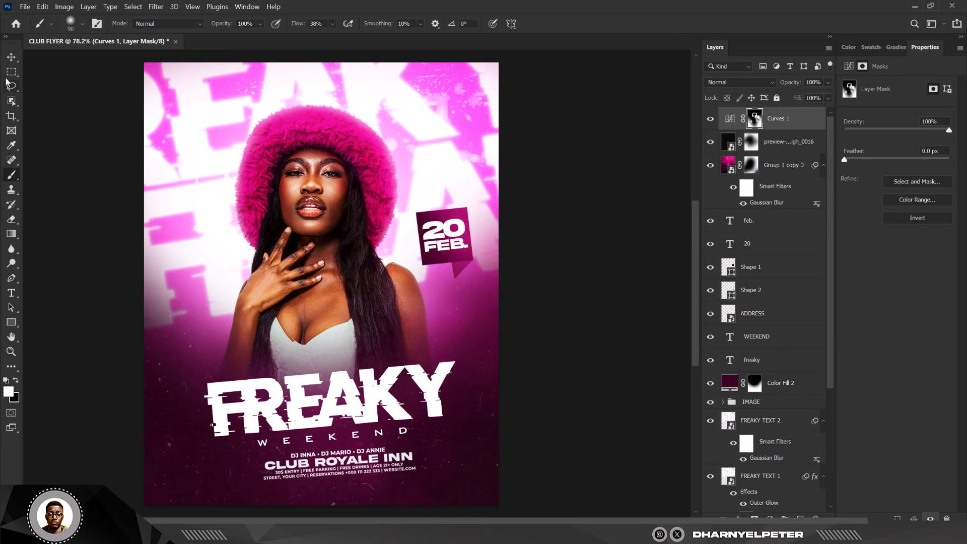
# - Create a new layer above Curves 1 and sample the fur hat's hot pink as the foreground colour
pyautogui.click(12, 58)
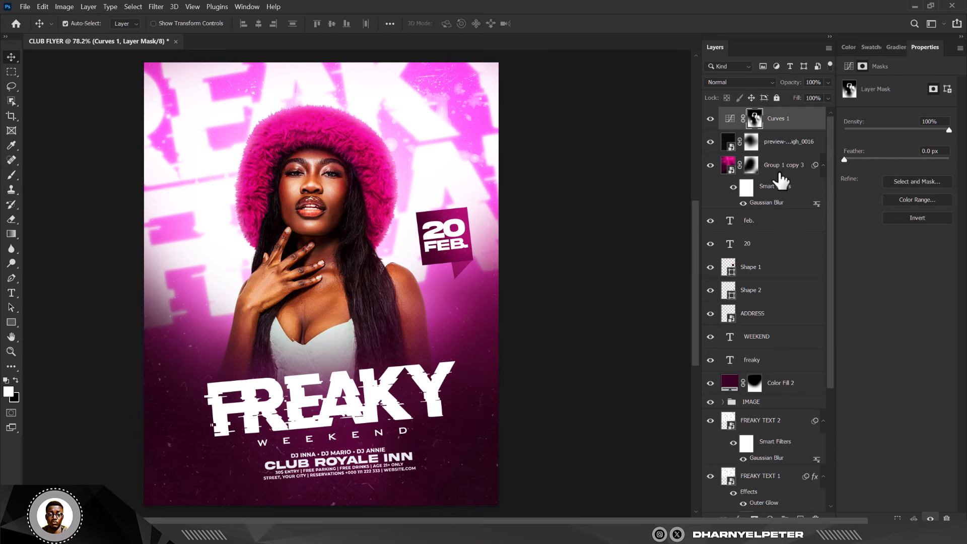
pyautogui.click(800, 518)
pyautogui.click(8, 392)
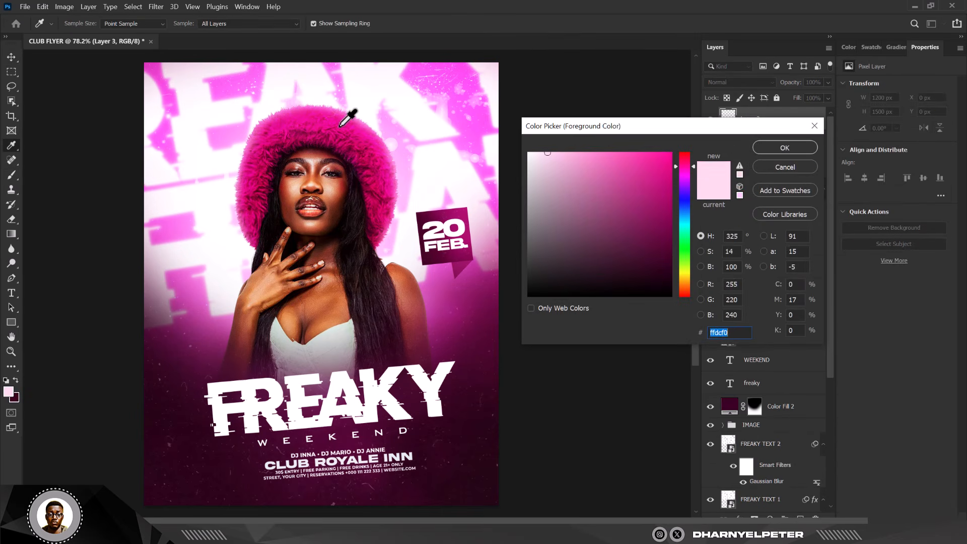
pyautogui.click(325, 124)
pyautogui.click(784, 147)
# - Paint a soft pink glow about 765 × 270 px at the centre of the flyer's bottom edge with a 500 px brush
pyautogui.scroll(-3, 279, 335)
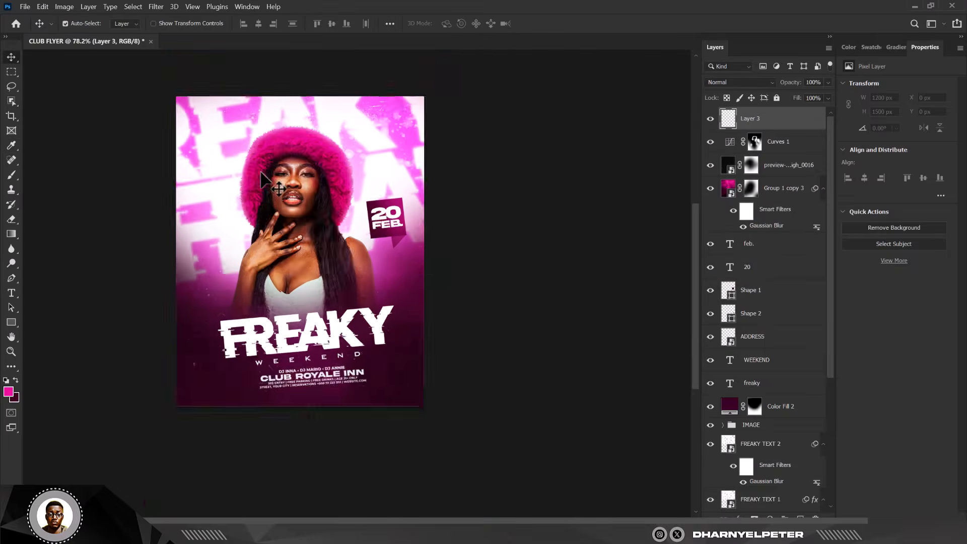
pyautogui.scroll(1, 279, 335)
pyautogui.press('b')
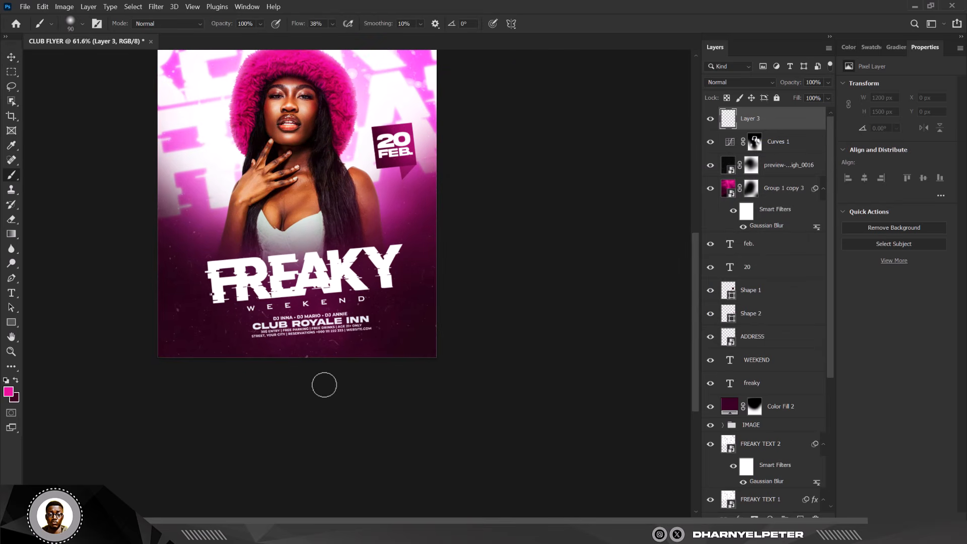
pyautogui.press(']')
pyautogui.press(']')
pyautogui.press(']')
pyautogui.press(']')
pyautogui.press(']')
pyautogui.press(']')
pyautogui.press(']')
pyautogui.press(']')
pyautogui.press(']')
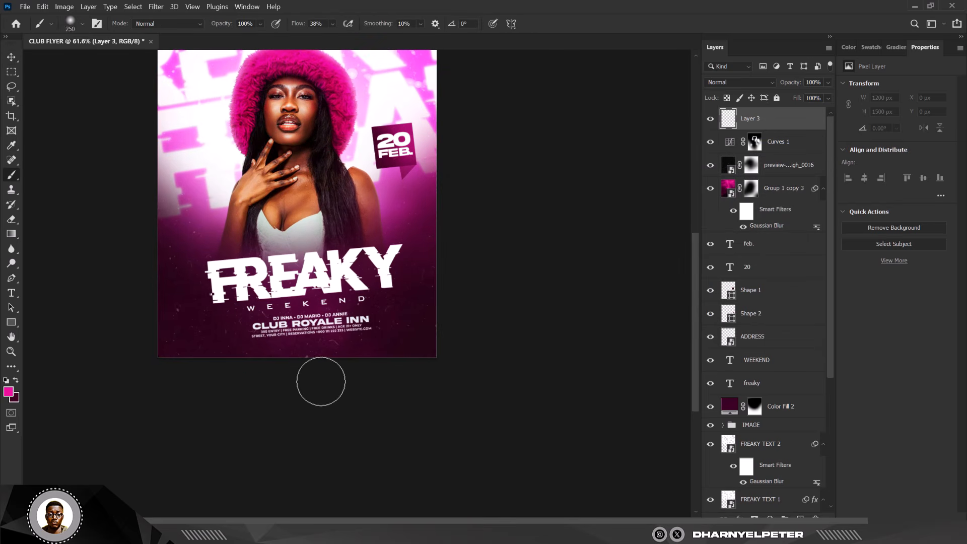
pyautogui.moveTo(317, 399); pyautogui.dragTo(312, 406)
pyautogui.scroll(-3, 313, 405)
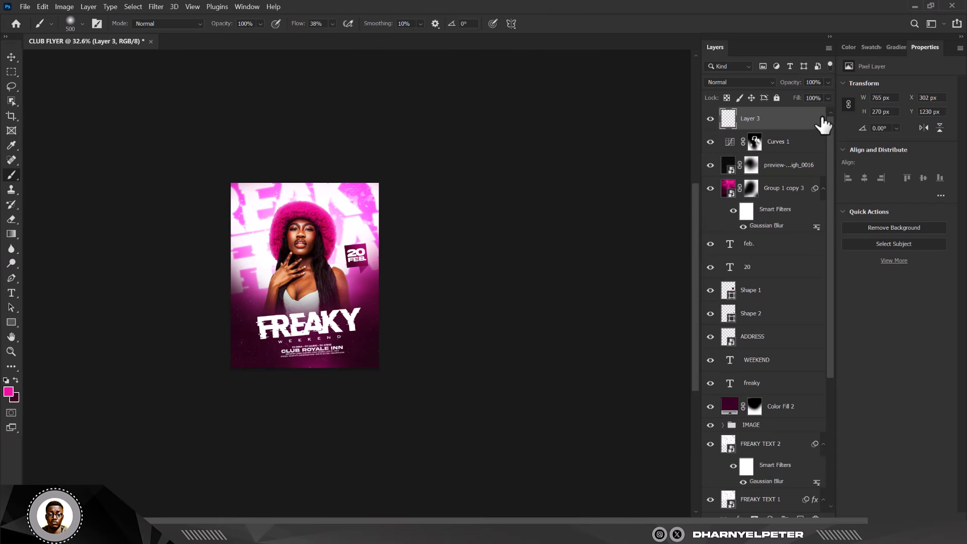
# - Scale the pink glow to about 176% and nudge it slightly down over the flyer's bottom edge
pyautogui.hotkey('ctrl', 't')
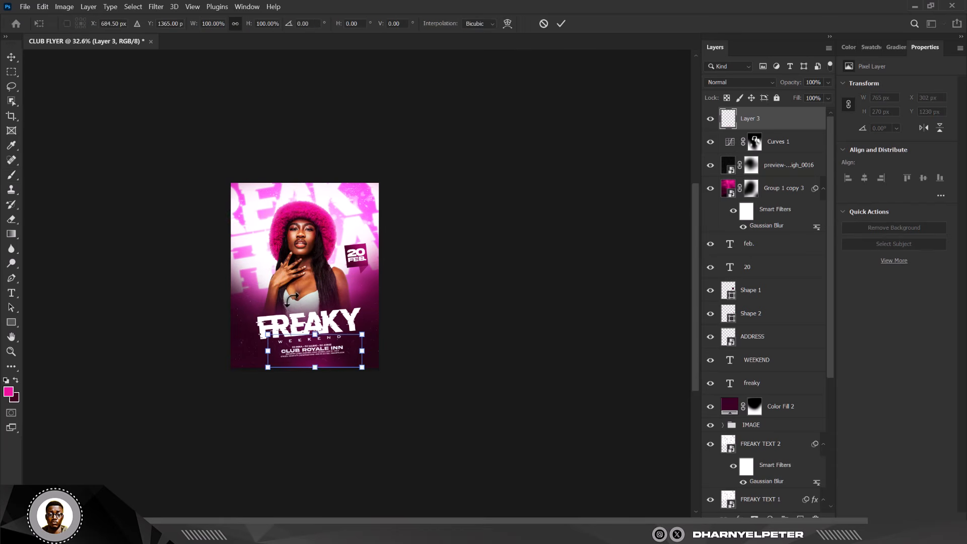
pyautogui.scroll(3, 367, 348)
pyautogui.scroll(3, 369, 327)
pyautogui.moveTo(365, 304); pyautogui.dragTo(453, 247)
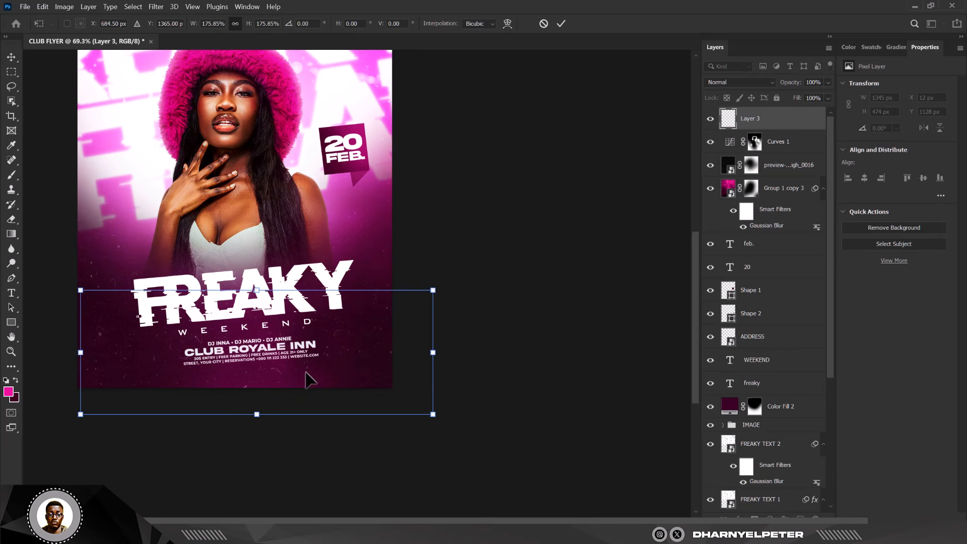
pyautogui.moveTo(305, 371)
pyautogui.mouseDown()
pyautogui.moveTo(304, 390)
pyautogui.moveTo(309, 383)
pyautogui.mouseUp()
pyautogui.press('Return')
pyautogui.press('b')
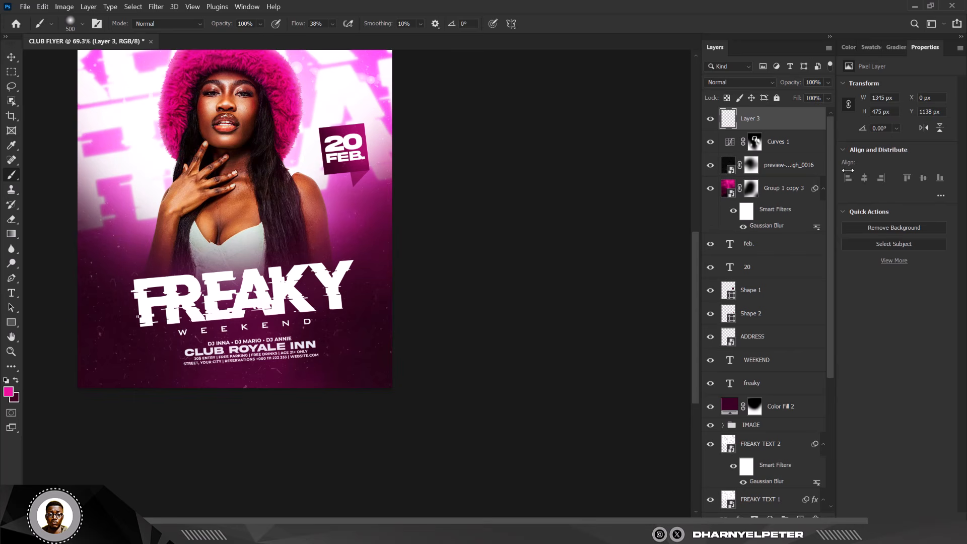
# - Duplicate the pink glow layer
pyautogui.click(6, 61)
pyautogui.scroll(-3, 339, 367)
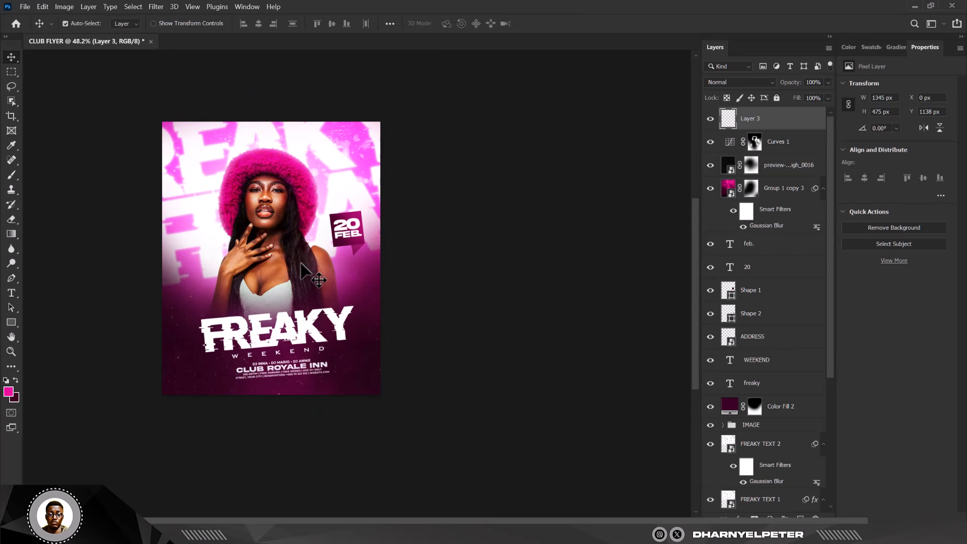
pyautogui.hotkey('ctrl', 'j')
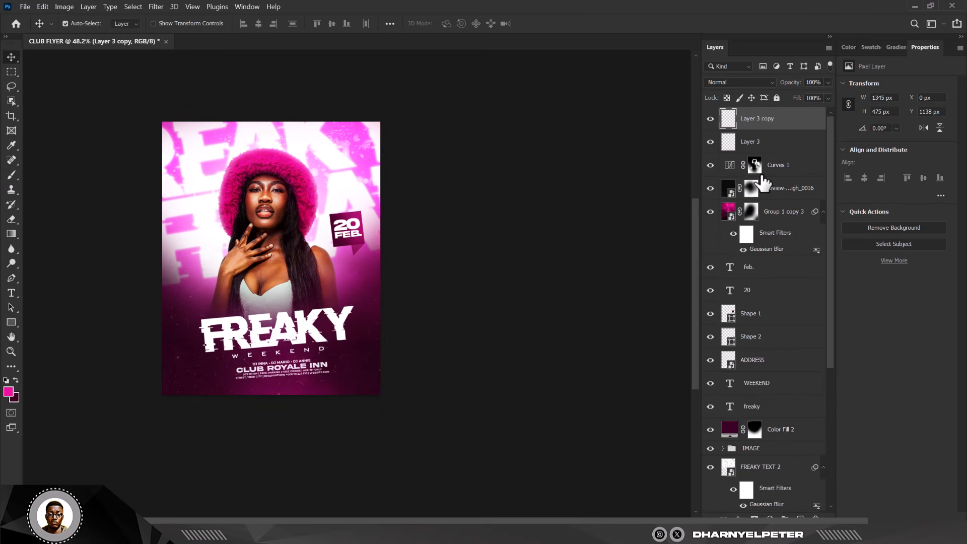
pyautogui.scroll(3, 181, 244)
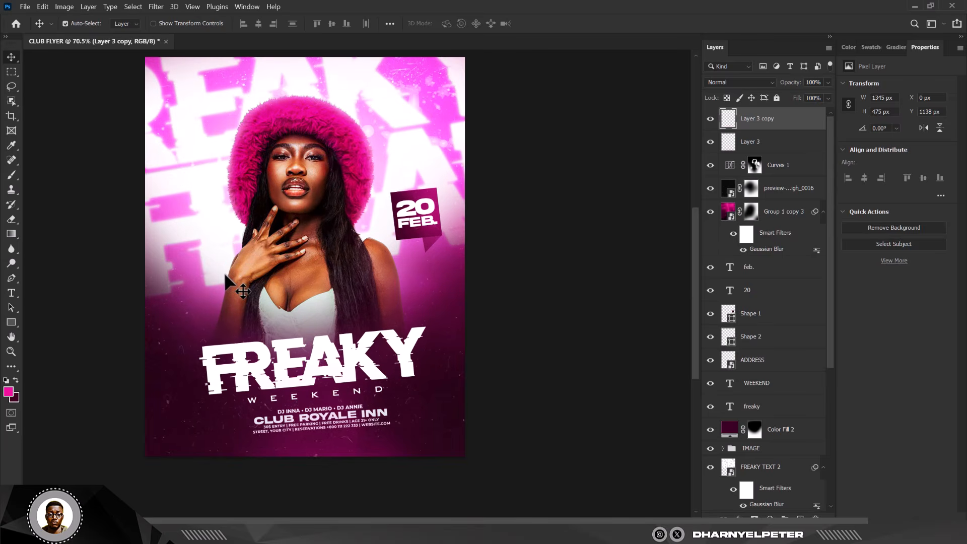
# - Stamp all visible layers into a new layer at the top of the stack and convert it to a smart object
pyautogui.scroll(2, 224, 273)
pyautogui.press('ctrl')
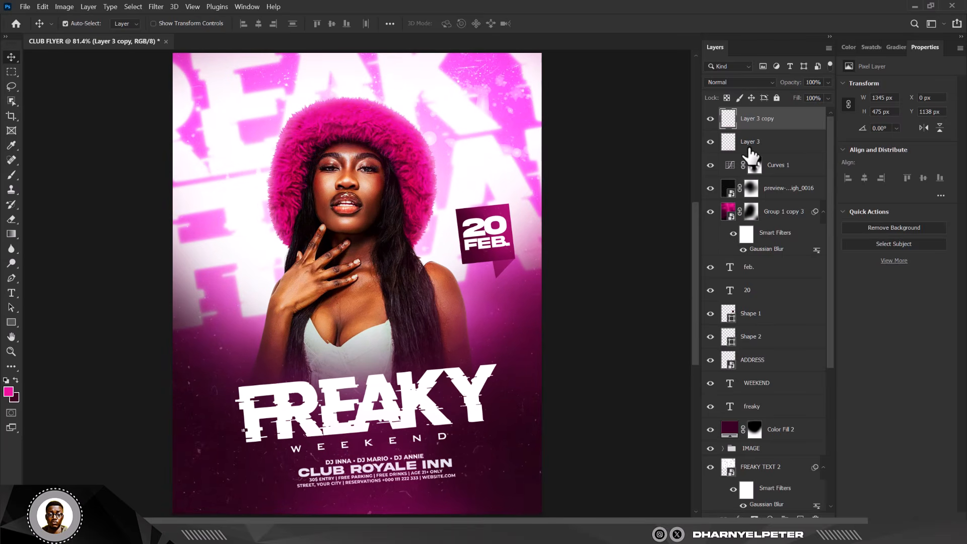
pyautogui.hotkey('ctrl', 'alt', 'shift', 'e')
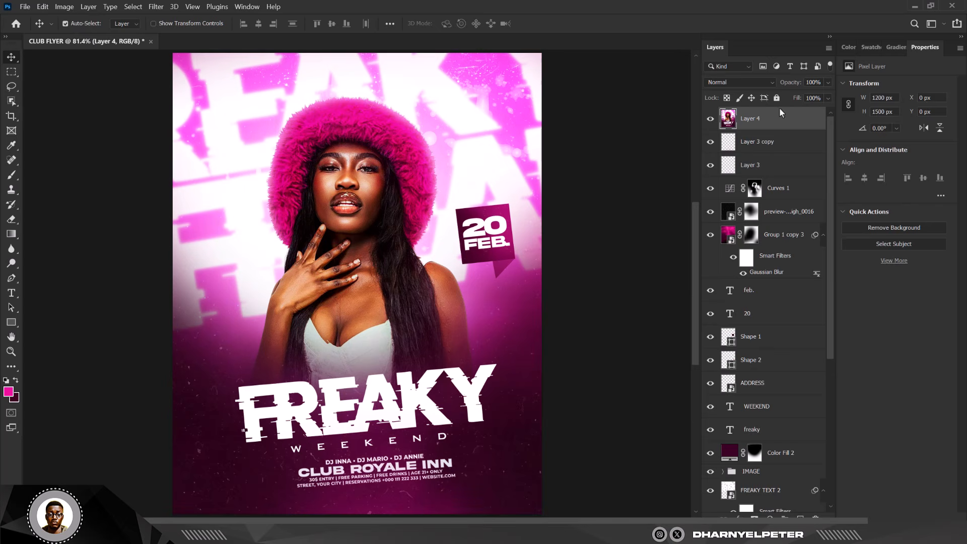
pyautogui.rightClick(785, 125)
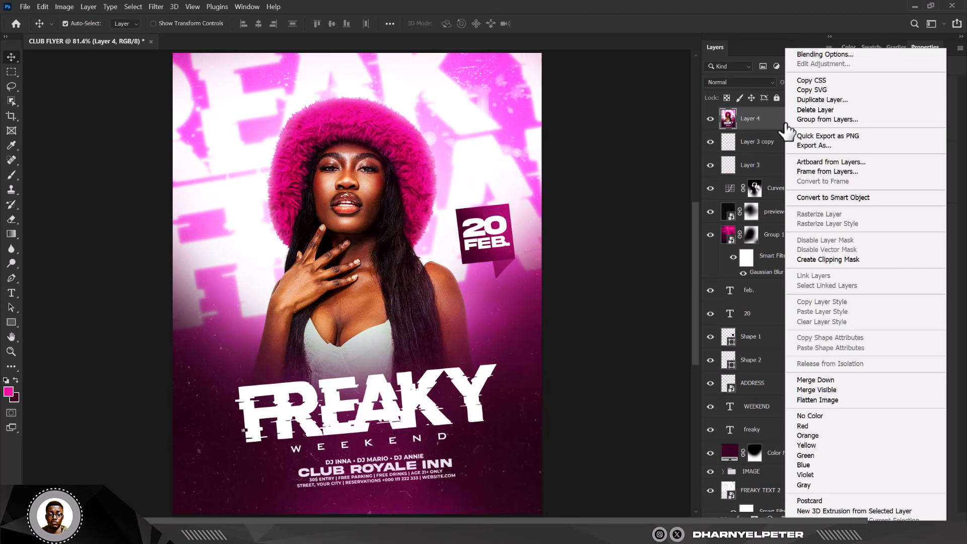
pyautogui.click(832, 198)
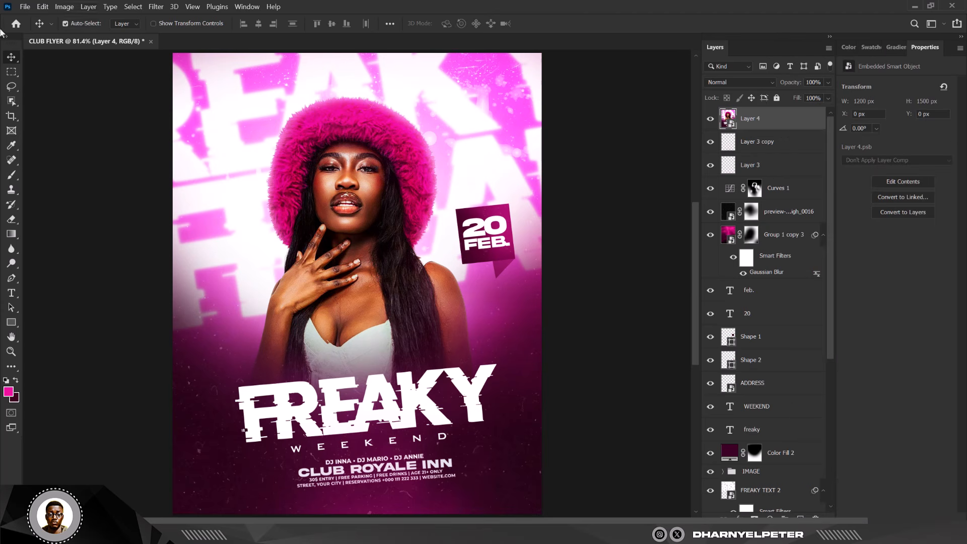
# - Apply the Texturizer filter to Layer 4 with a Brick texture, 118% scaling, relief 1 and light from Top
pyautogui.click(154, 7)
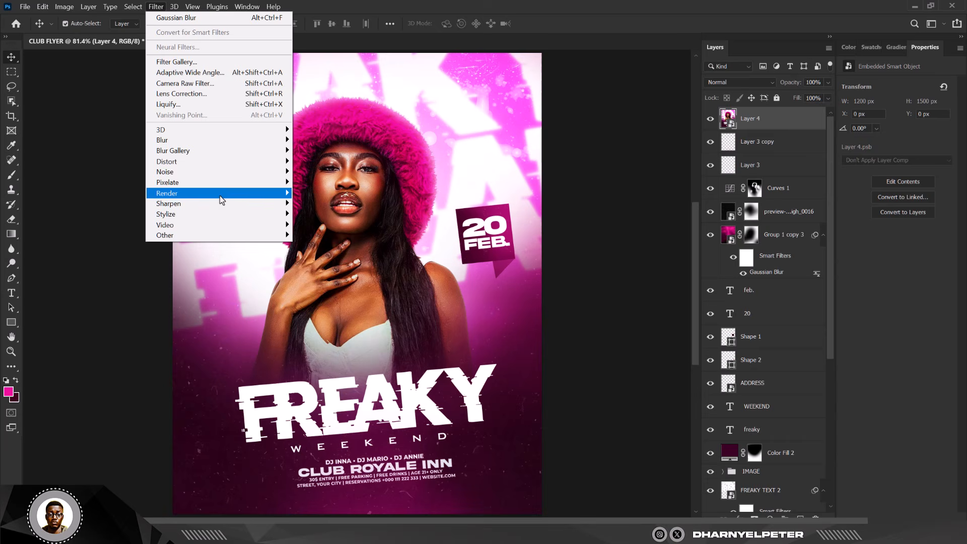
pyautogui.click(186, 67)
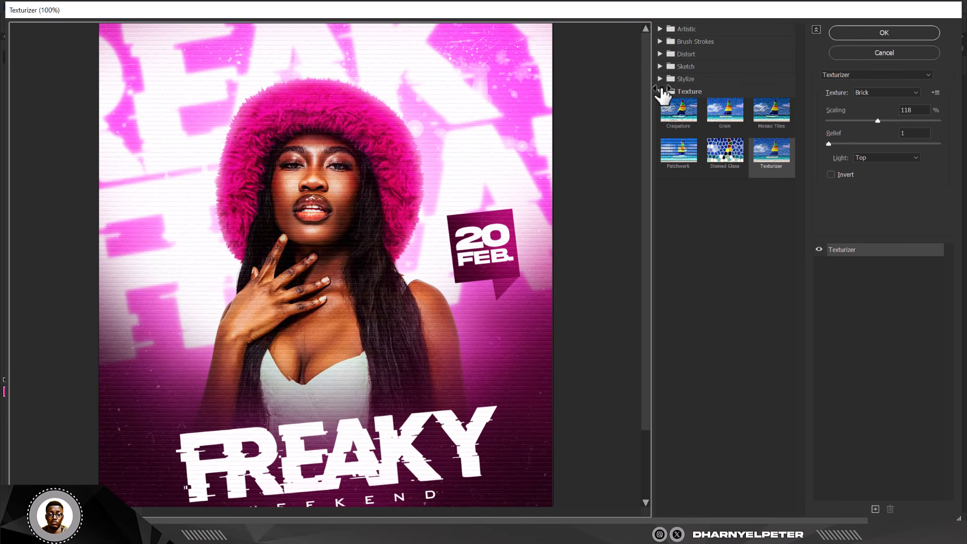
pyautogui.click(772, 160)
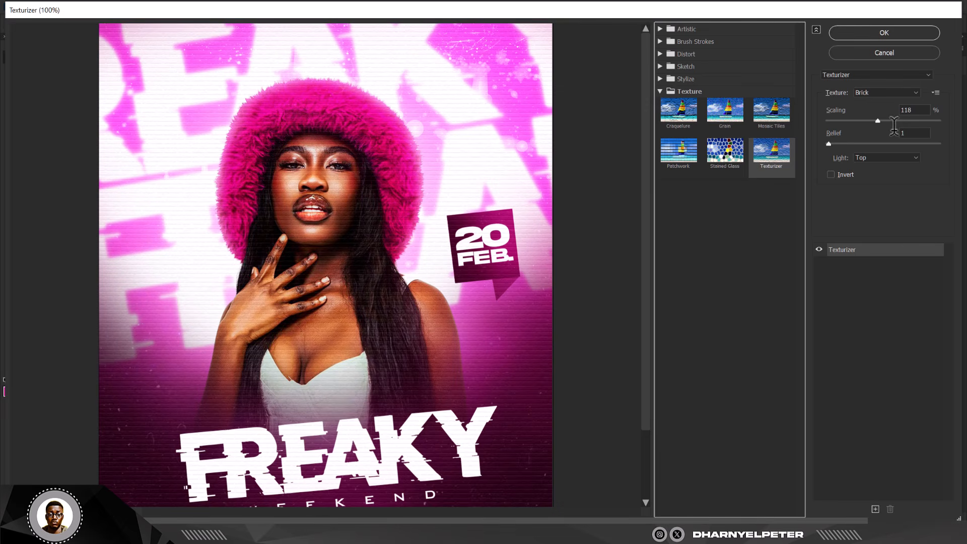
pyautogui.click(899, 32)
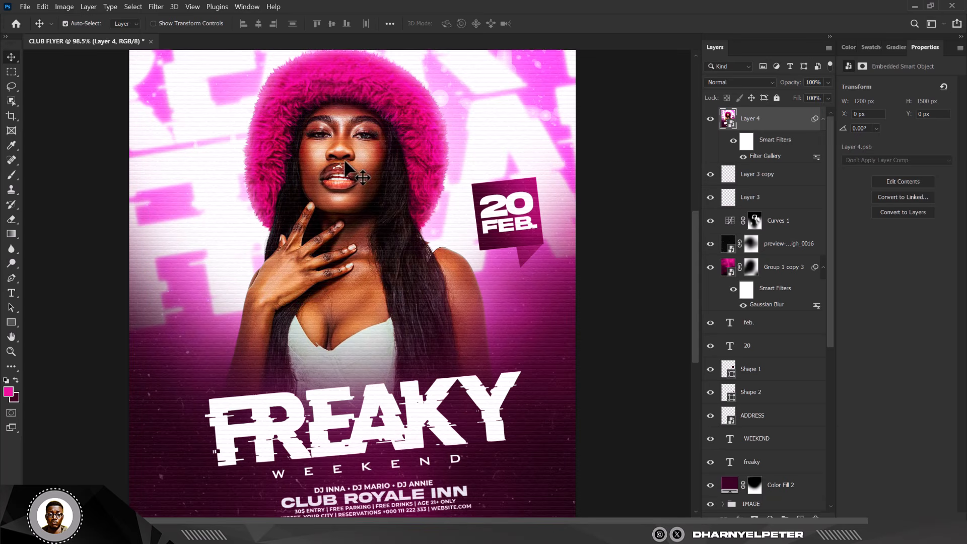
# - Add a layer mask to Layer 4 and paint black over the woman with a 500 px soft brush to hide the line texture there
pyautogui.click(754, 518)
pyautogui.press('d')
pyautogui.press('b')
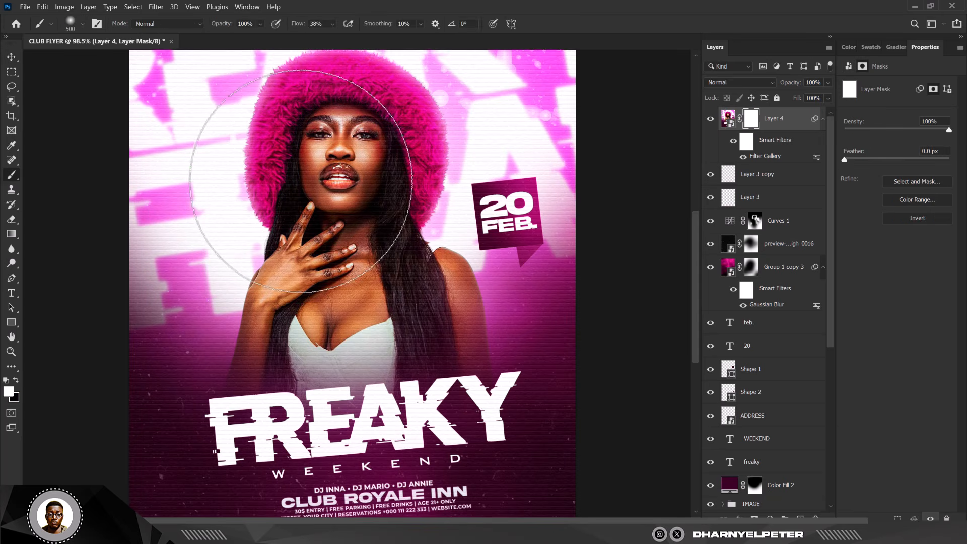
pyautogui.press('x')
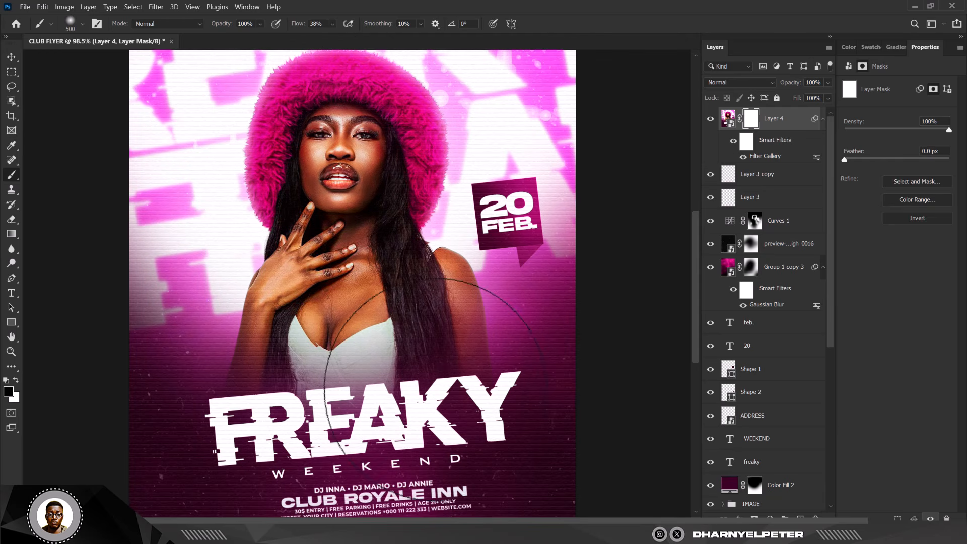
pyautogui.moveTo(288, 364)
pyautogui.mouseDown()
pyautogui.moveTo(345, 290)
pyautogui.moveTo(330, 177)
pyautogui.mouseUp()
pyautogui.scroll(-4, 327, 217)
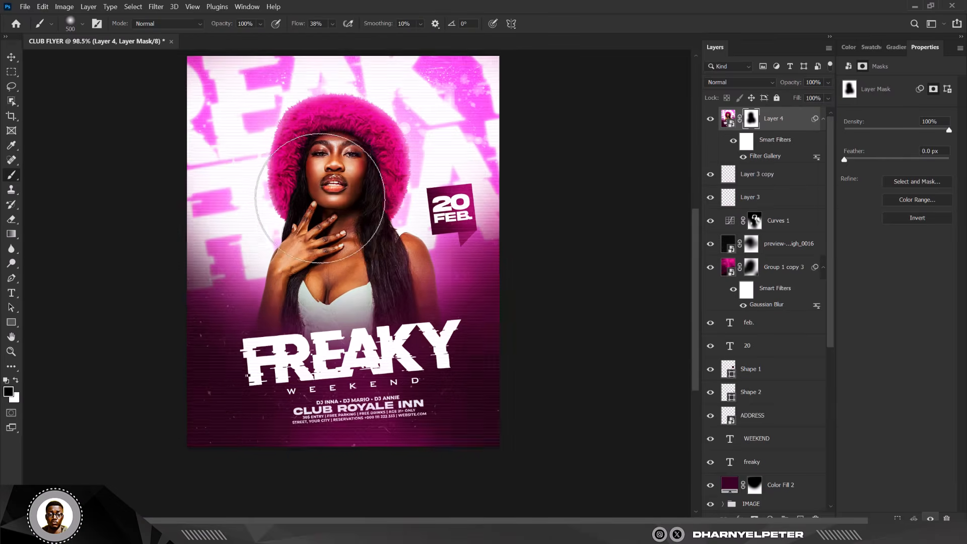
pyautogui.scroll(2, 323, 249)
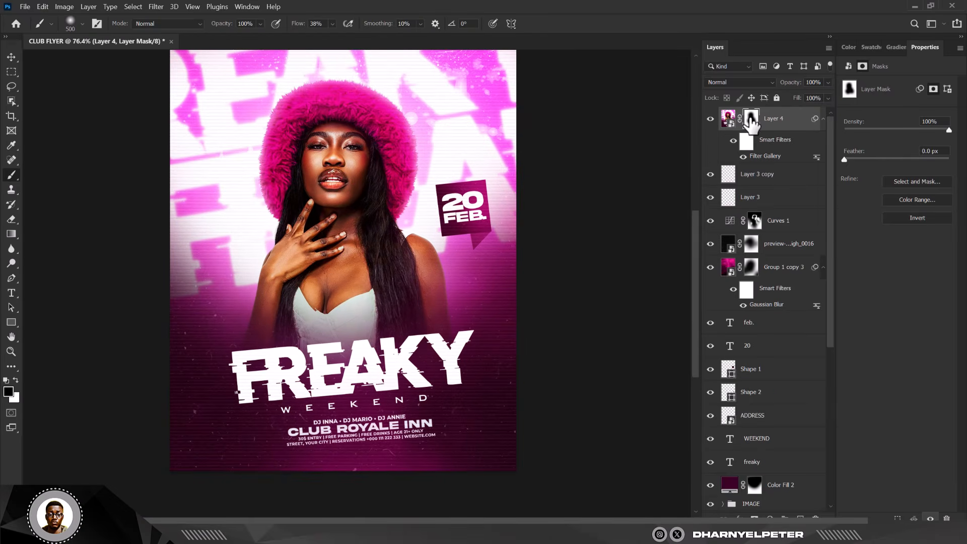
pyautogui.click(10, 59)
pyautogui.scroll(-3, 252, 296)
pyautogui.scroll(3, 371, 208)
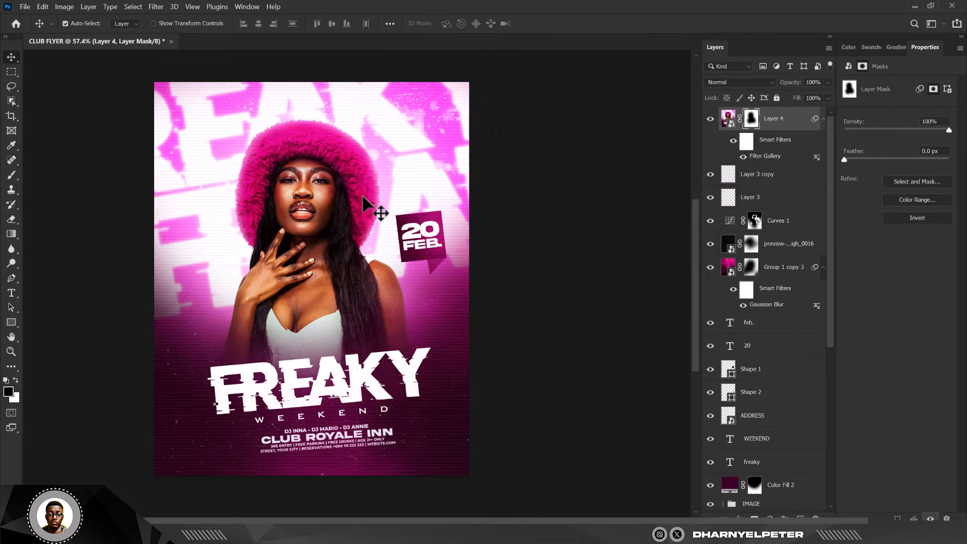
# - Add a Color Balance adjustment layer above Layer 4 and set the midtones' Magenta–Green value to -14
pyautogui.click(772, 520)
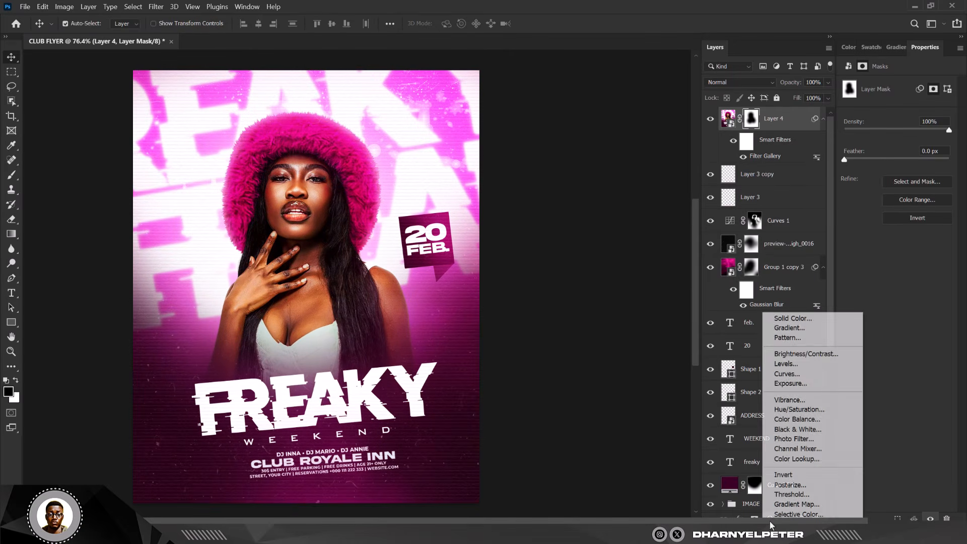
pyautogui.click(806, 422)
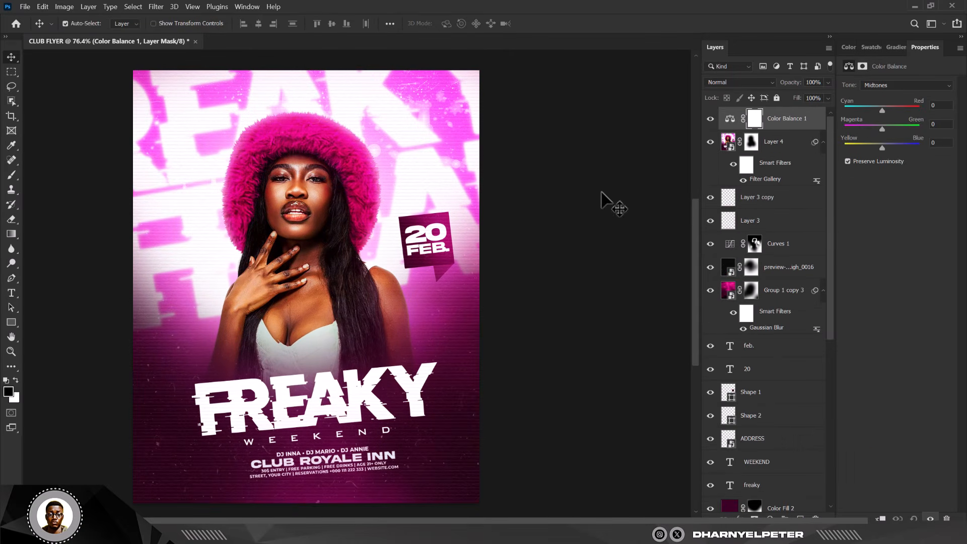
pyautogui.moveTo(881, 130); pyautogui.dragTo(875, 129)
# - Shift the Color Balance highlights slightly toward magenta and set the shadows' Yellow–Blue value to +5
pyautogui.click(892, 87)
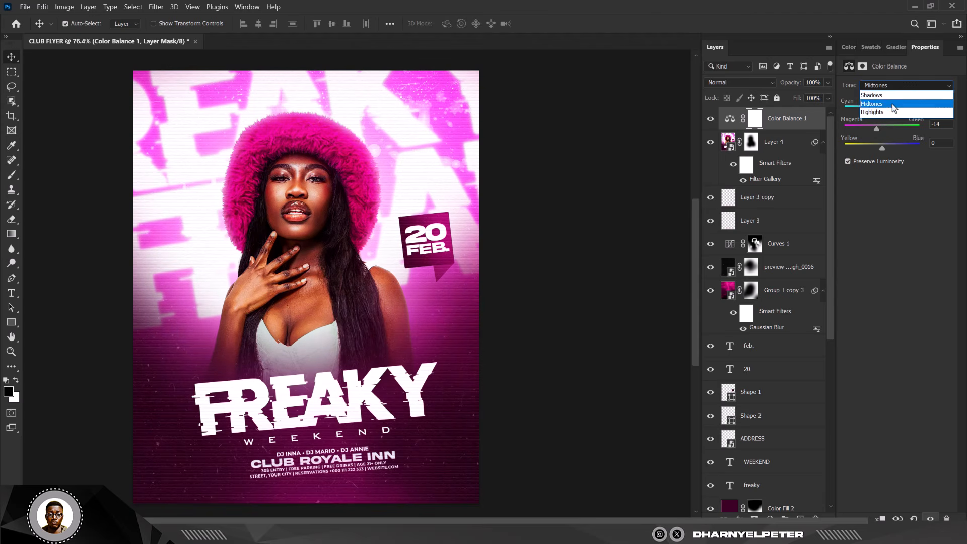
pyautogui.click(882, 112)
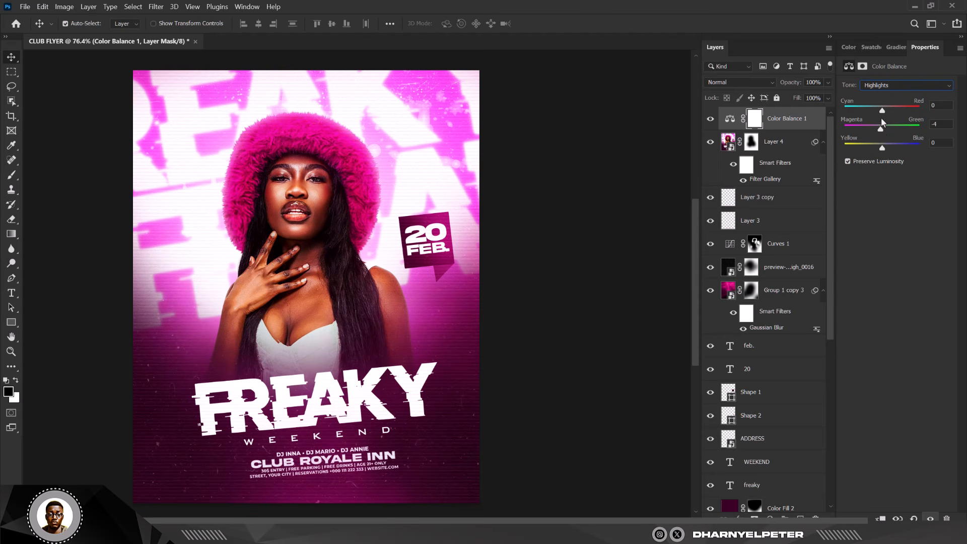
pyautogui.moveTo(881, 131)
pyautogui.mouseDown()
pyautogui.moveTo(883, 110)
pyautogui.moveTo(897, 110)
pyautogui.moveTo(885, 114)
pyautogui.mouseUp()
pyautogui.click(874, 95)
pyautogui.click(877, 95)
pyautogui.moveTo(882, 145); pyautogui.dragTo(884, 145)
# - Add a Hue/Saturation adjustment layer above Color Balance 1 and shift the master hue slightly toward a warmer pink
pyautogui.click(769, 519)
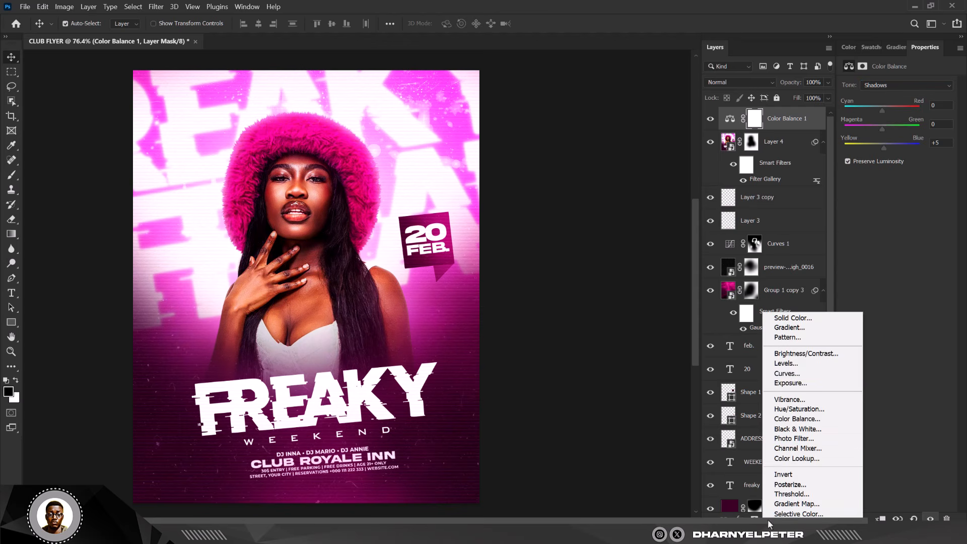
pyautogui.click(797, 409)
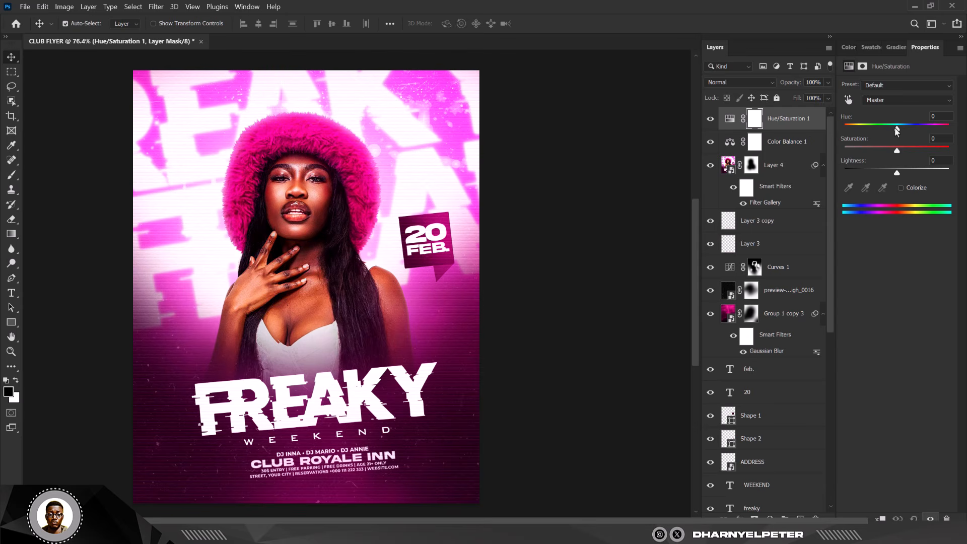
pyautogui.moveTo(895, 130)
pyautogui.mouseDown()
pyautogui.moveTo(918, 137)
pyautogui.moveTo(898, 137)
pyautogui.mouseUp()
pyautogui.click(559, 178)
pyautogui.scroll(-2, 452, 189)
pyautogui.scroll(2, 453, 185)
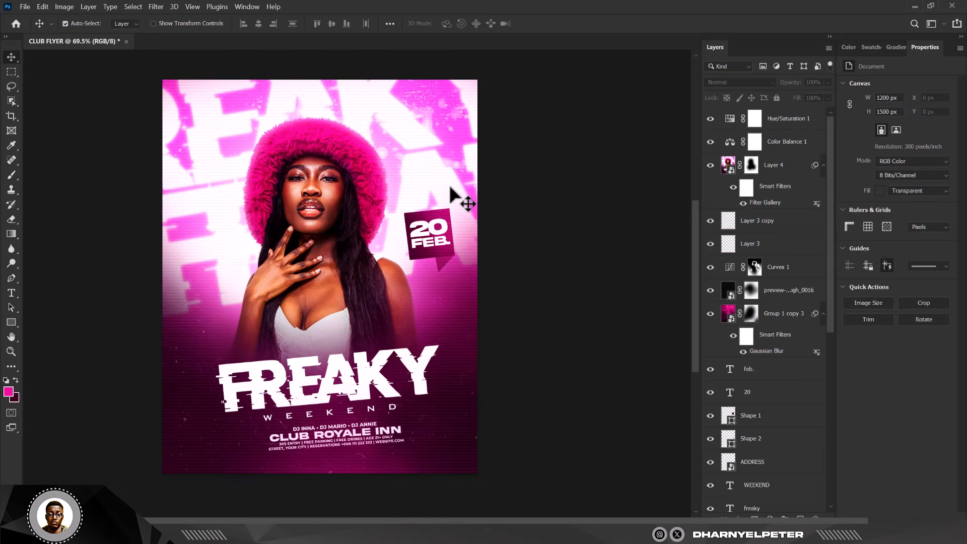